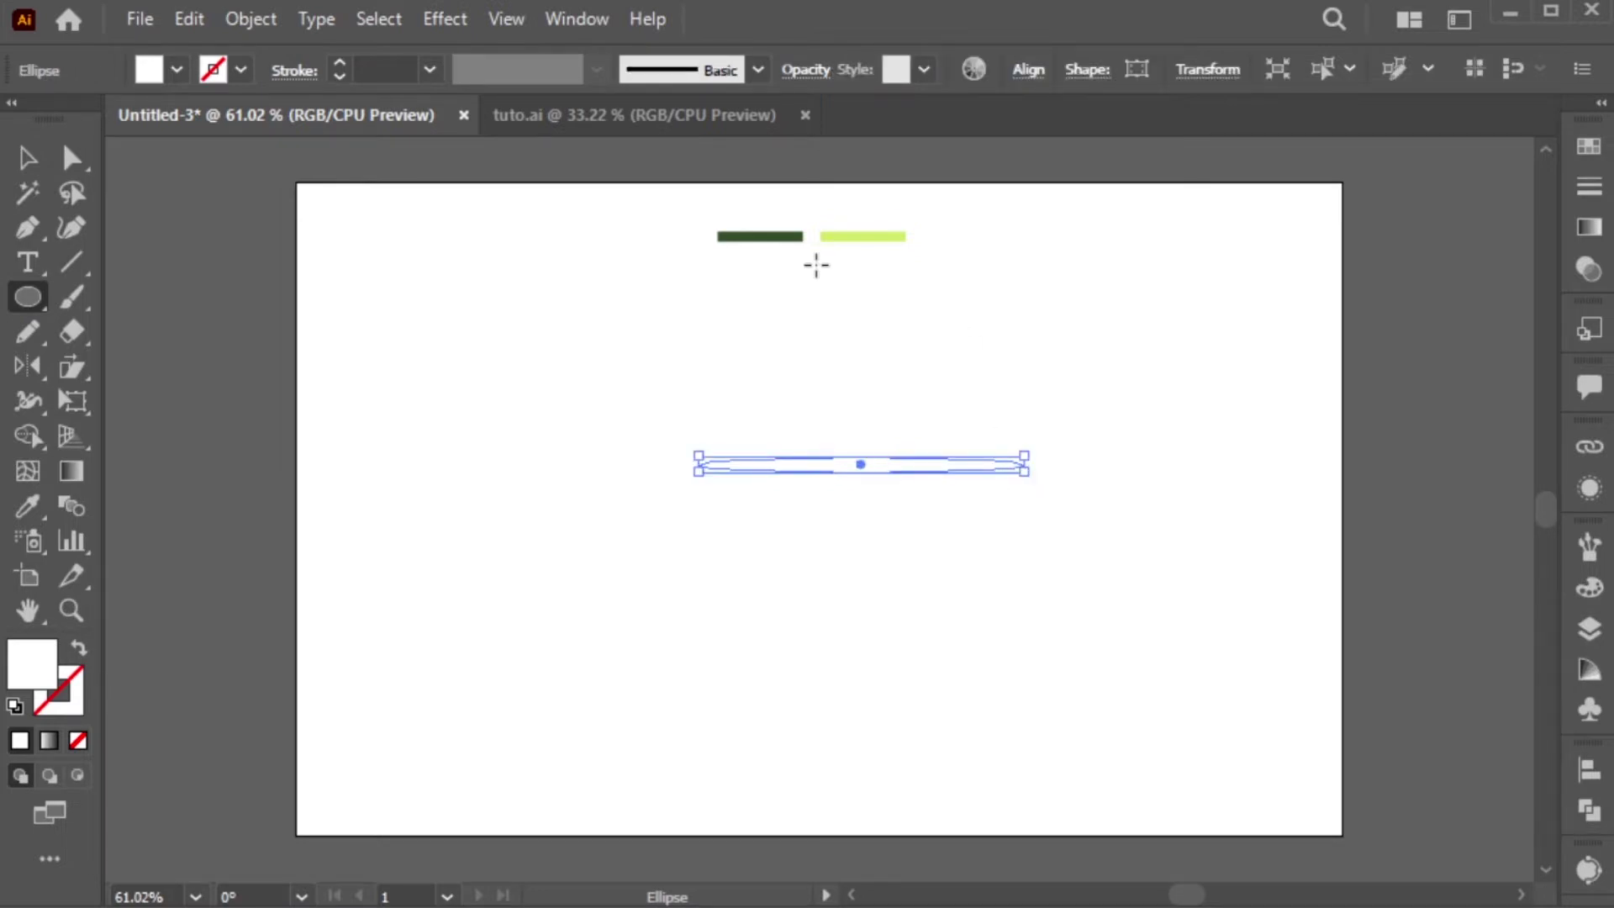
- Fill the flat ellipse with the dark green sampled from the colour swatch above it
key(i)
click(773, 236)
key(v)
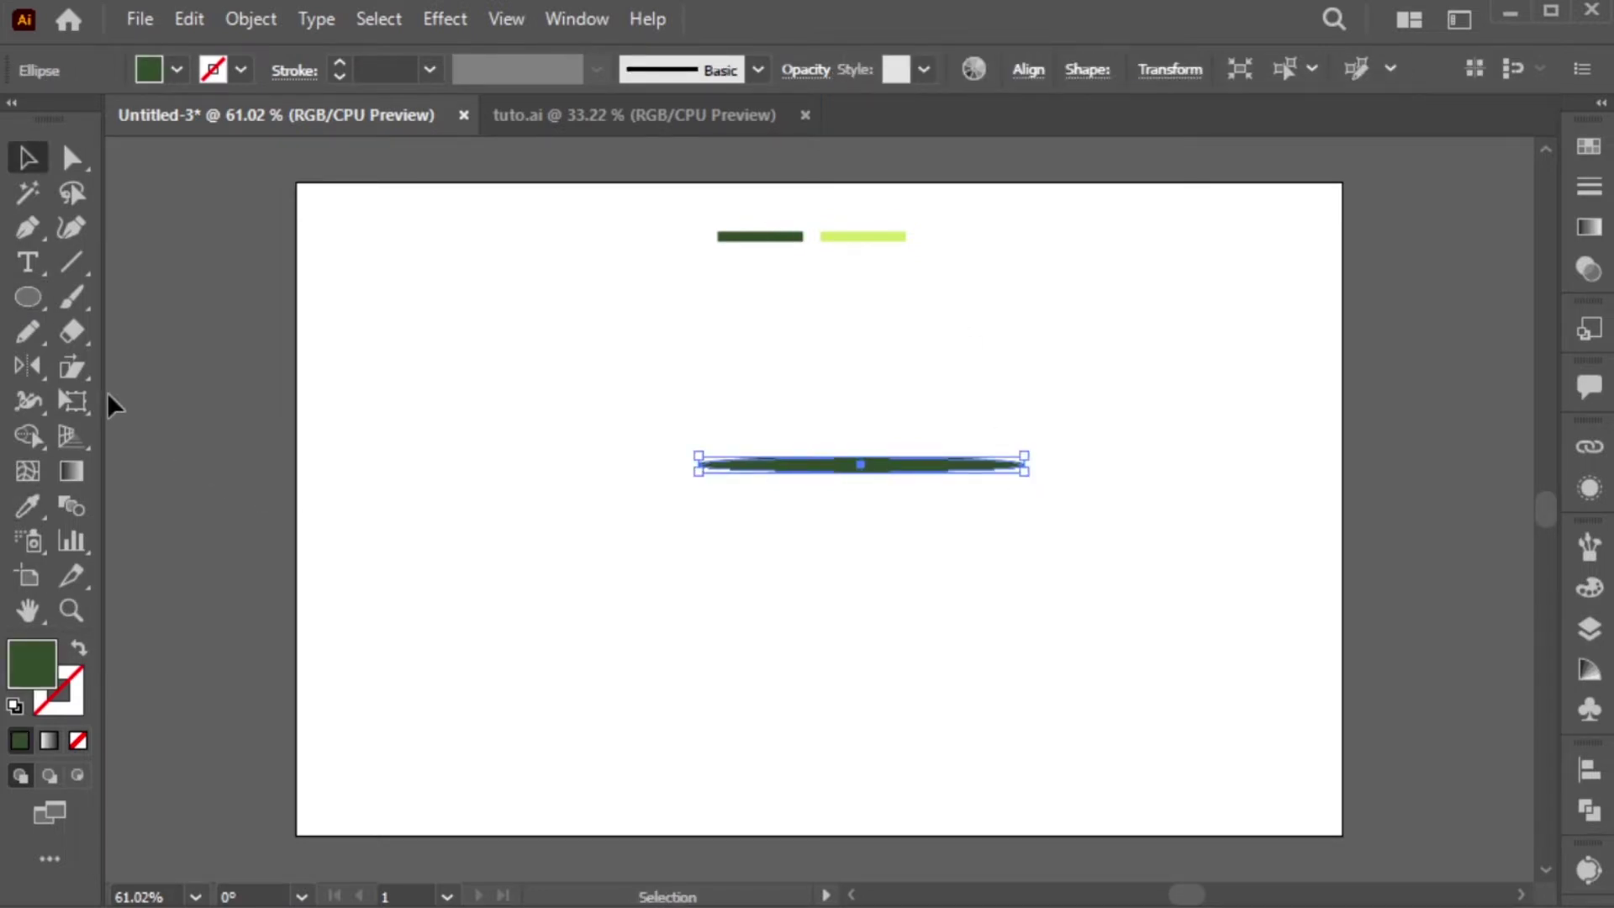
- Erase the left half of the ellipse, then stretch the remaining tapered shape horizontally and move it up and left
key(shift+e)
drag(617, 421, 862, 510)
key(v)
drag(1024, 465, 1150, 471)
drag(1033, 467, 854, 427)
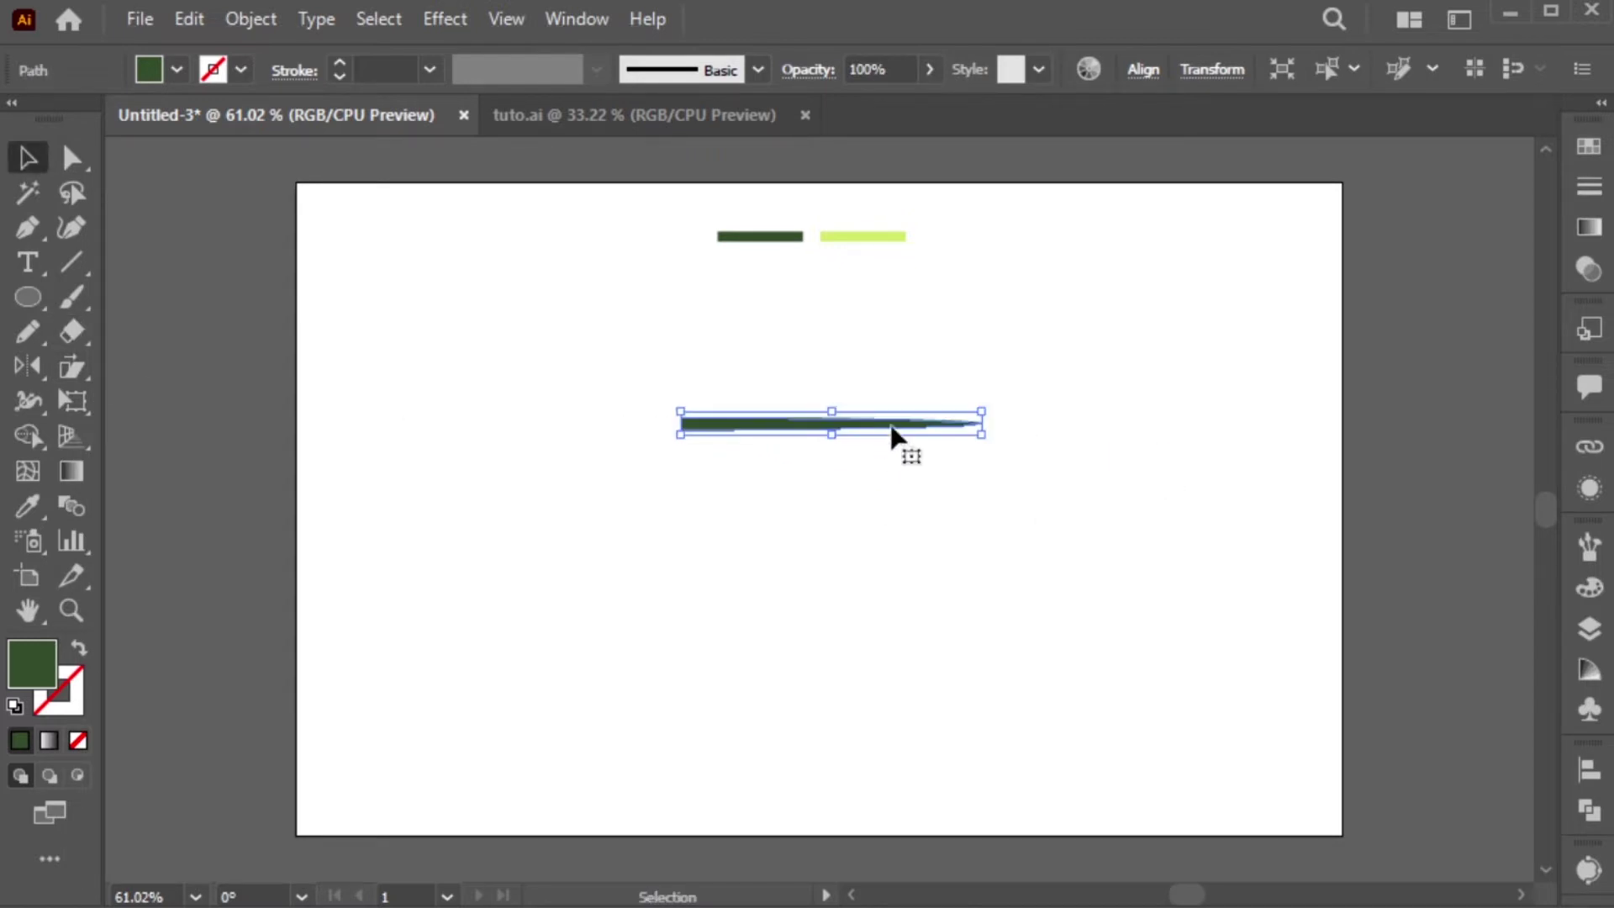
- Define the tapered shape as a new art brush with Tints colorization and delete the original shape
click(637, 70)
click(685, 296)
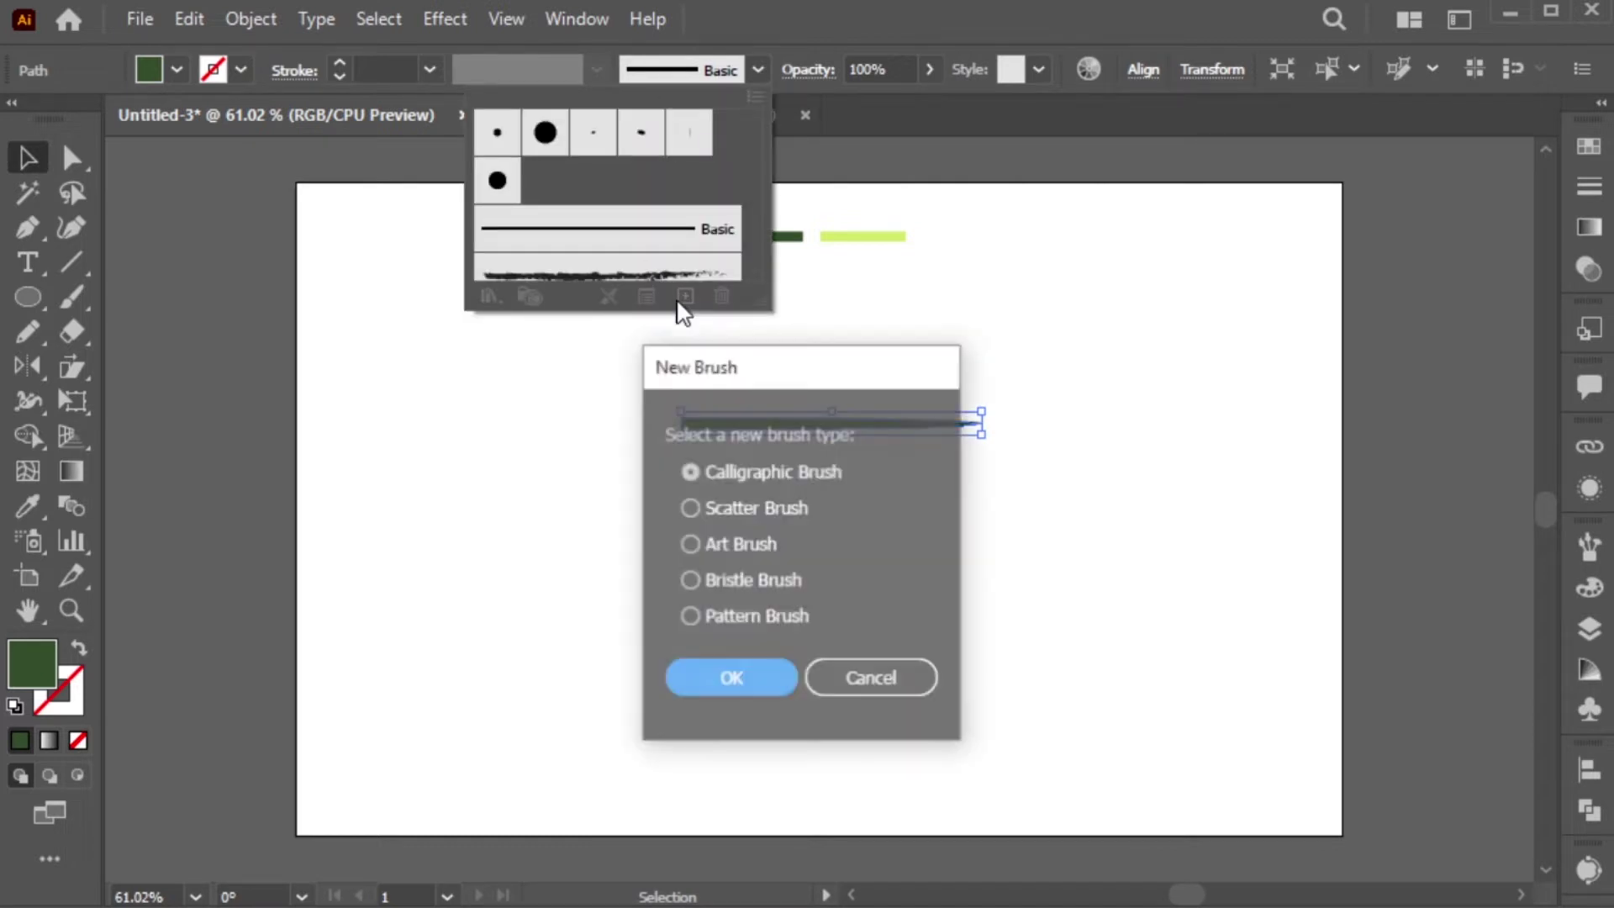
click(733, 553)
click(720, 677)
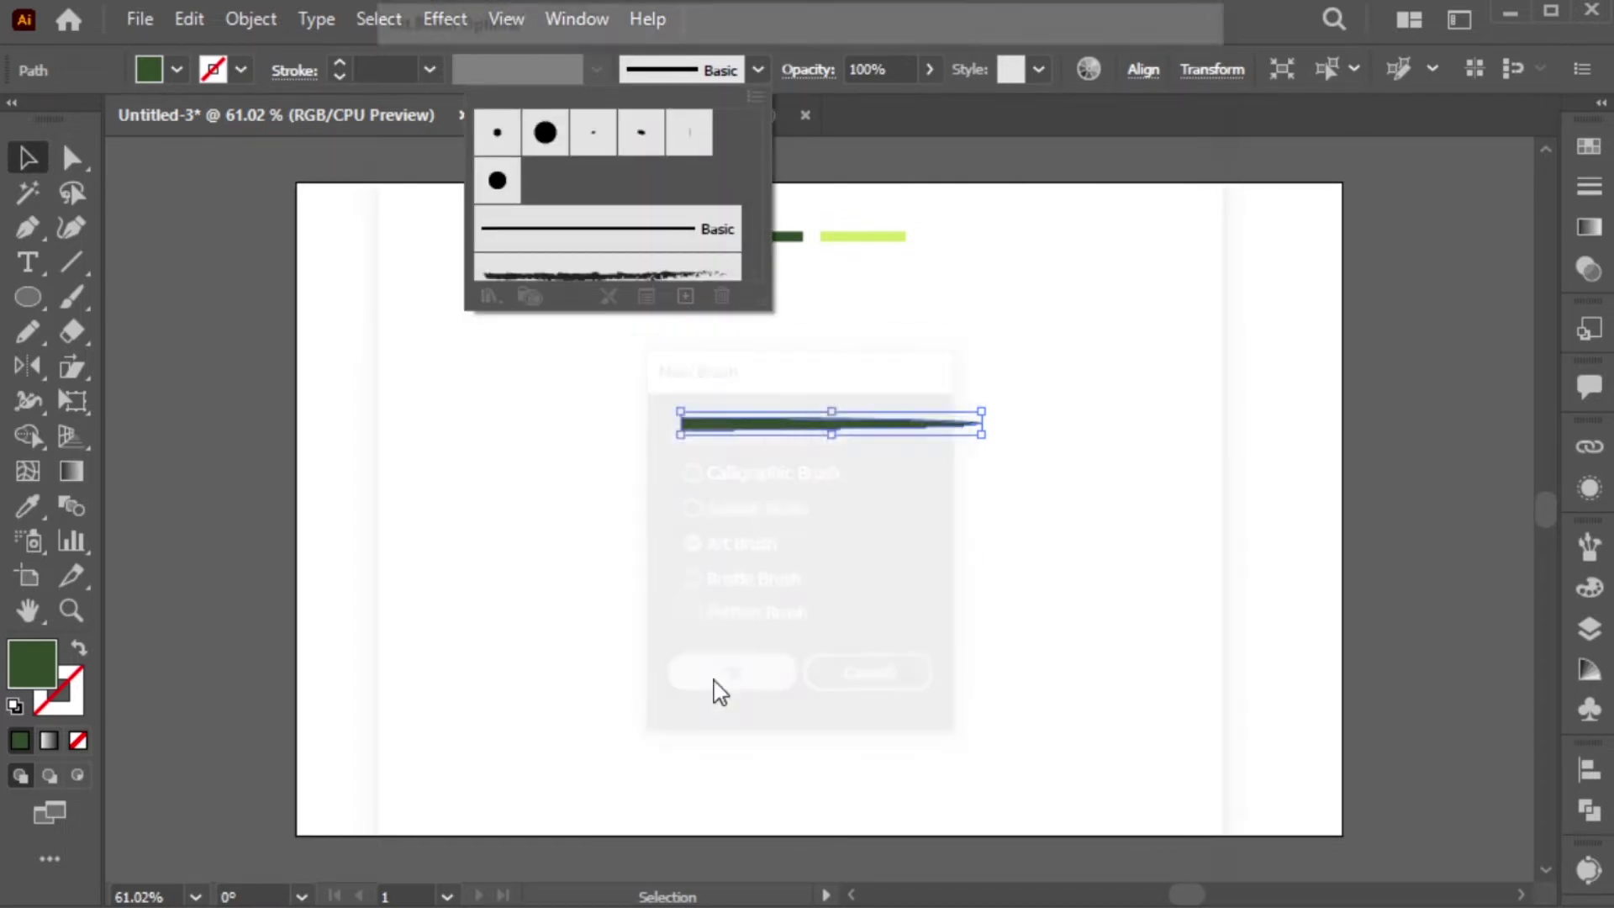
click(962, 565)
click(979, 627)
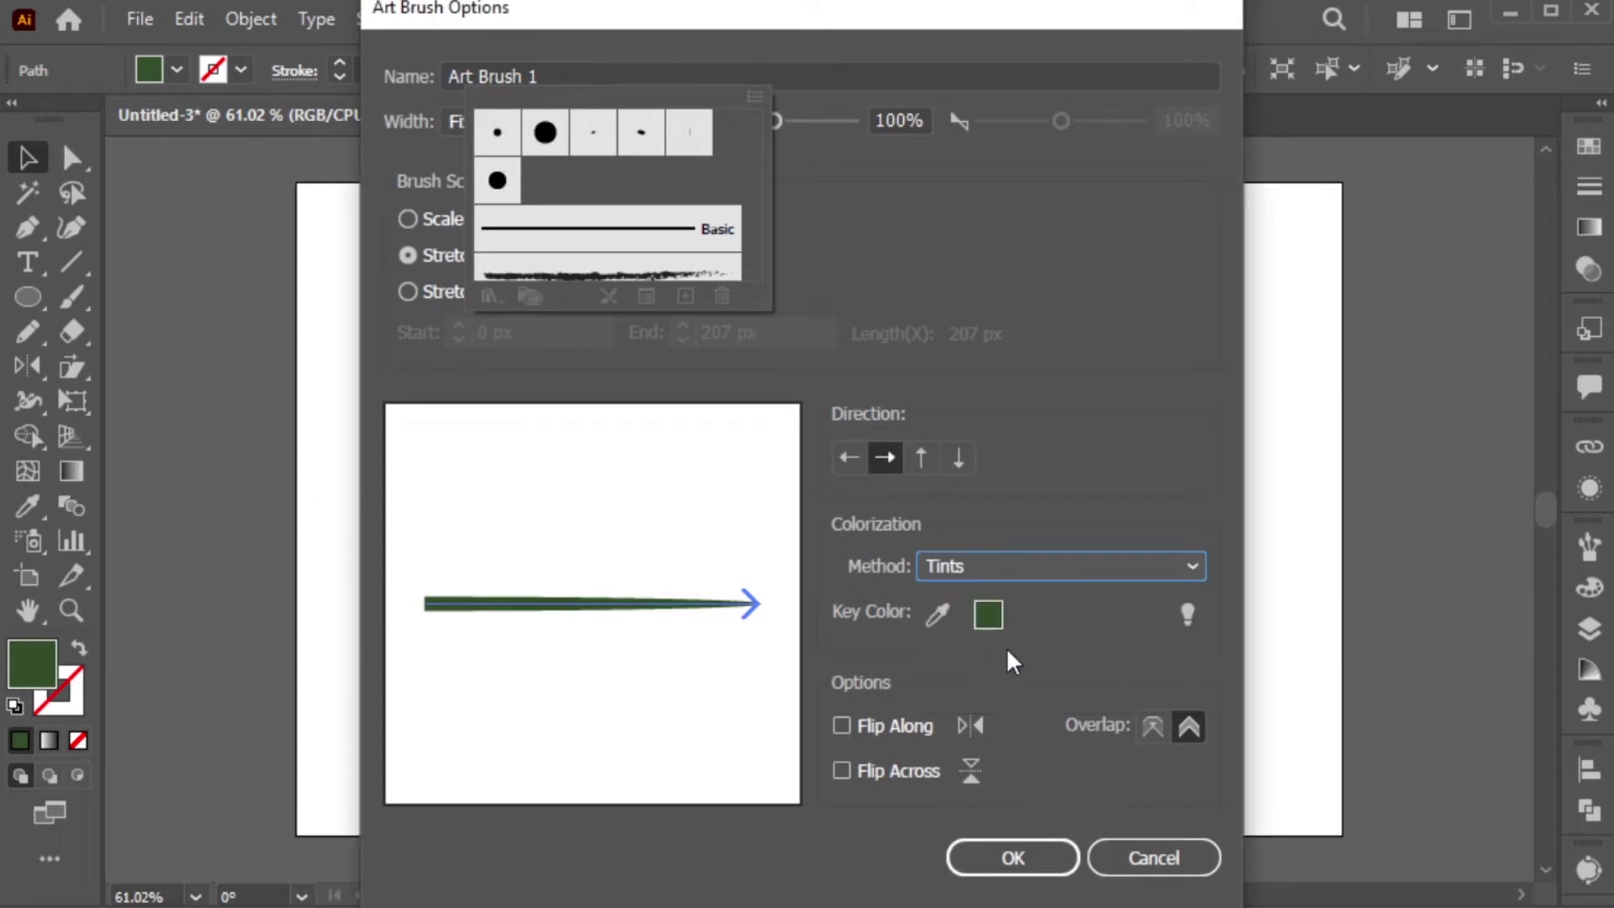
click(1022, 857)
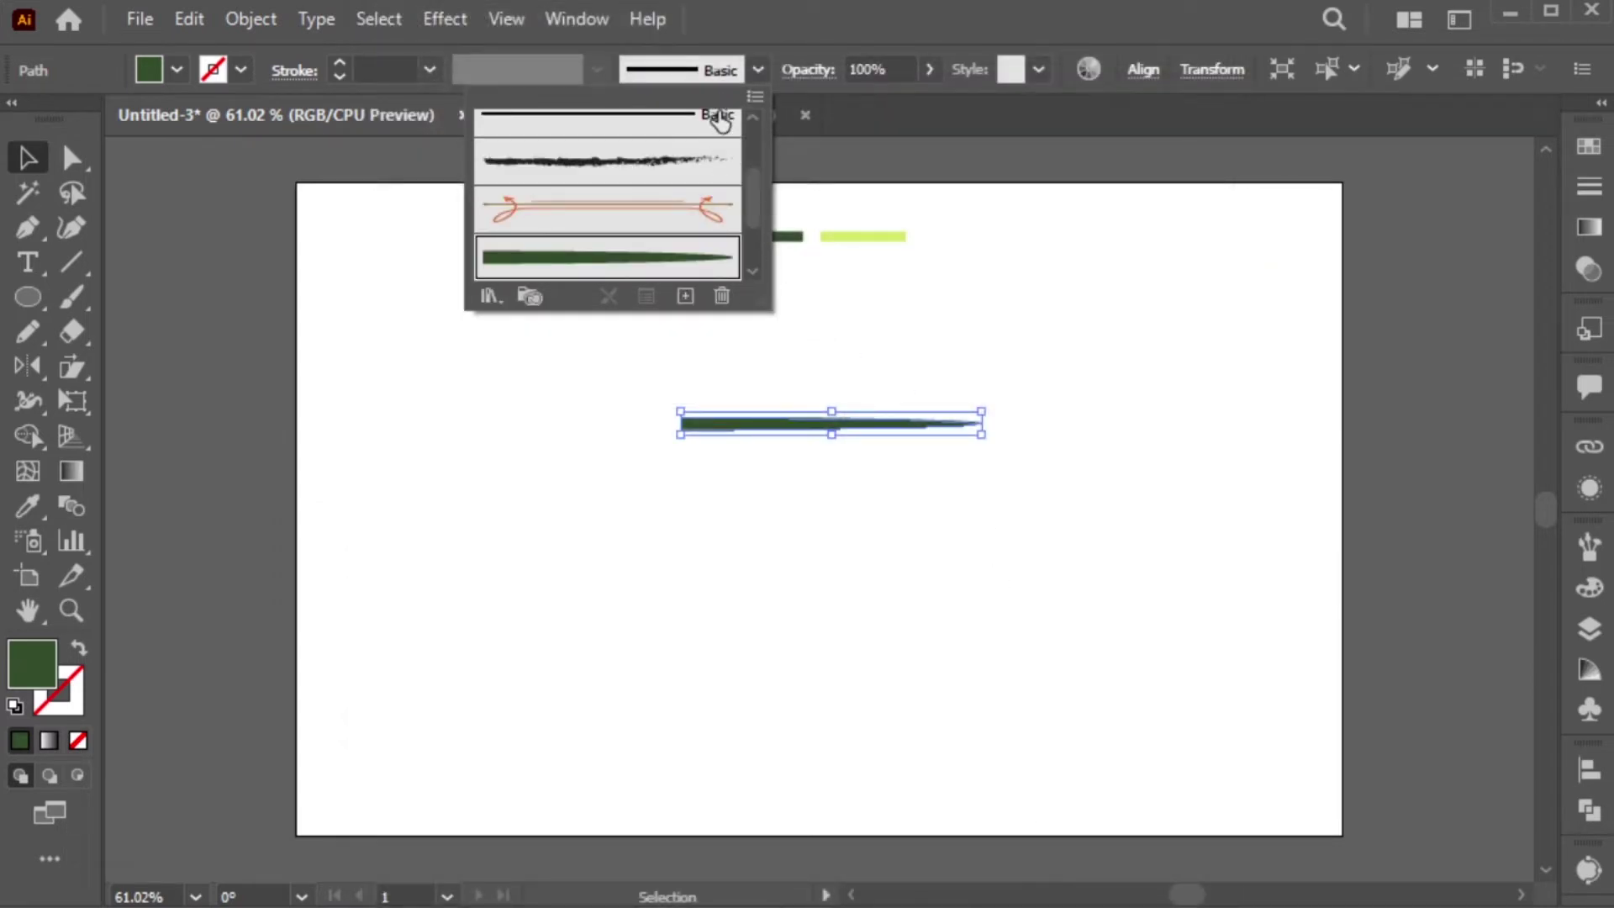
key(Delete)
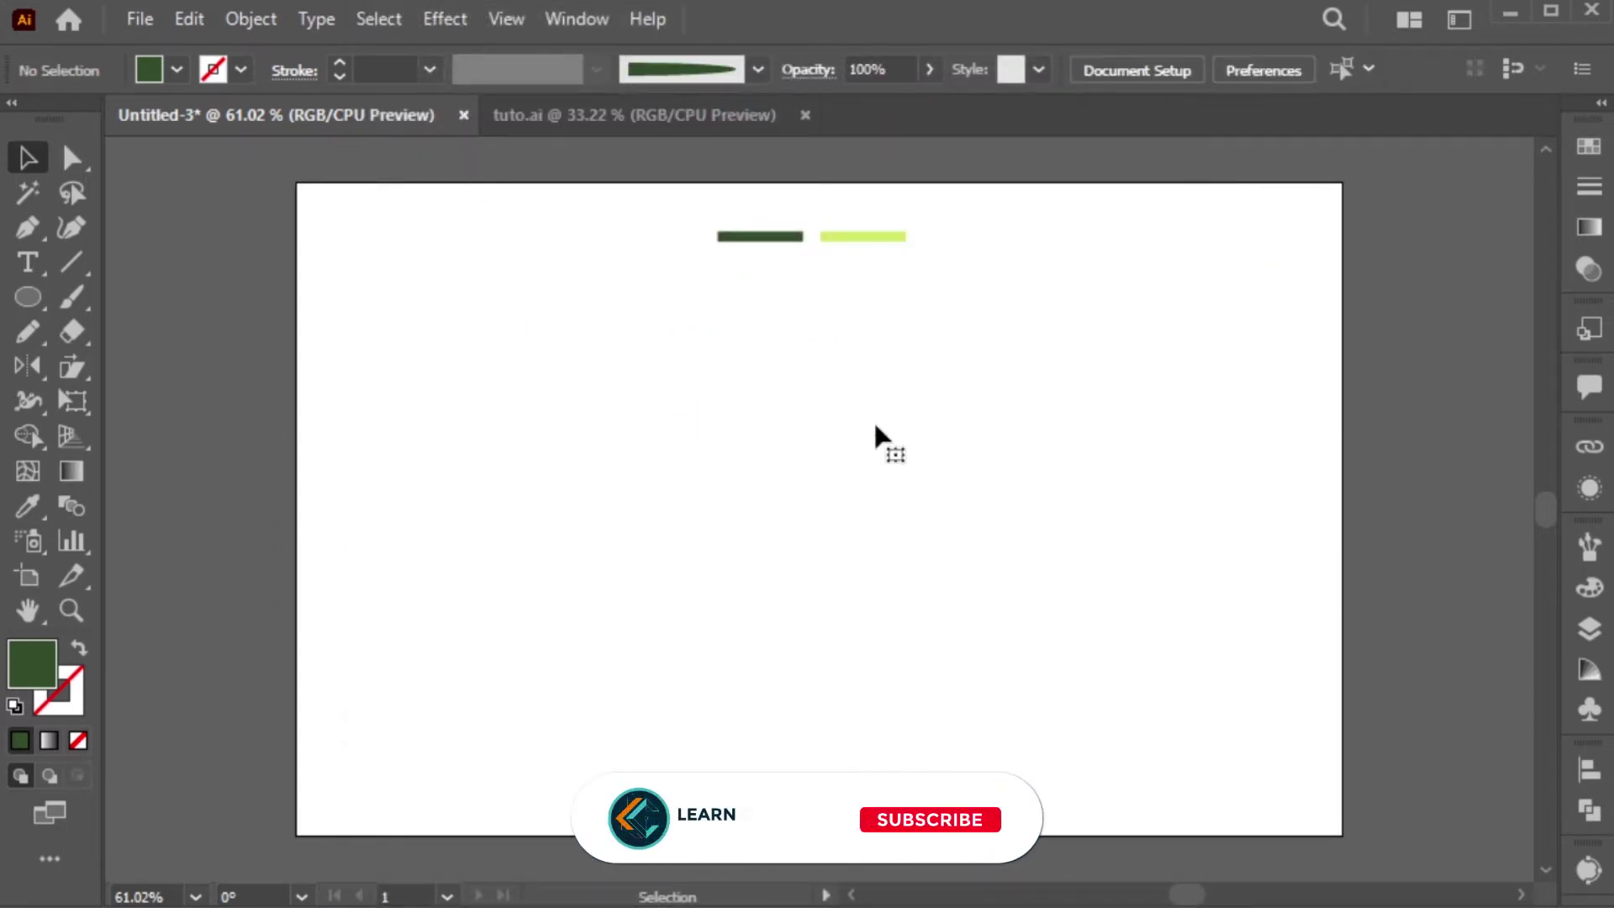
- Paint a vertical trunk and eight curved main branches spreading to both sides with the tapered art brush
key(b)
drag(810, 618, 812, 453)
mouse_move(812, 548)
mouse_down()
mouse_move(860, 499)
mouse_move(930, 504)
mouse_move(1023, 464)
mouse_up()
drag(868, 486, 946, 409)
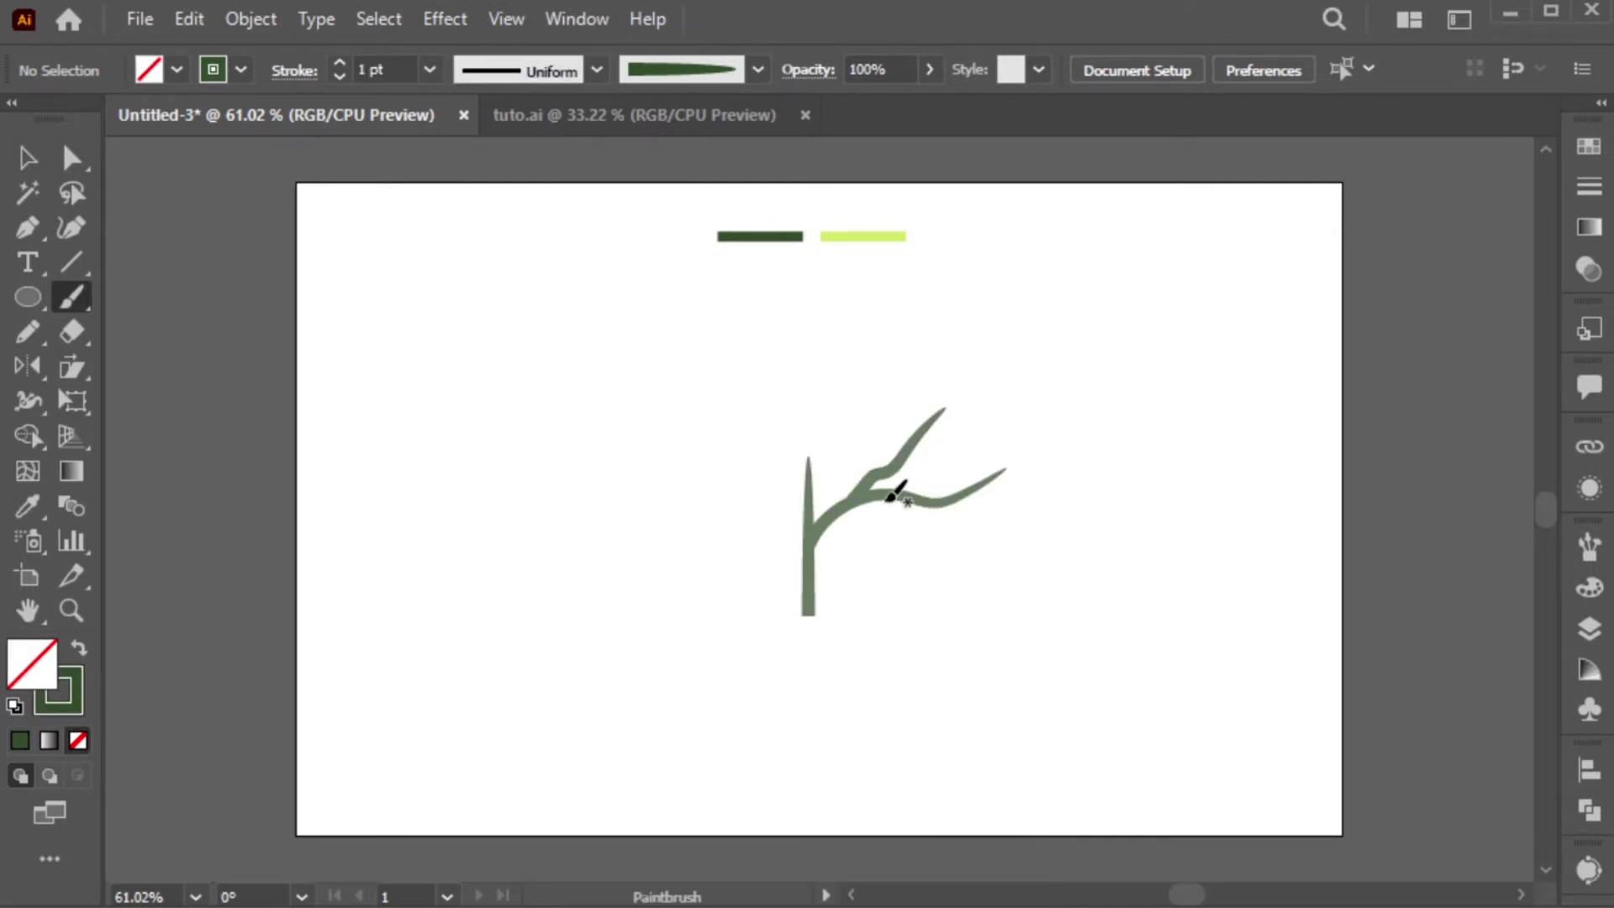
drag(814, 491, 868, 383)
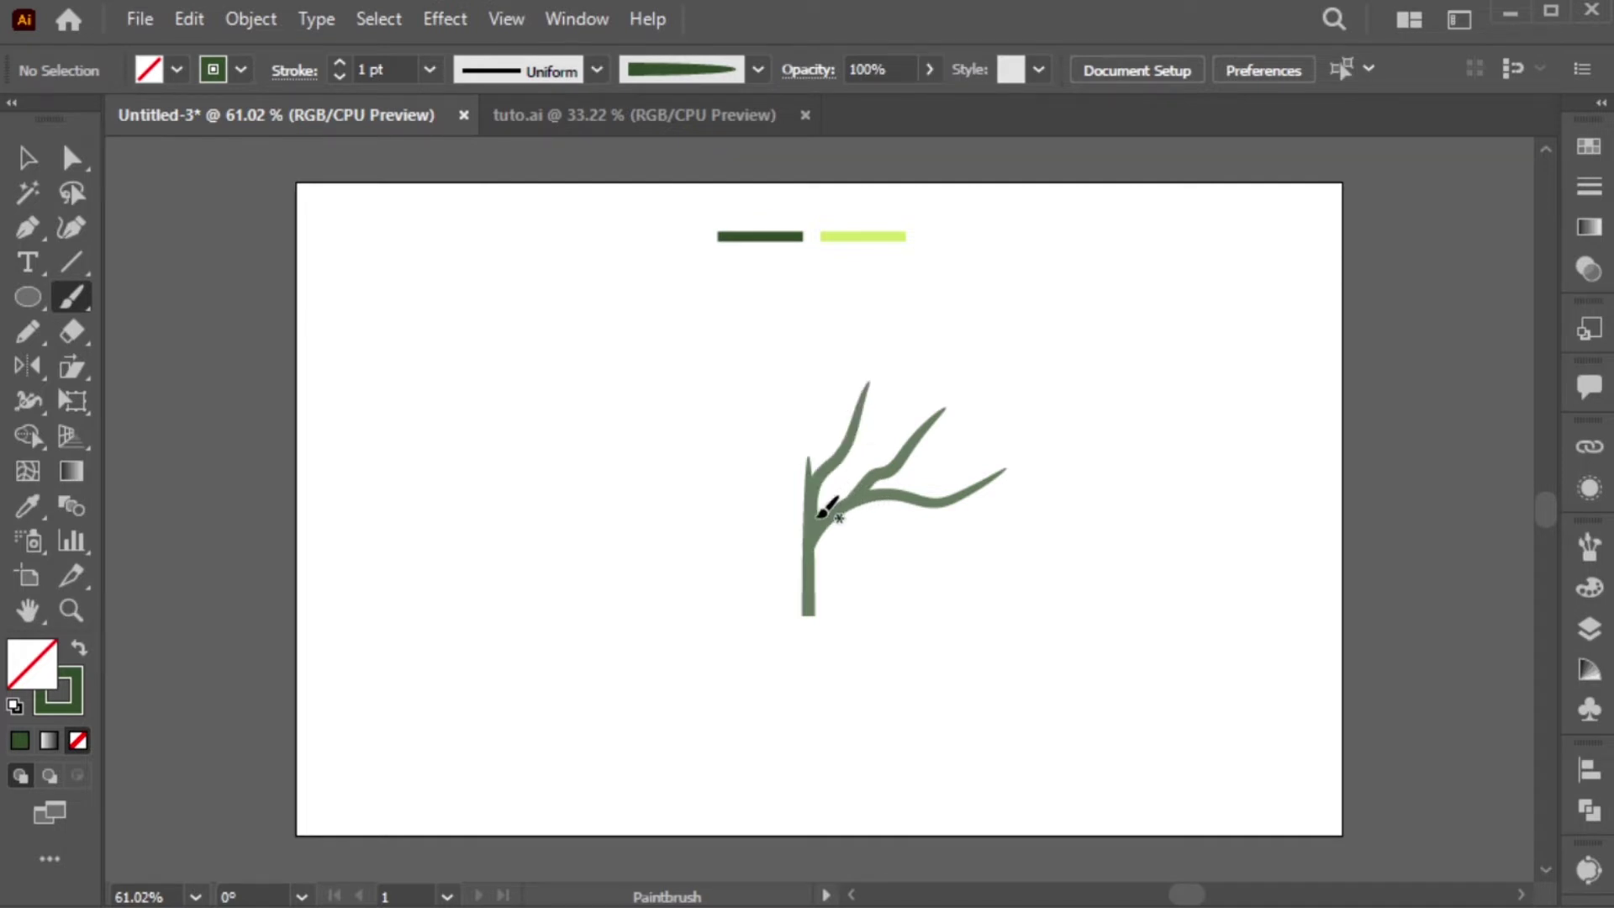
drag(808, 514, 699, 461)
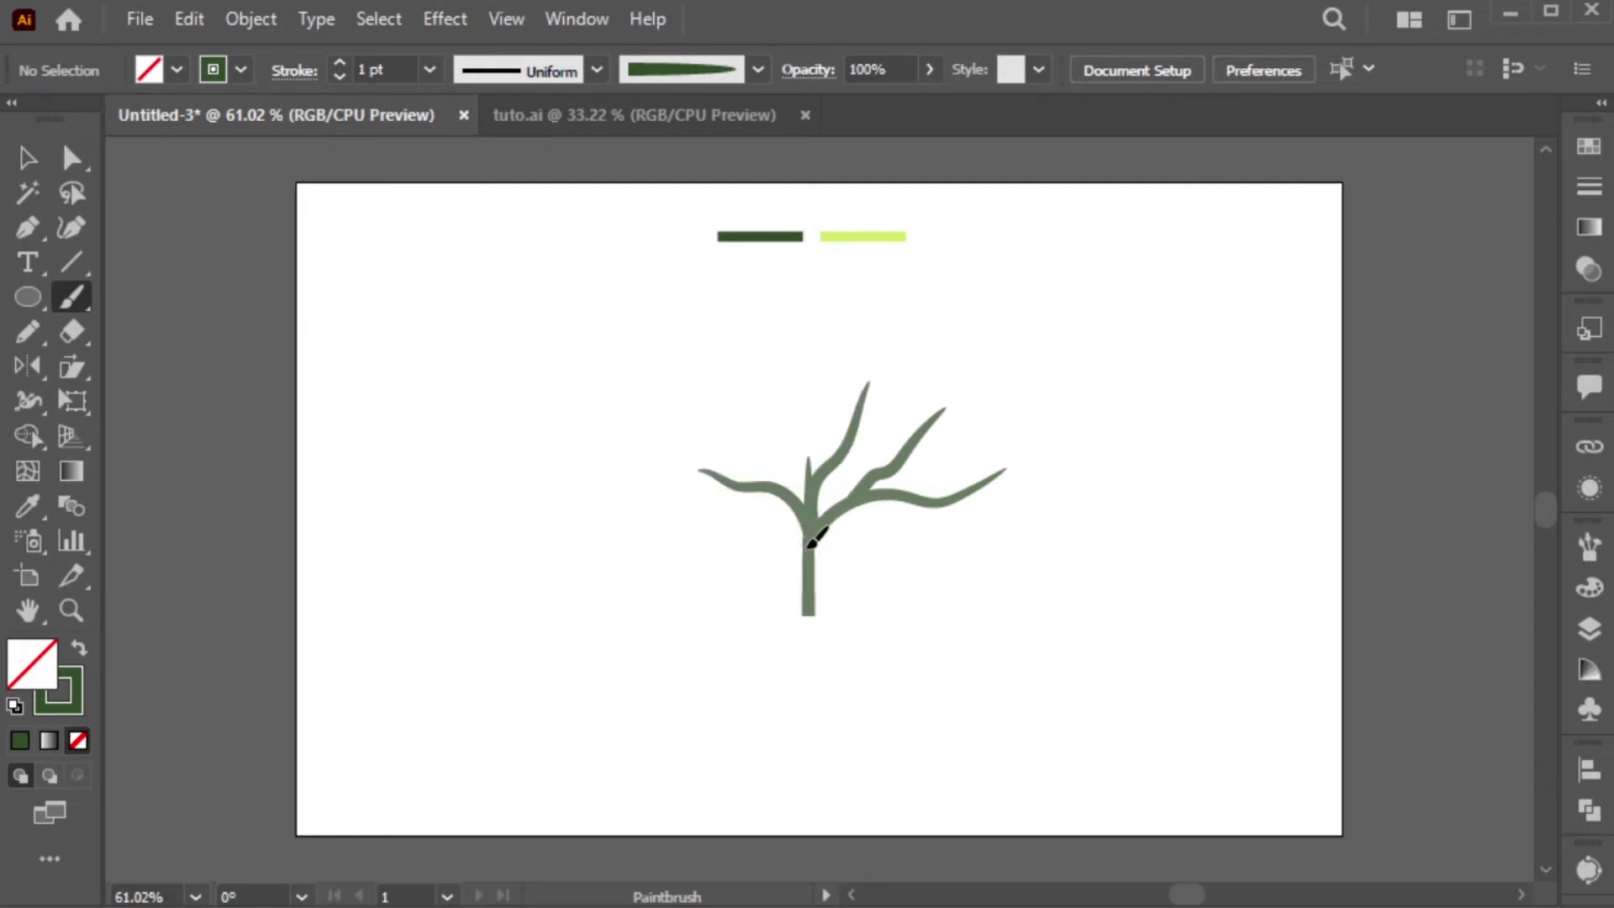
drag(812, 540, 704, 506)
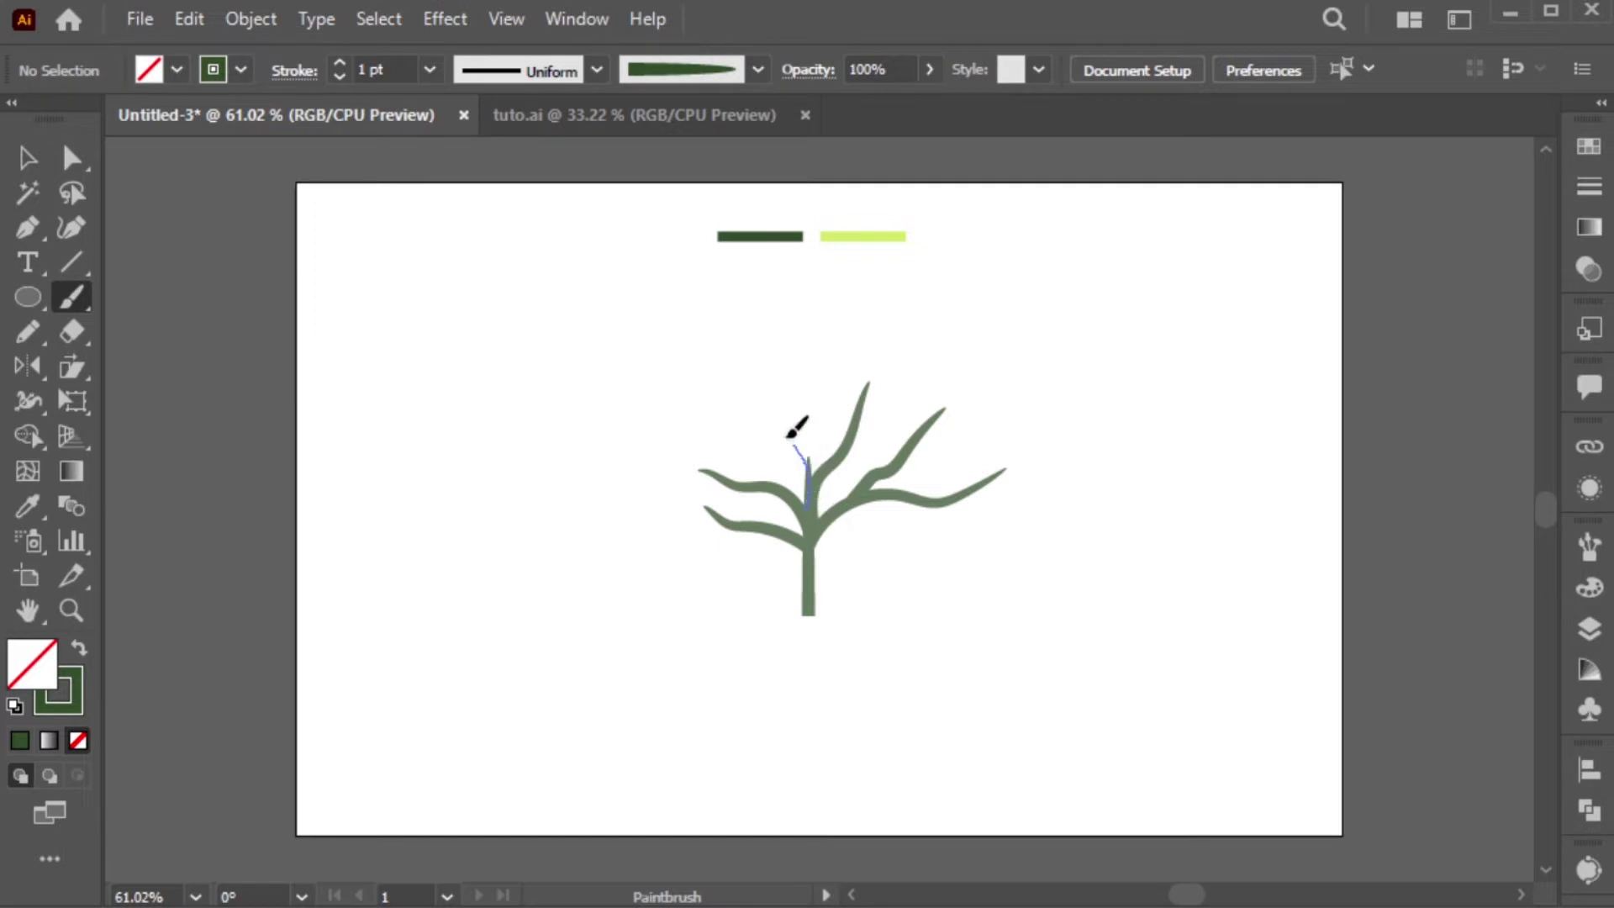
drag(737, 413, 737, 414)
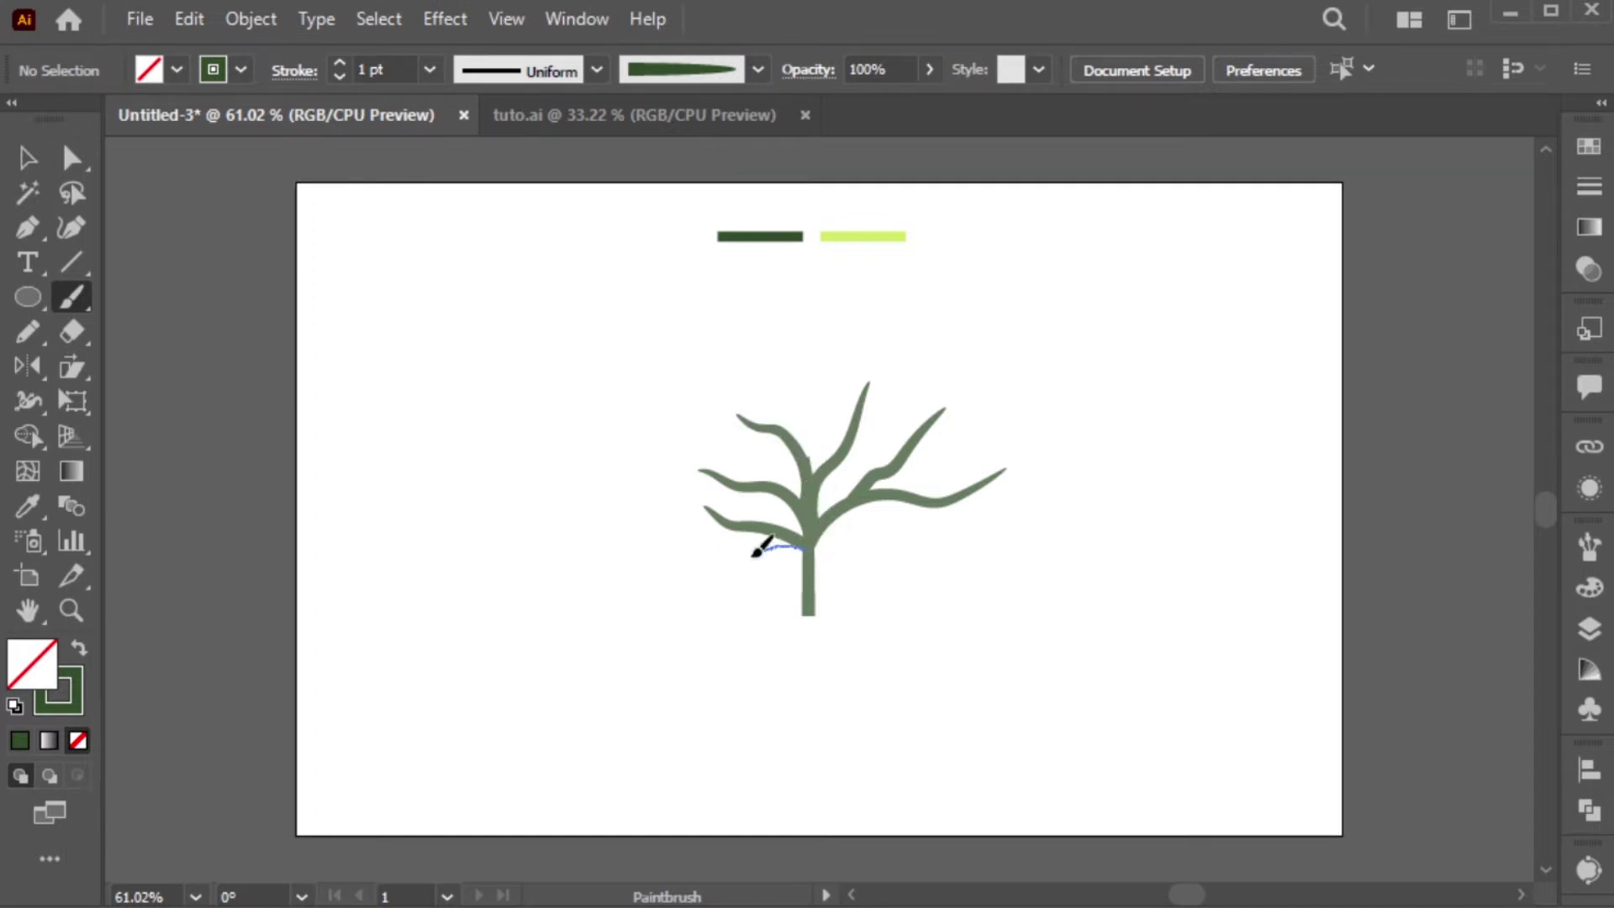
drag(754, 554, 712, 552)
drag(888, 544, 929, 534)
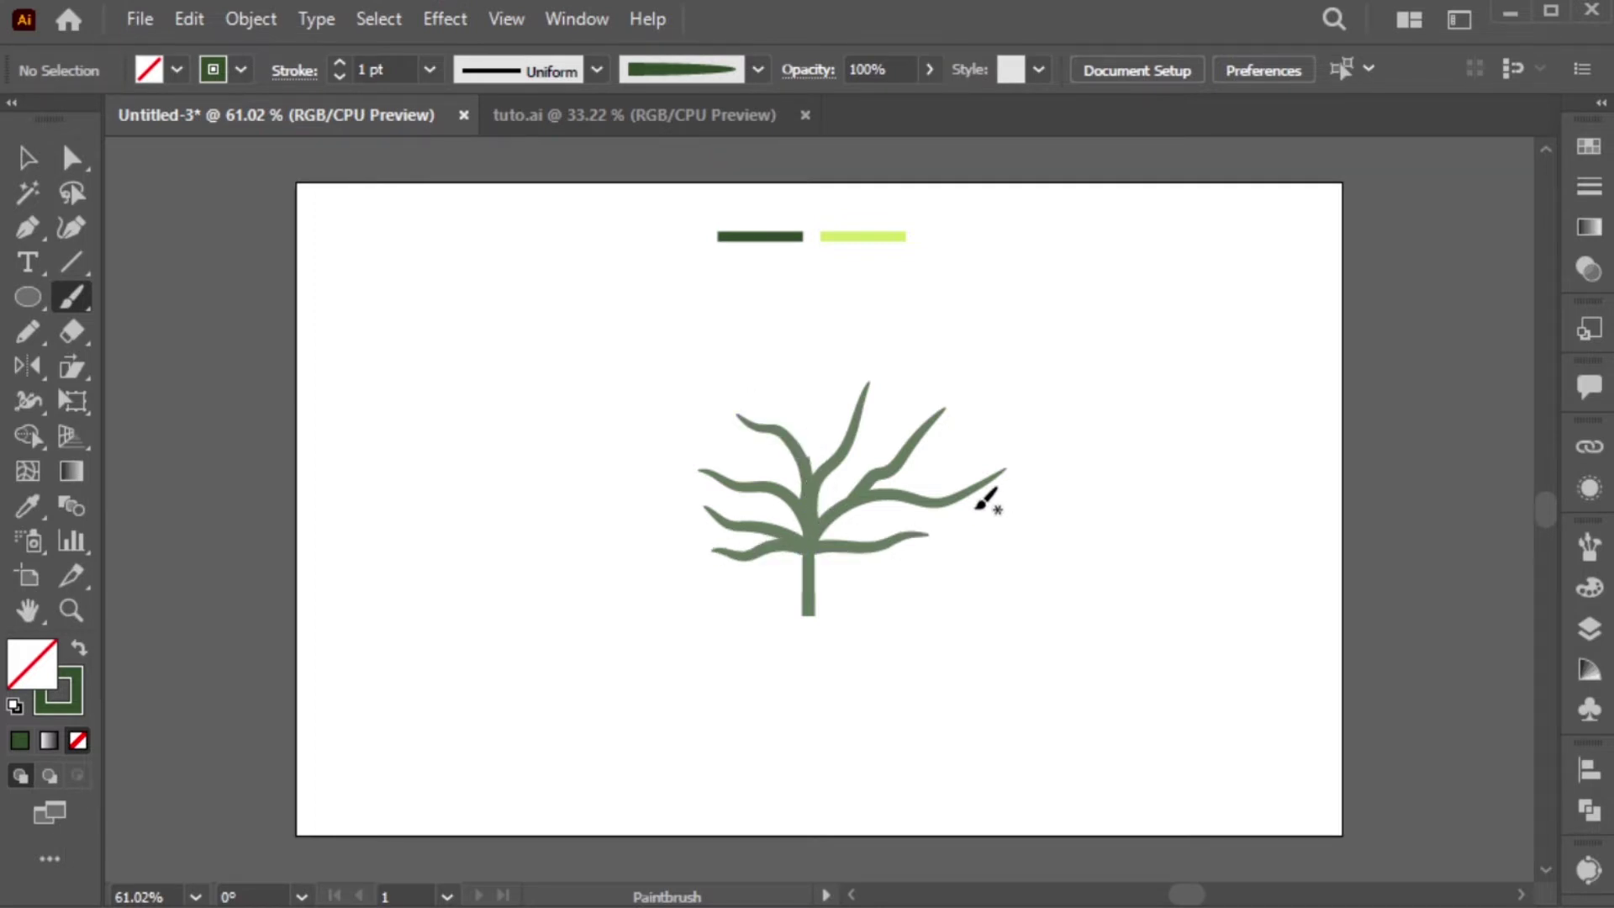
- Set the brush stroke weight to 0.5 pt and paint short twigs splitting off the main branches
click(429, 69)
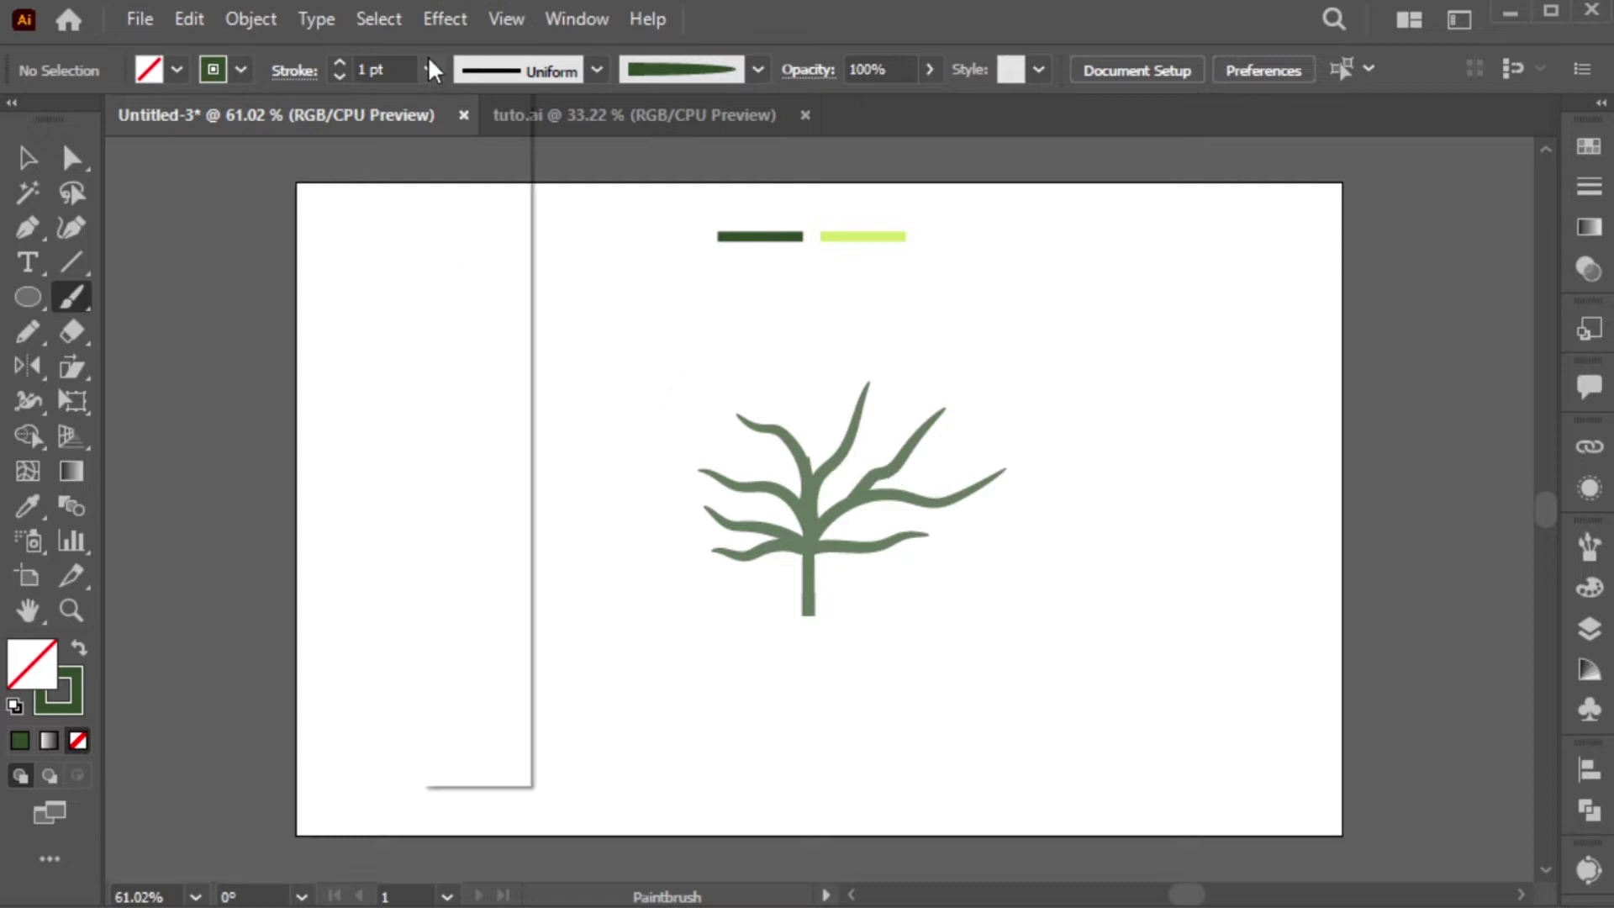
click(472, 121)
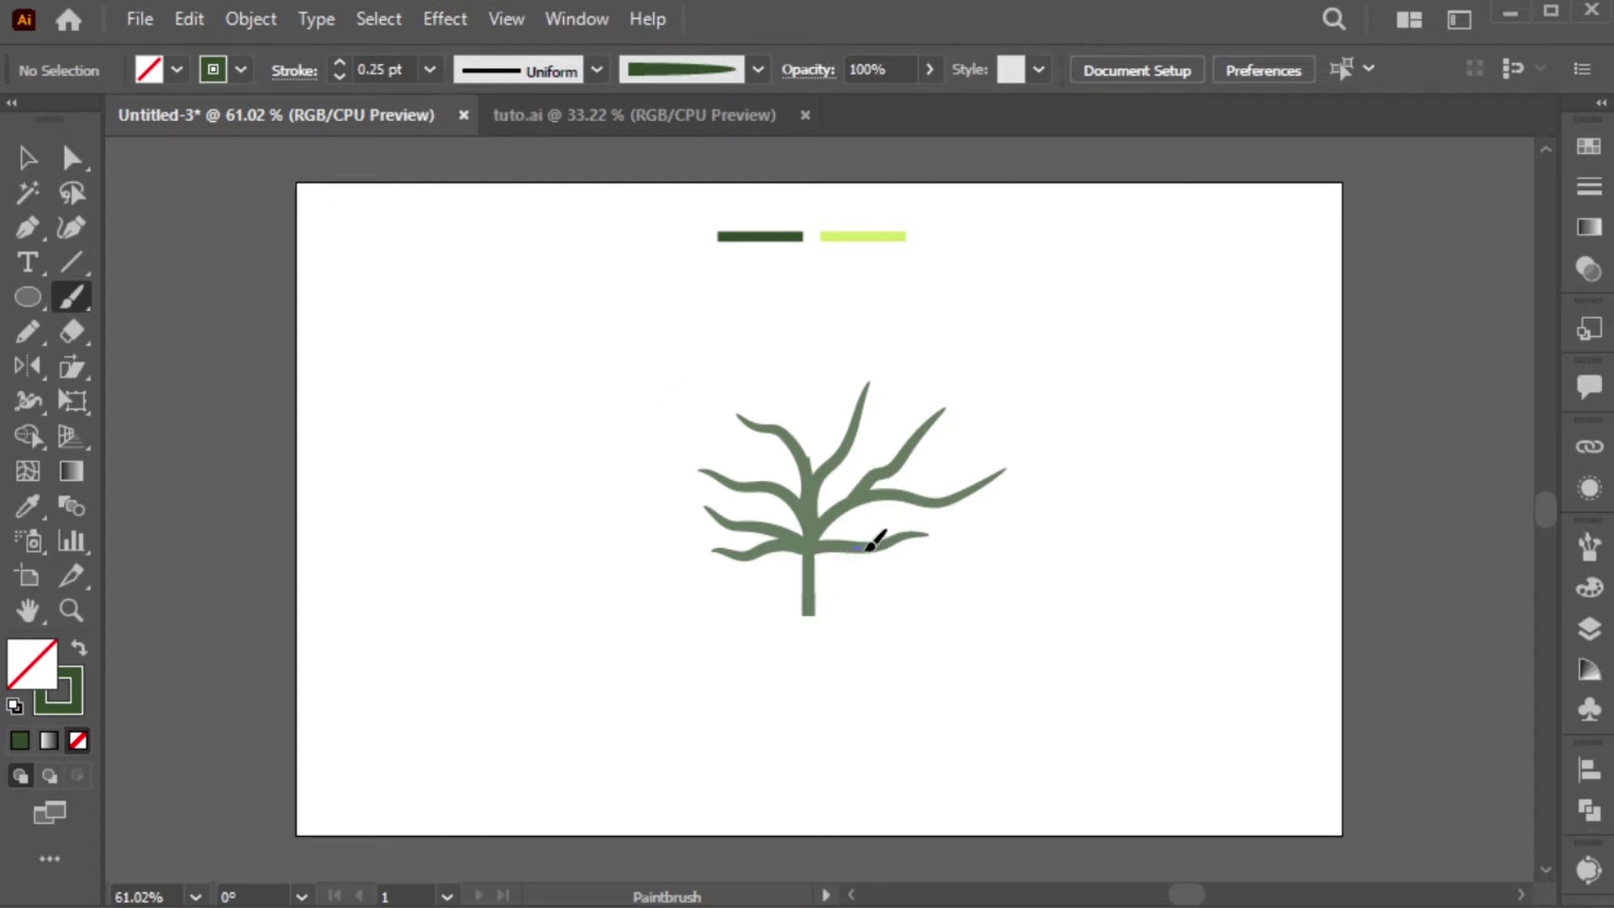
click(430, 70)
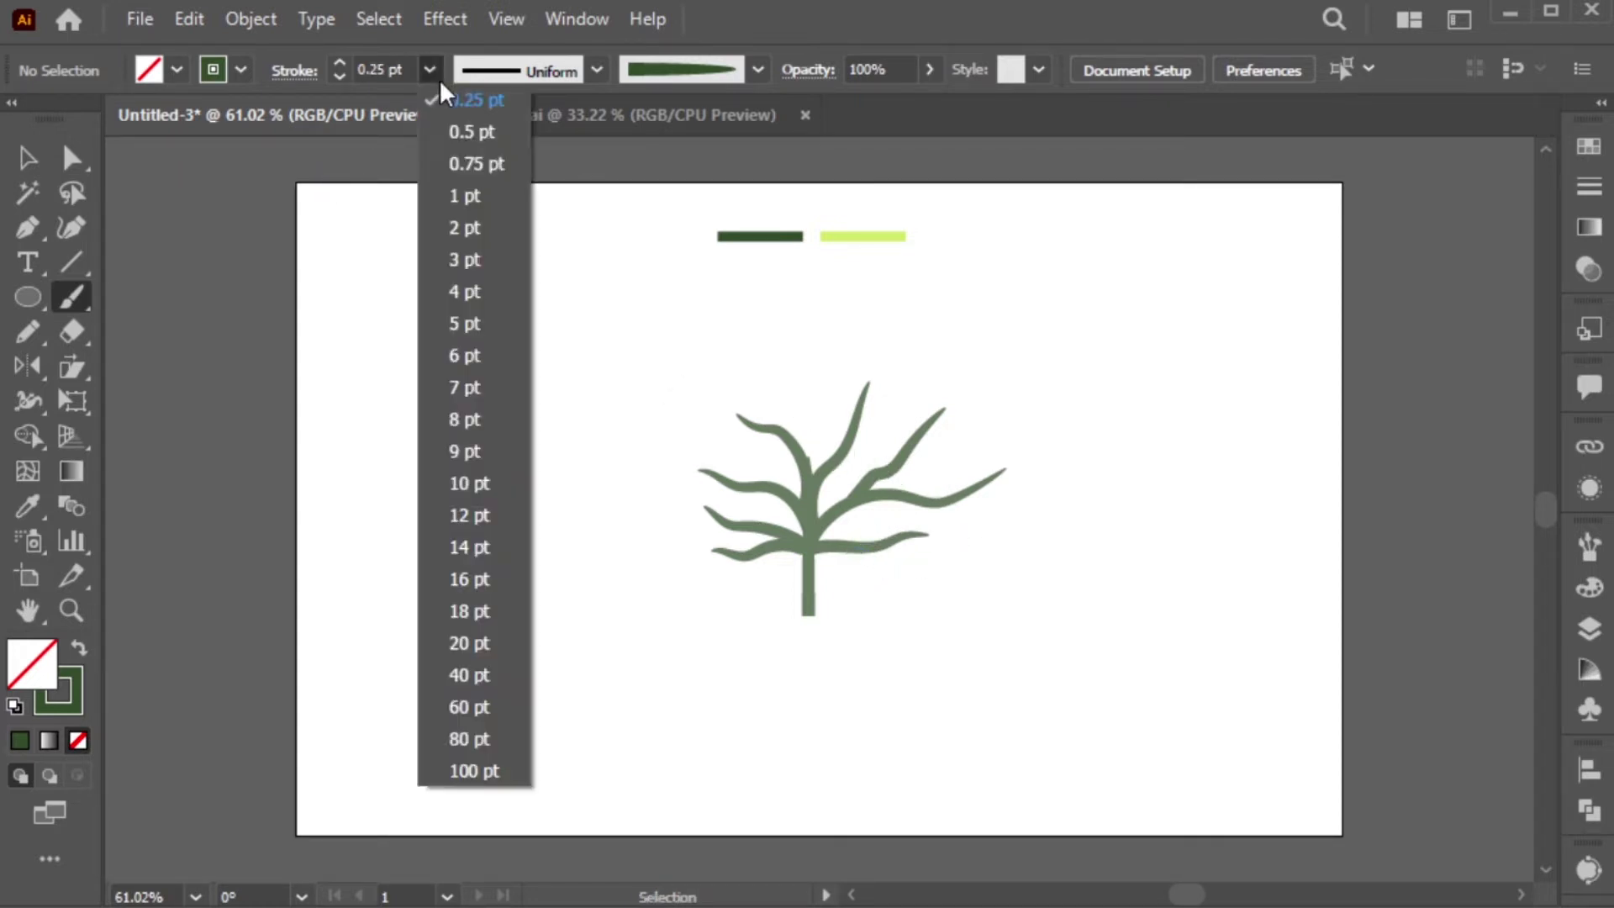
click(471, 132)
drag(878, 552, 889, 565)
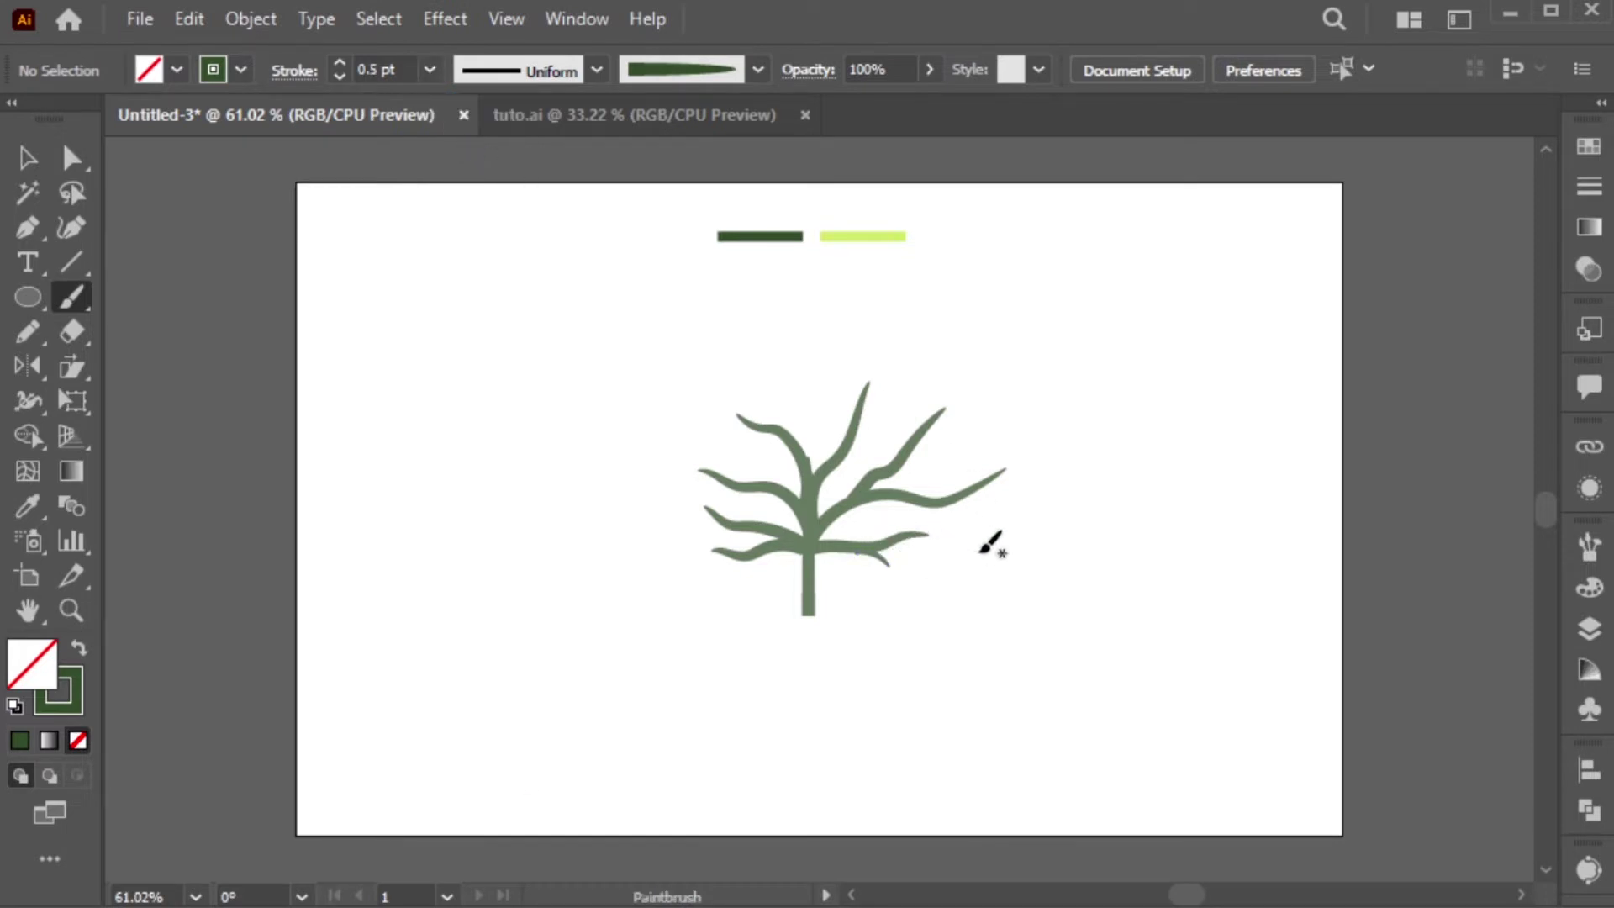
drag(957, 507, 965, 516)
drag(863, 452, 768, 455)
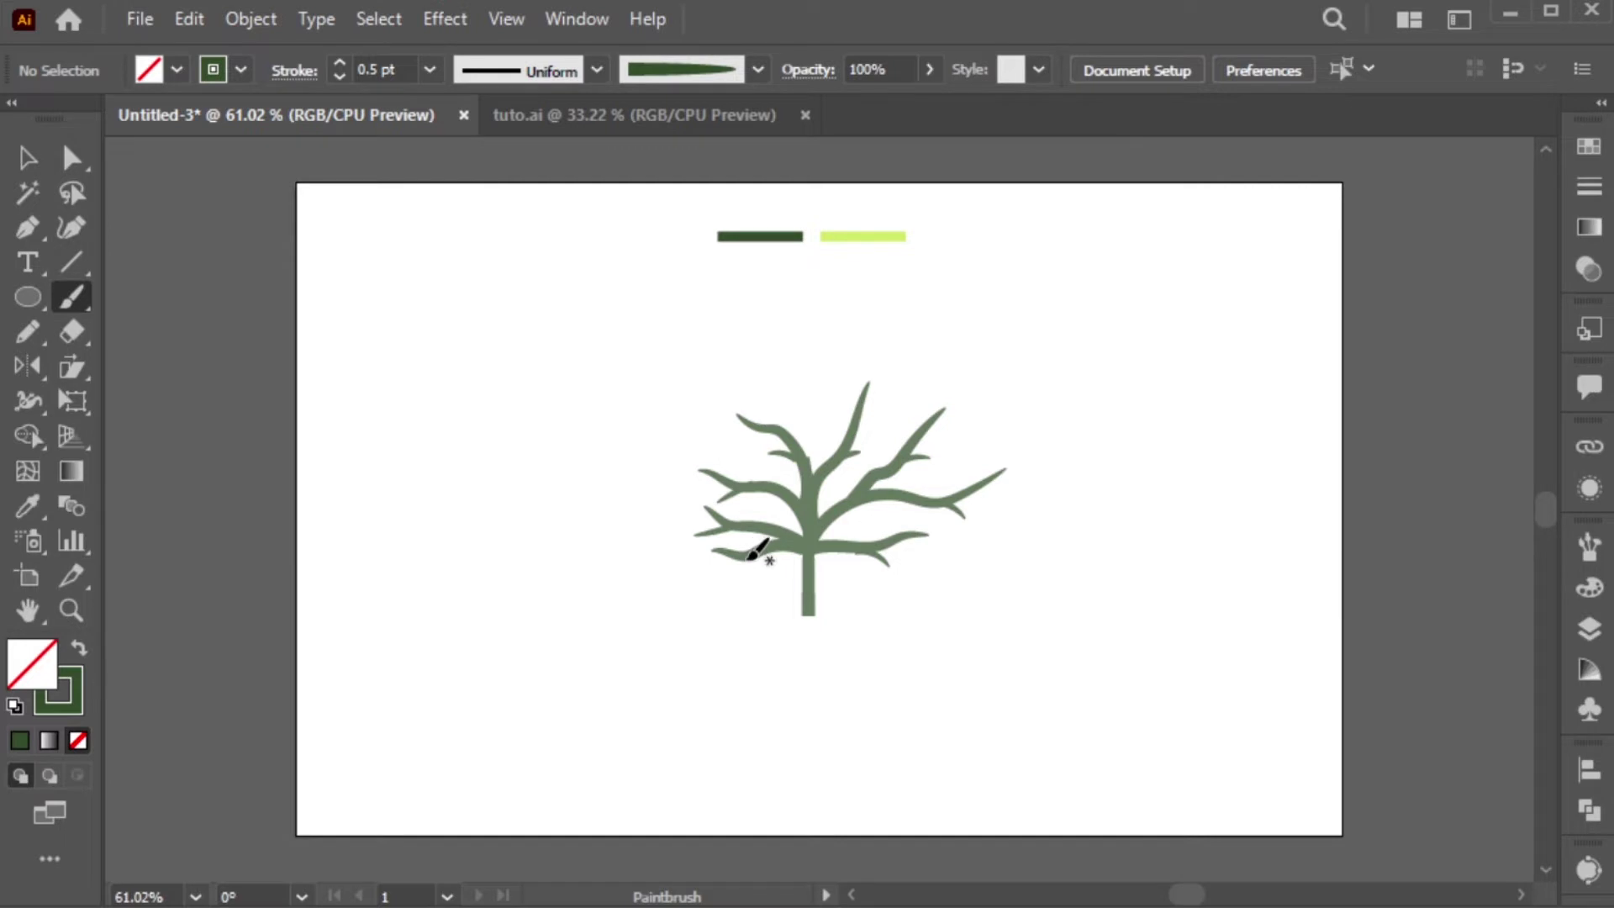
drag(750, 557, 725, 573)
- Paint additional 0.5 pt twigs pointing up and outward on the upper branches and on a lower left branch
key(z)
drag(595, 314, 1169, 666)
key(b)
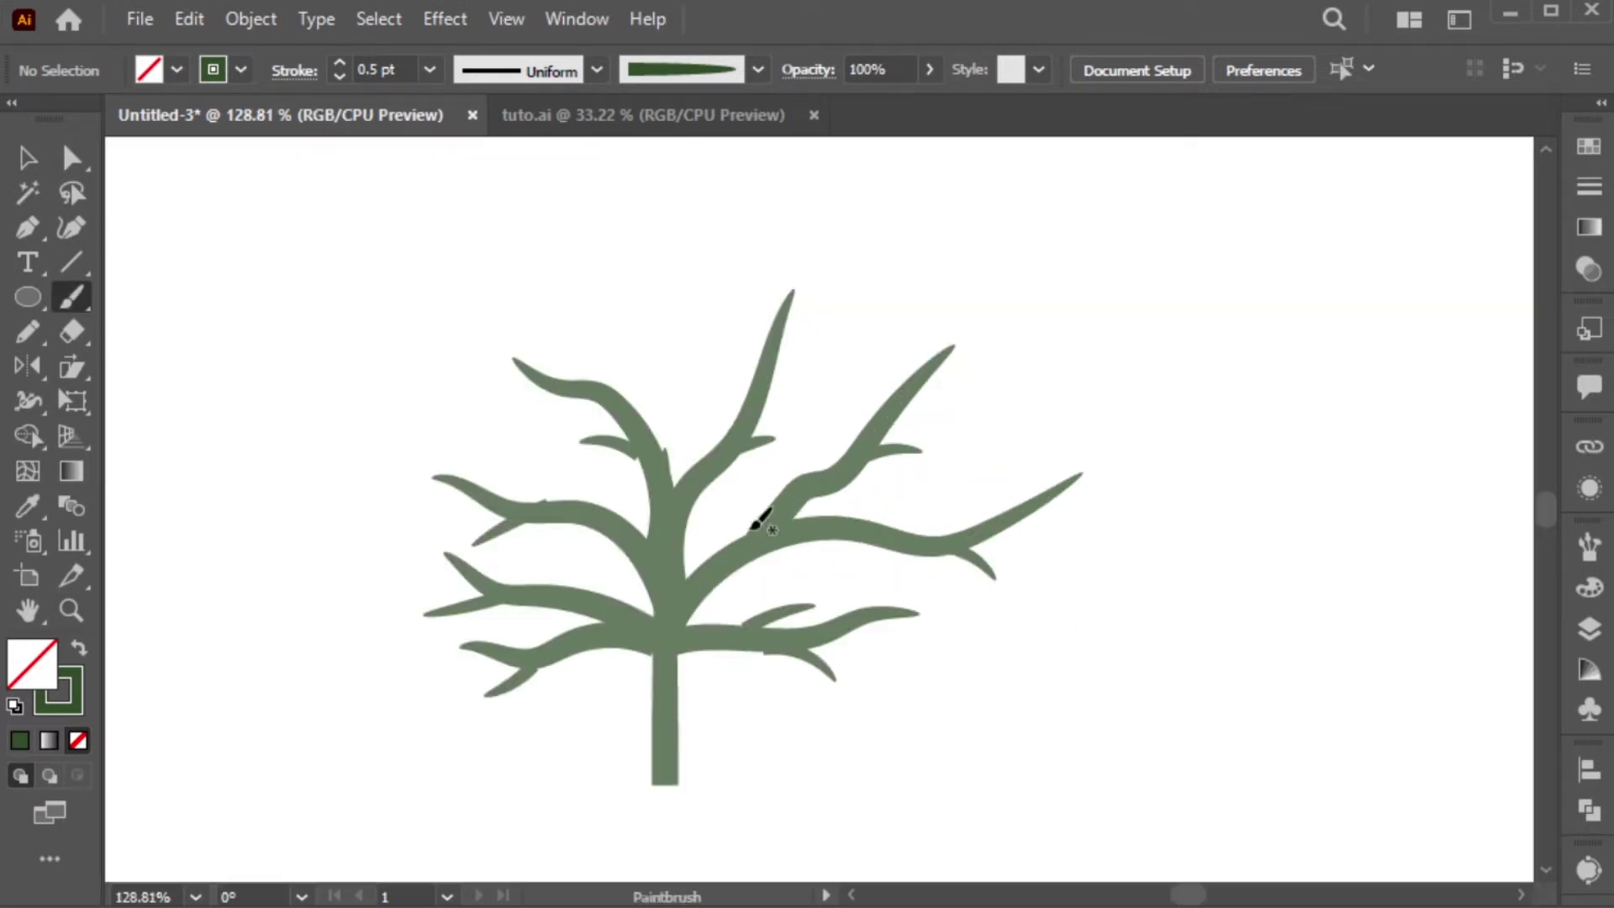
key(v)
click(625, 456)
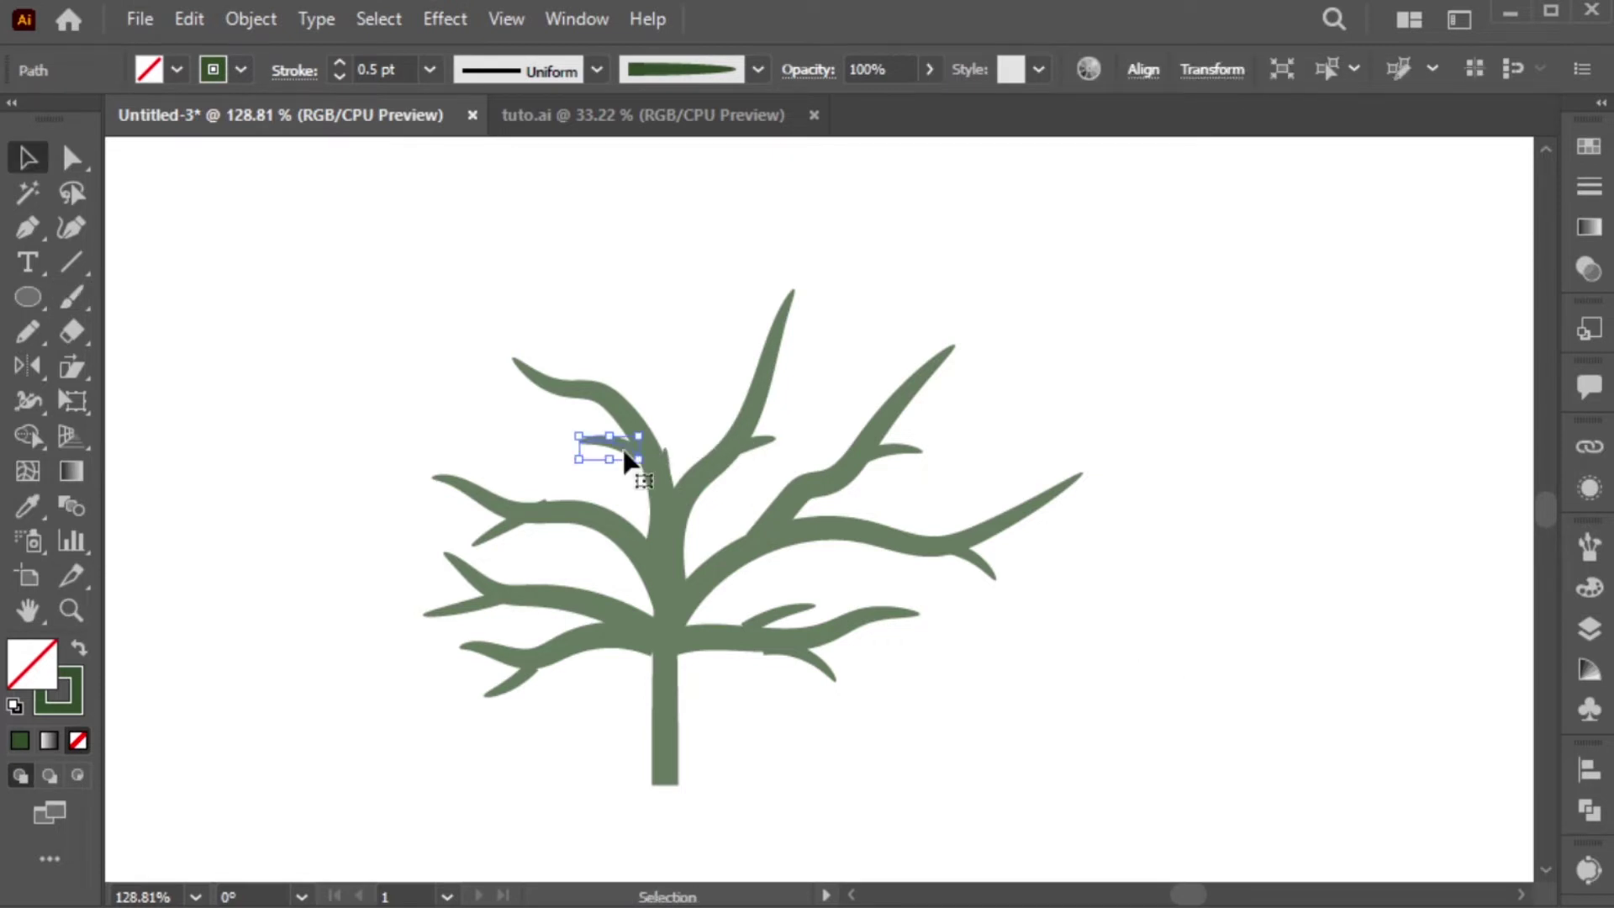
key(b)
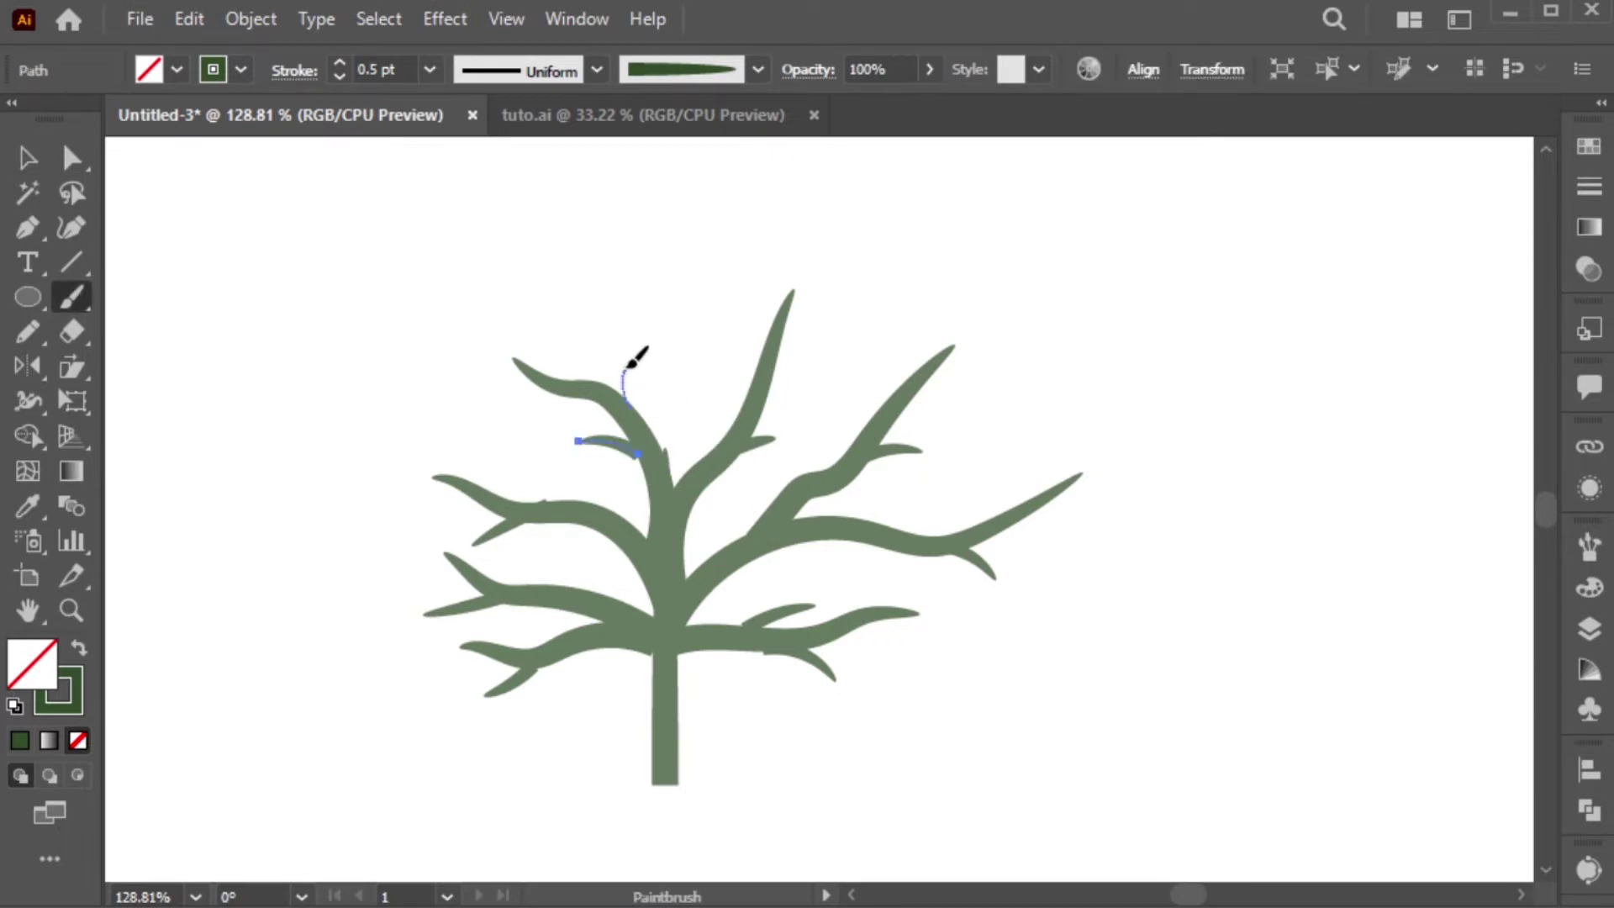
drag(628, 367, 626, 366)
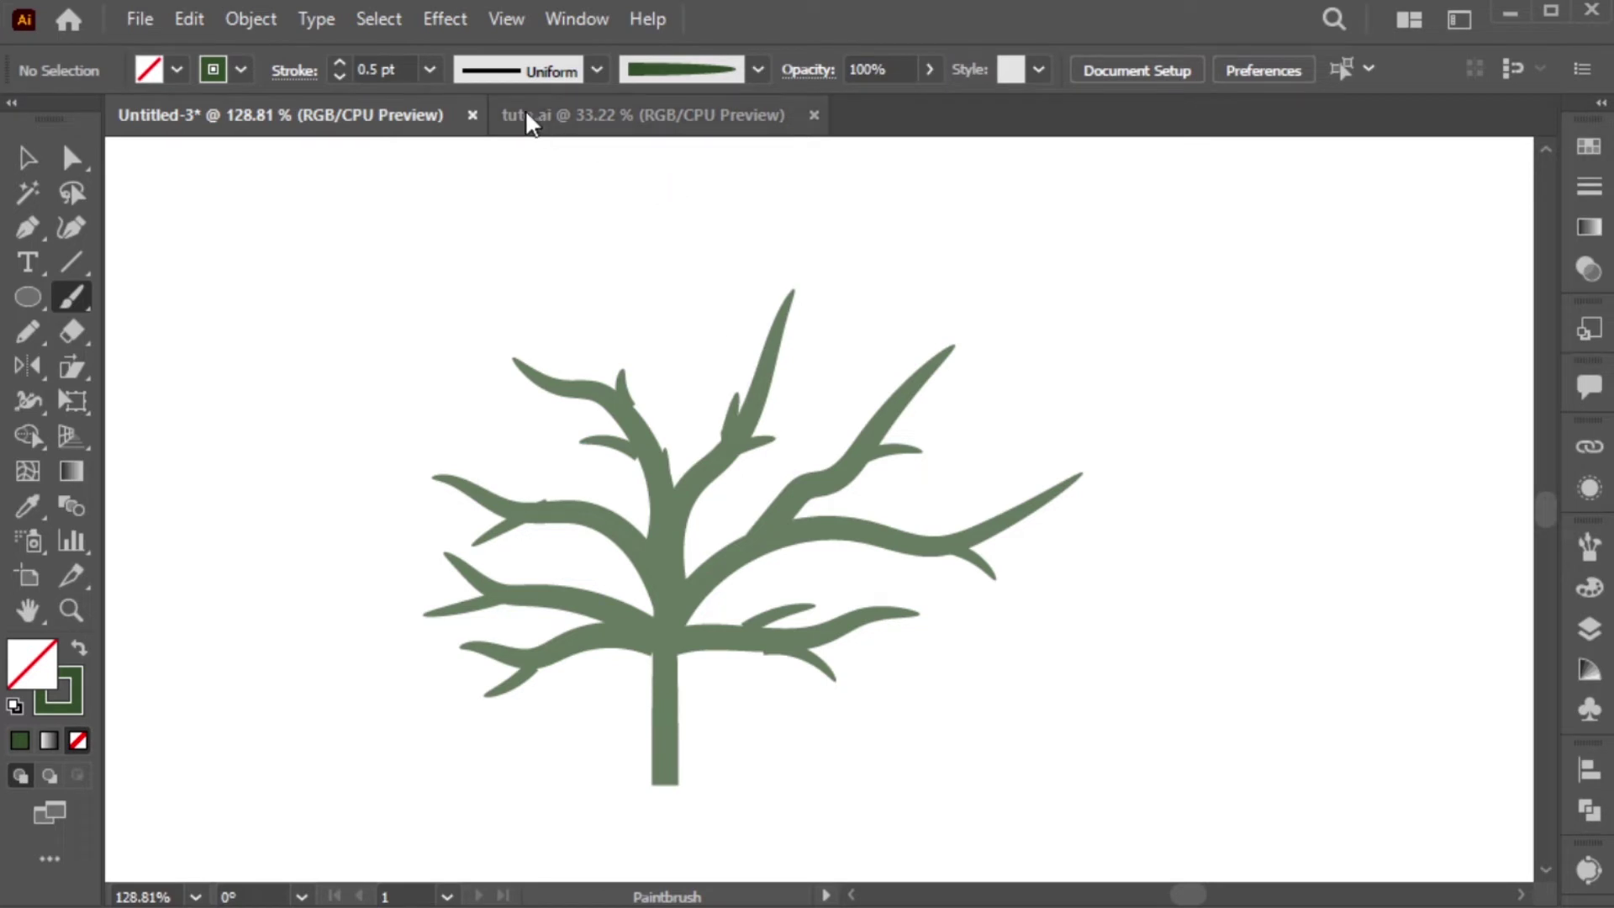
drag(721, 397, 801, 386)
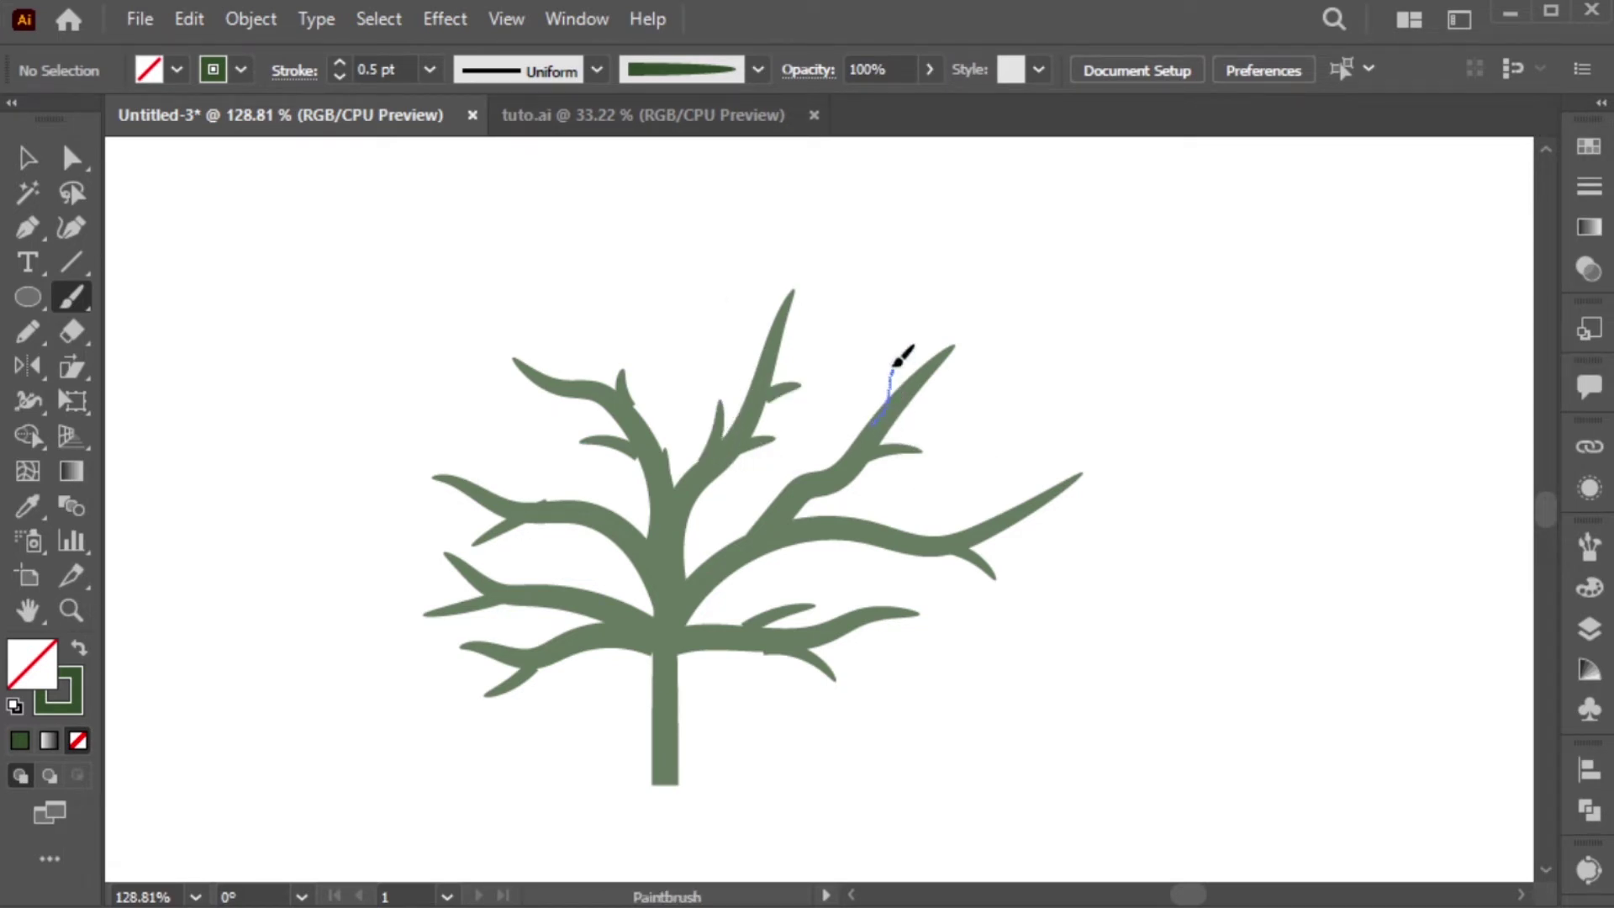
drag(892, 365, 891, 367)
drag(573, 580, 571, 577)
- Set the stroke weight to 0.25 pt and paint tiny twigs on the existing twigs and the right branches
click(433, 70)
click(440, 96)
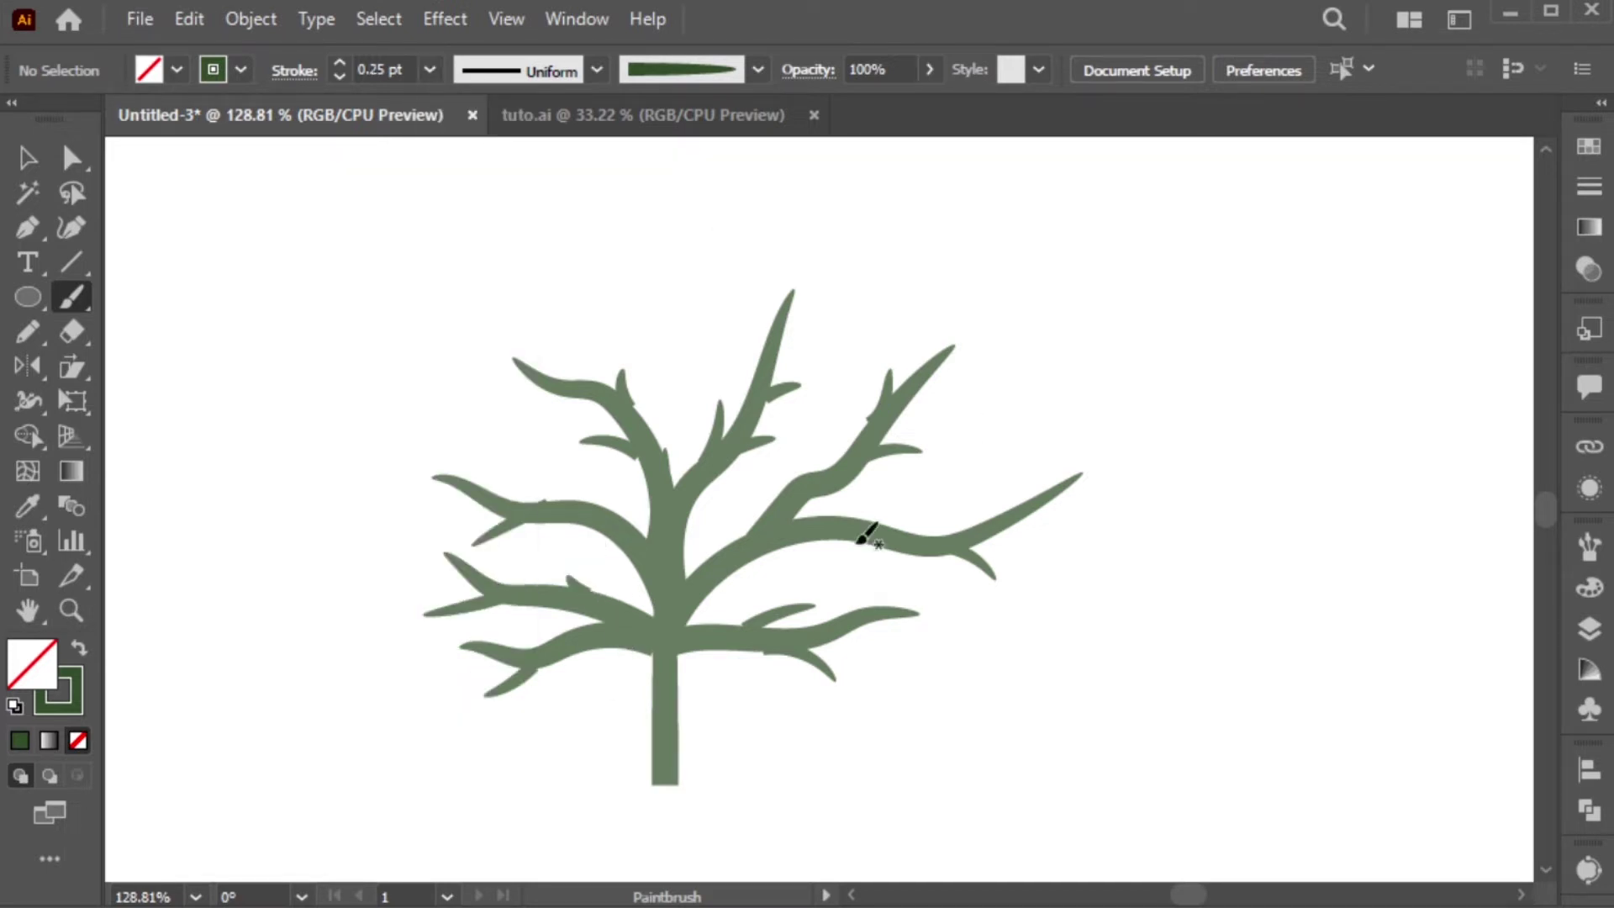
drag(811, 662, 807, 678)
drag(785, 597, 780, 602)
drag(965, 558, 981, 568)
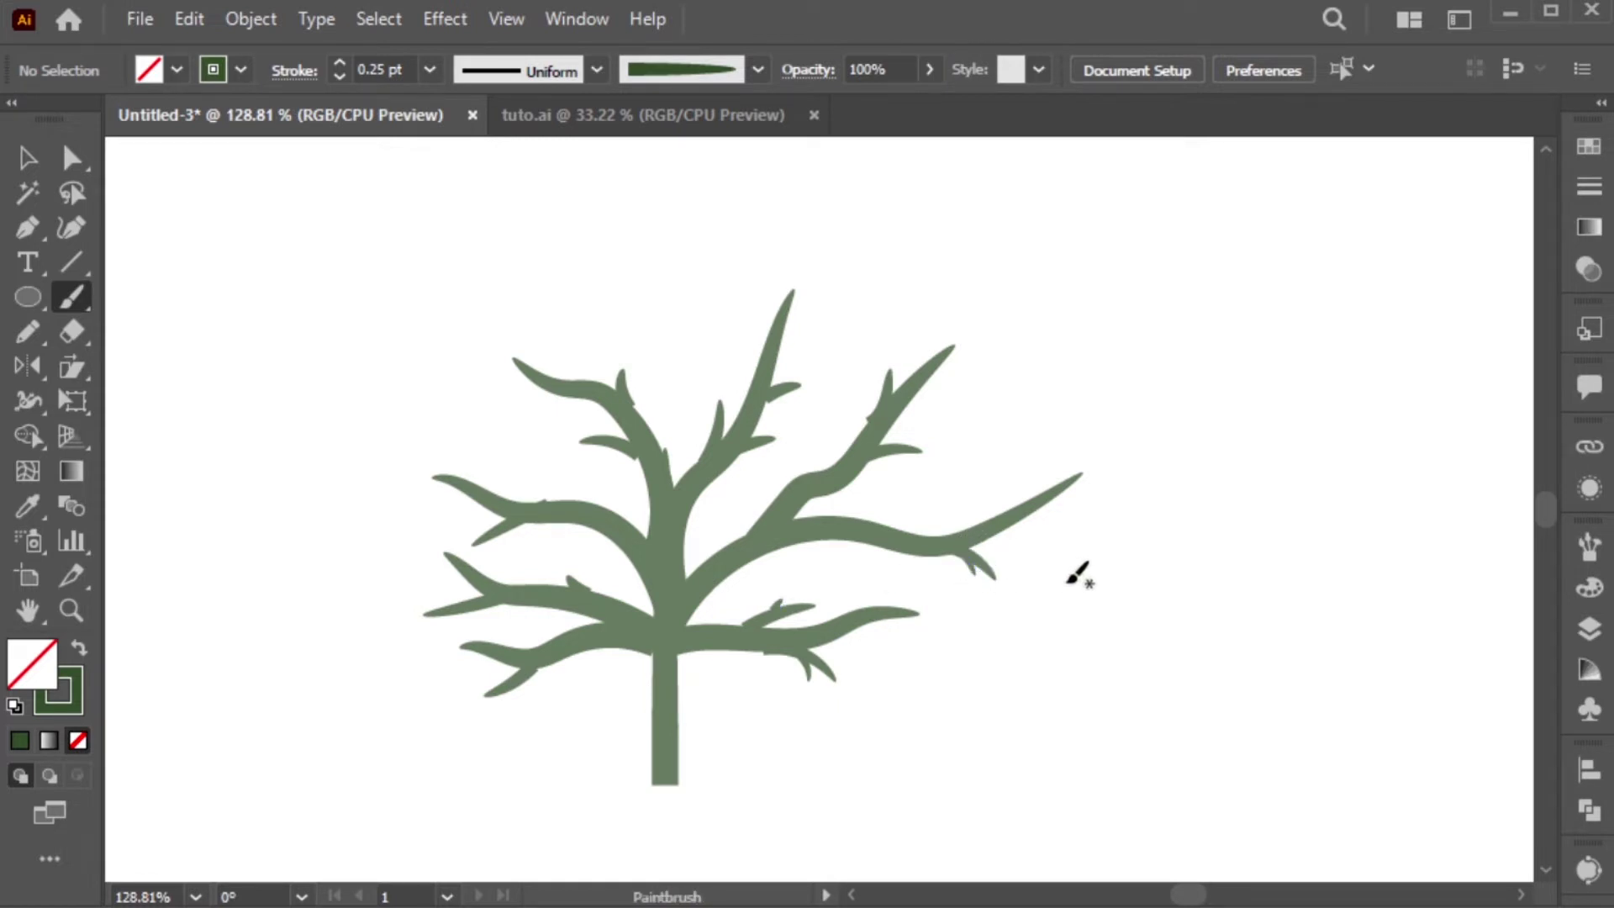
mouse_move(911, 512)
mouse_down()
mouse_move(900, 453)
mouse_move(885, 456)
mouse_move(918, 468)
mouse_up()
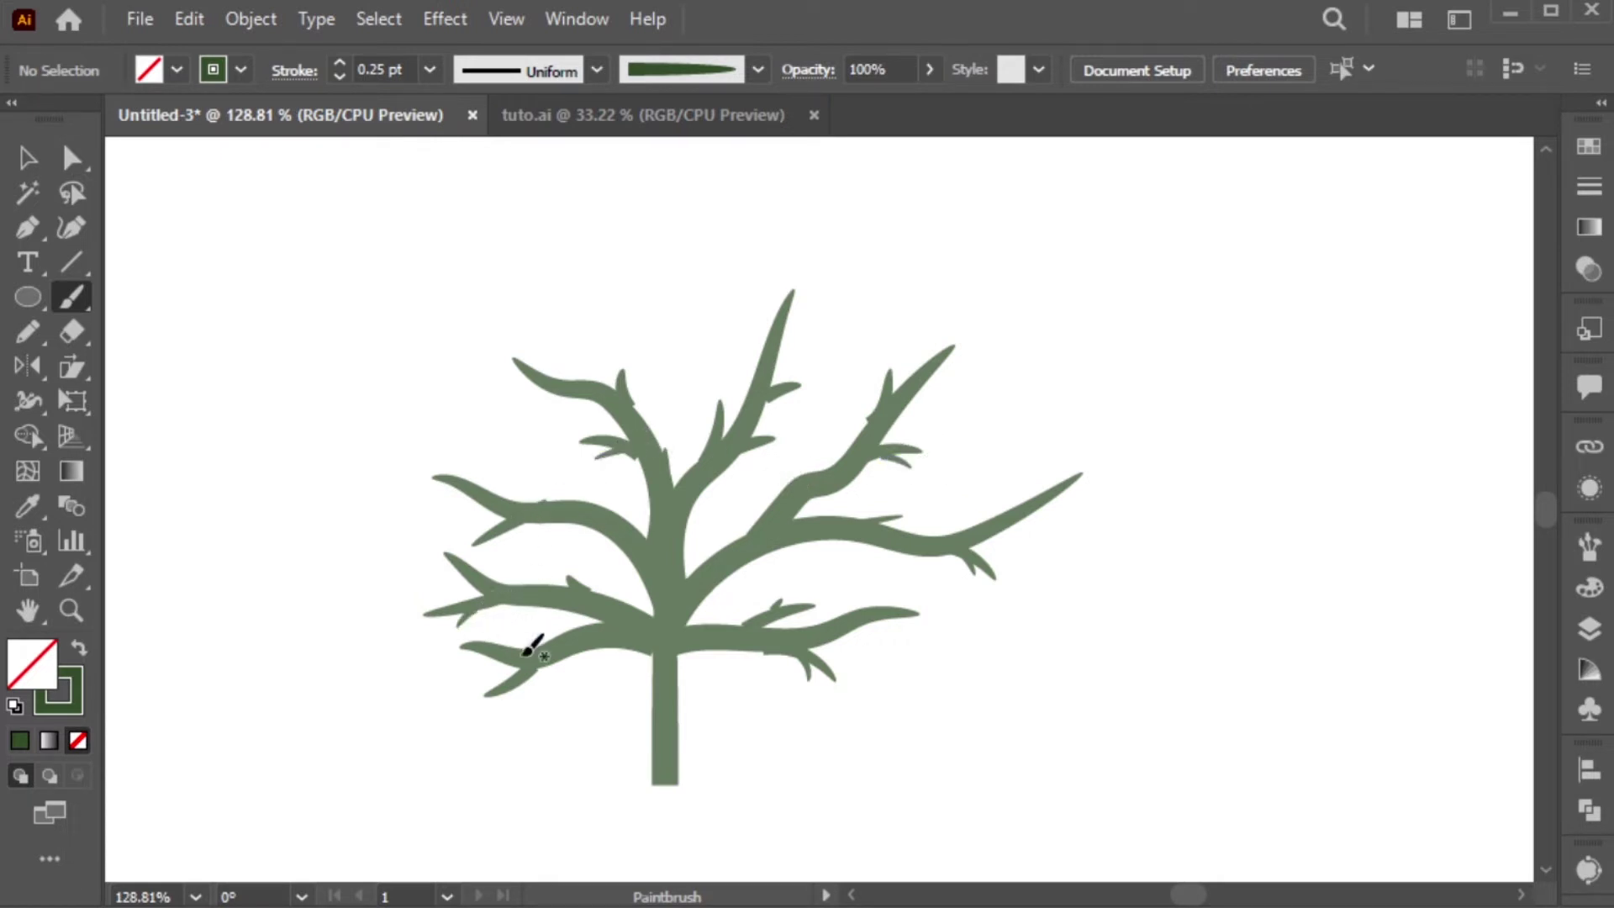
- Thicken the trunk path to a 2 pt stroke and move it slightly down
key(v)
drag(762, 793, 580, 801)
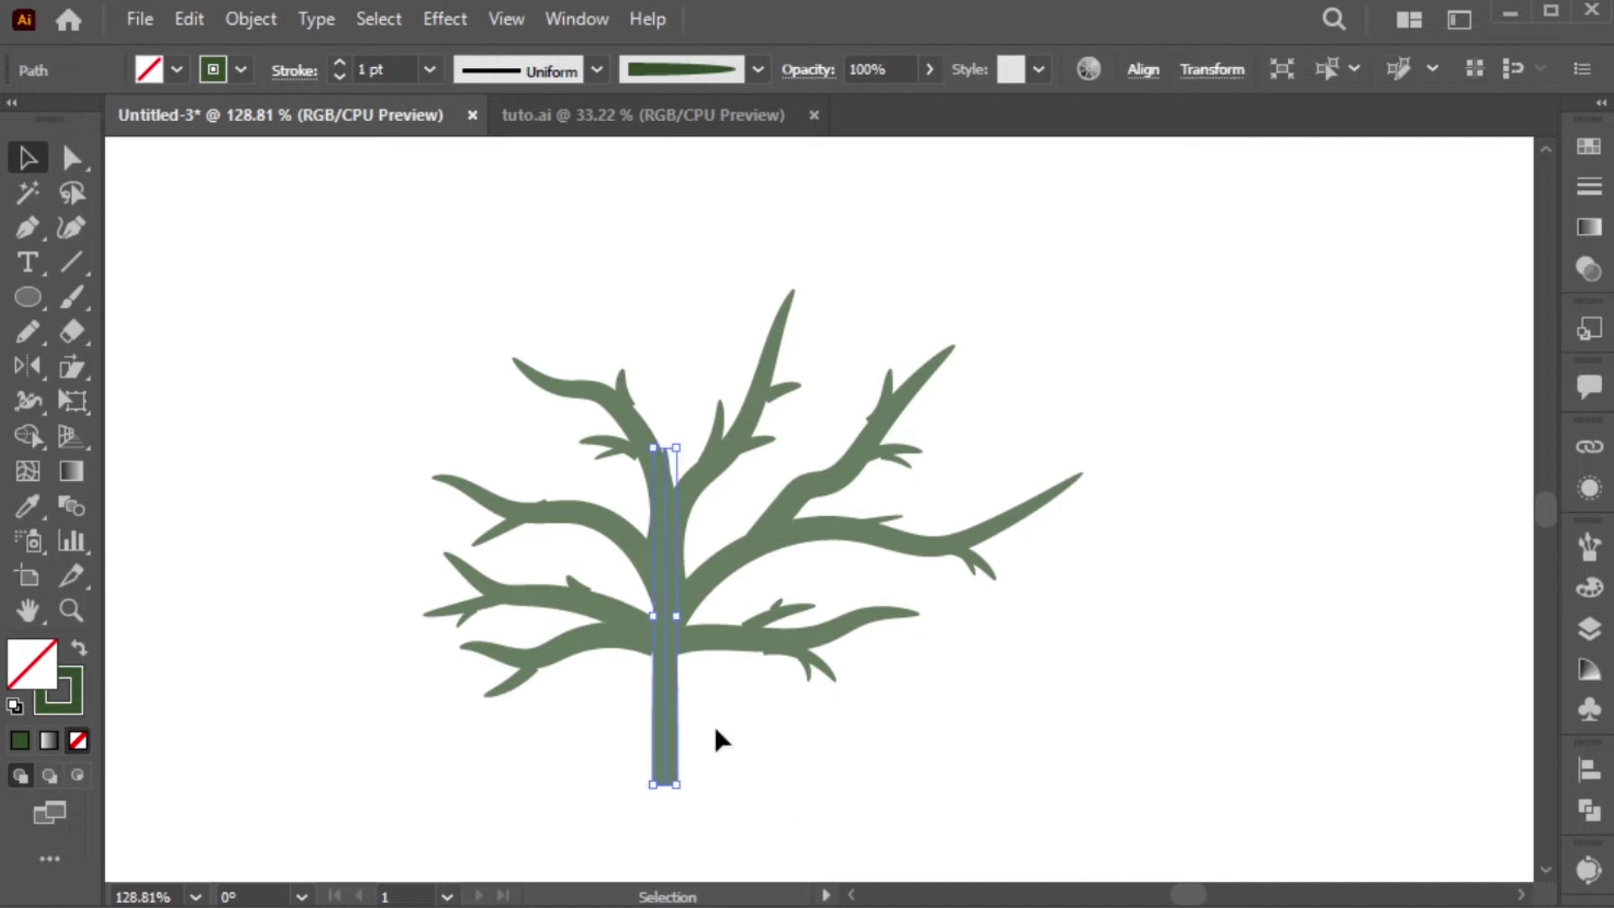
key(ctrl+1)
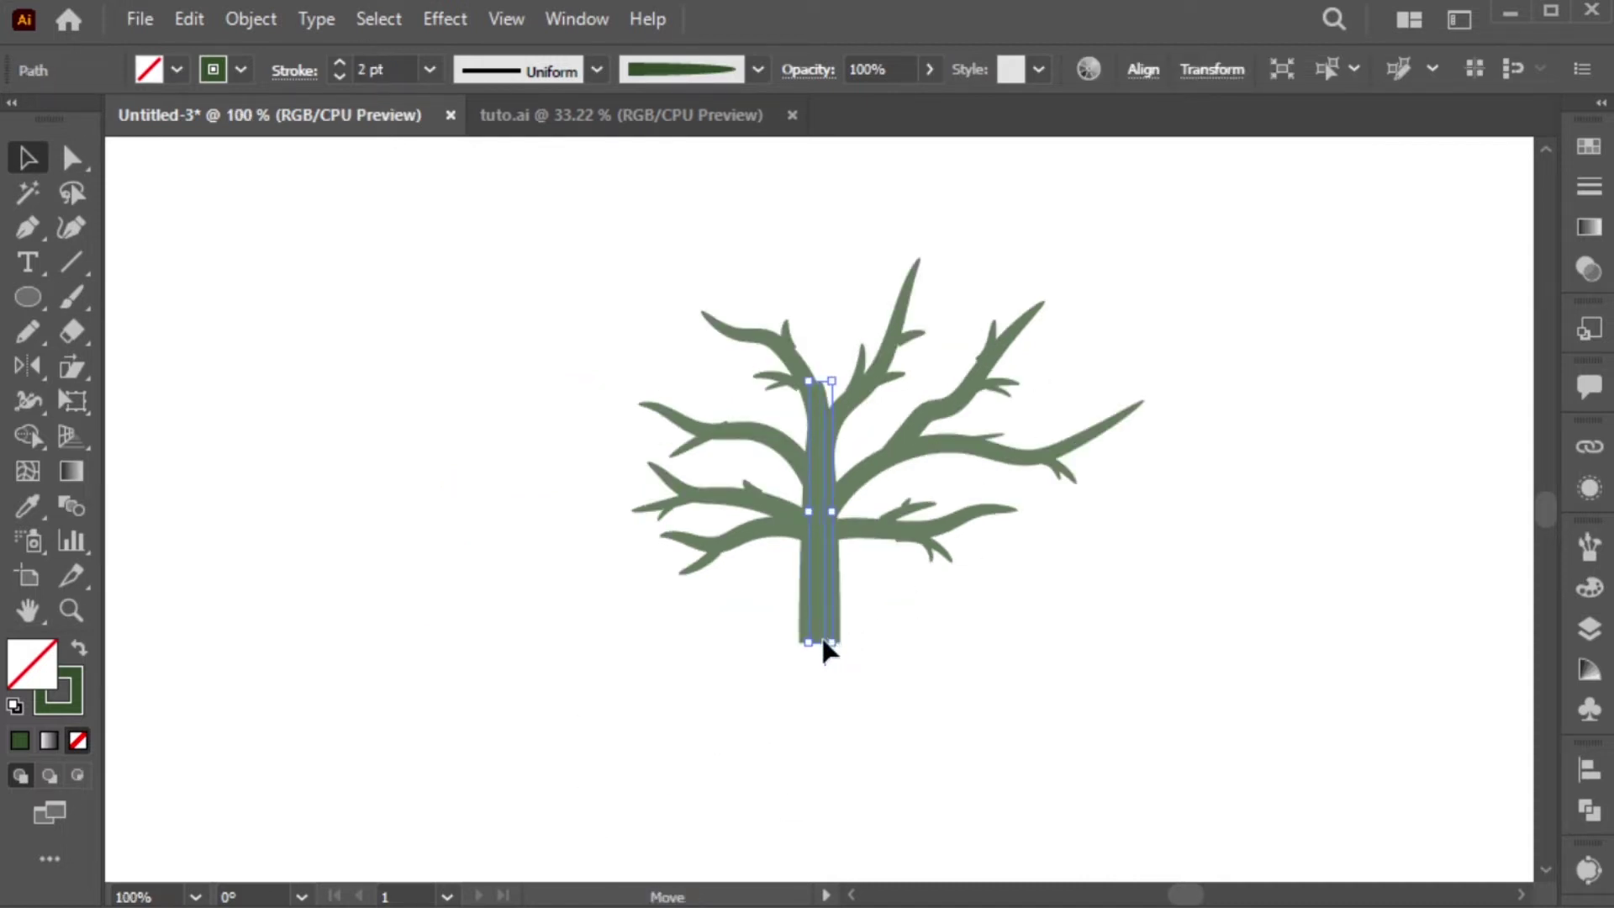
- Expand the appearance of all the tree strokes and unite them into a single shape
drag(1236, 253, 565, 655)
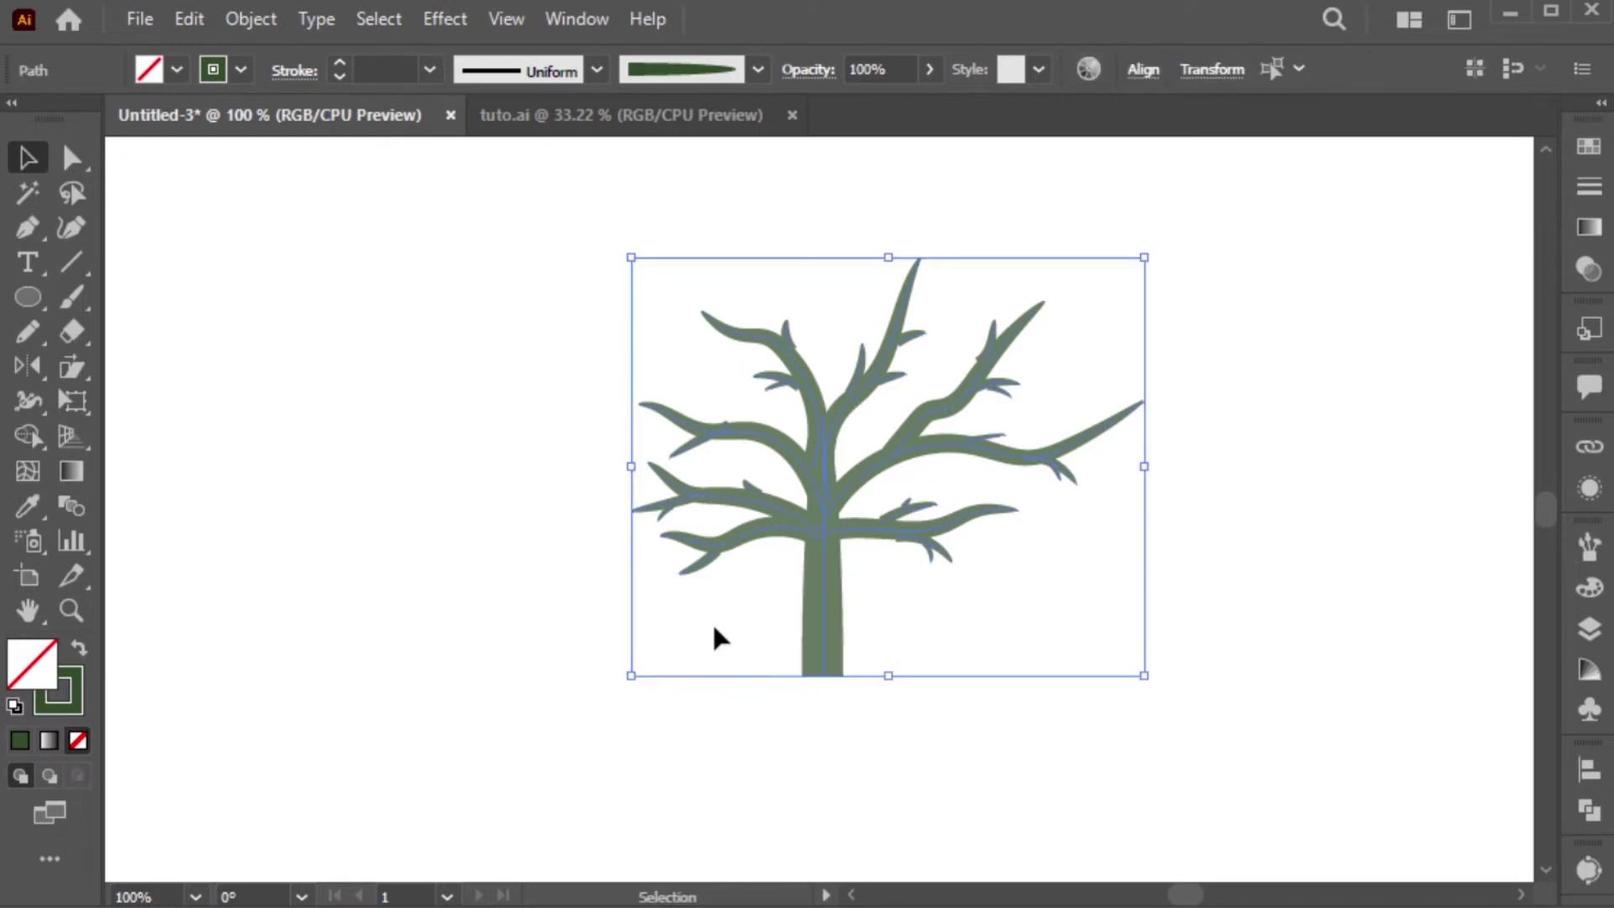
click(250, 18)
click(382, 279)
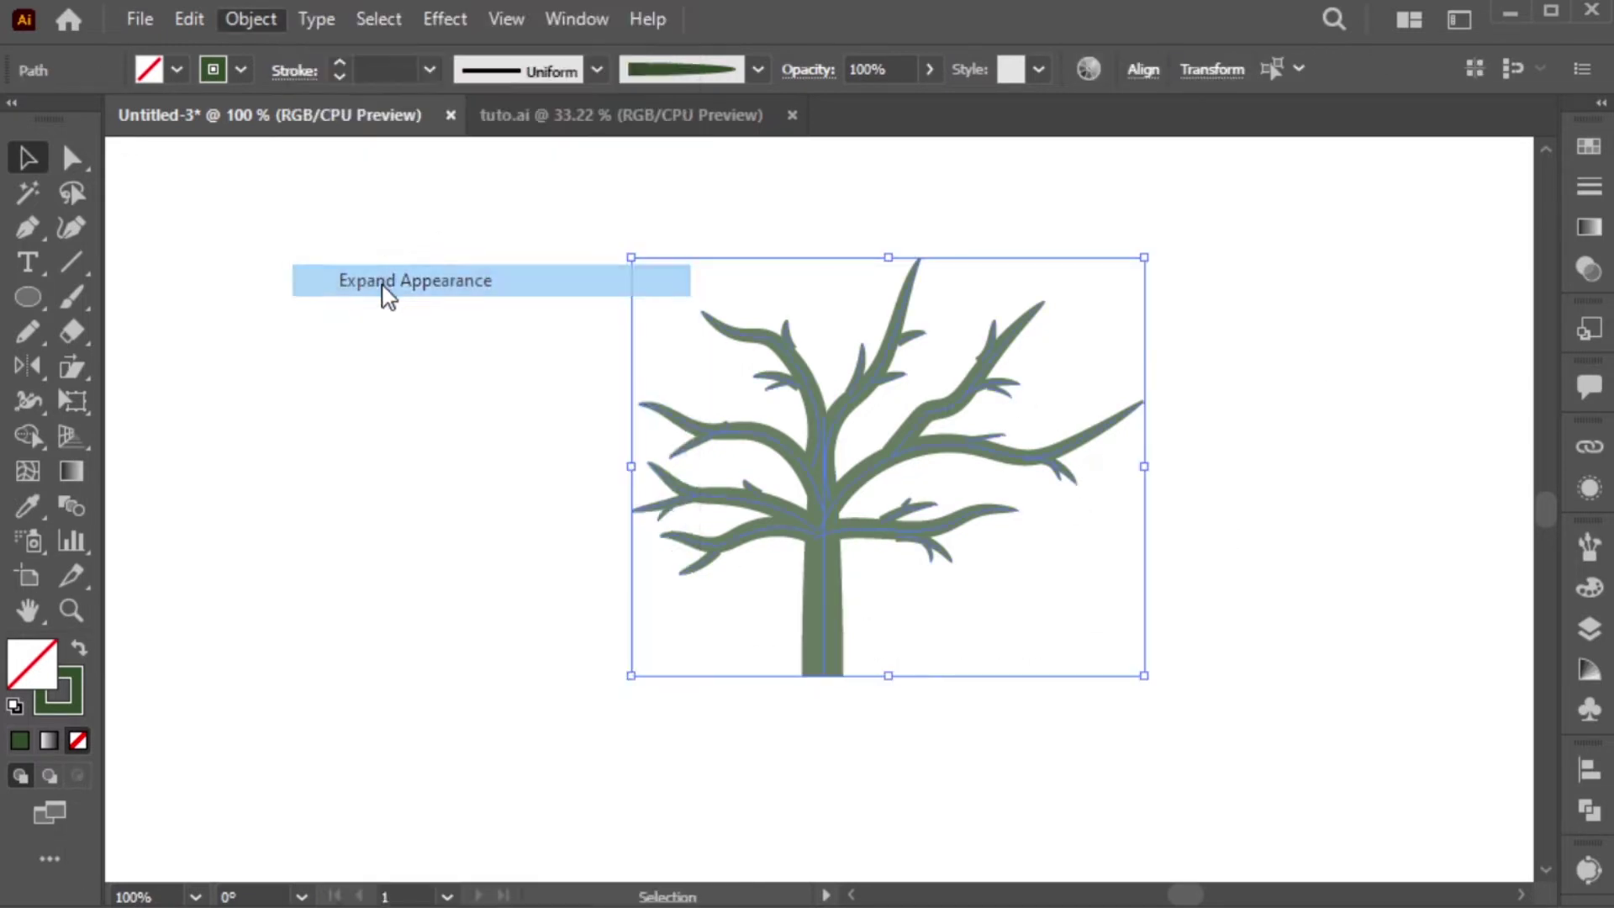
click(1589, 810)
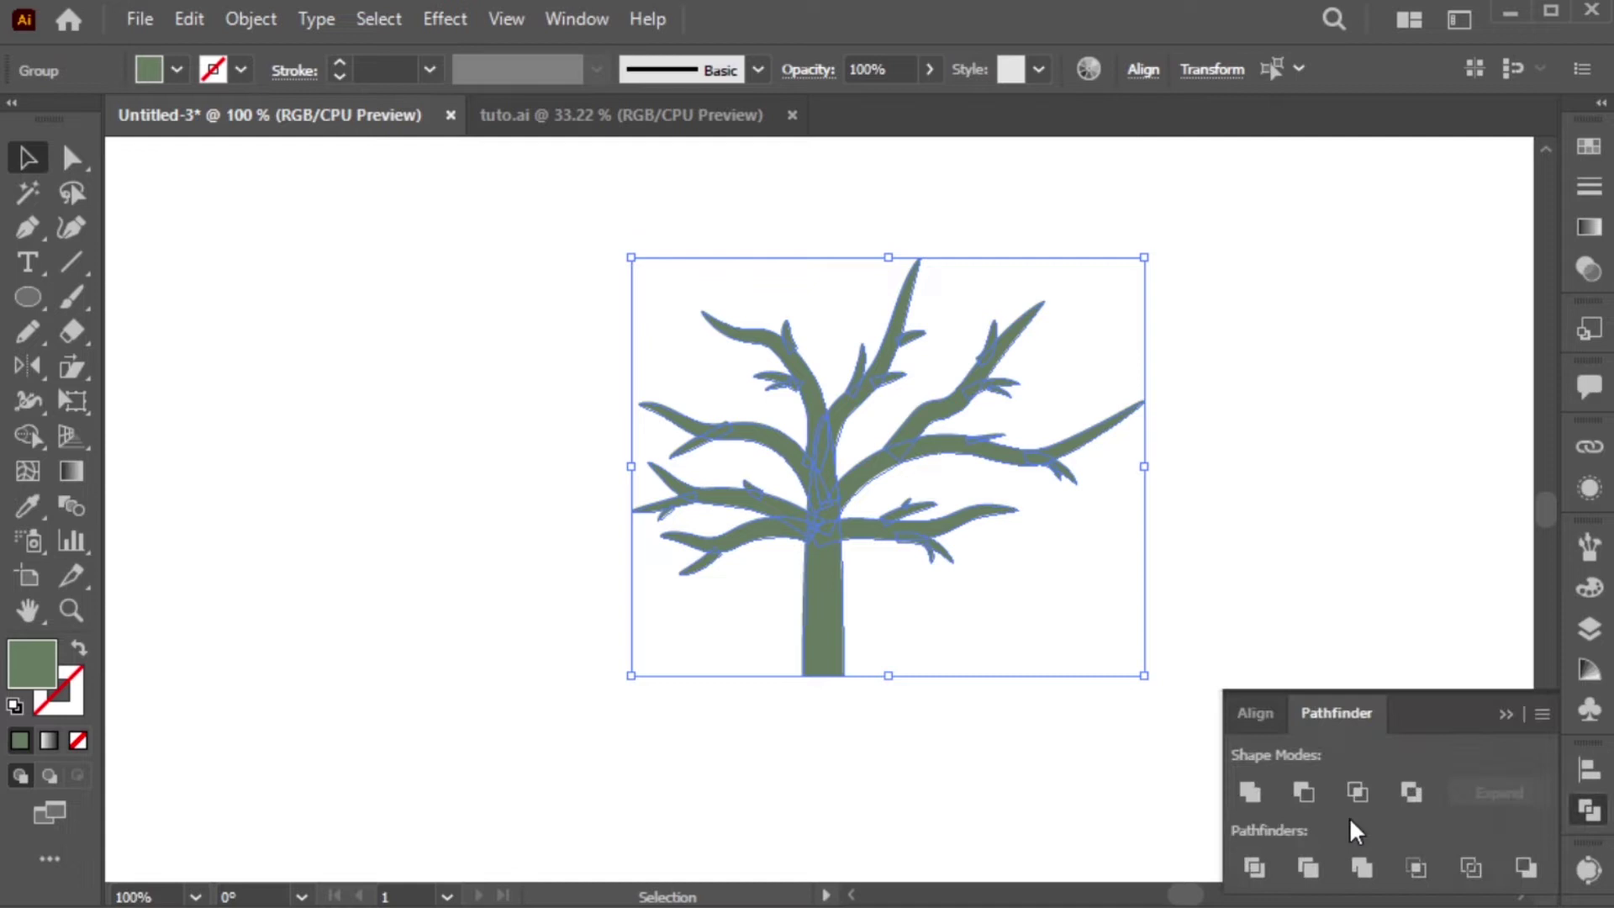
click(1250, 791)
click(1510, 715)
- Recolour the united tree with the dark green sampled from the colour swatch
scroll(1031, 552, up, 3)
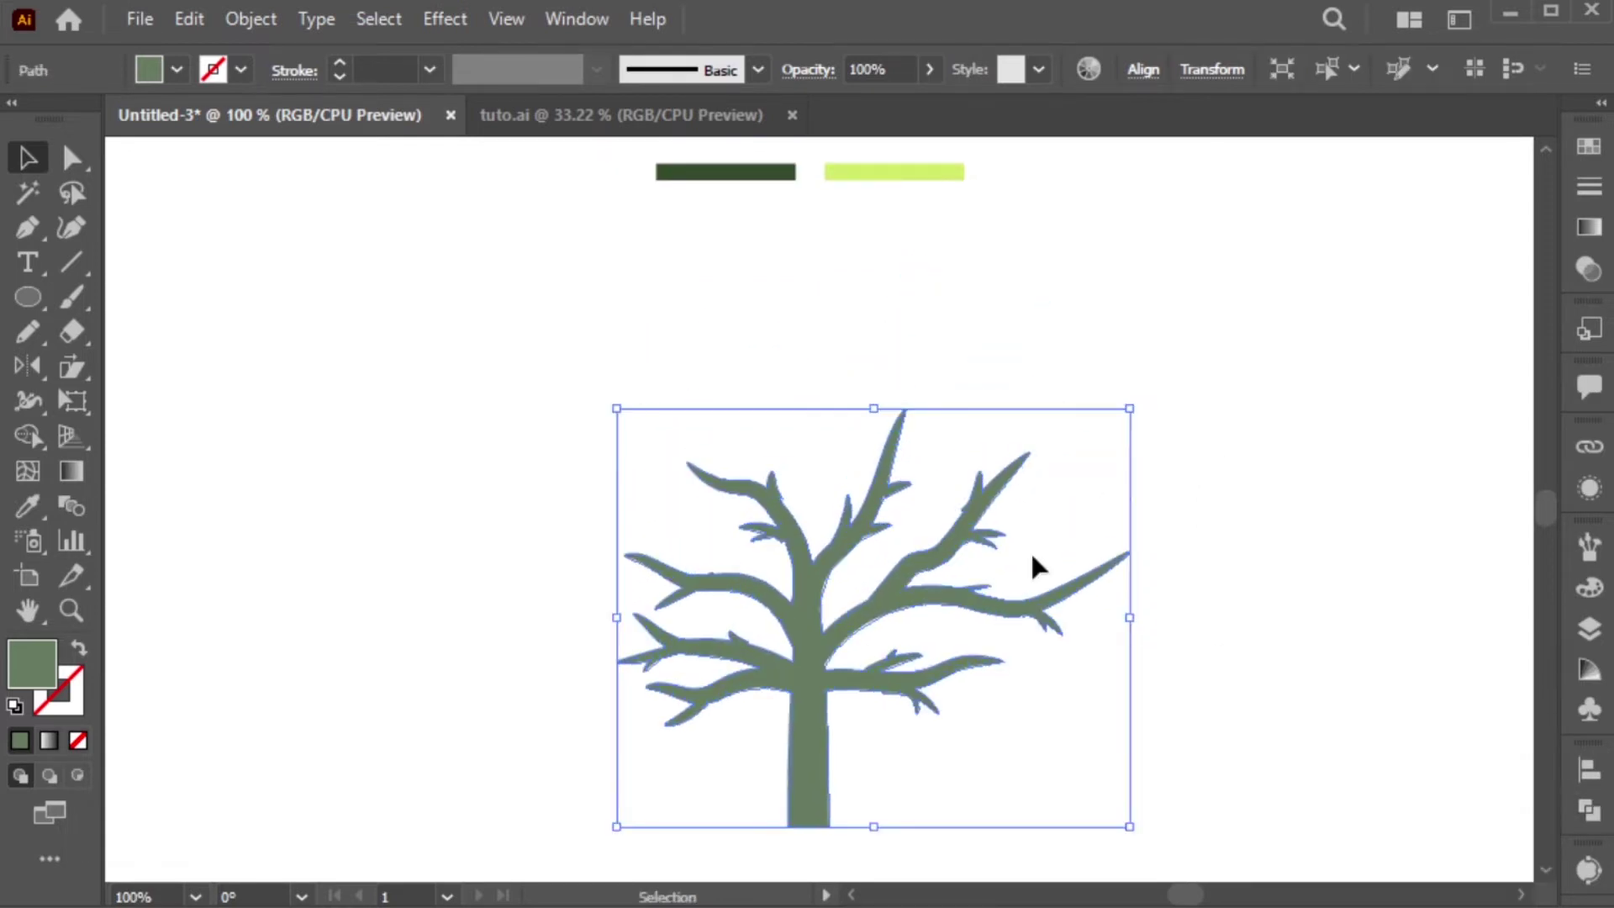
key(i)
click(767, 174)
scroll(925, 504, down, 2)
key(v)
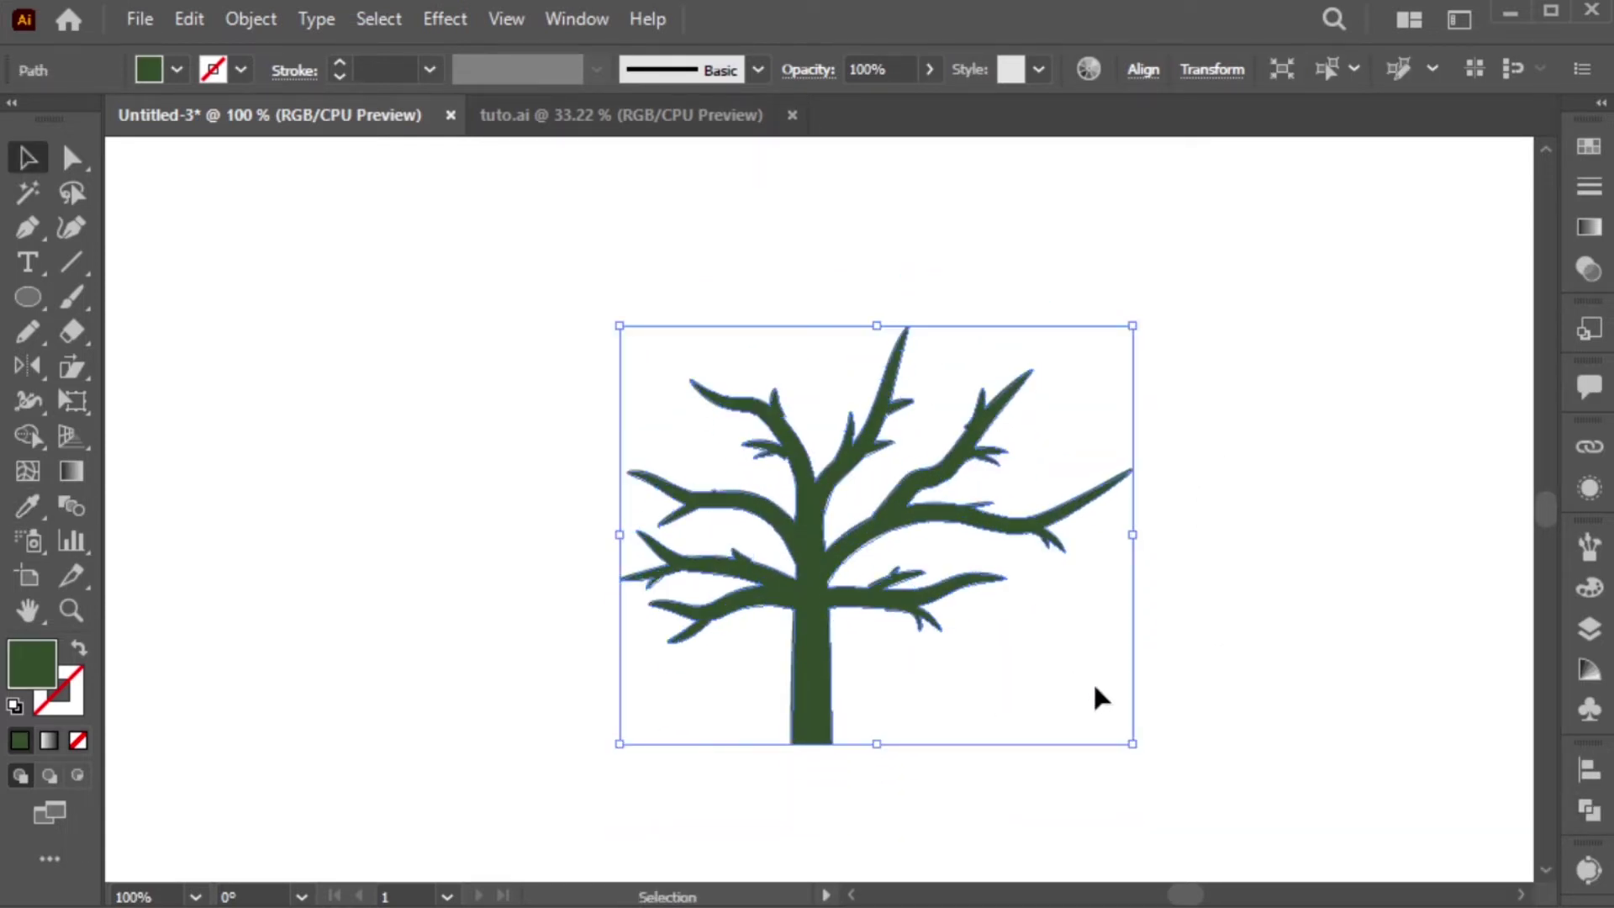
- Enlarge the whole tree proportionally around its centre
drag(1131, 746, 1197, 788)
click(865, 709)
click(709, 606)
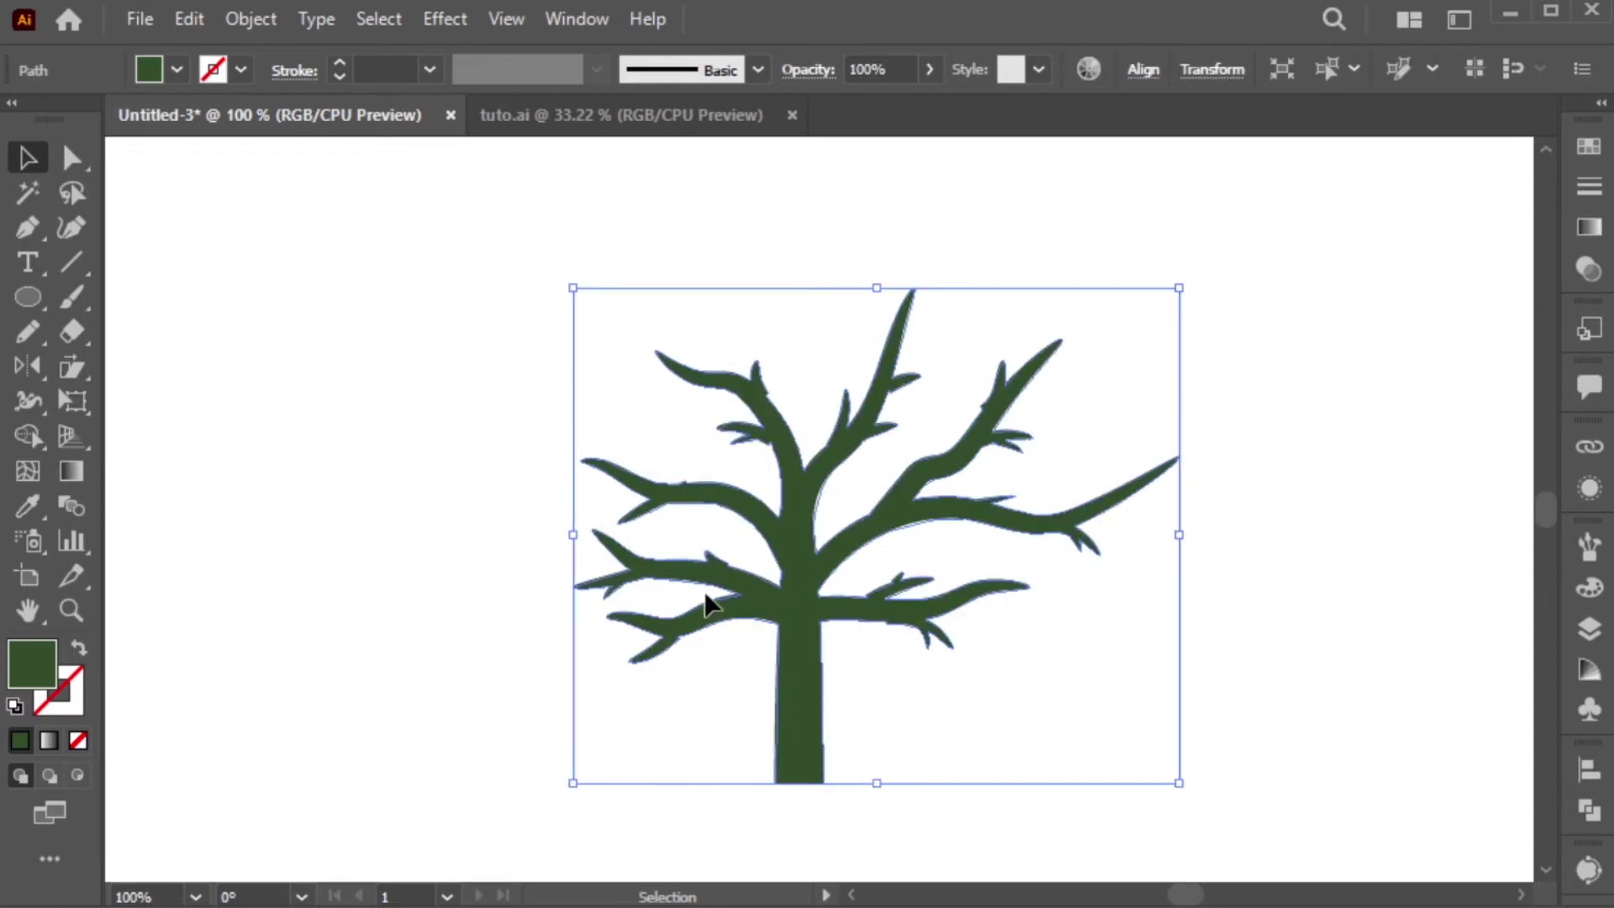
- Round off the corner where the trunk meets the lower right branch by redrawing the edge with the Pencil tool
click(1171, 765)
key(n)
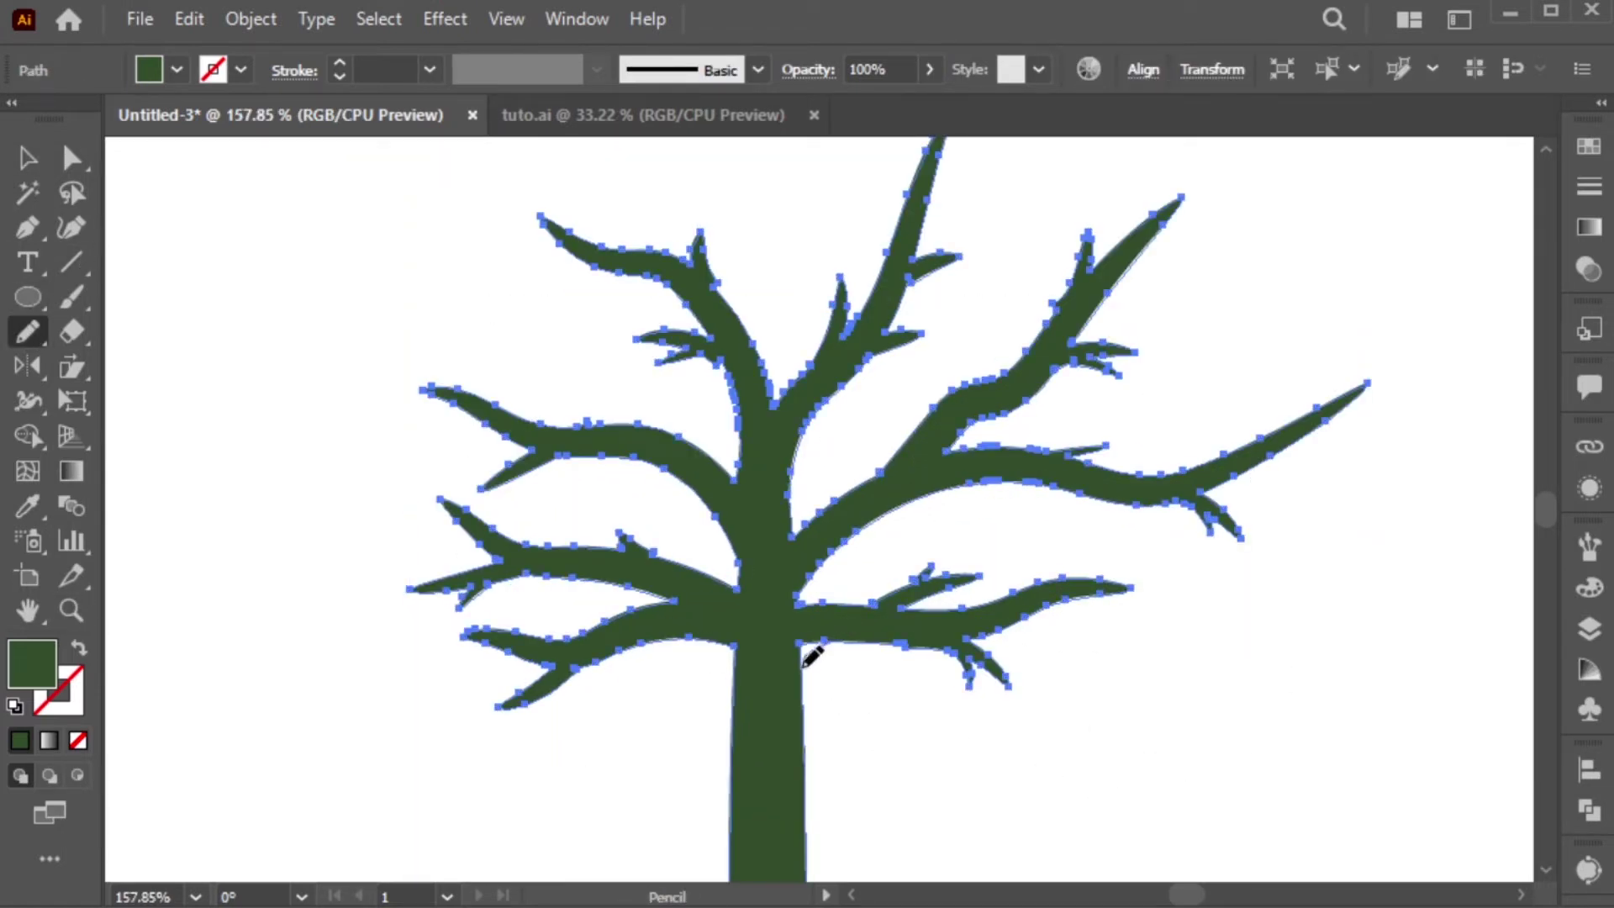
drag(811, 657, 802, 769)
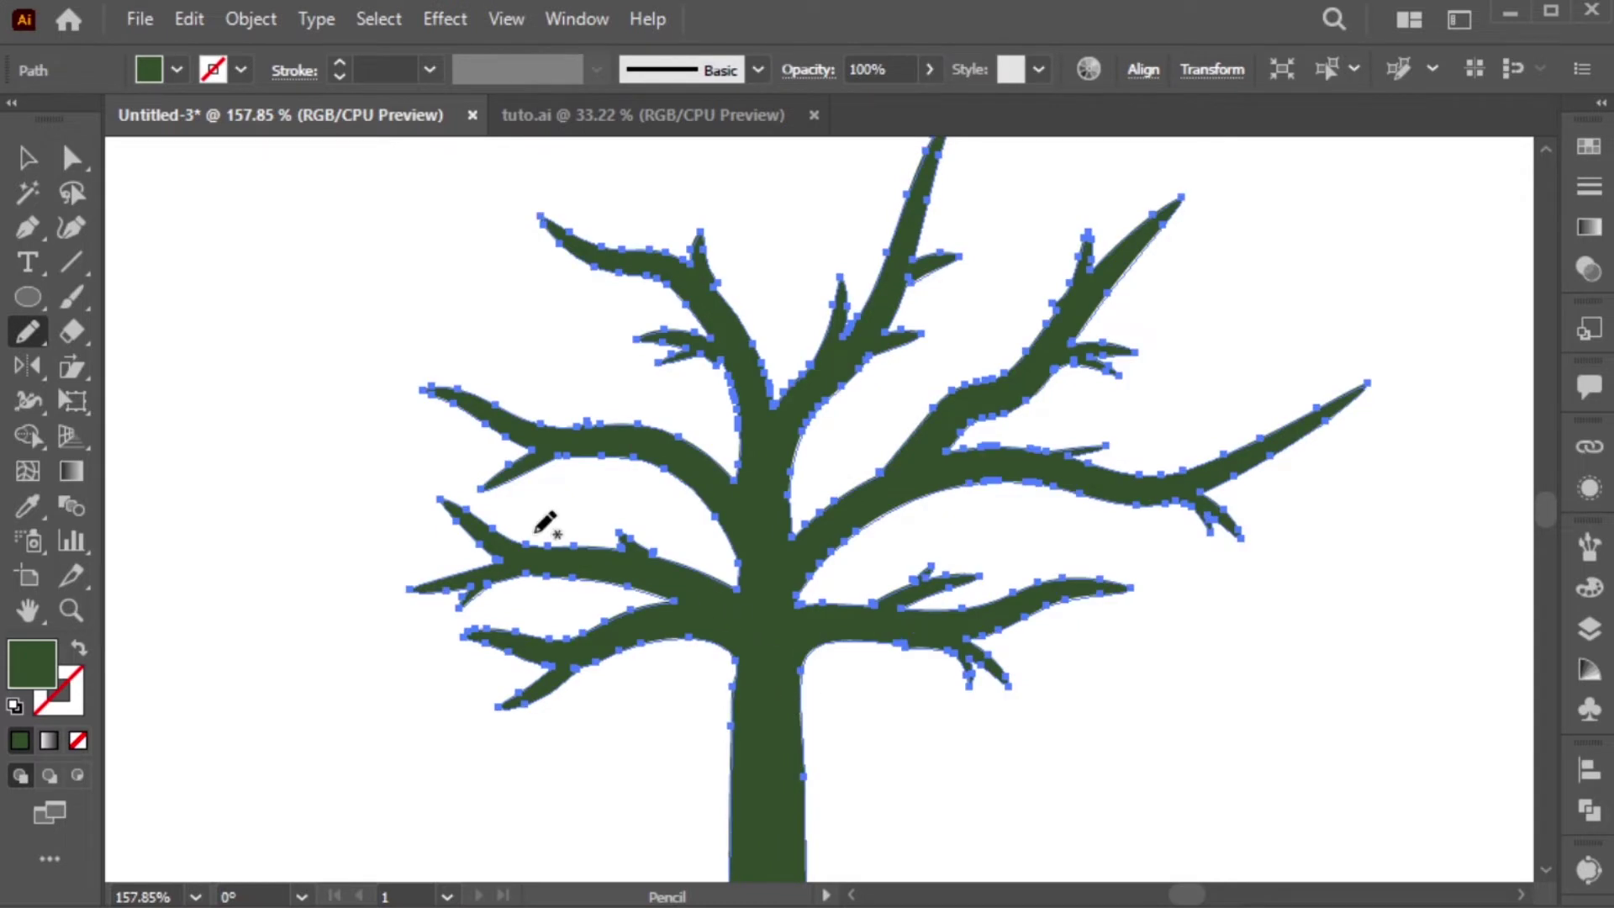
- Smooth the underside of the lower right branch and the joint of its upper twig with the Pencil tool
key(z)
drag(435, 421, 1138, 710)
key(space)
key(n)
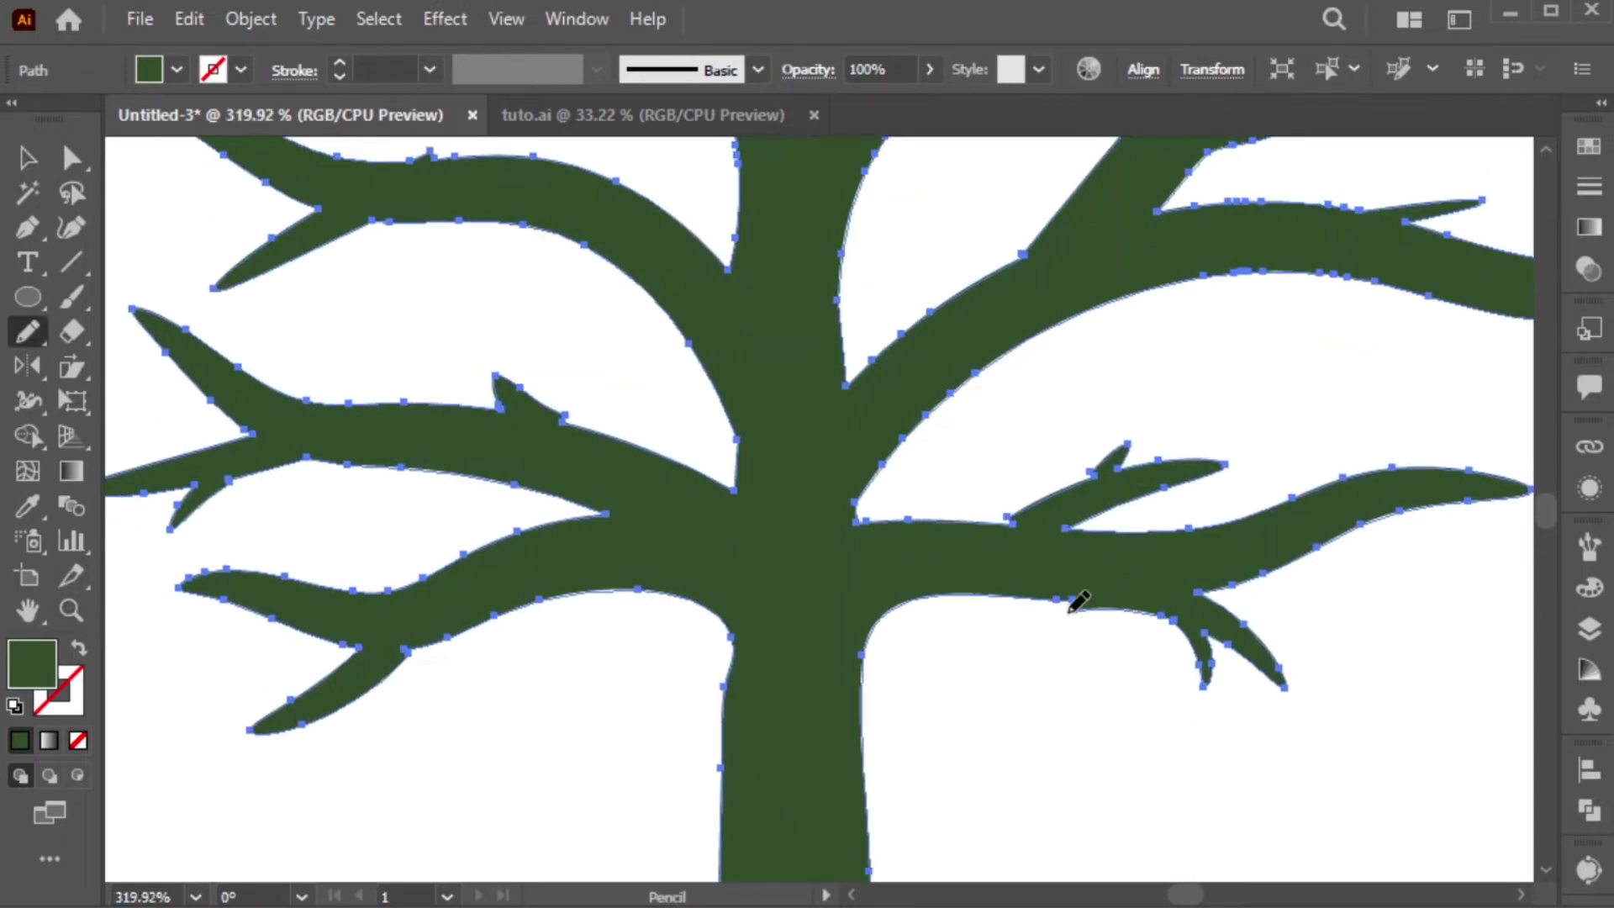
drag(1064, 601, 1141, 602)
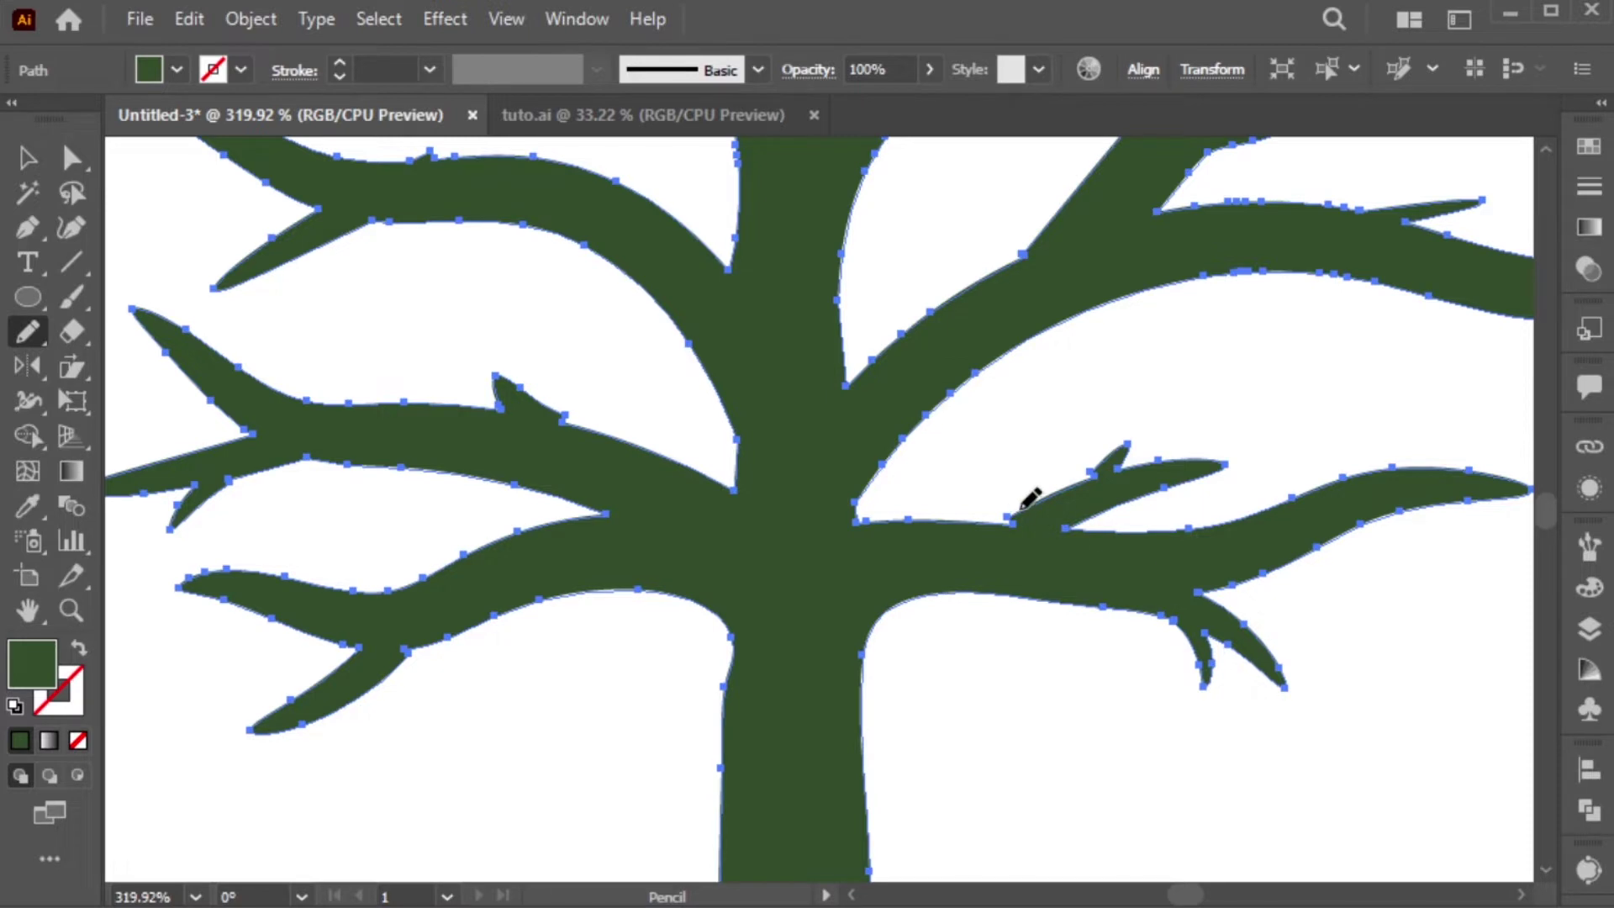
drag(1002, 512, 1103, 485)
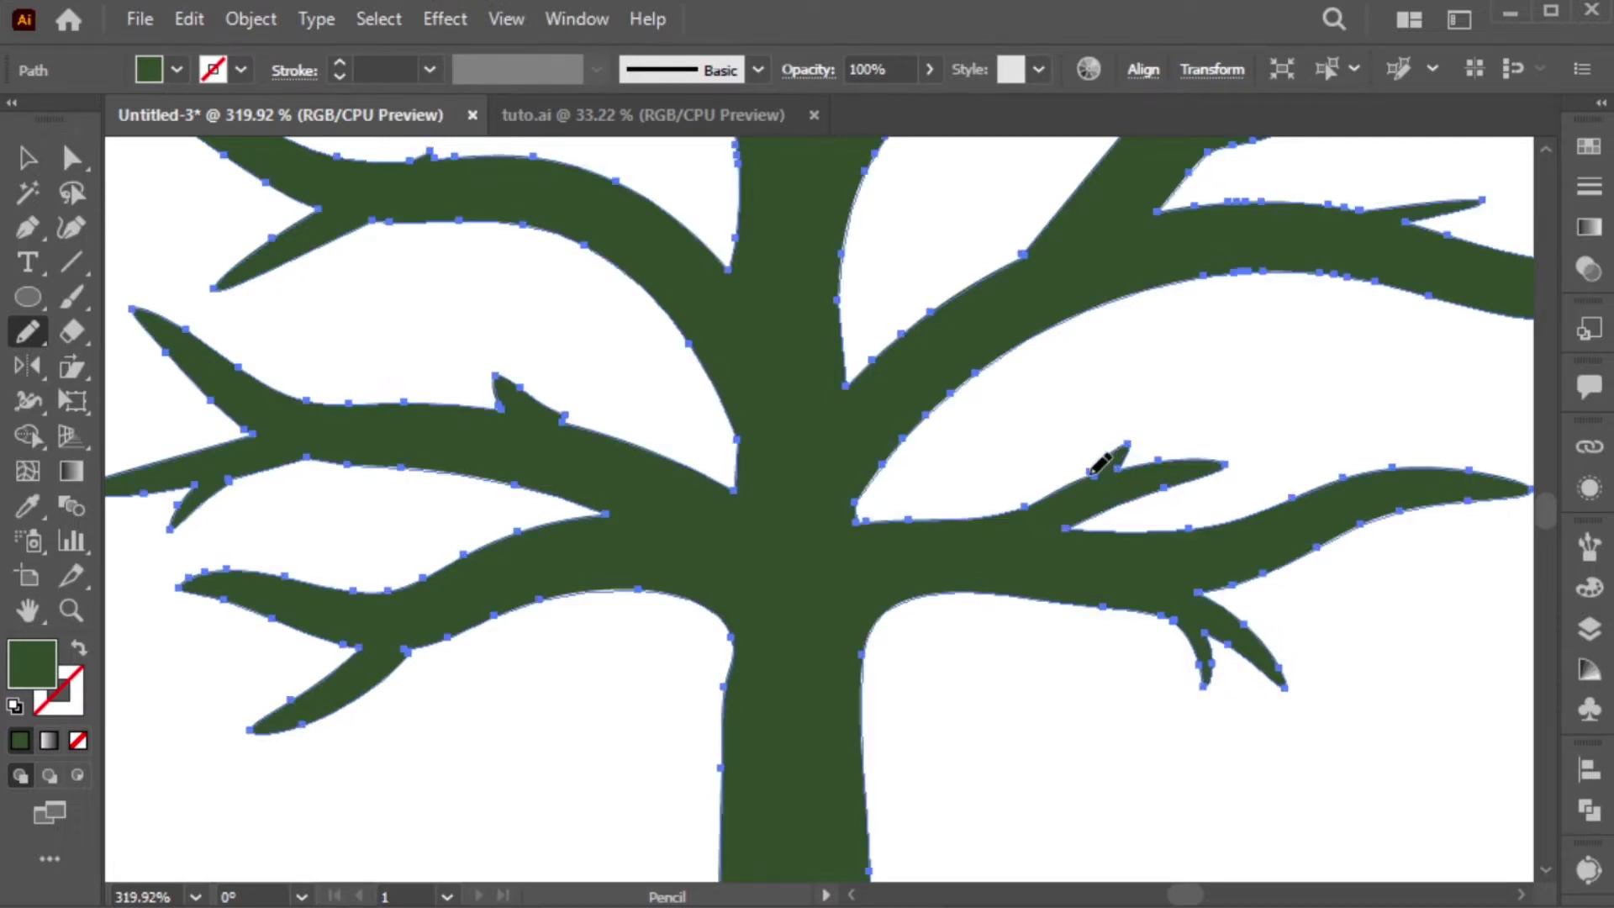
- Redraw the rough edges of the two lower left branches, smoothing the twig joint and the underside
drag(721, 566, 886, 530)
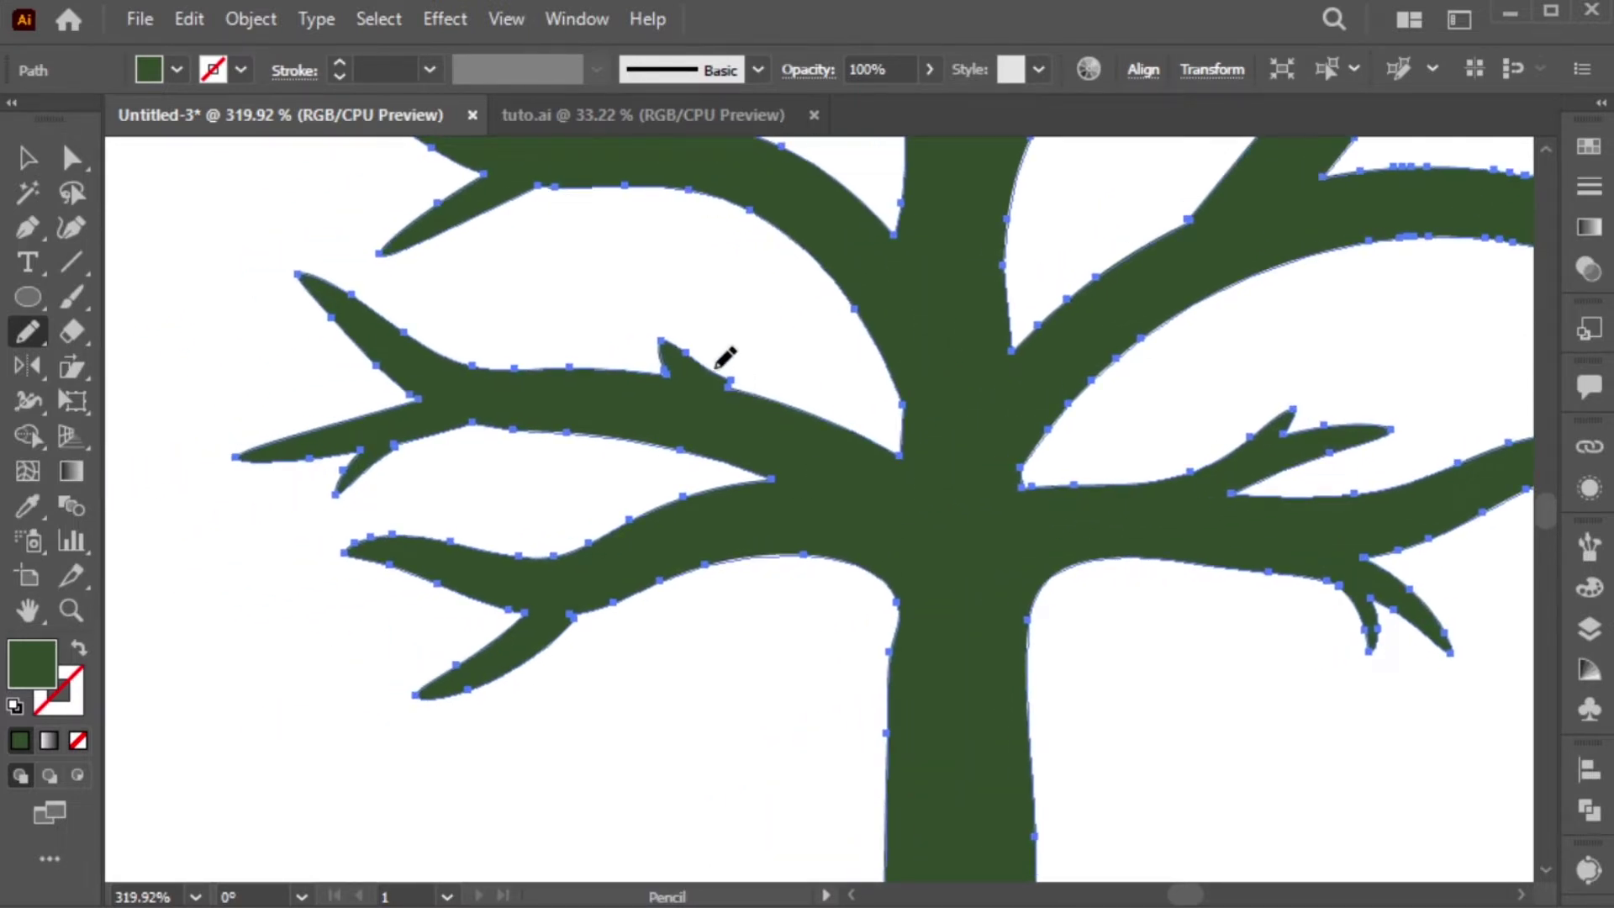
drag(757, 393, 843, 426)
drag(484, 425, 666, 459)
mouse_move(575, 614)
mouse_down()
mouse_move(634, 596)
mouse_move(770, 620)
mouse_up()
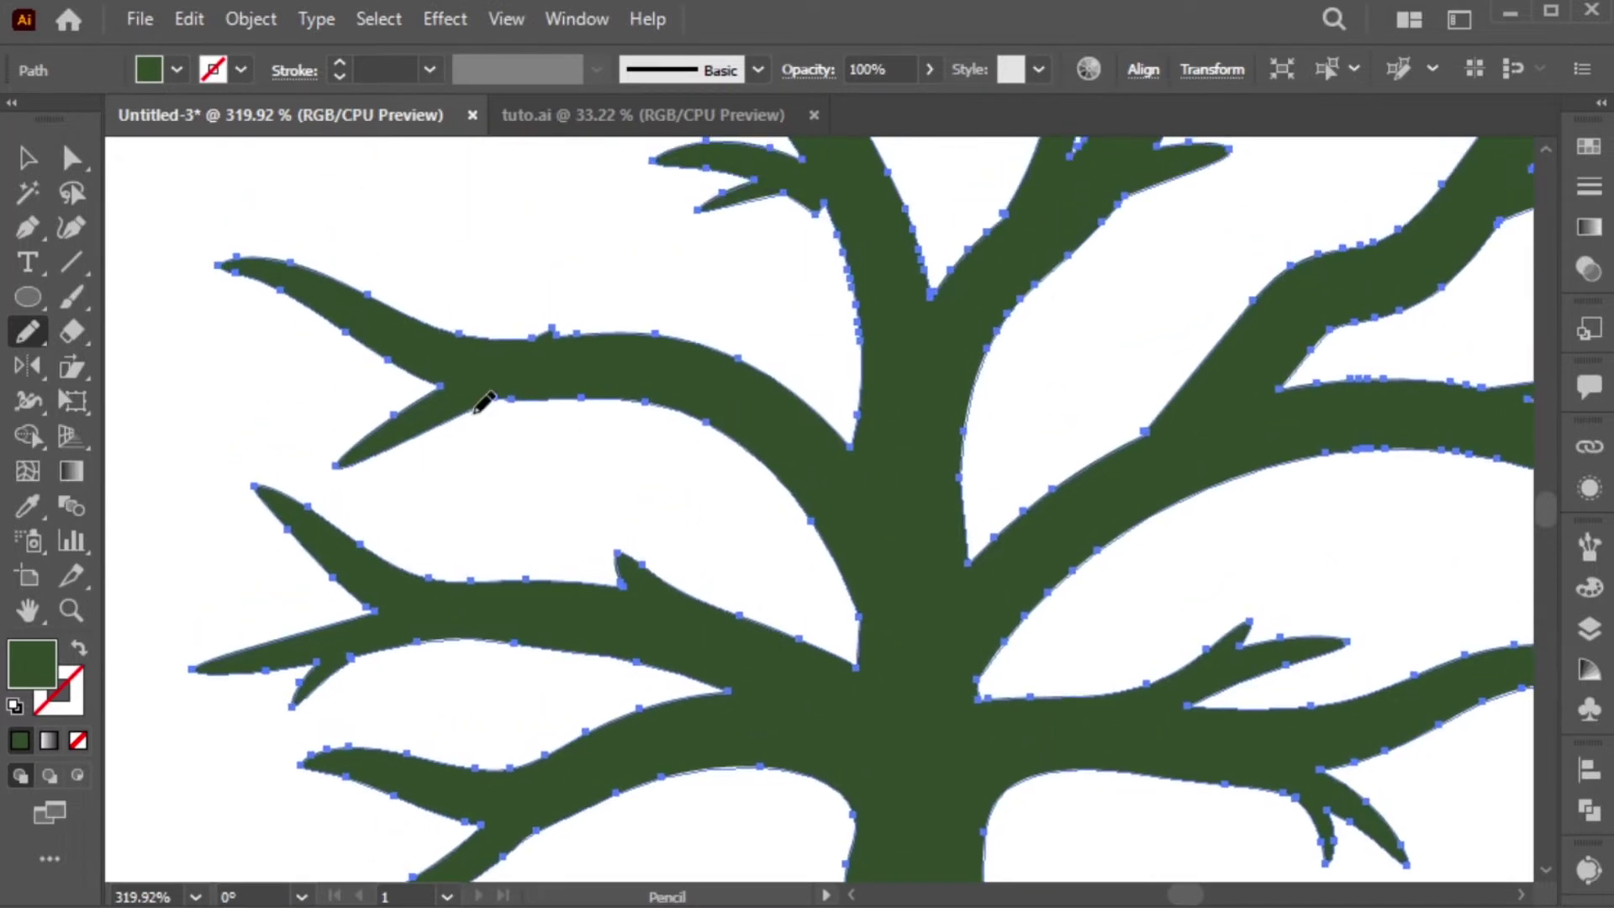
- Smooth the bump and fork on the middle left branch and the twig joints on the upper left branch
drag(493, 395, 406, 439)
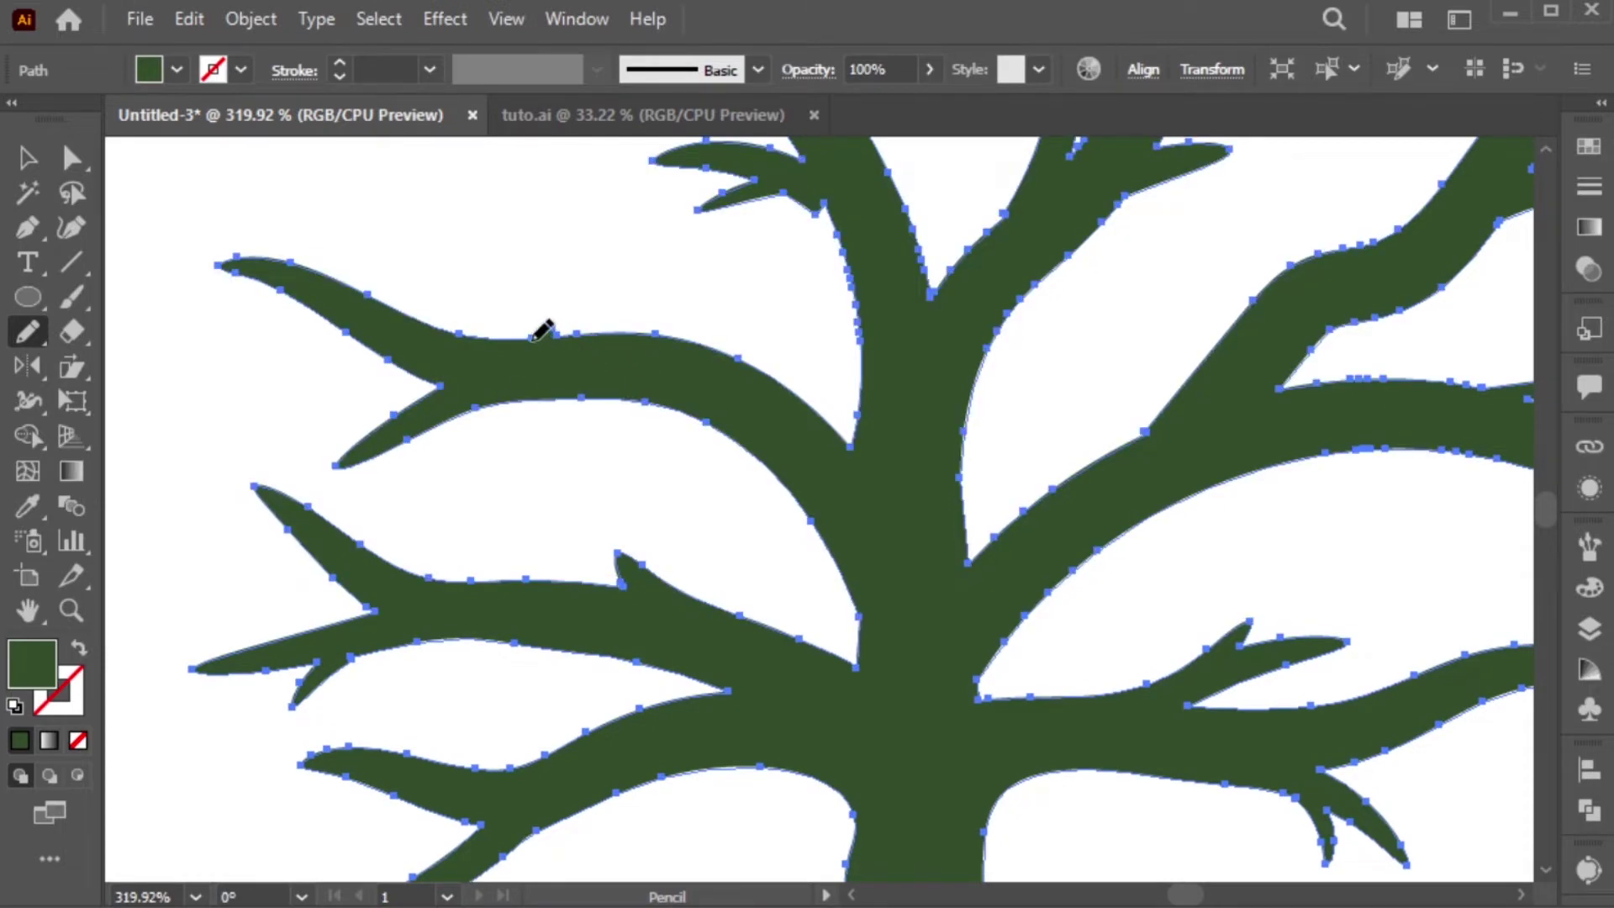
drag(542, 329, 580, 317)
scroll(887, 317, up, 5)
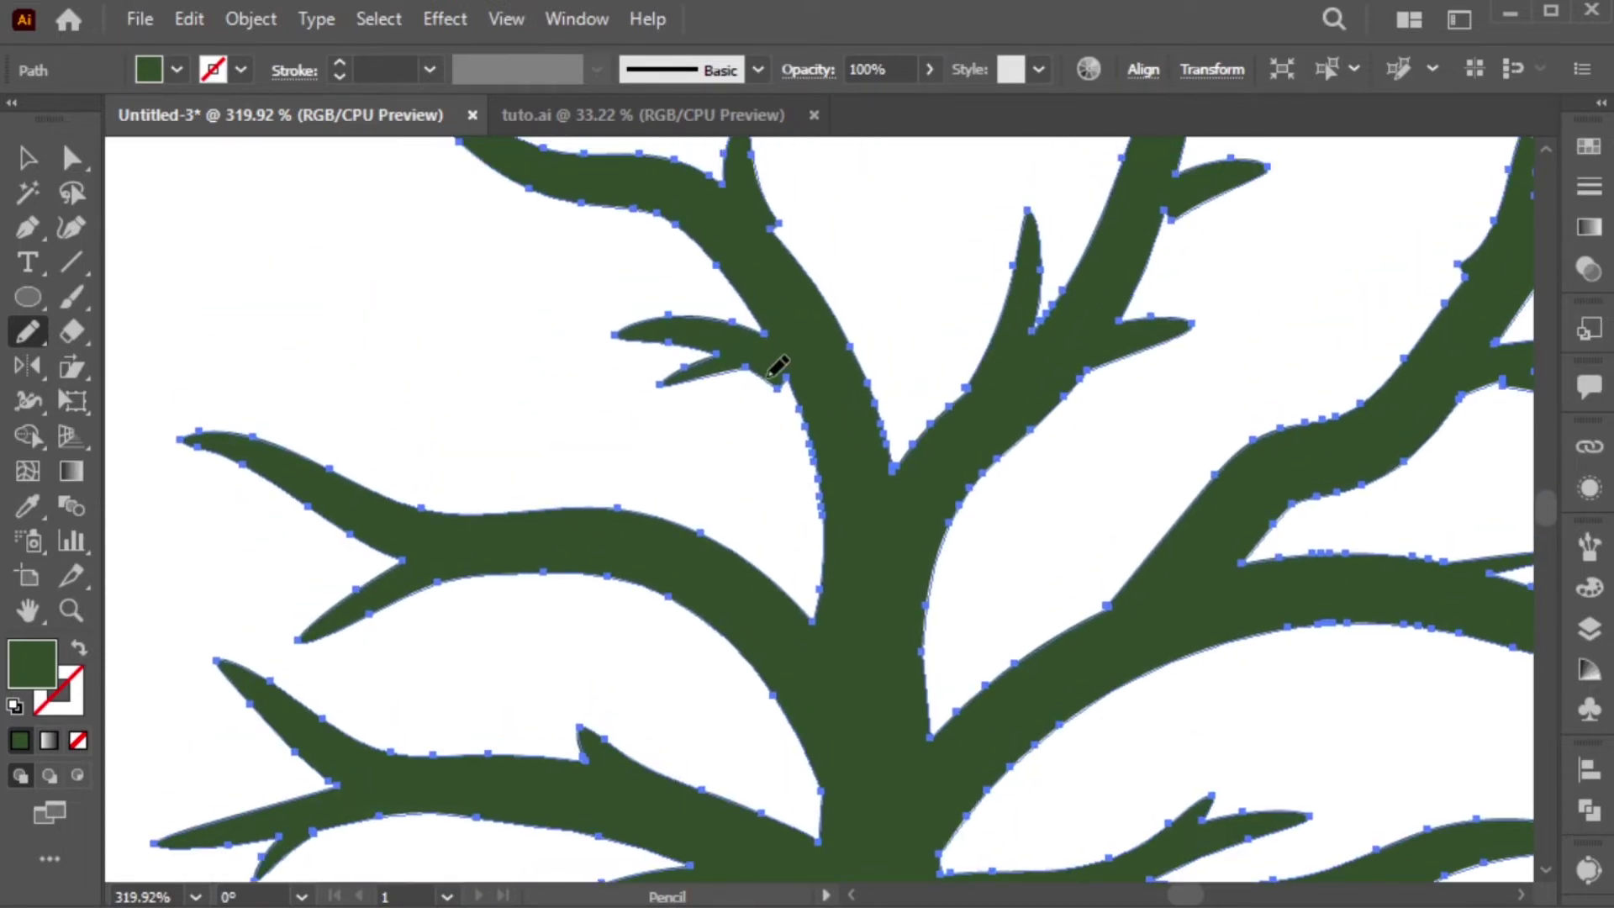
scroll(841, 412, up, 3)
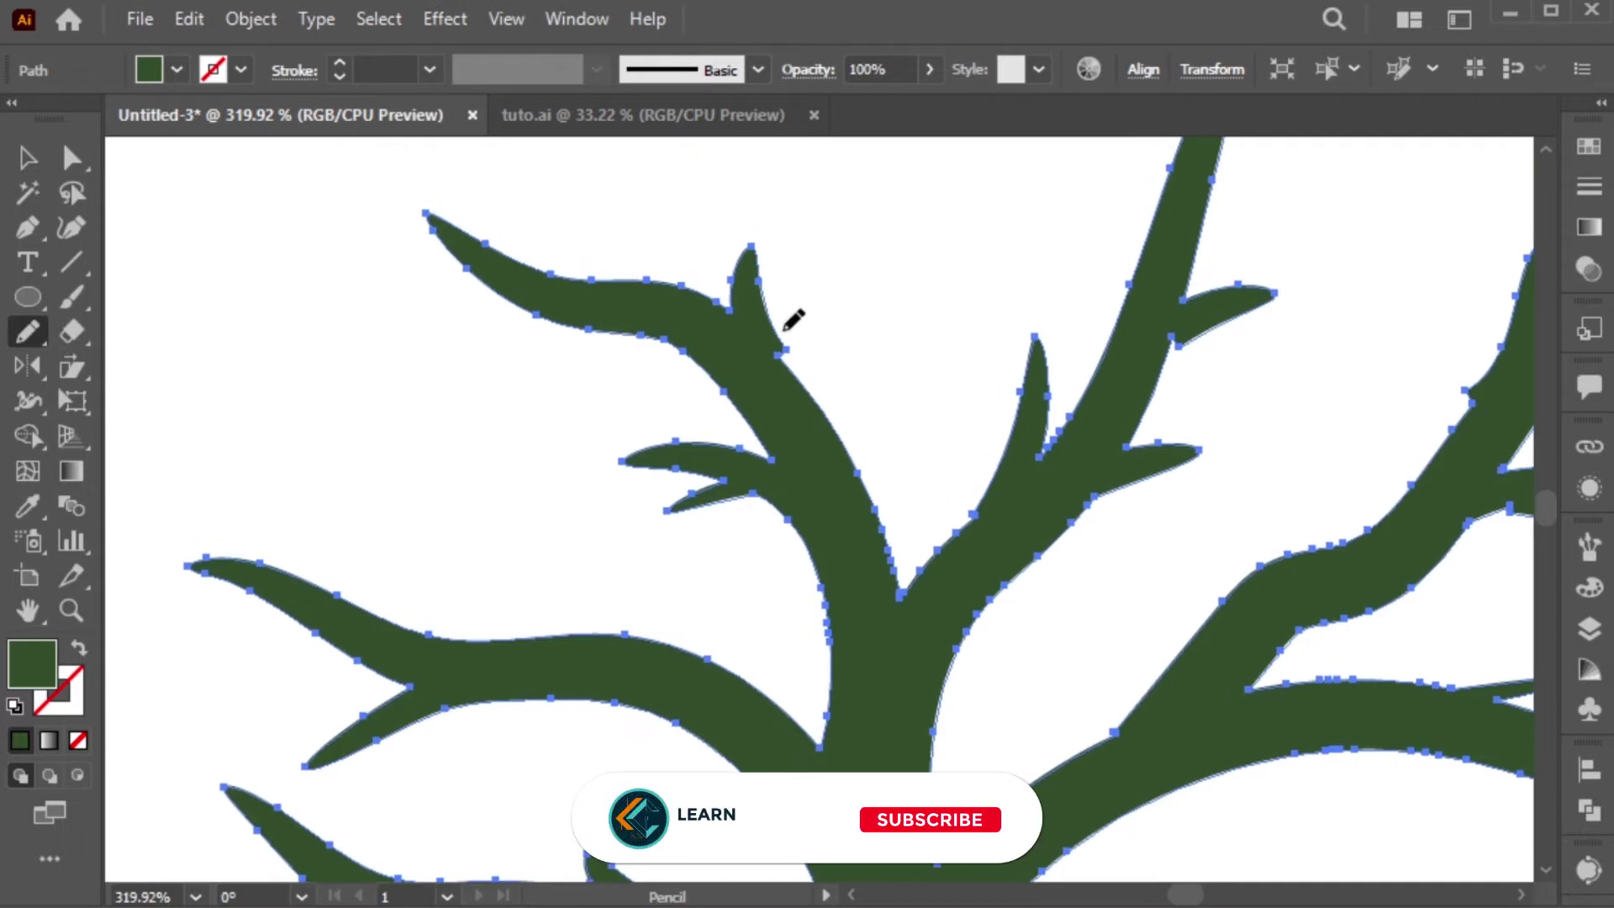
scroll(883, 432, right, 2)
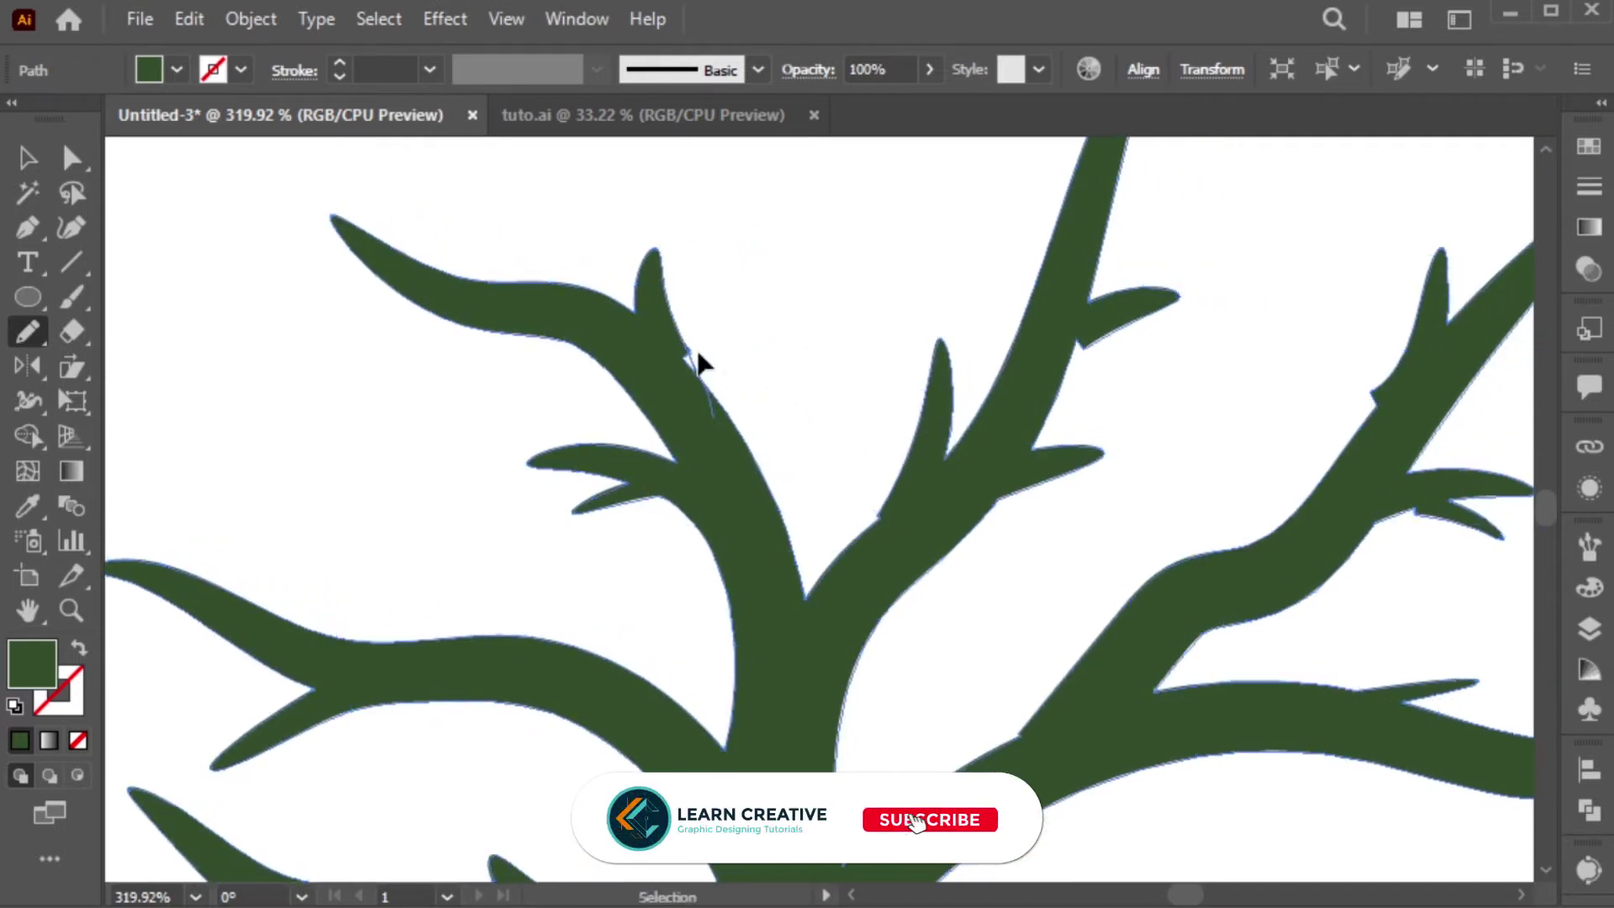
drag(691, 346, 761, 433)
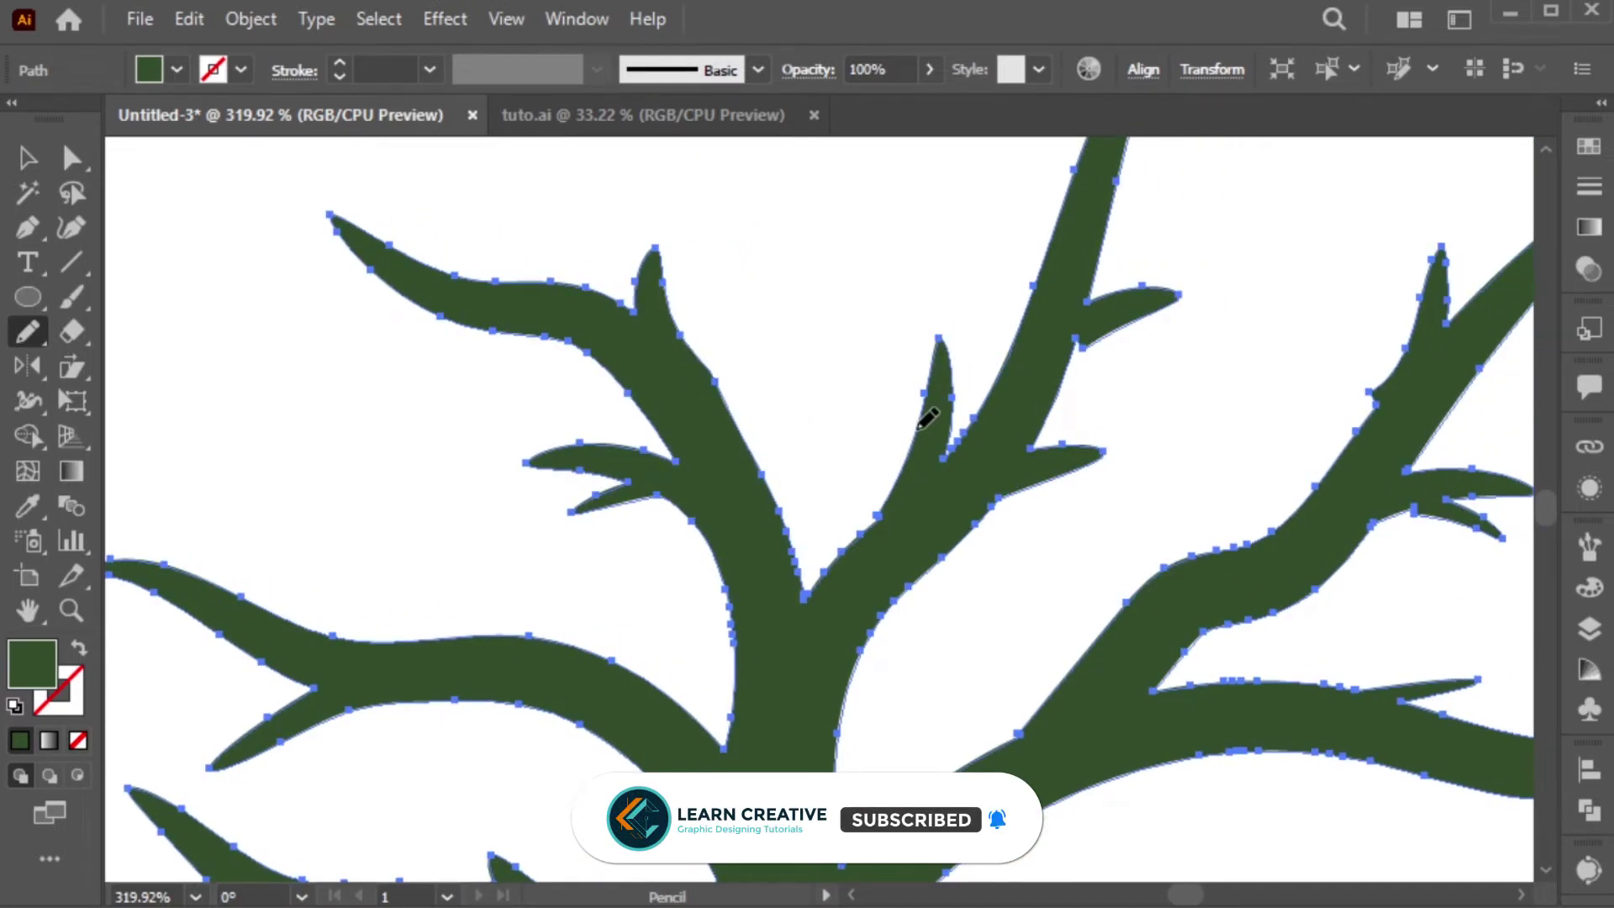
- Smooth the twig joints on the central upright branch and the notch on the upper right branch's outer edge
drag(882, 502, 891, 538)
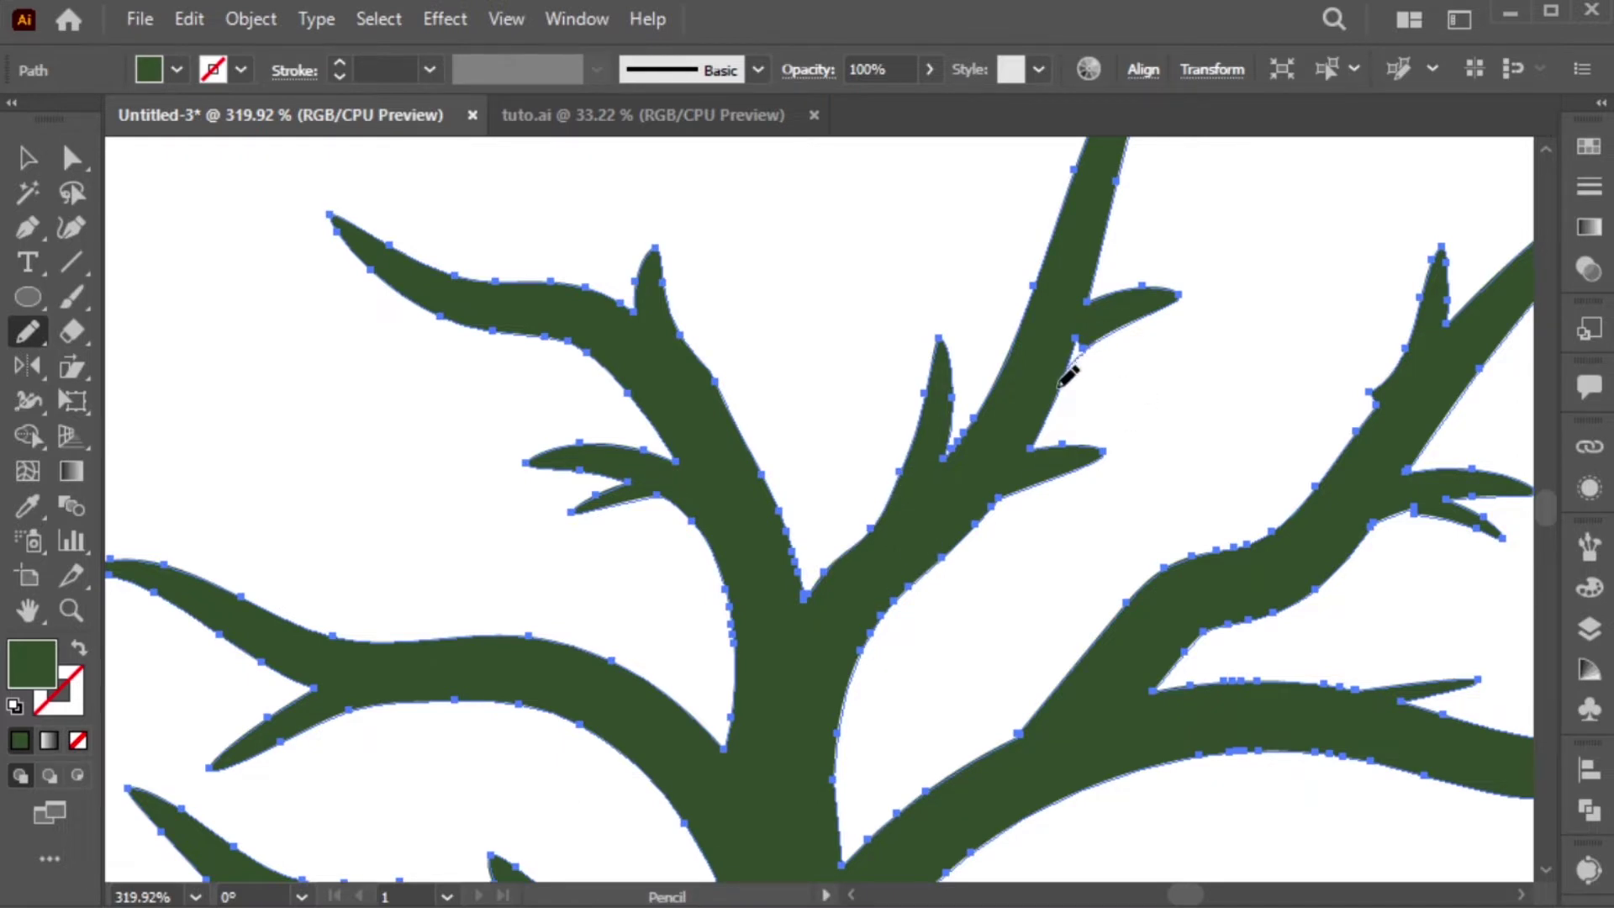
drag(1257, 512, 1143, 454)
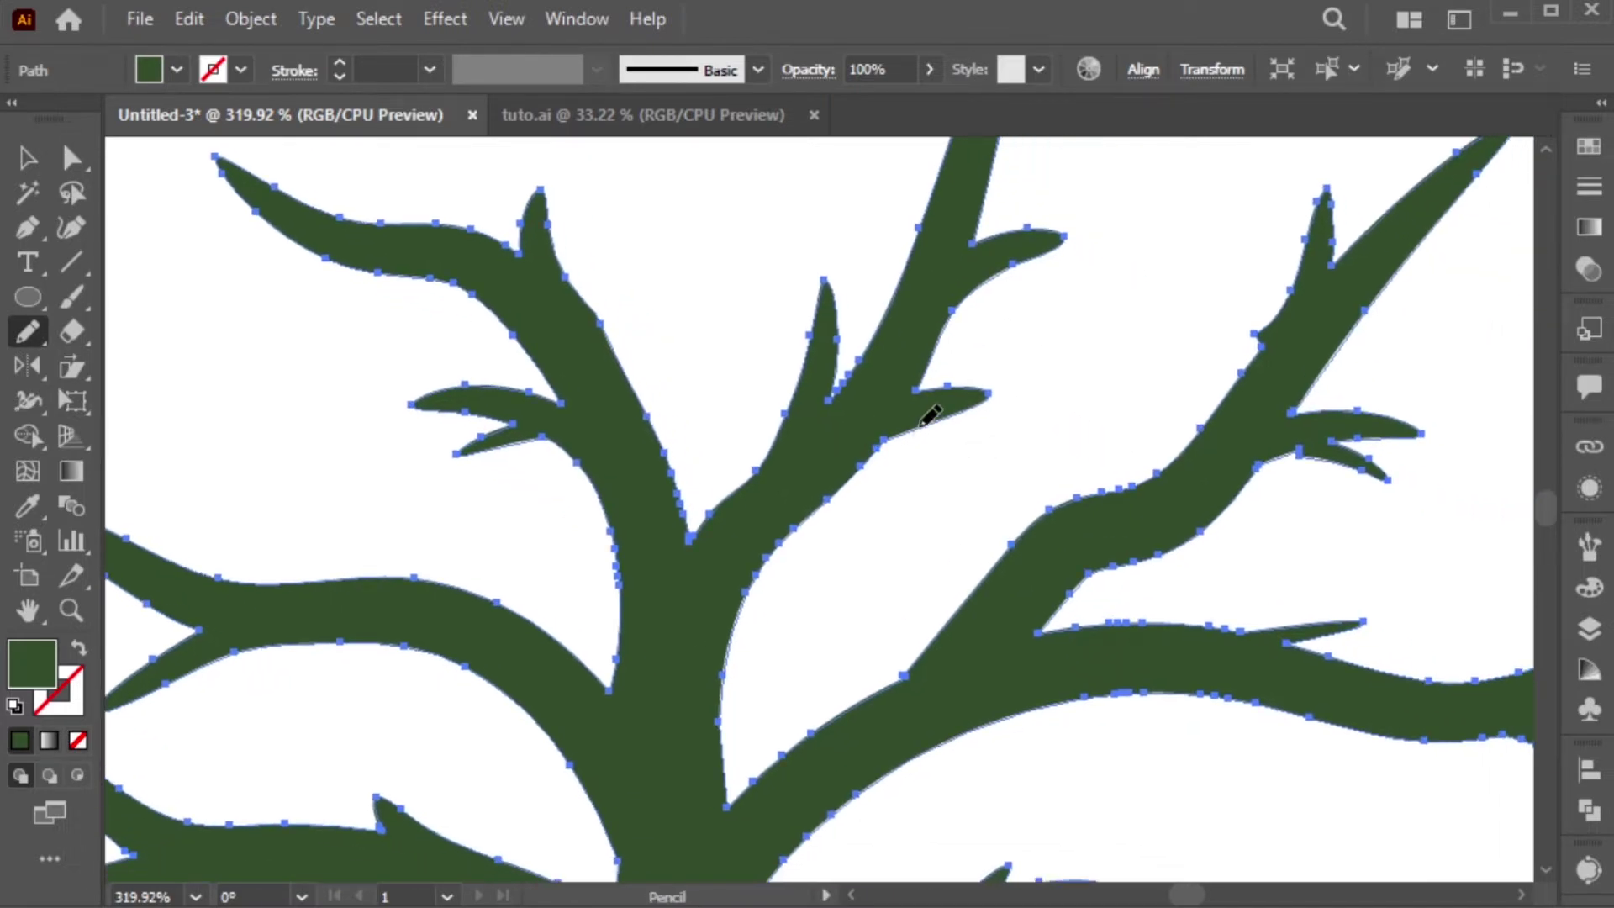
scroll(1103, 450, right, 3)
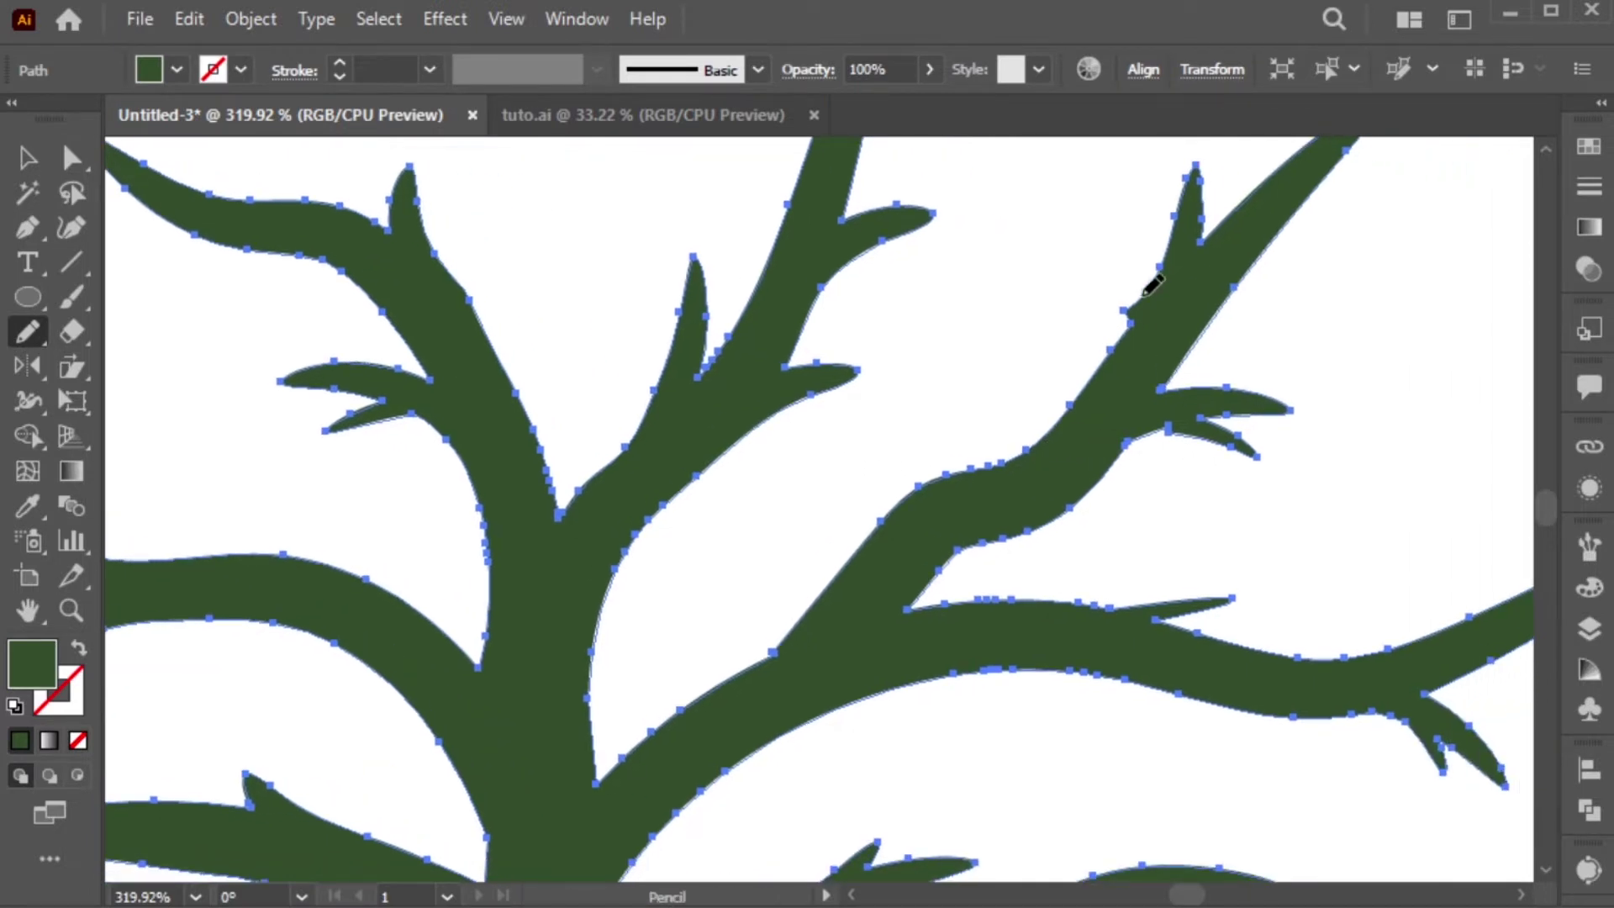
scroll(1210, 454, down, 1)
scroll(1211, 454, right, 1)
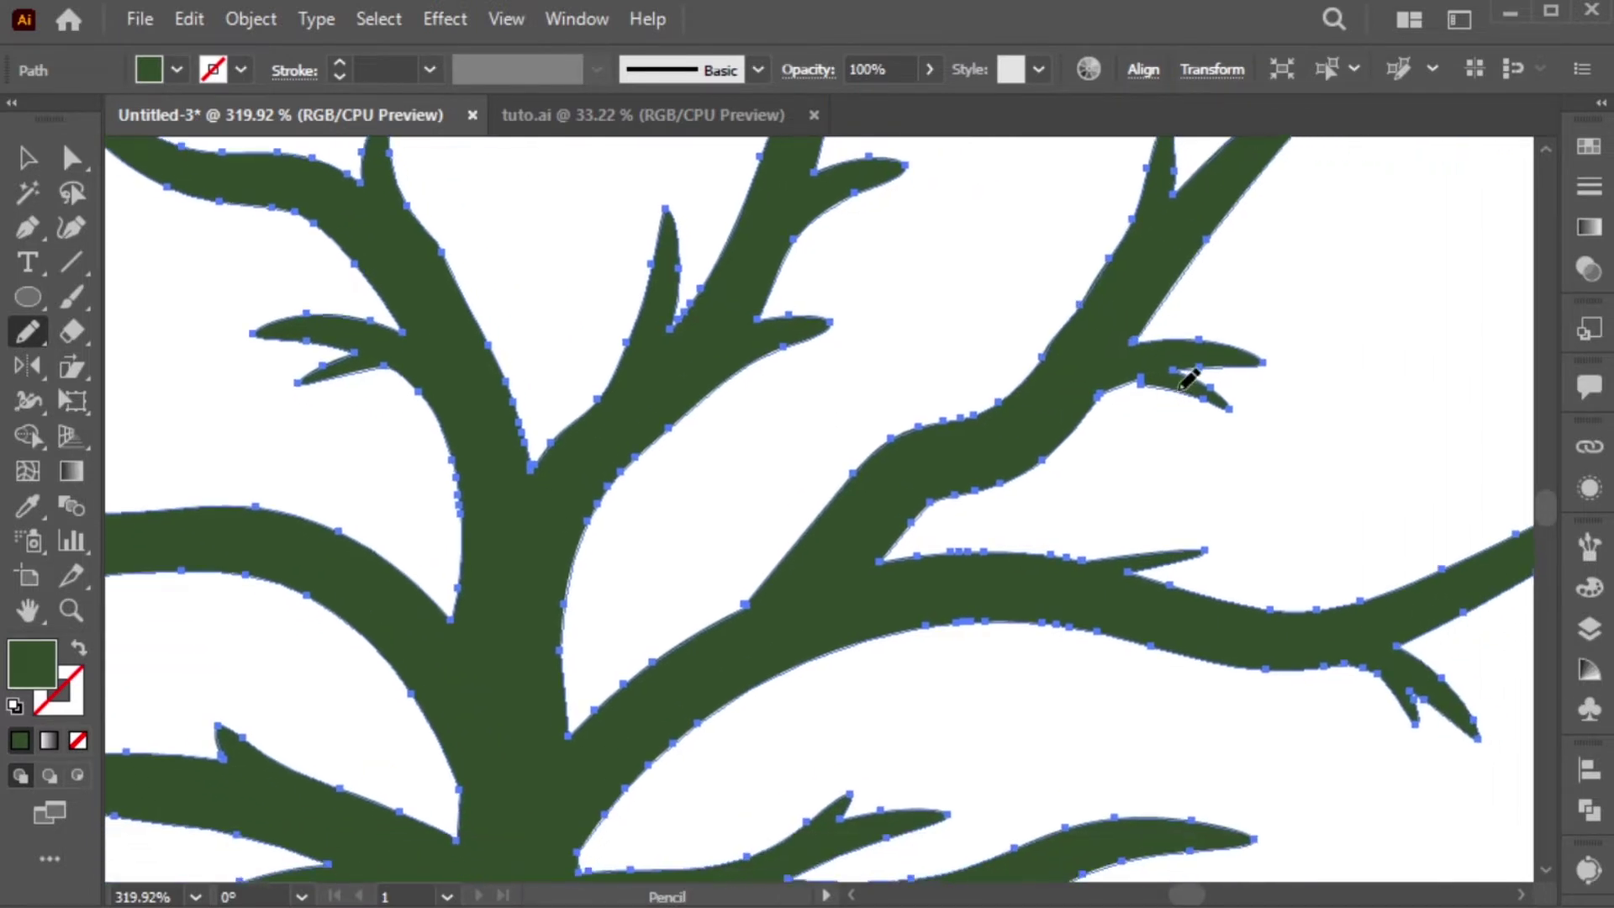
- Smooth the underside of the upper right branch and its fork with the long right branch, then deselect the tree
mouse_move(1132, 380)
mouse_down()
mouse_move(1156, 407)
mouse_move(1083, 437)
mouse_up()
key(ctrl+z)
scroll(1219, 487, down, 2)
scroll(1219, 487, right, 2)
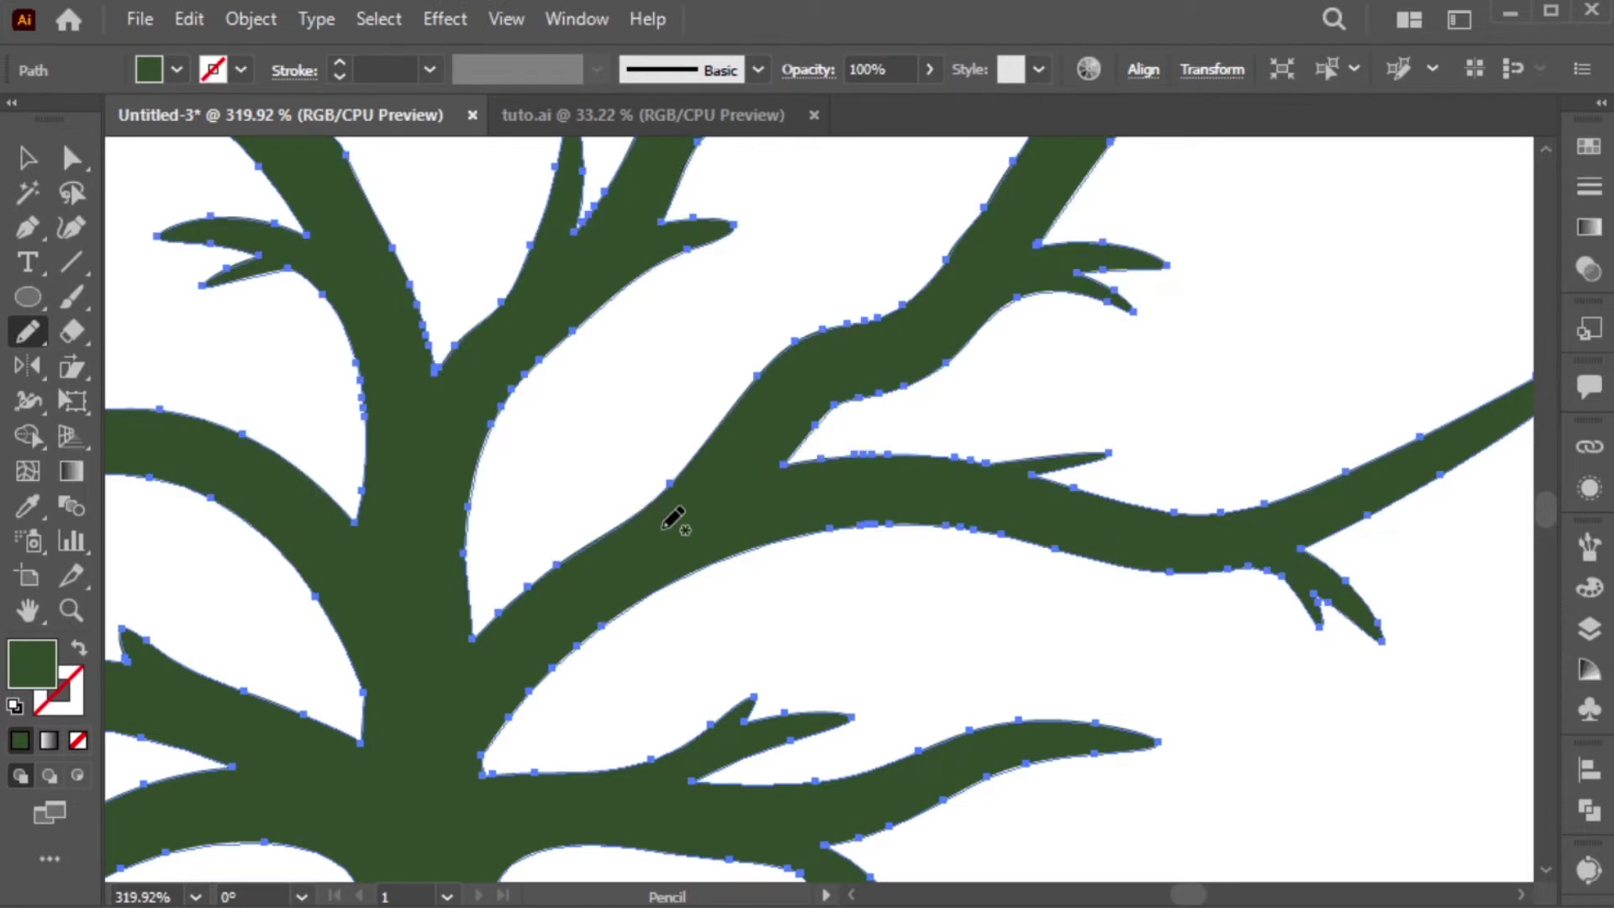
key(v)
click(602, 446)
- Flare the base of the trunk by moving its bottom corner anchor points outward on both sides
key(ctrl+0)
key(ctrl+minus)
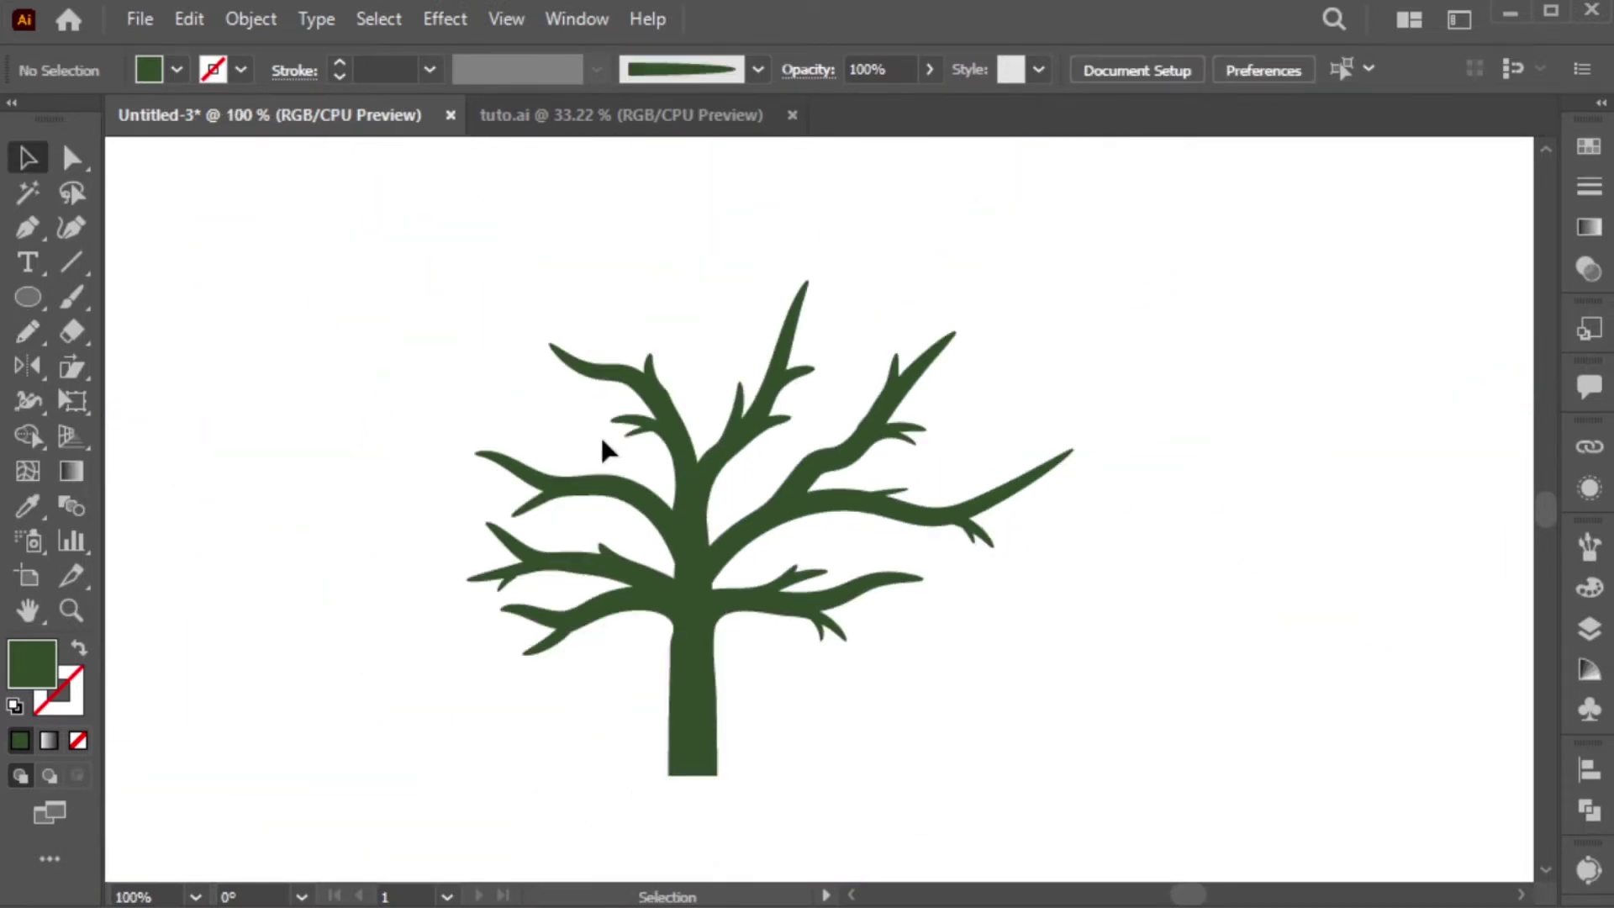
key(z)
drag(400, 308, 1108, 790)
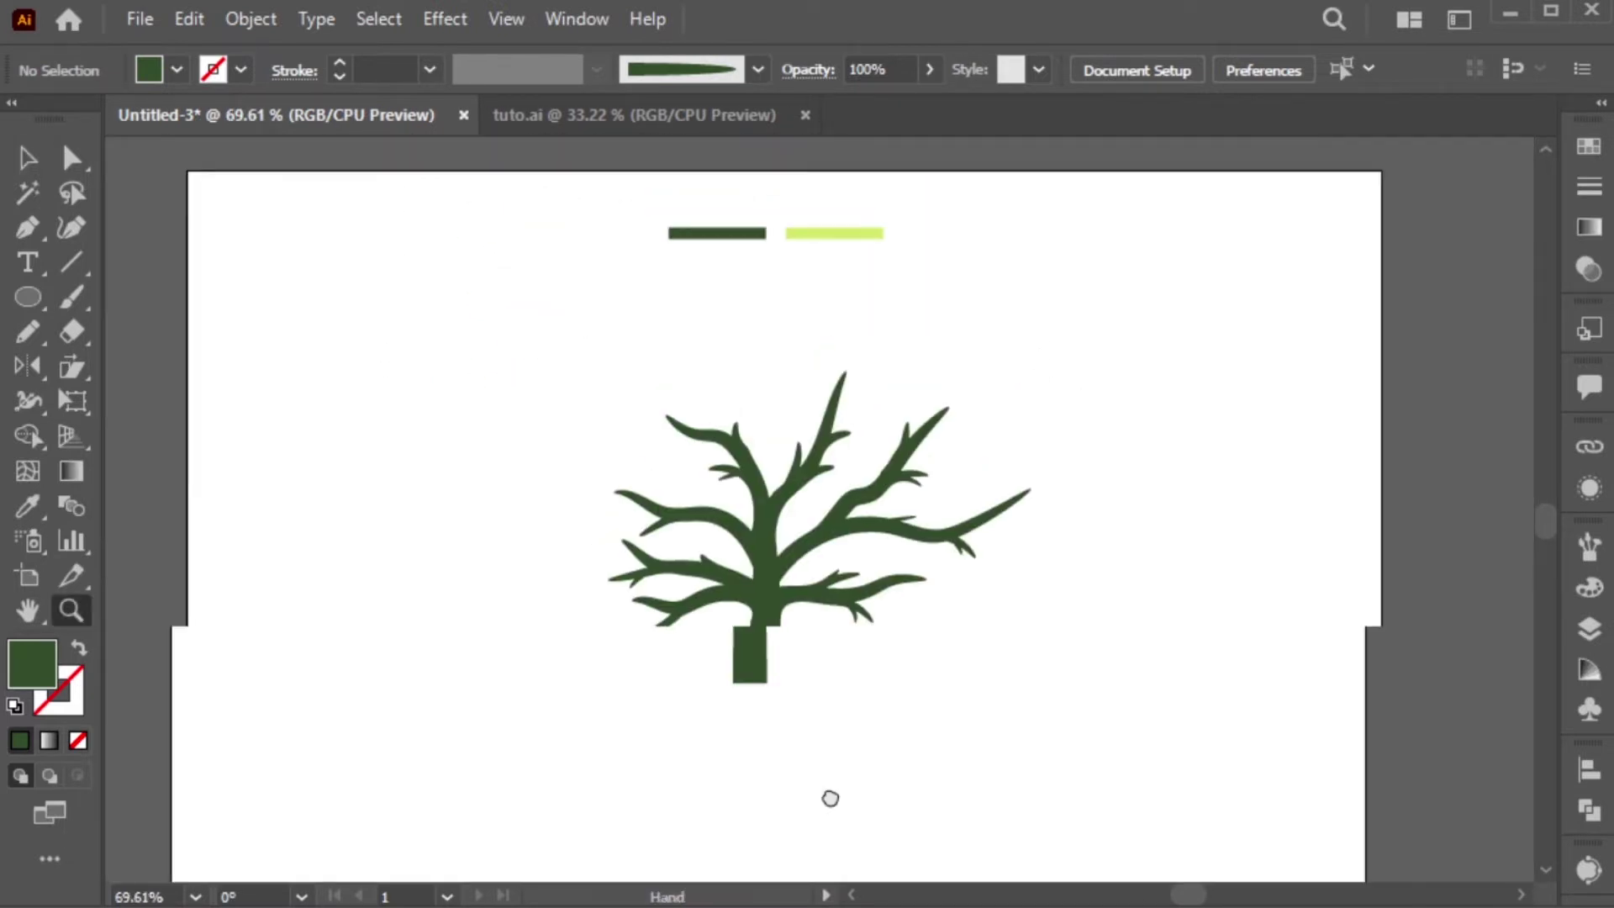
drag(559, 353, 1170, 773)
key(a)
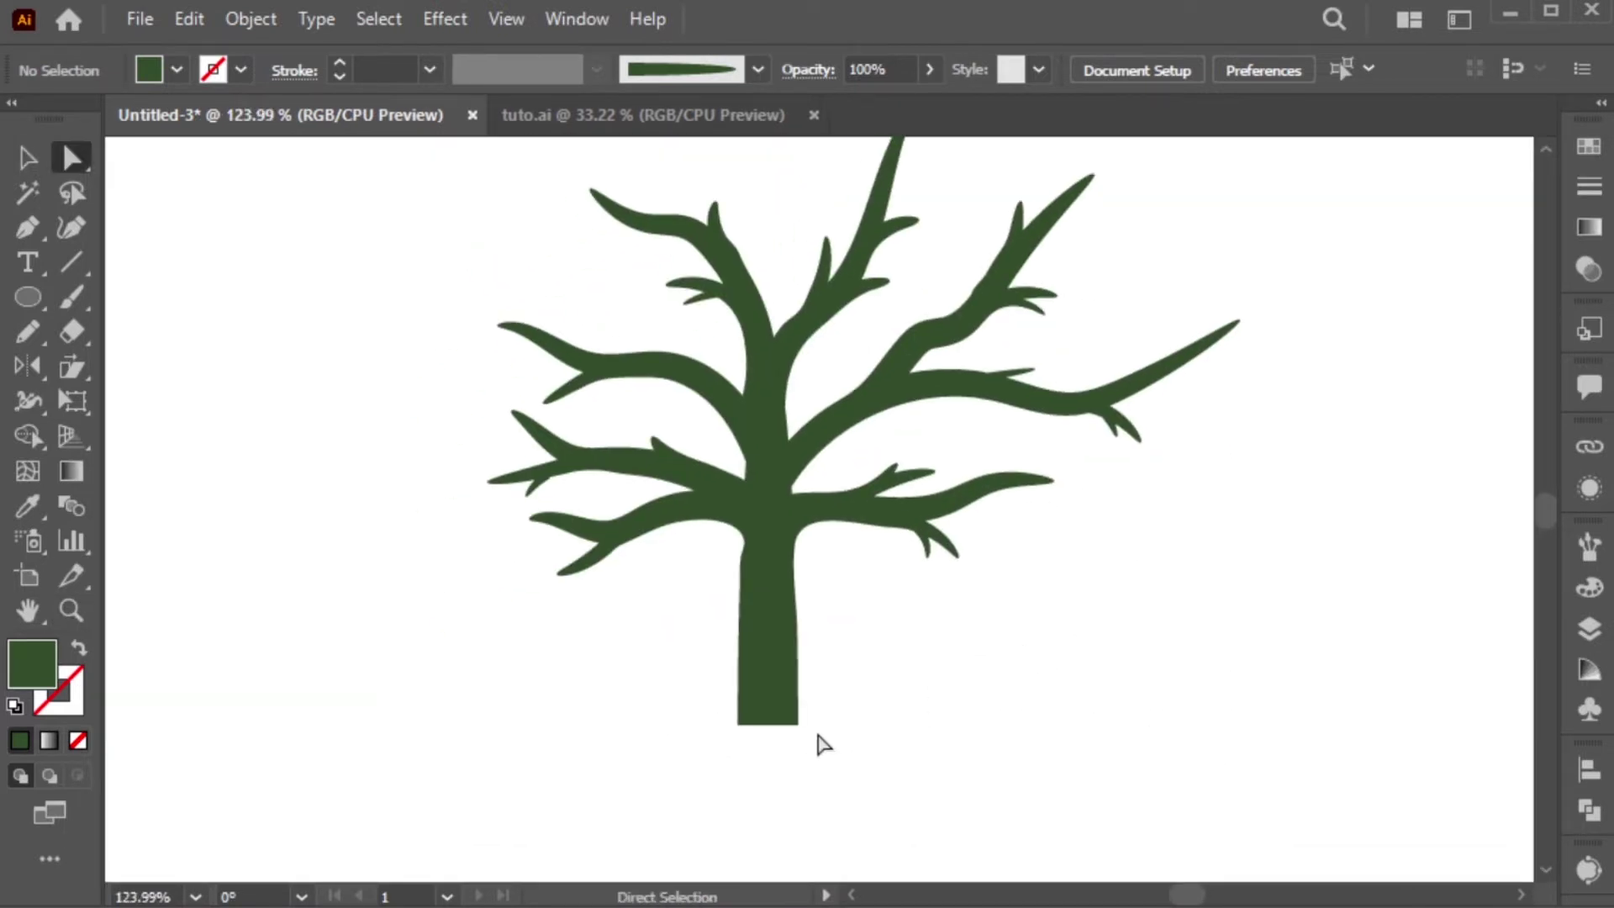
click(807, 726)
click(836, 742)
drag(799, 741, 742, 731)
key(Right)
key(Right)
key(Right)
key(Right)
key(Right)
key(Right)
key(Right)
key(Left)
key(Left)
key(Left)
click(900, 670)
- Add anchor points along the middle of the trunk's left edge with the Pen tool
key(z)
drag(692, 504, 903, 715)
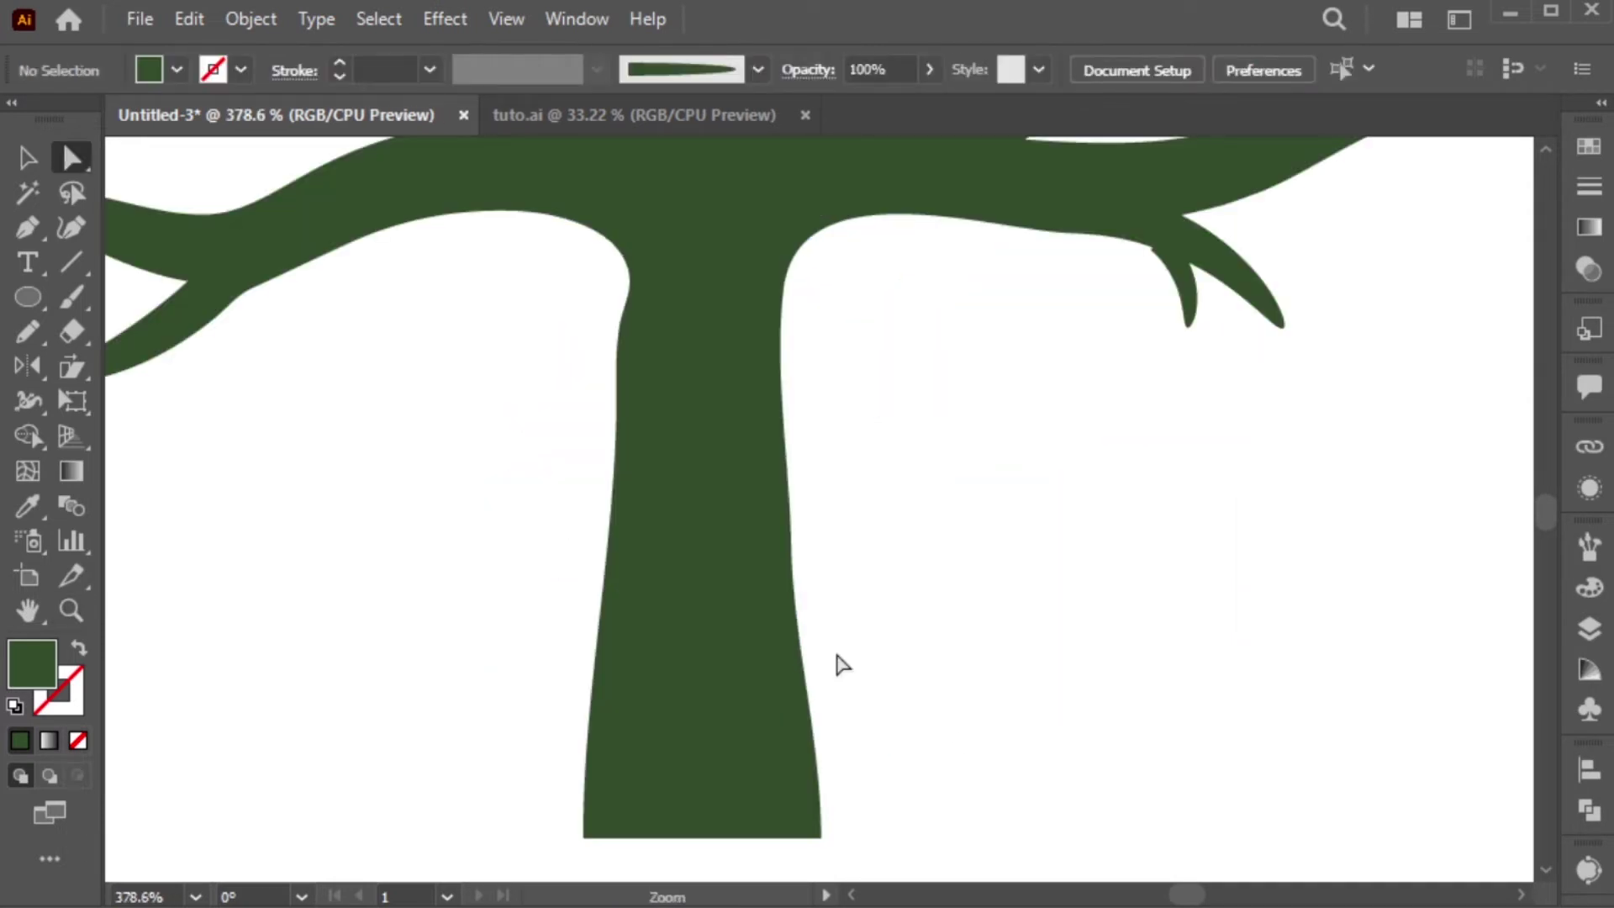
key(a)
click(728, 595)
key(p)
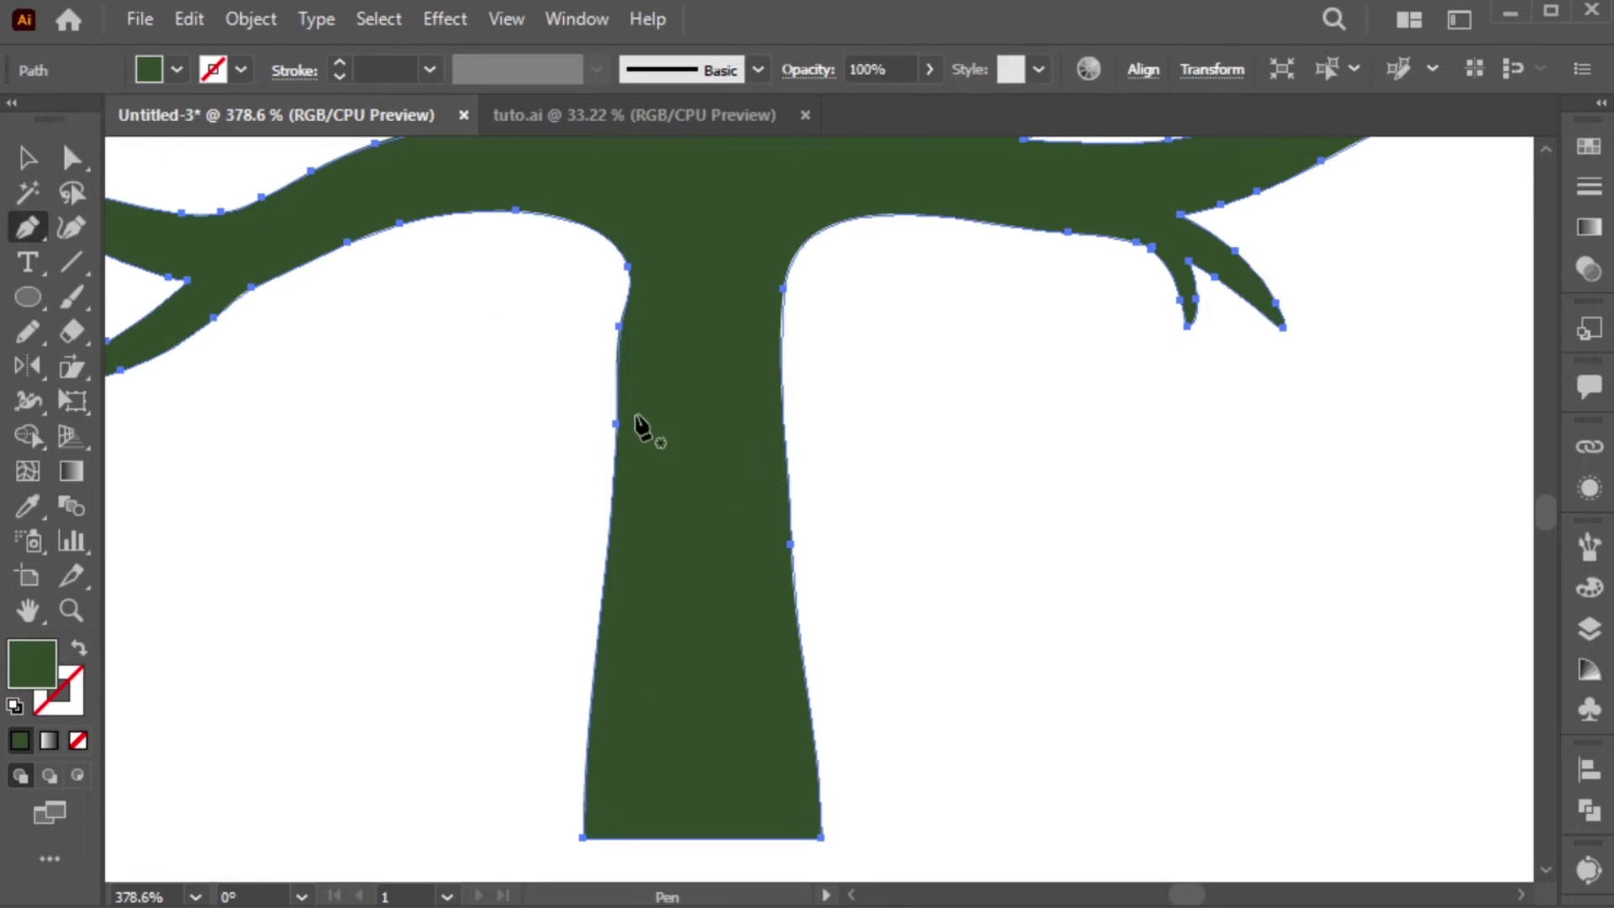
click(611, 485)
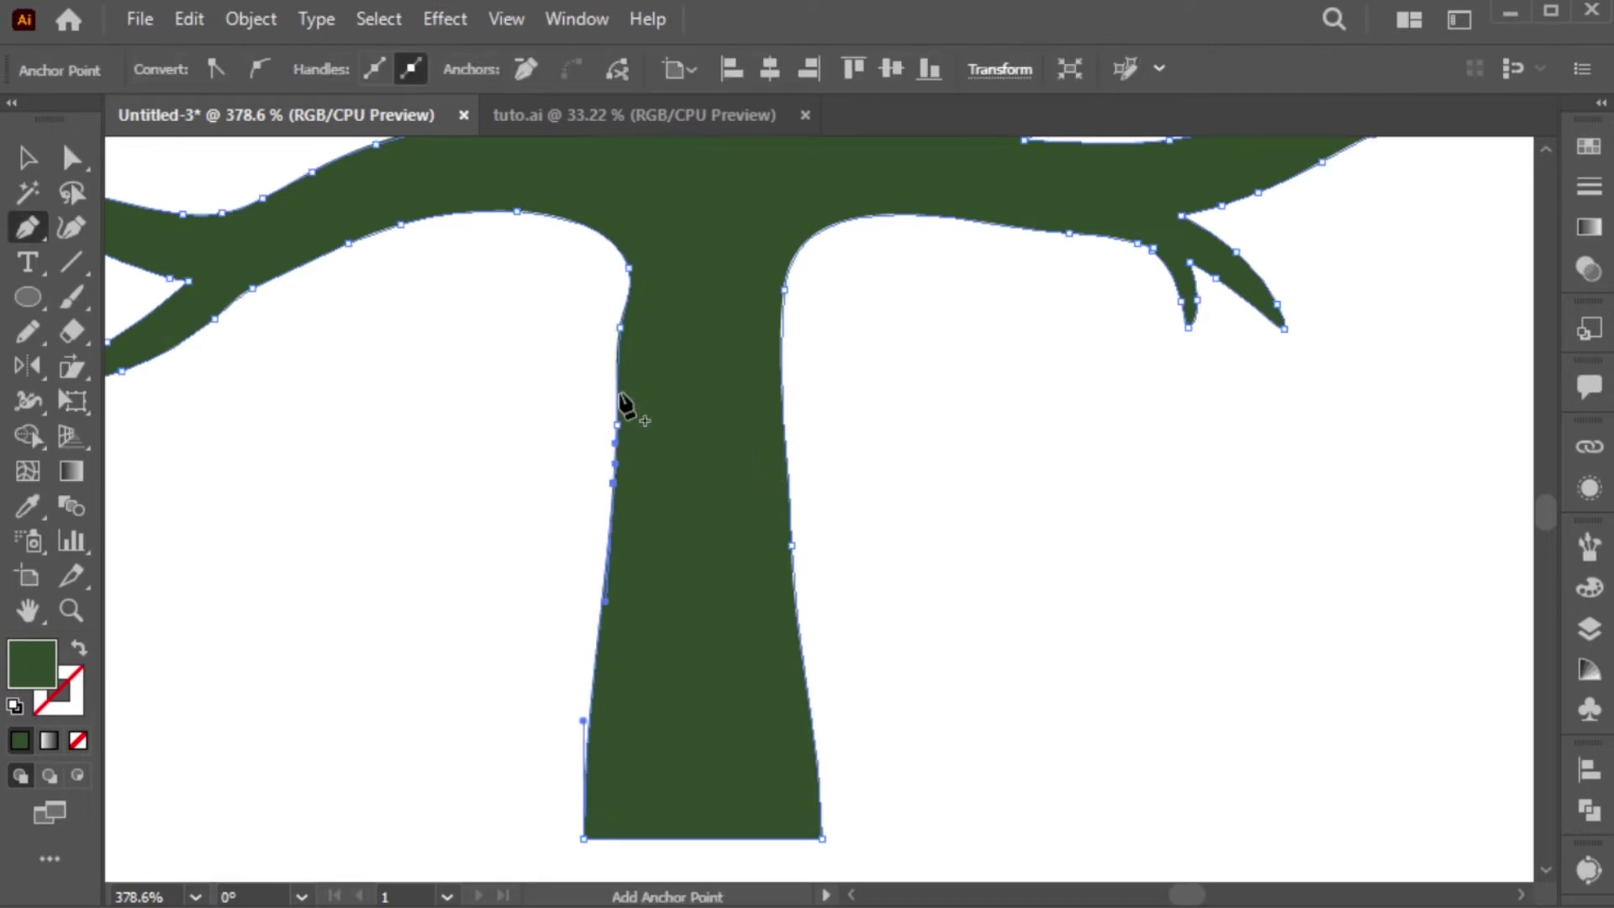
- Pull the new trunk-edge anchors up and outward into a short broken stub and curve the edge below it
key(a)
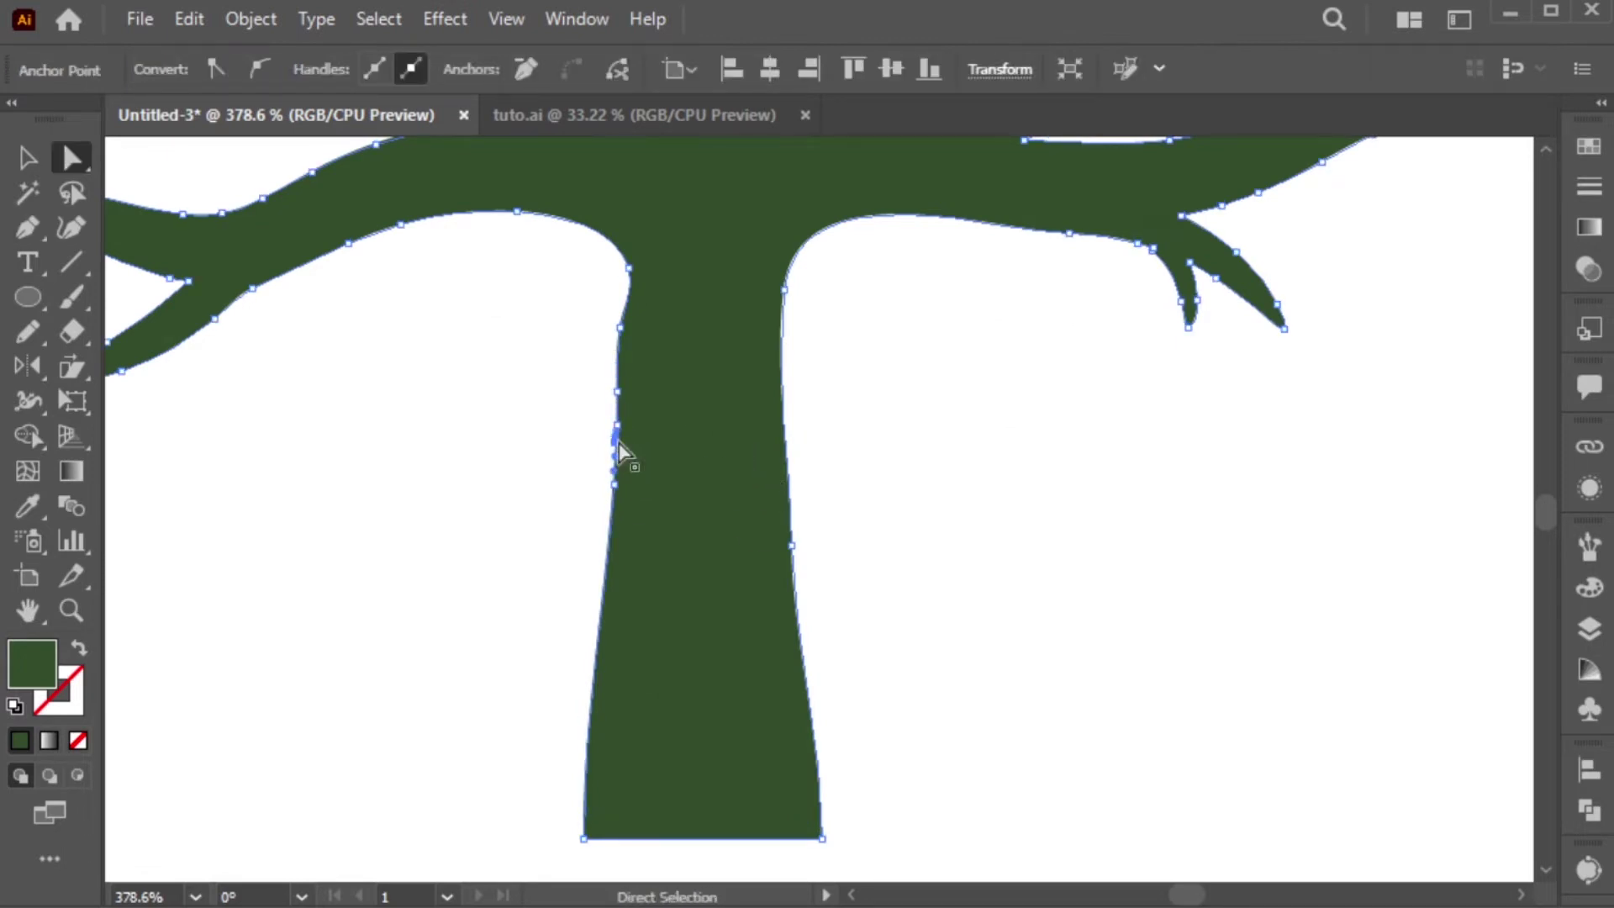
click(605, 441)
drag(616, 429, 584, 363)
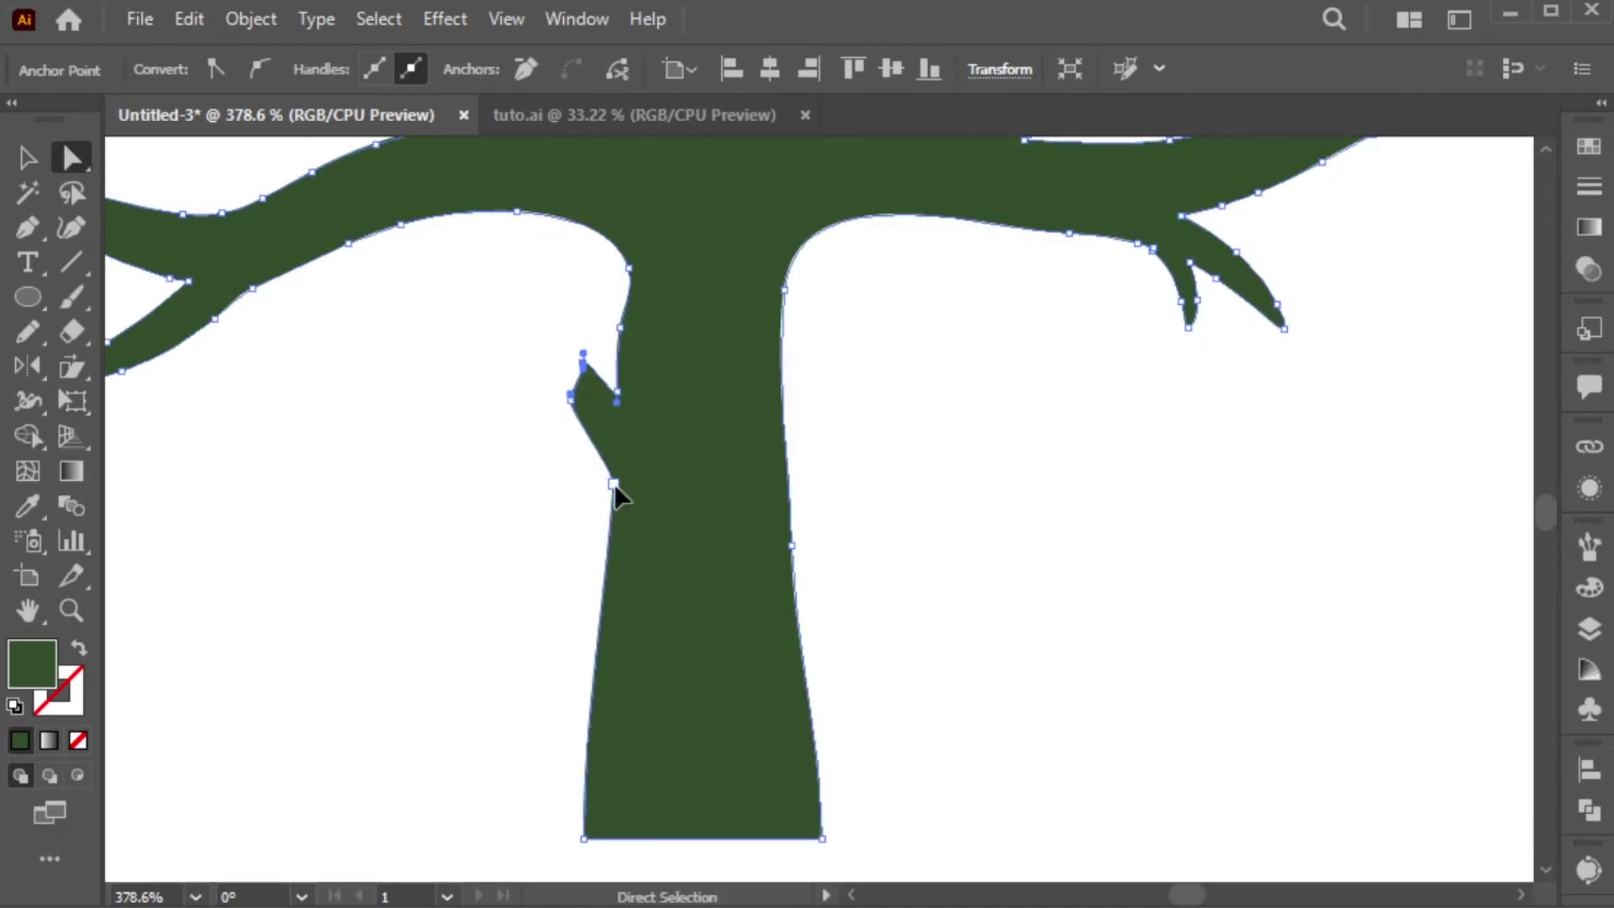
mouse_move(613, 483)
mouse_down()
mouse_move(623, 472)
mouse_move(615, 489)
mouse_move(599, 477)
mouse_up()
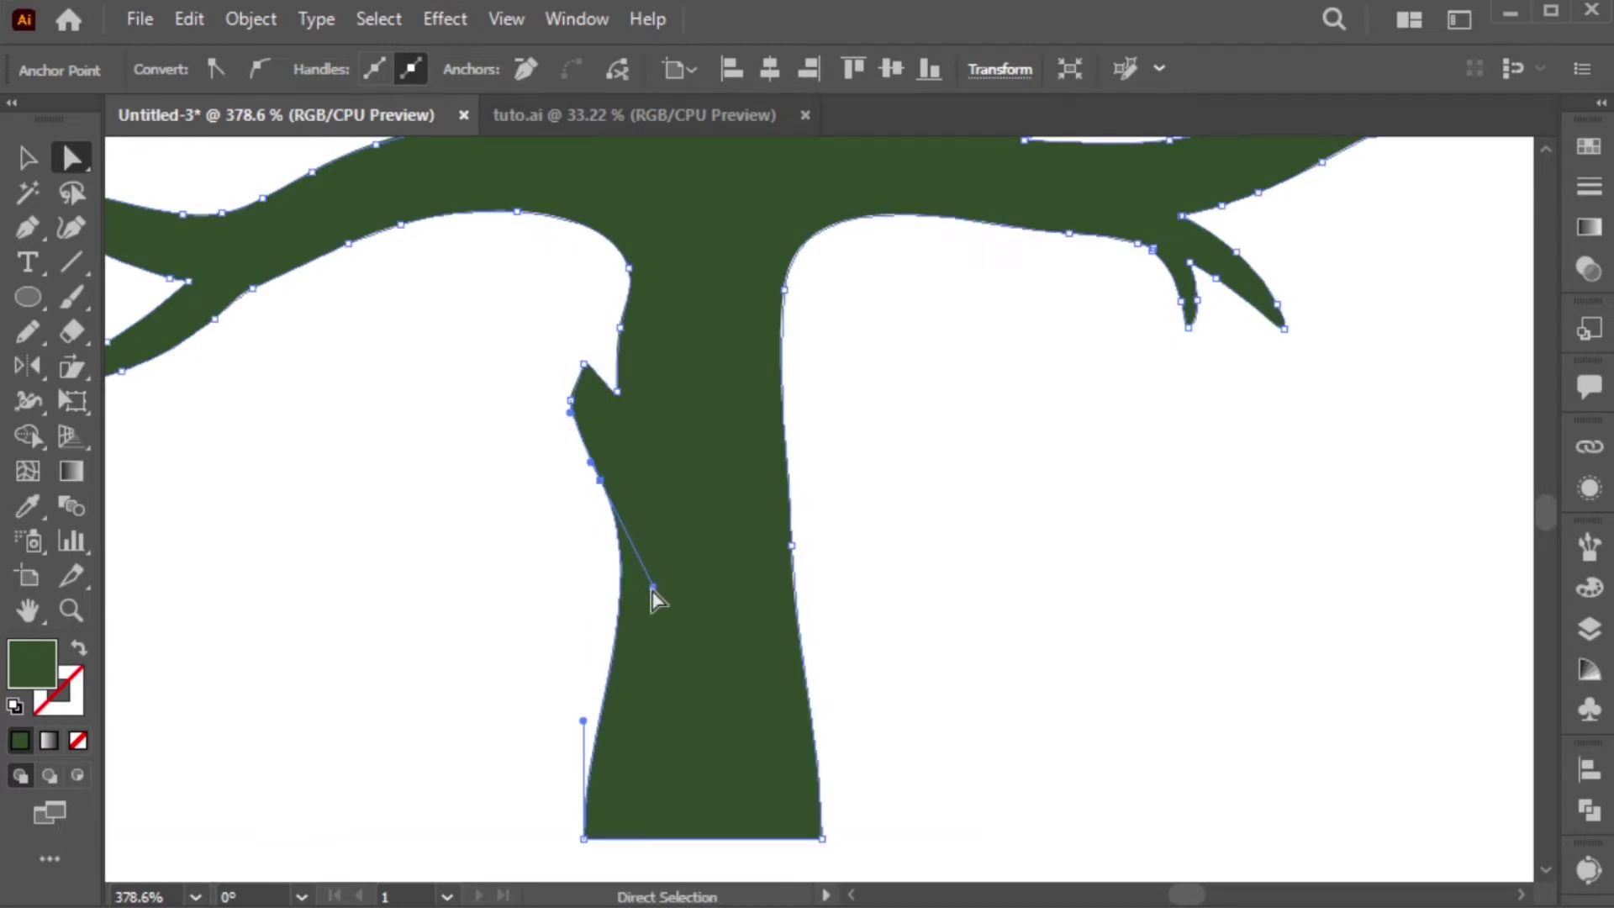
drag(654, 588, 630, 601)
- Make the stub's tip jagged by adding an anchor on its outer edge and moving the tip point outward
key(z)
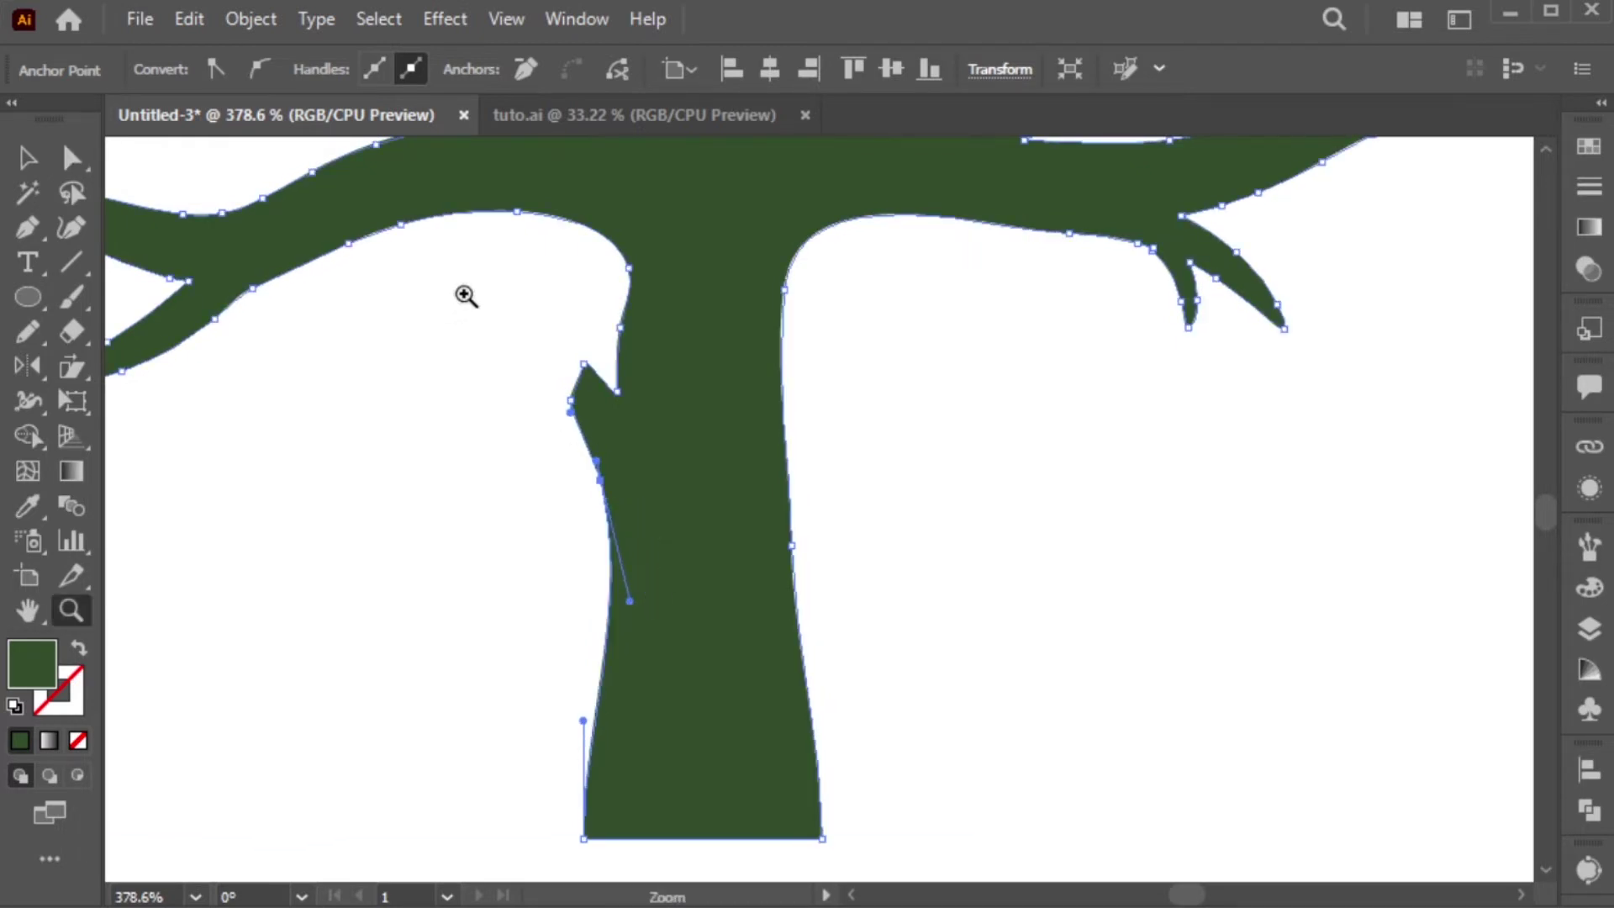
drag(496, 301, 626, 499)
key(p)
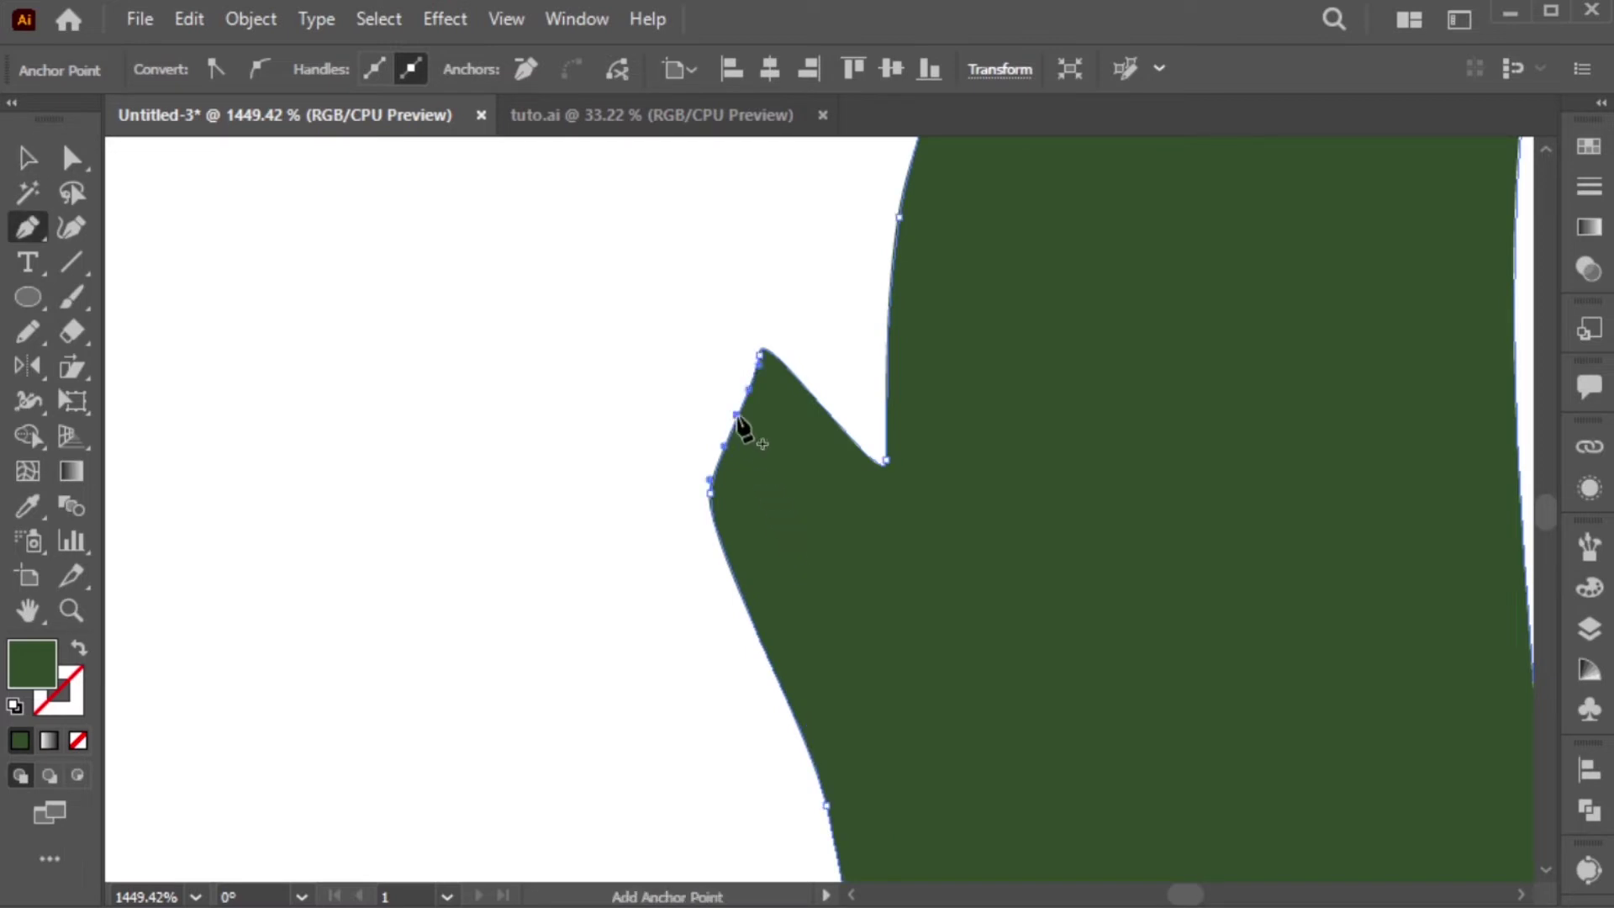
key(a)
drag(759, 353, 788, 334)
click(732, 310)
key(ctrl+minus)
key(ctrl+minus)
key(ctrl+minus)
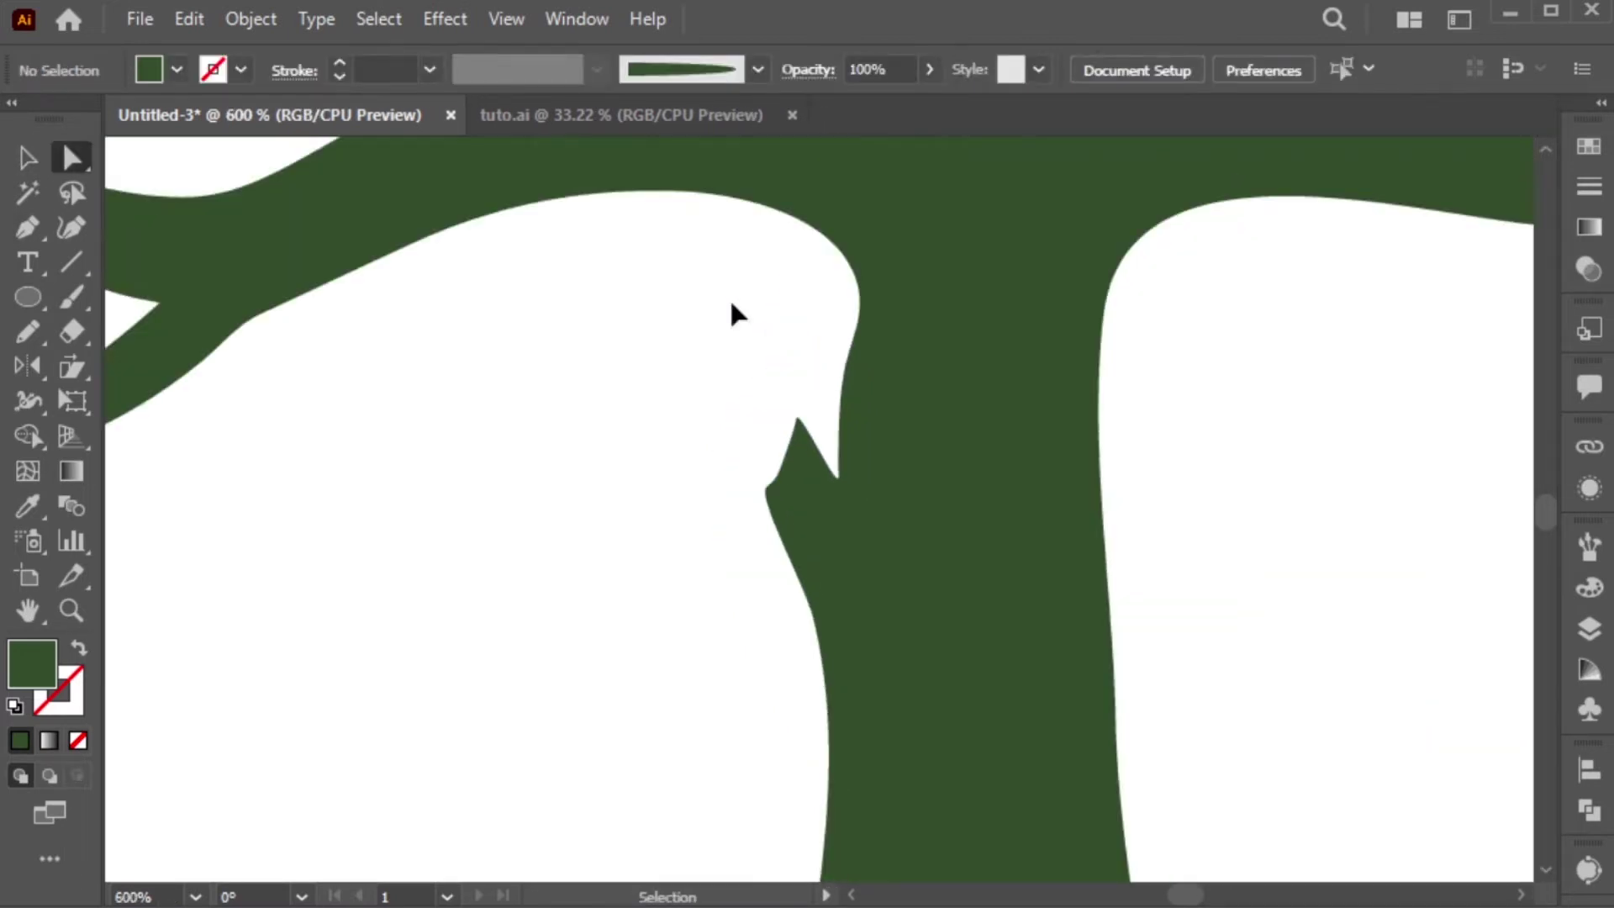
key(ctrl+minus)
key(ctrl+minus)
key(ctrl+minus)
key(ctrl+minus)
key(ctrl+minus)
drag(825, 414, 820, 479)
- Draw a closed, jagged grass shape with the Pen tool along the ground, running from the left into the trunk's base
key(v)
key(p)
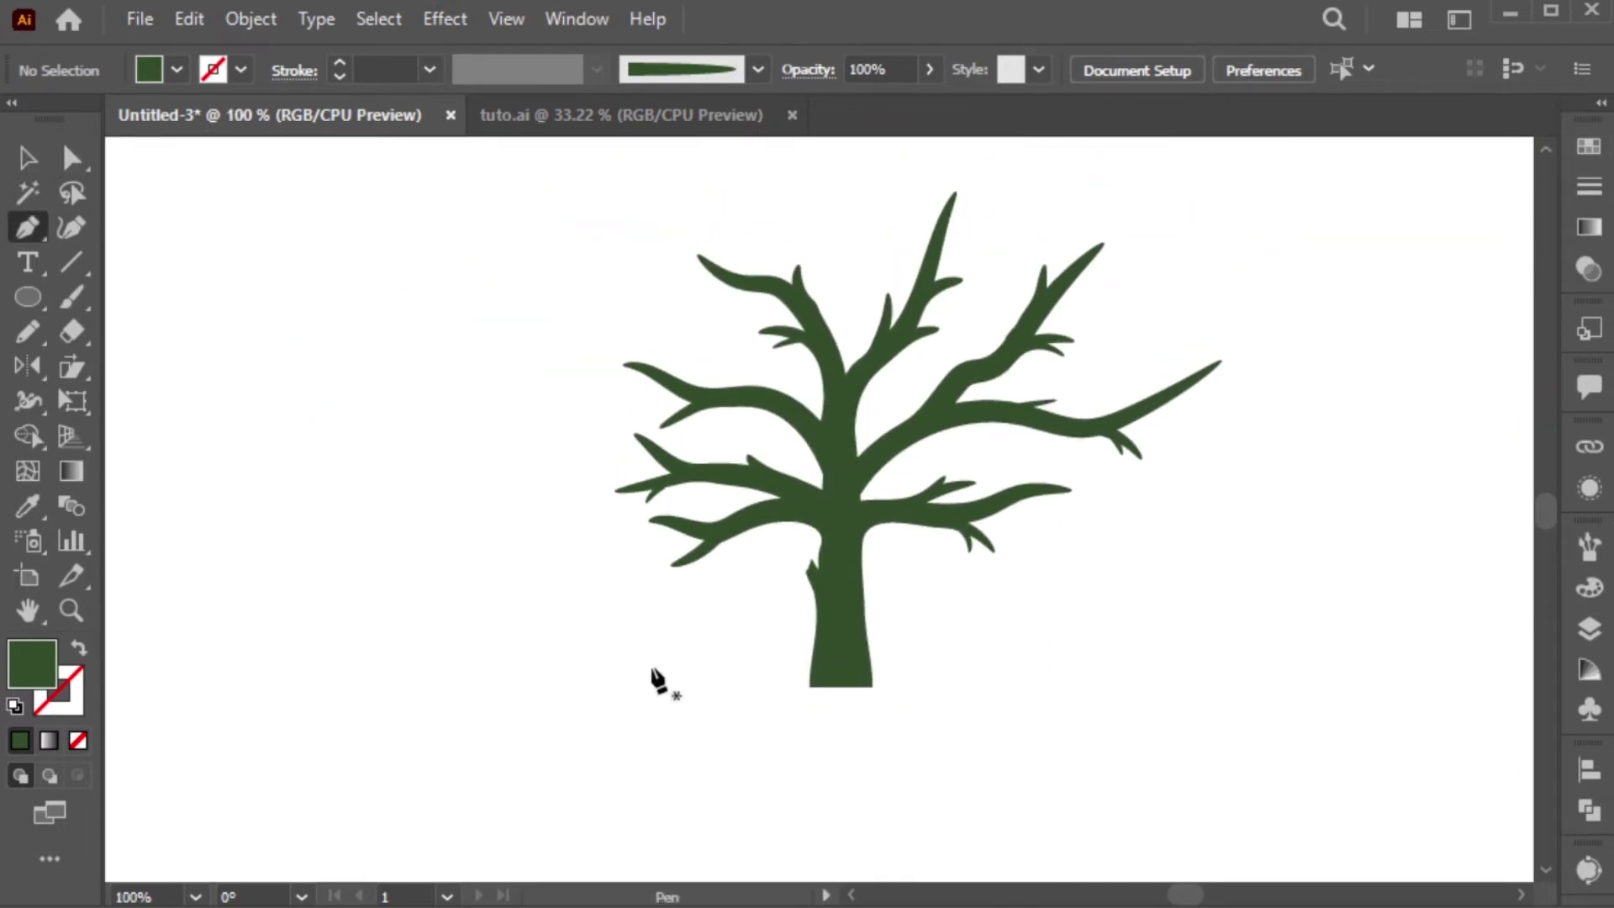
drag(609, 693, 645, 679)
click(642, 694)
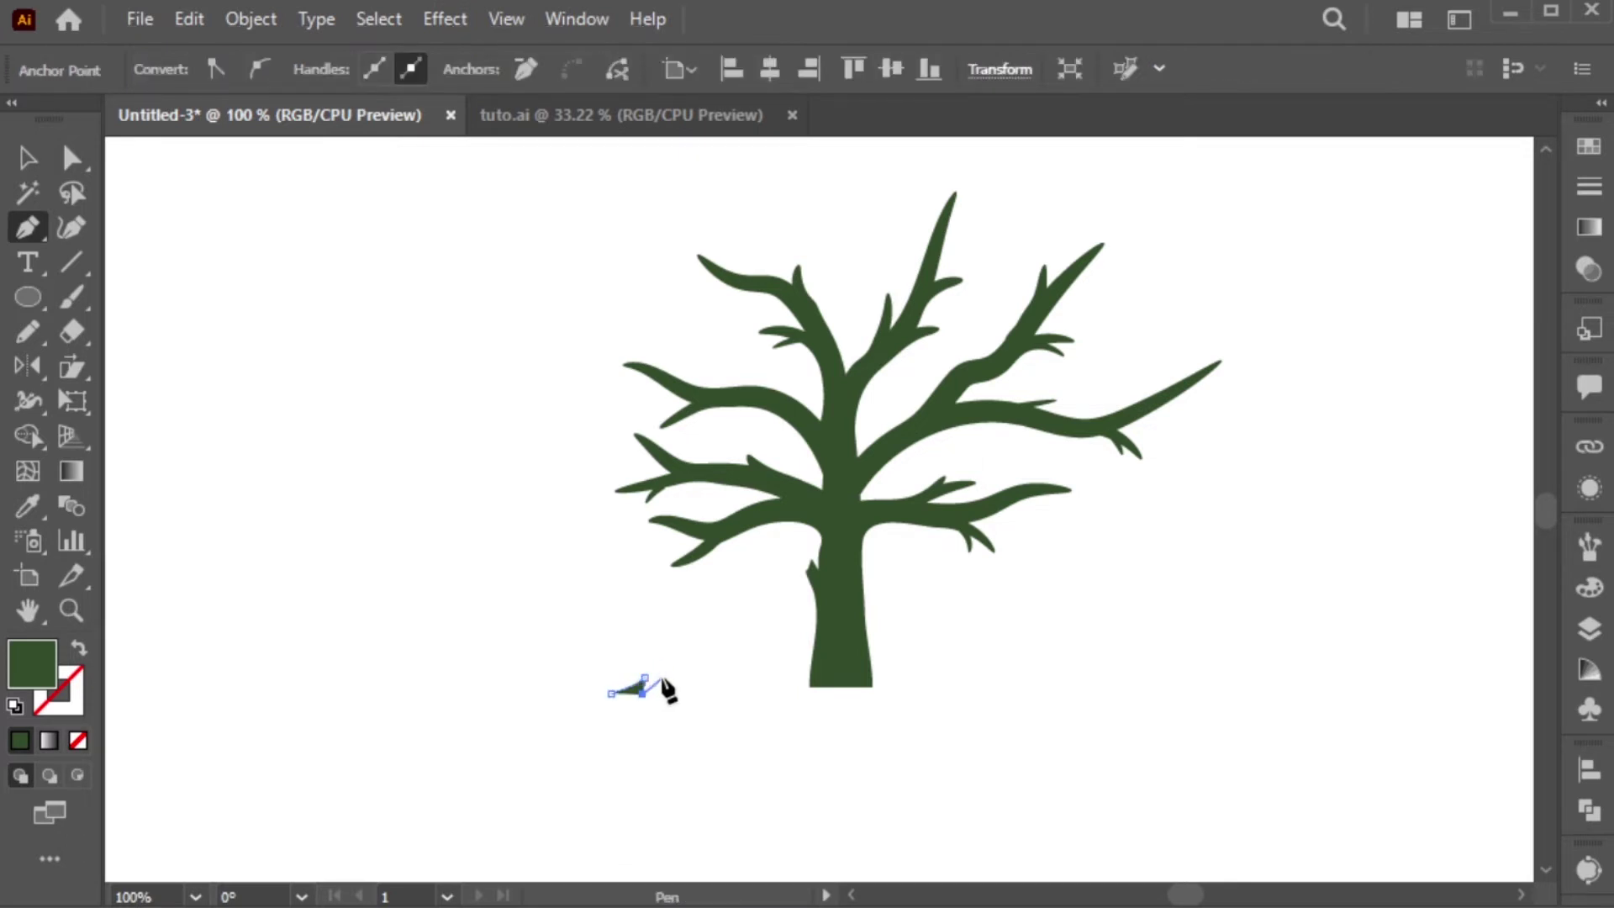
click(662, 689)
click(706, 664)
click(718, 685)
click(736, 667)
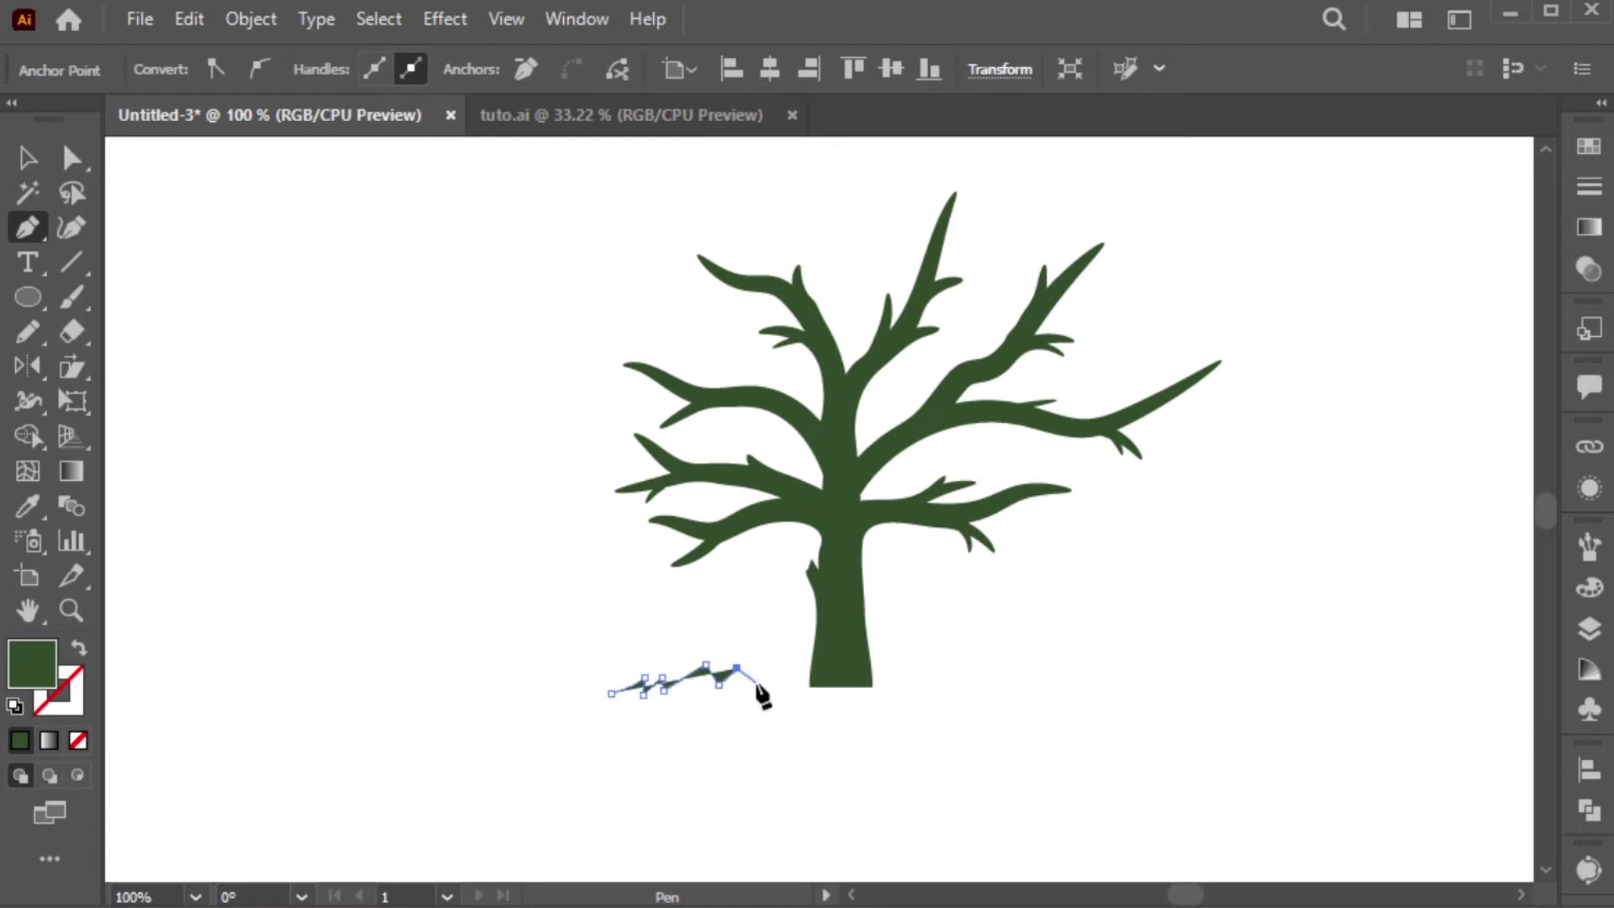
click(759, 682)
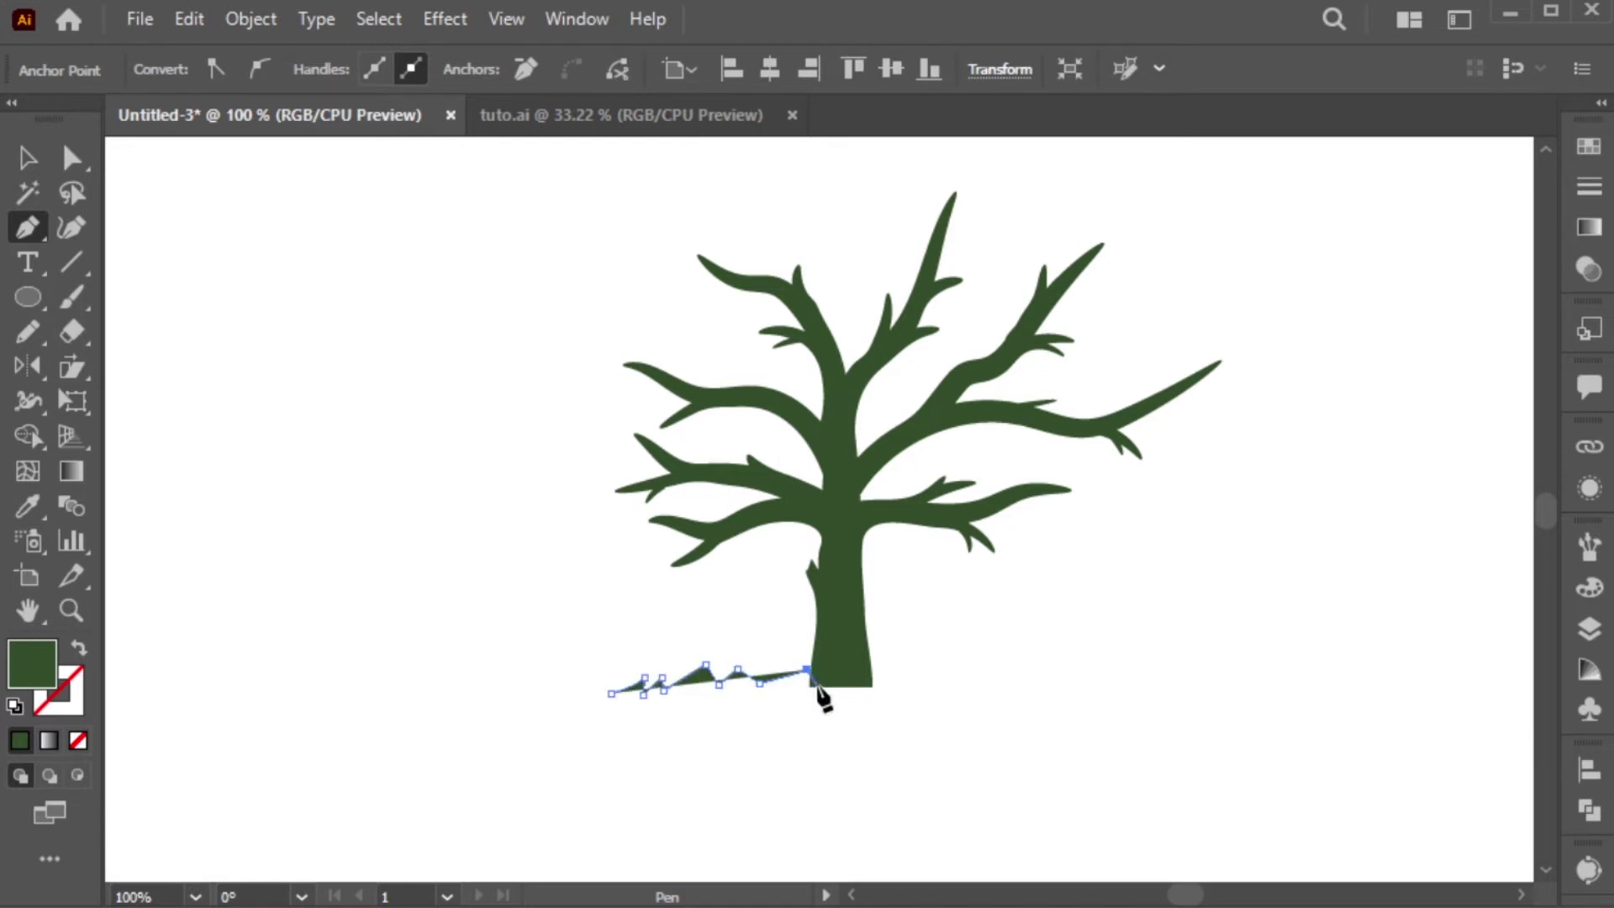
click(817, 684)
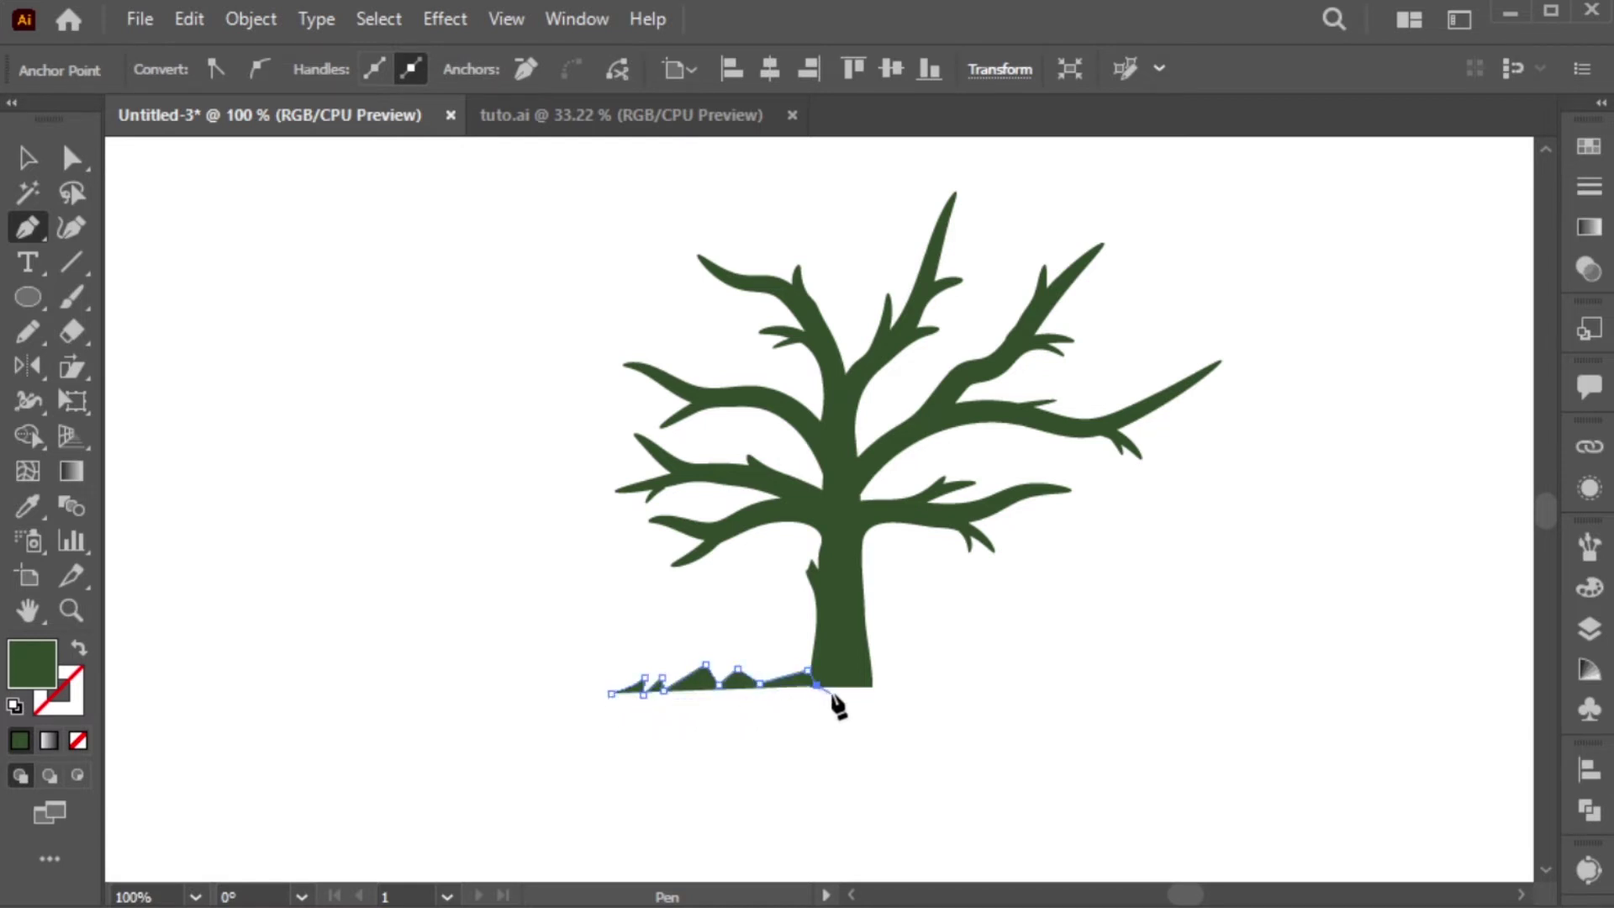
click(820, 698)
click(575, 708)
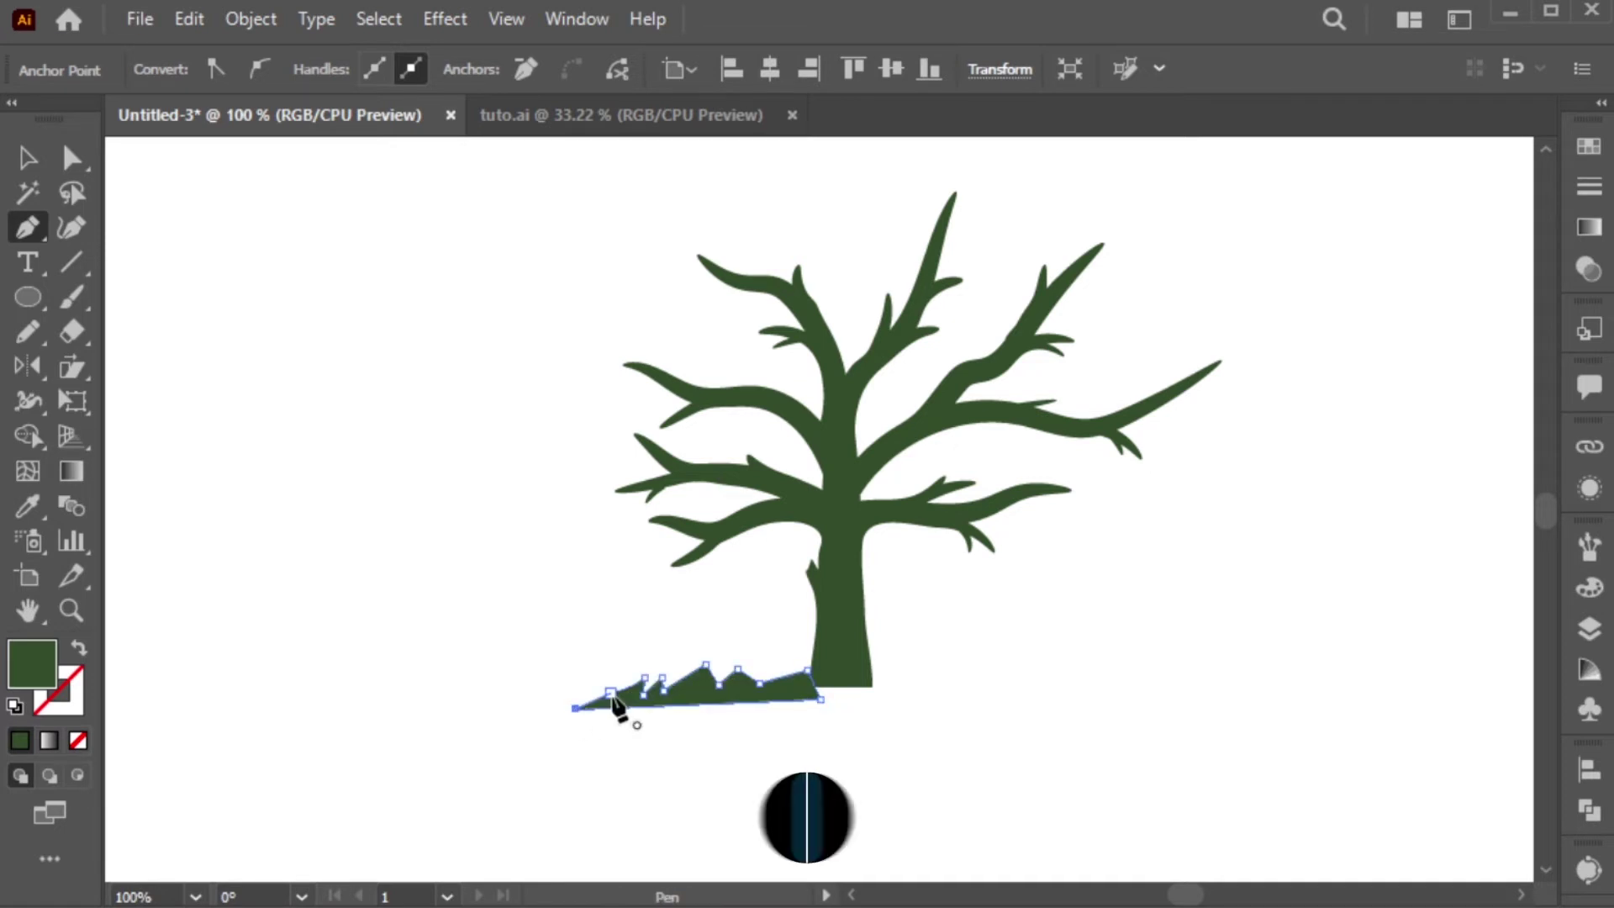
click(612, 696)
- Move and narrow the grass shape so it overlaps the trunk's base, and erase its slanted lower edge to a flat line
key(v)
drag(743, 683, 772, 671)
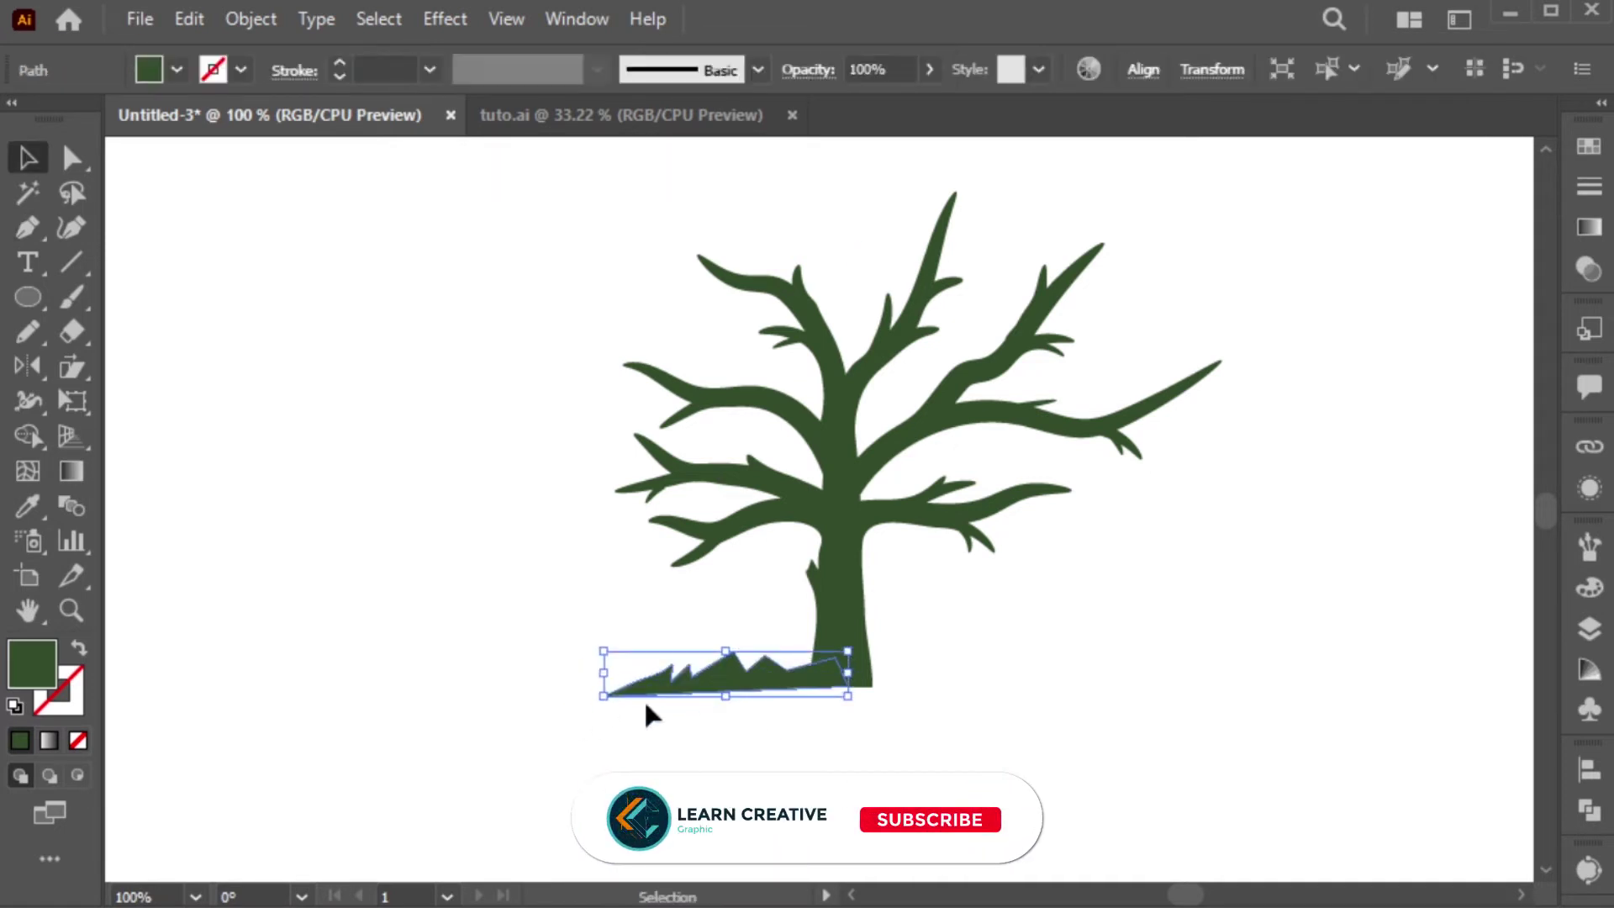
drag(605, 676, 664, 672)
key(shift+e)
mouse_move(951, 733)
mouse_down()
mouse_move(714, 728)
mouse_move(620, 685)
mouse_up()
key(v)
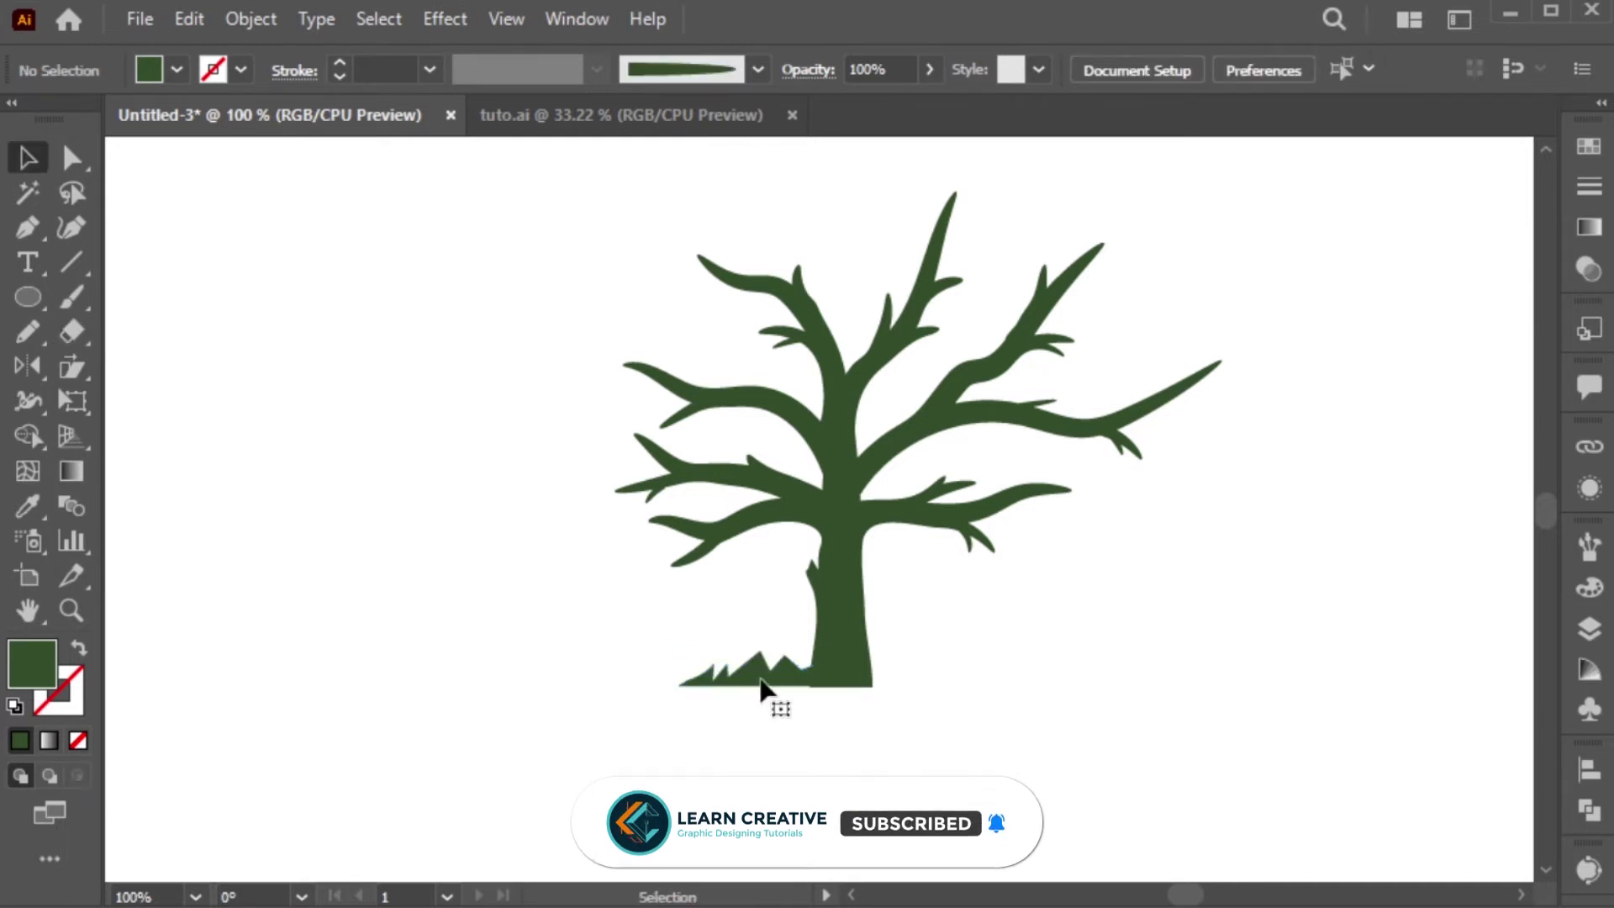
- Duplicate the grass shape horizontally toward the other side of the trunk's base
key(z)
click(925, 713)
key(v)
key(z)
drag(983, 652, 1429, 812)
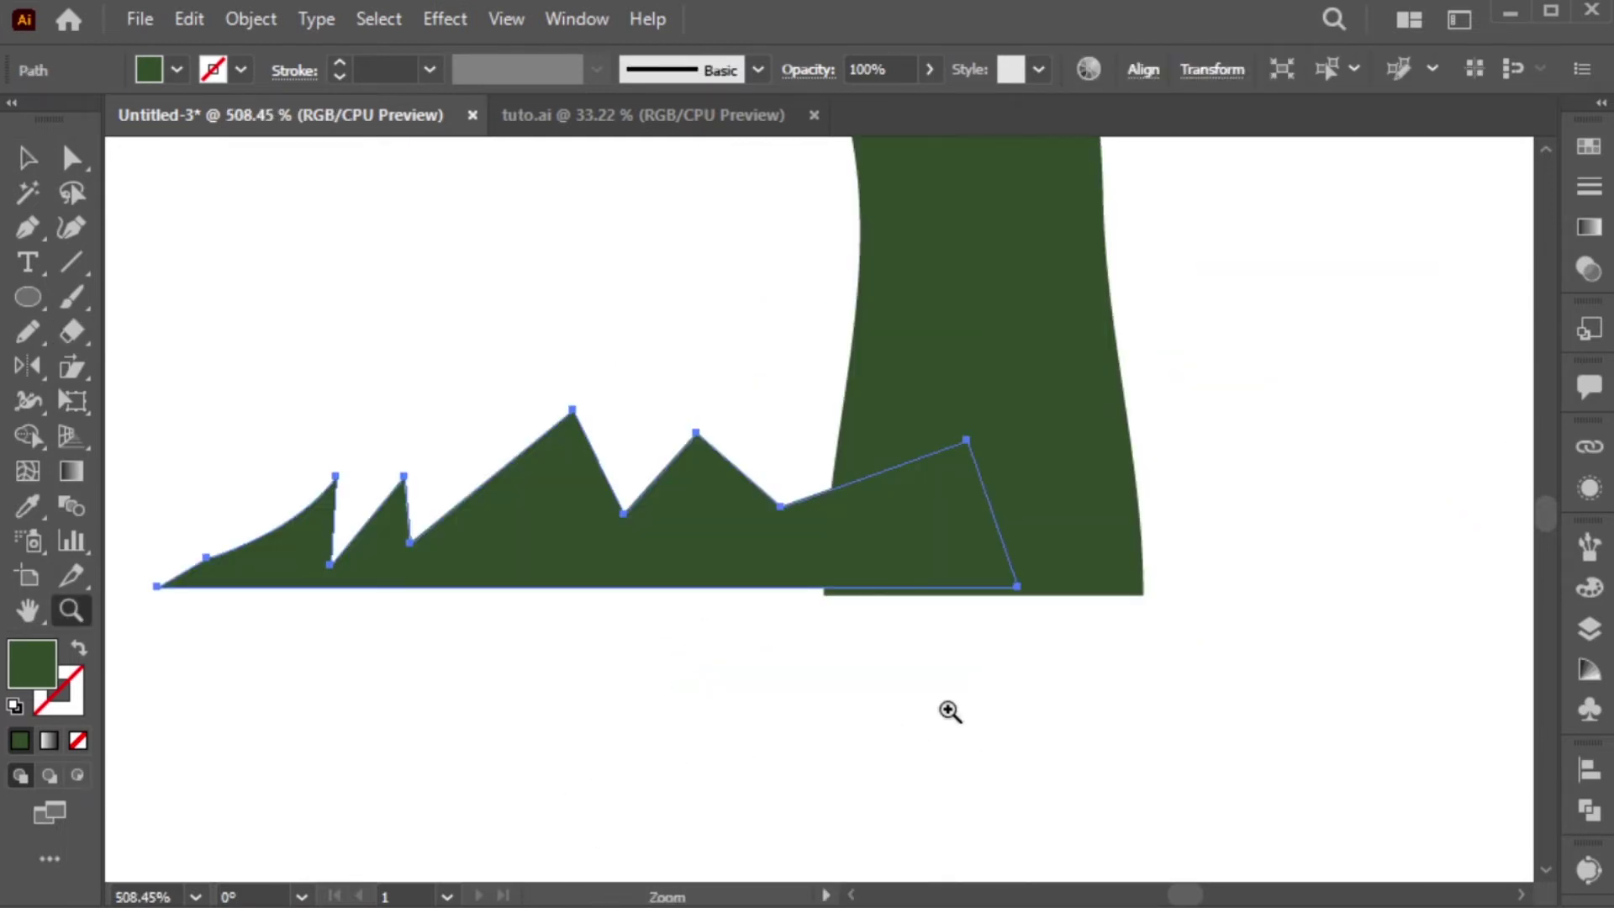
key(v)
drag(668, 580, 1289, 577)
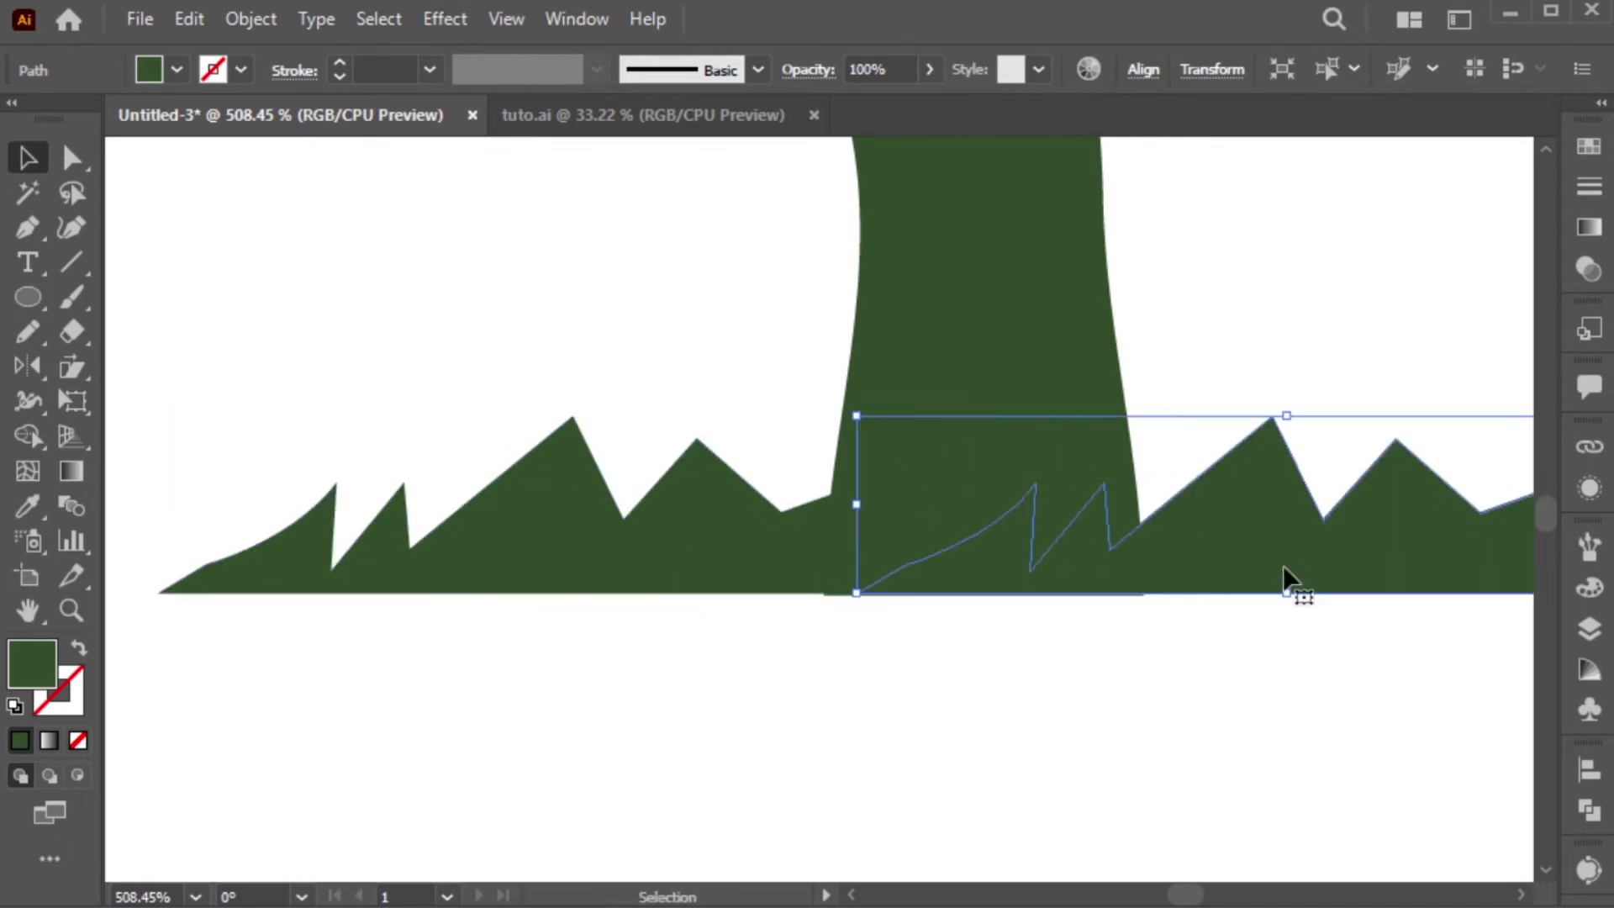
- Reflect the grass copy across the vertical axis and place it against the trunk's right side
key(o)
key(Return)
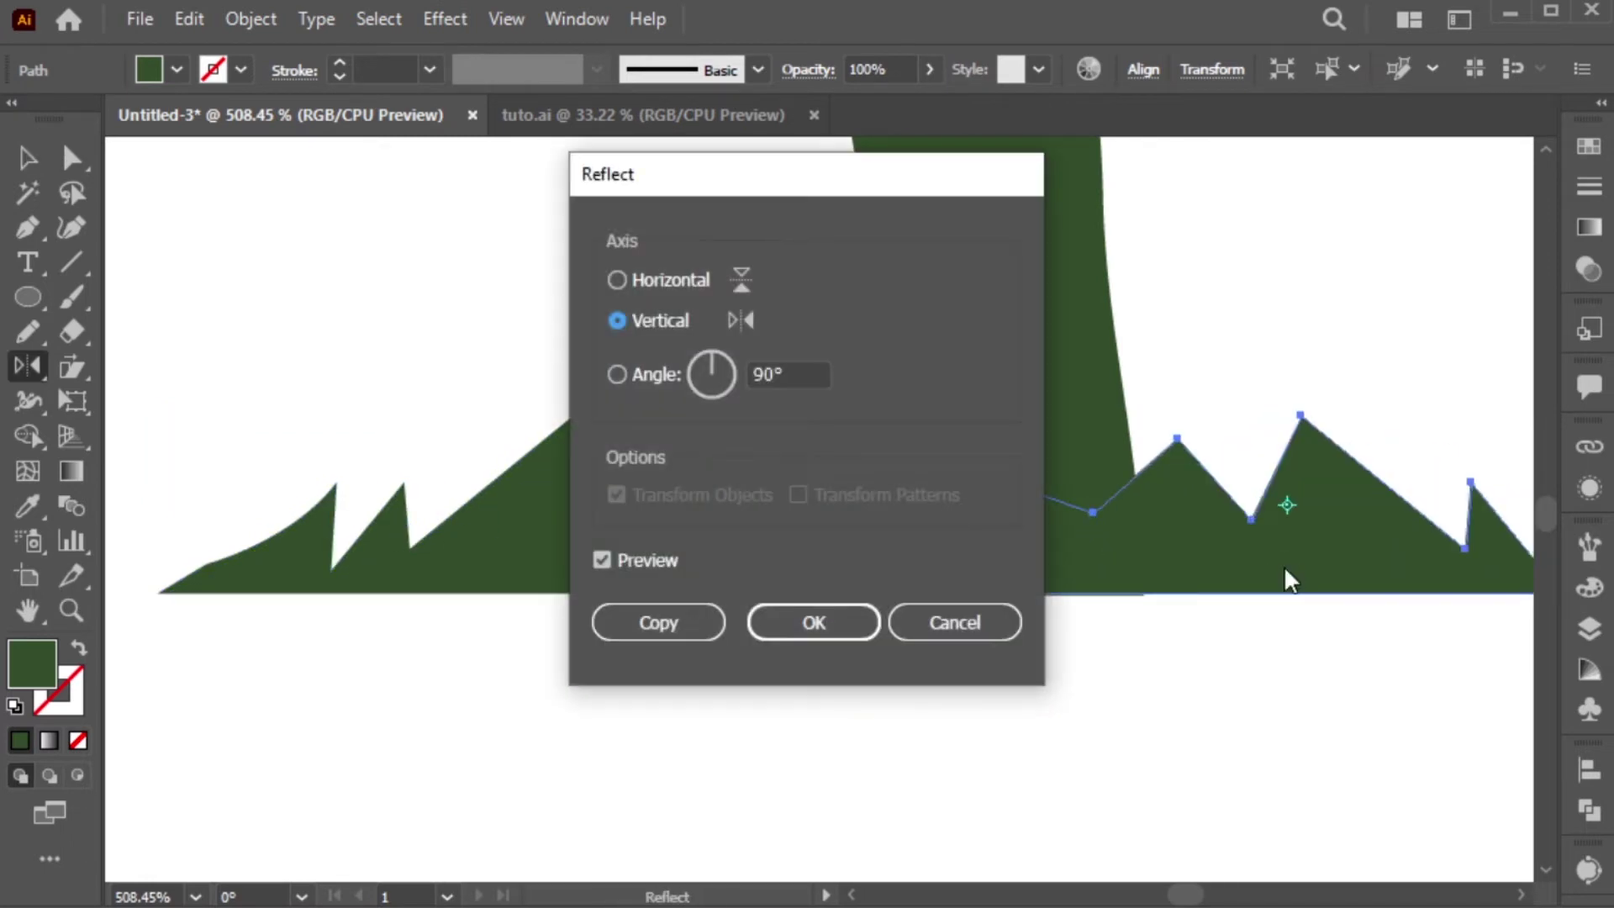
key(Return)
key(v)
drag(1103, 546, 1235, 589)
click(1040, 739)
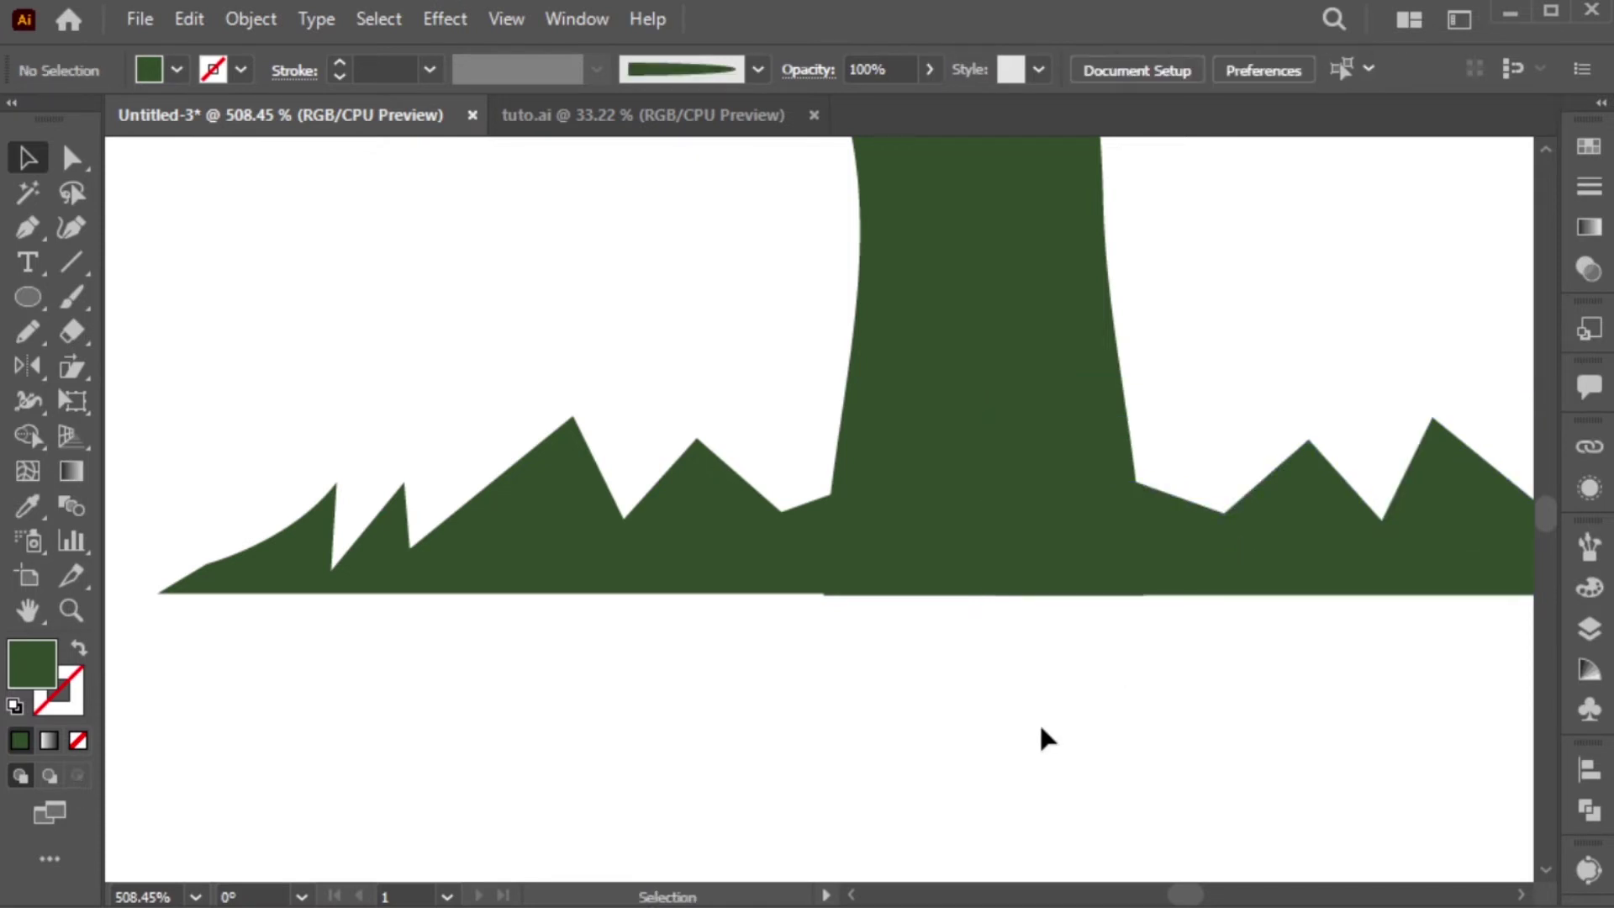
- Align the bottom edges of the two grass shapes, using the right-hand copy as the key object
click(976, 547)
shift+click(1137, 564)
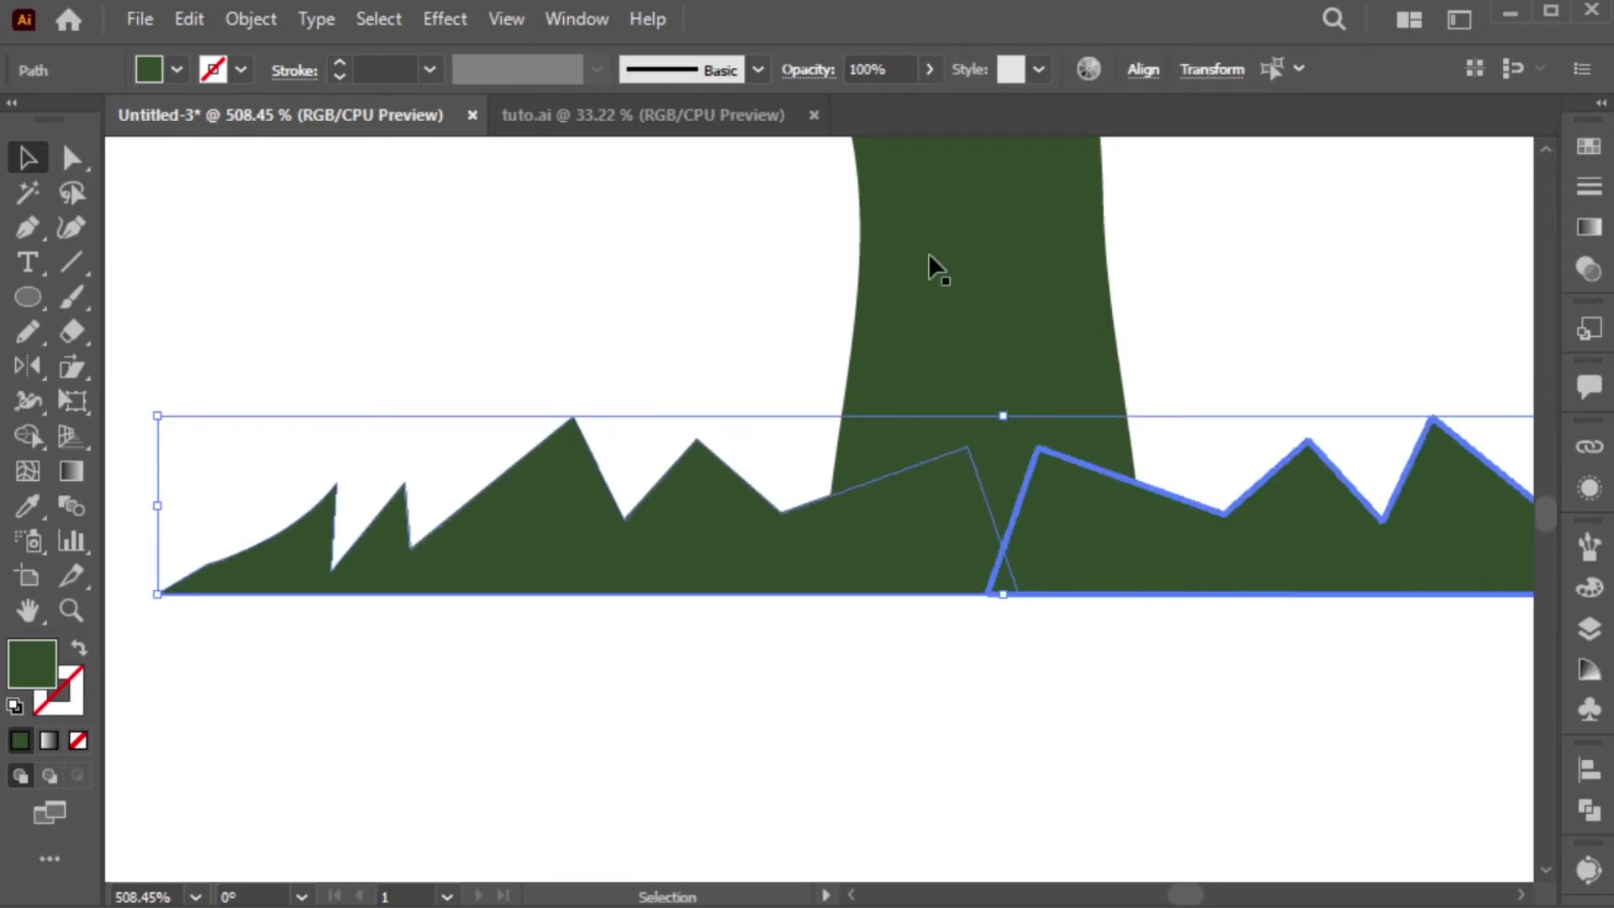
click(1589, 770)
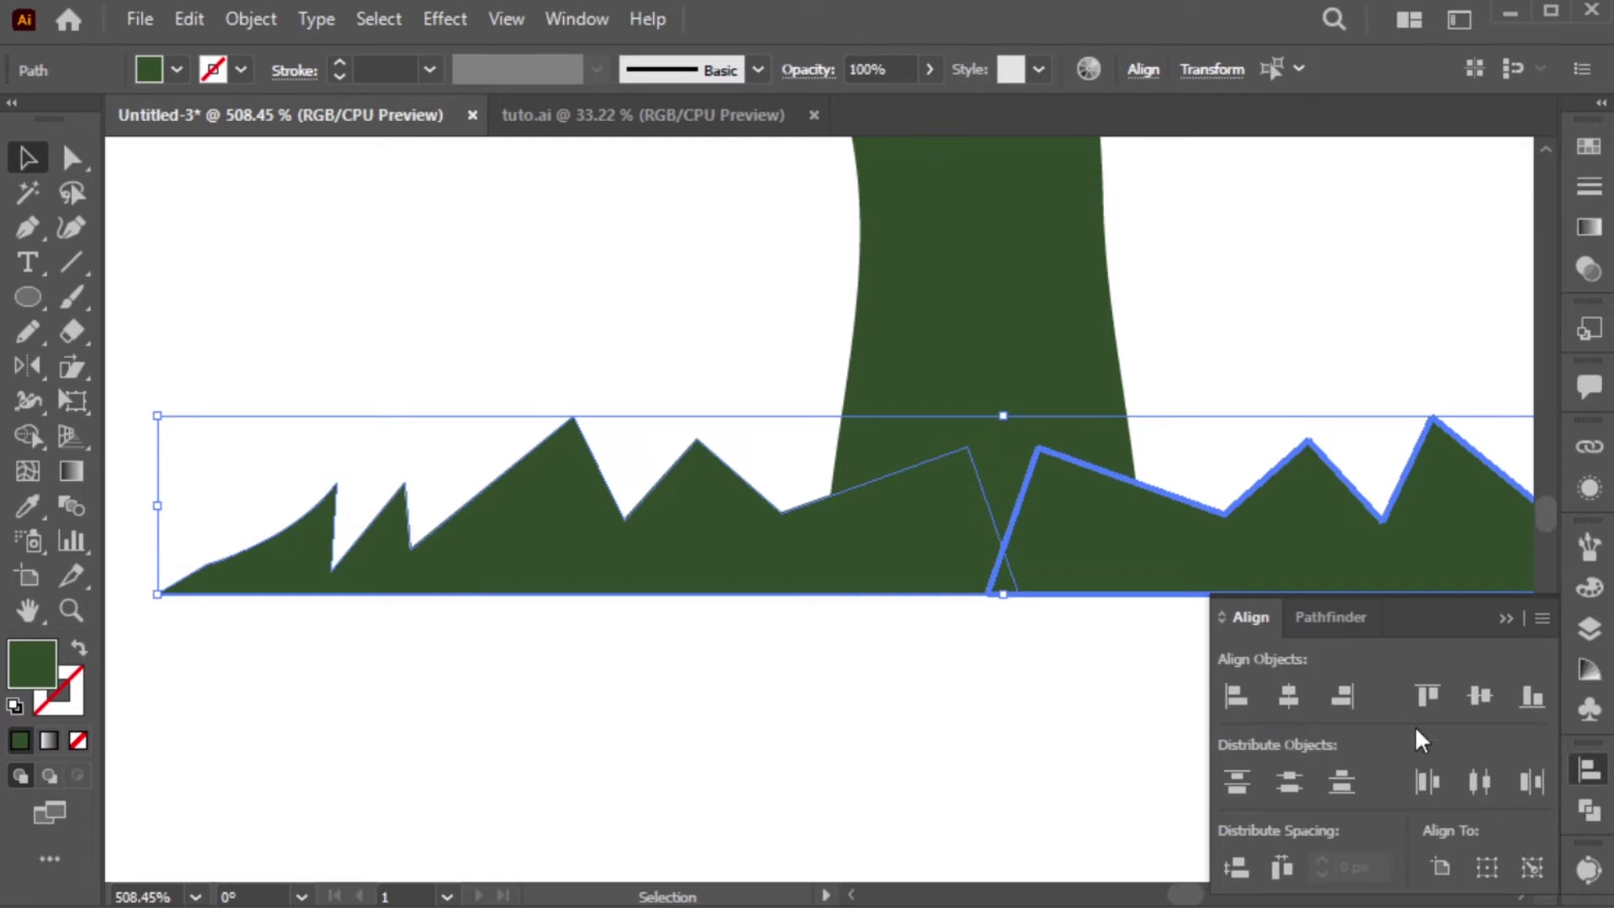
click(1001, 668)
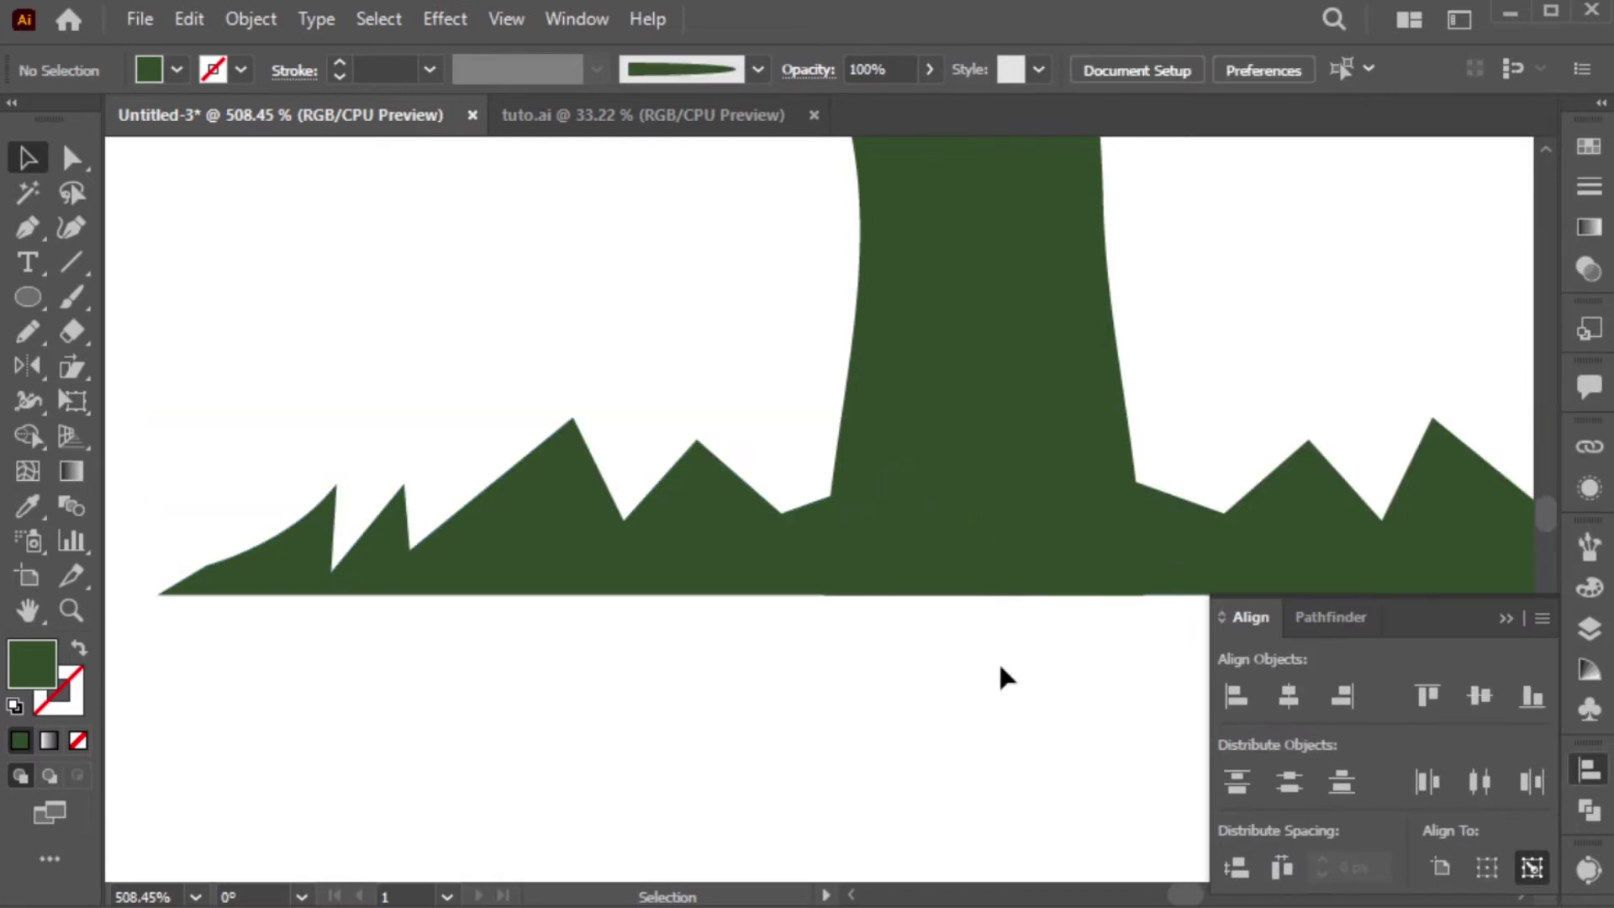
key(ctrl+minus)
key(ctrl+minus)
key(ctrl+minus)
key(ctrl+minus)
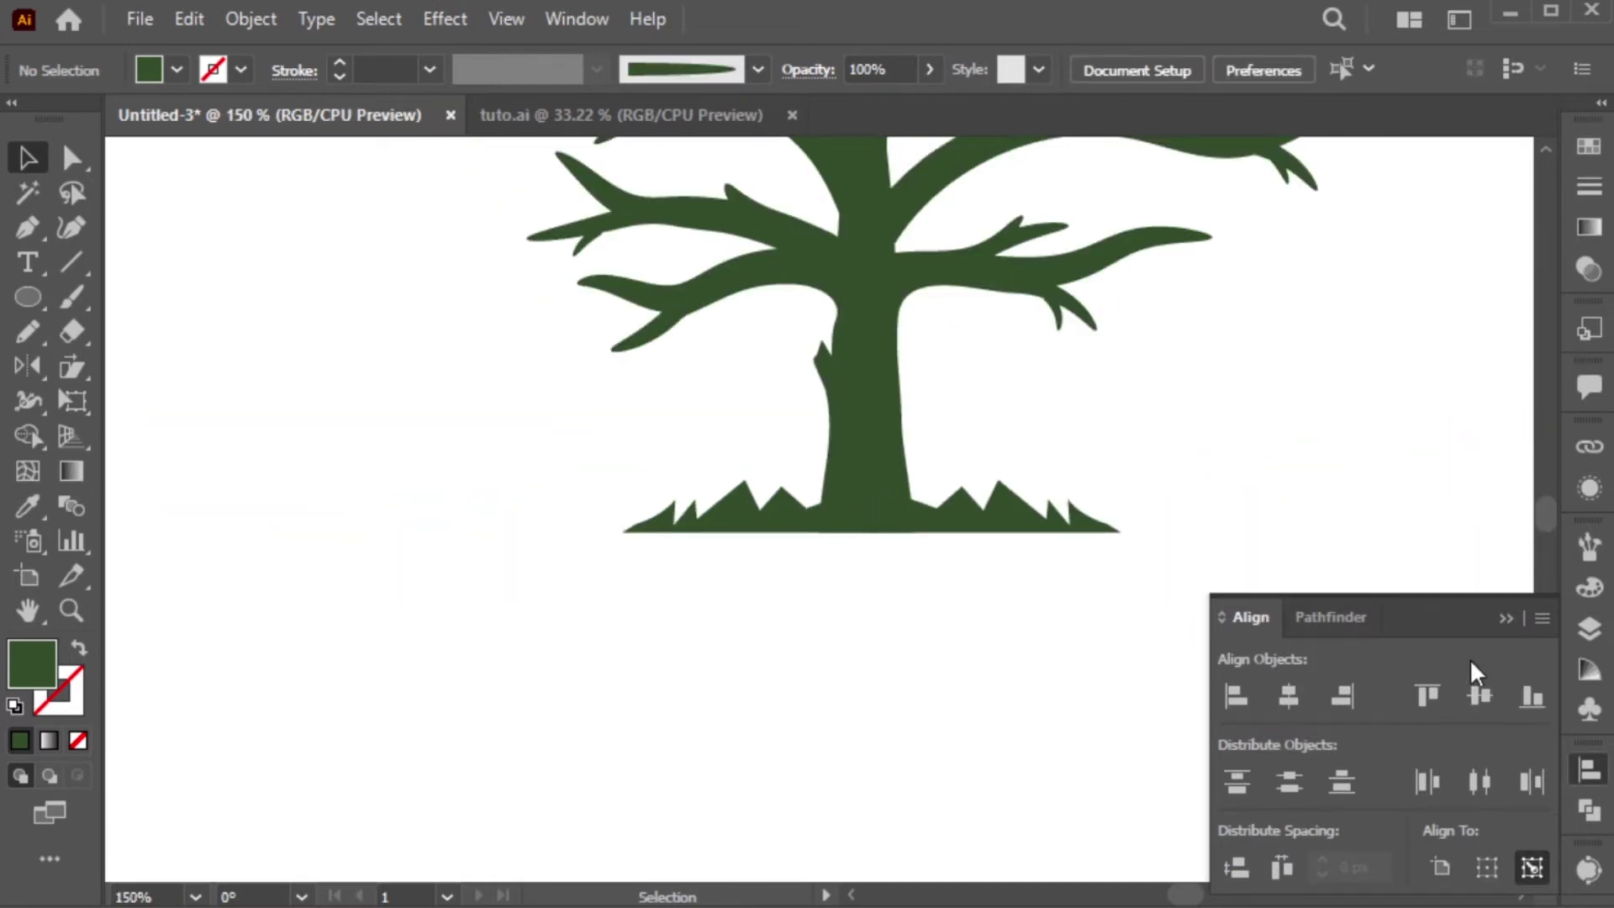
click(1121, 709)
- Draw a horizontal line below the tree, slightly wider than the grass, and give it the tree's green as a 1 pt stroke
key(ctrl+minus)
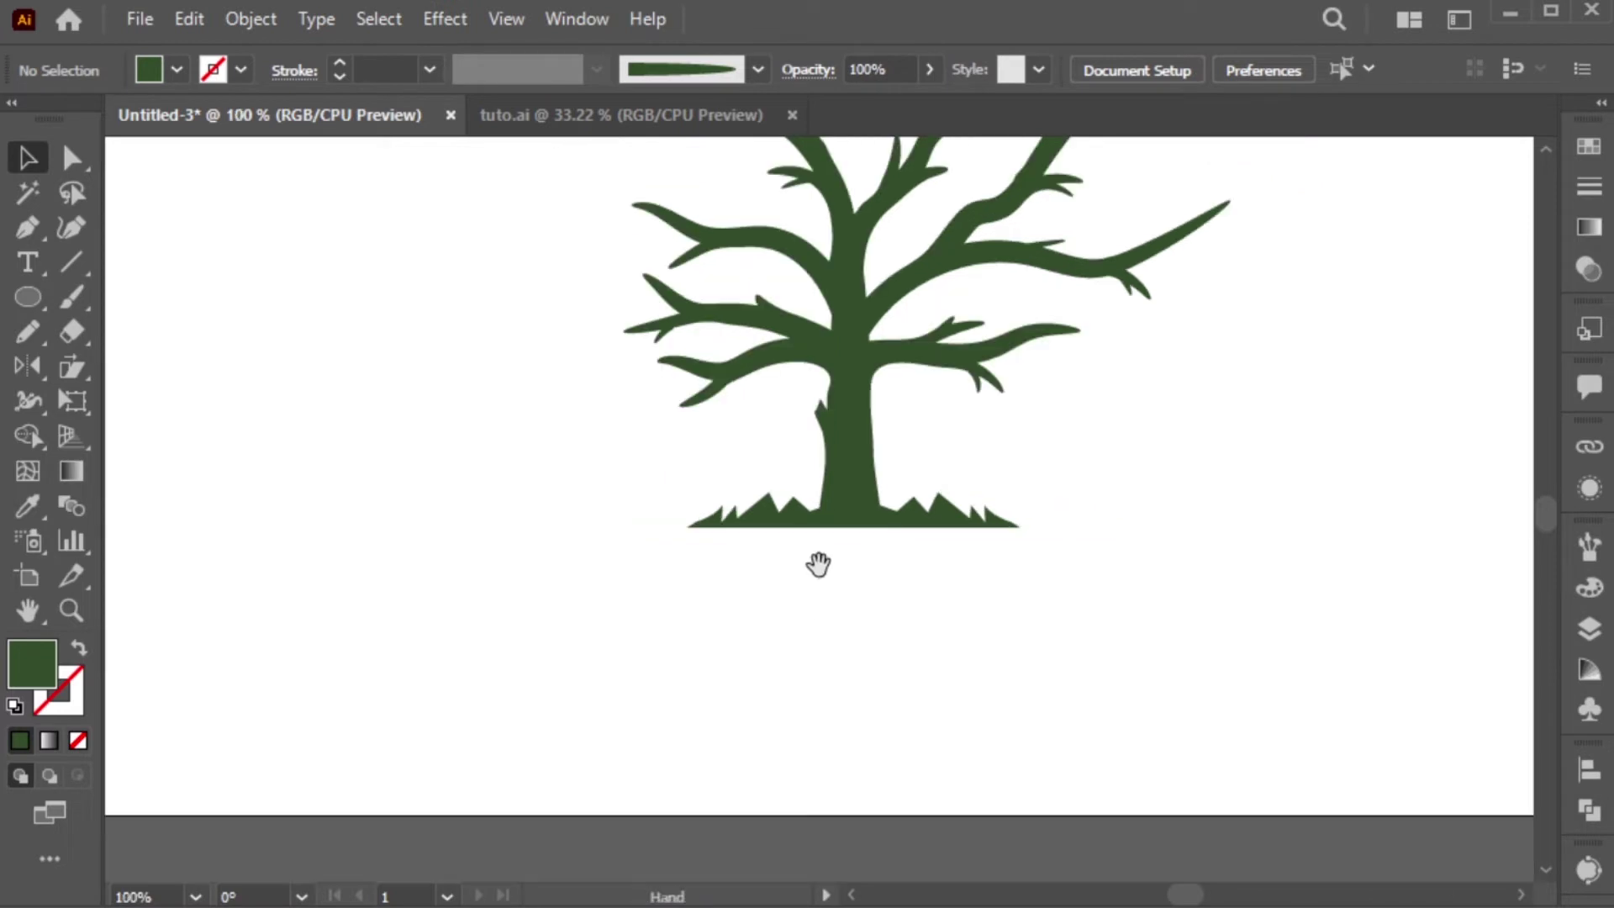
drag(818, 563, 967, 715)
drag(985, 597, 977, 554)
key(backslash)
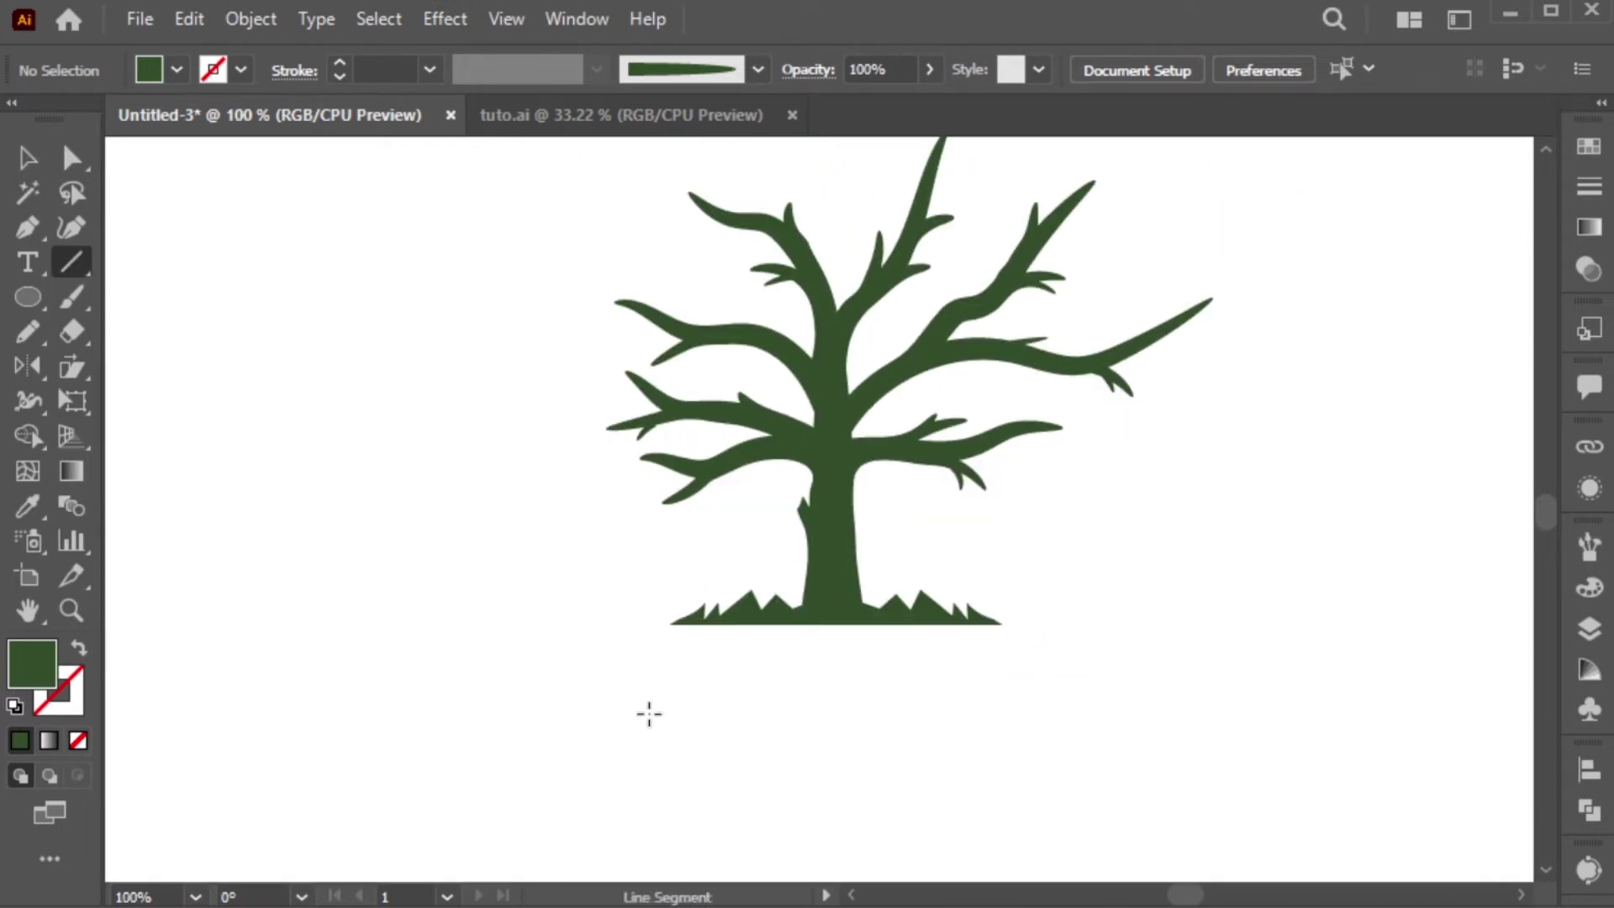
mouse_move(627, 702)
mouse_down()
mouse_move(1182, 703)
mouse_move(1032, 703)
mouse_up()
key(i)
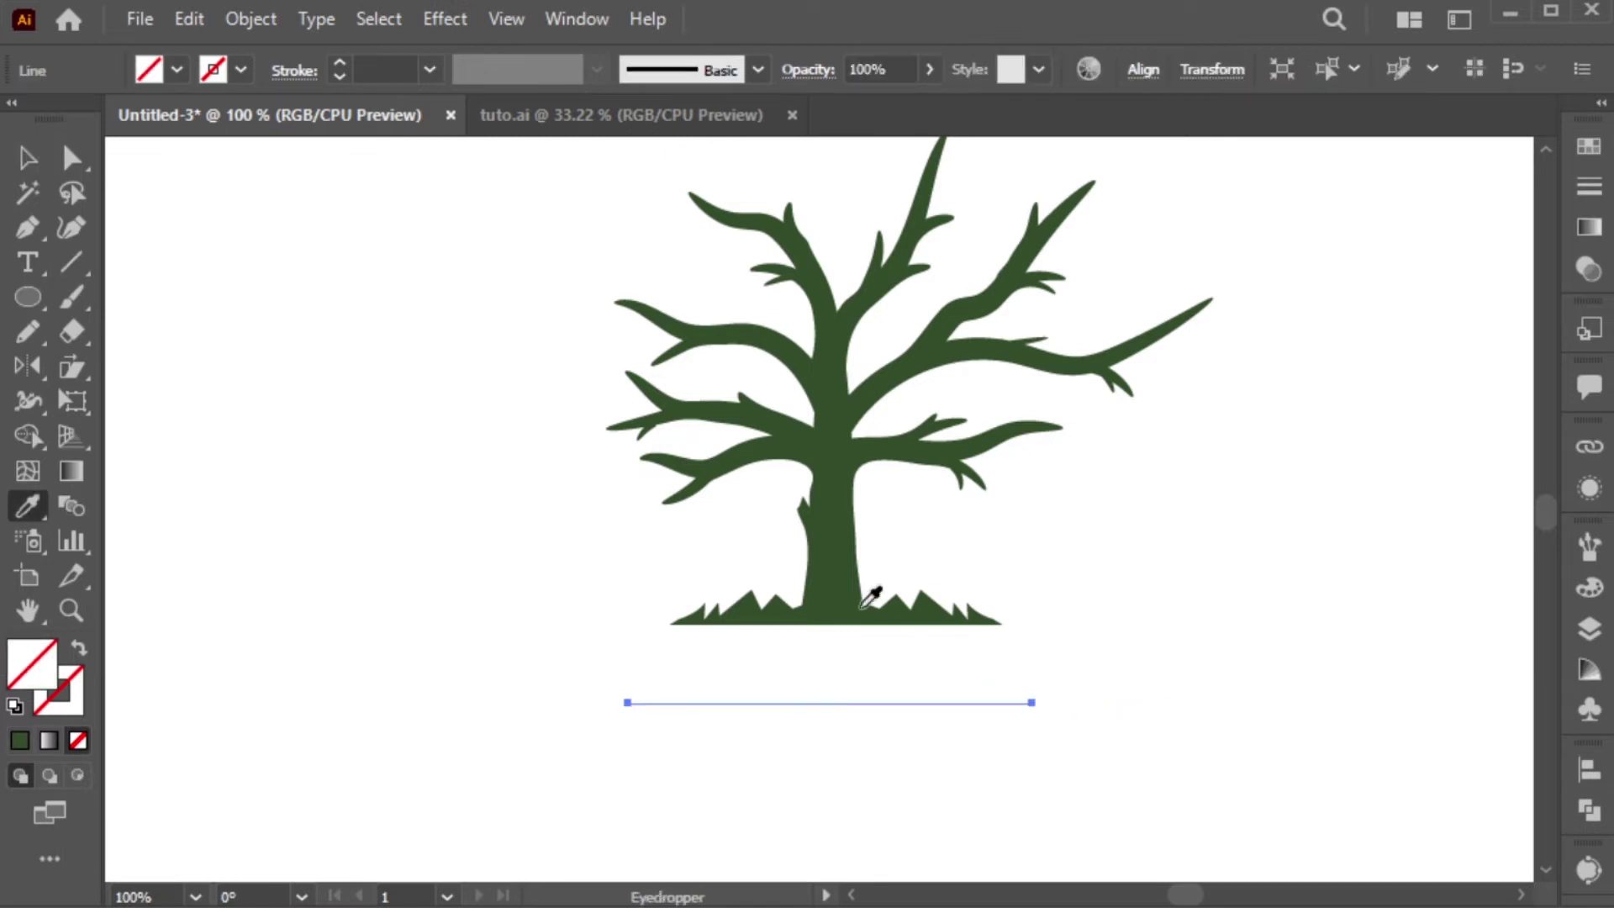
click(861, 603)
key(v)
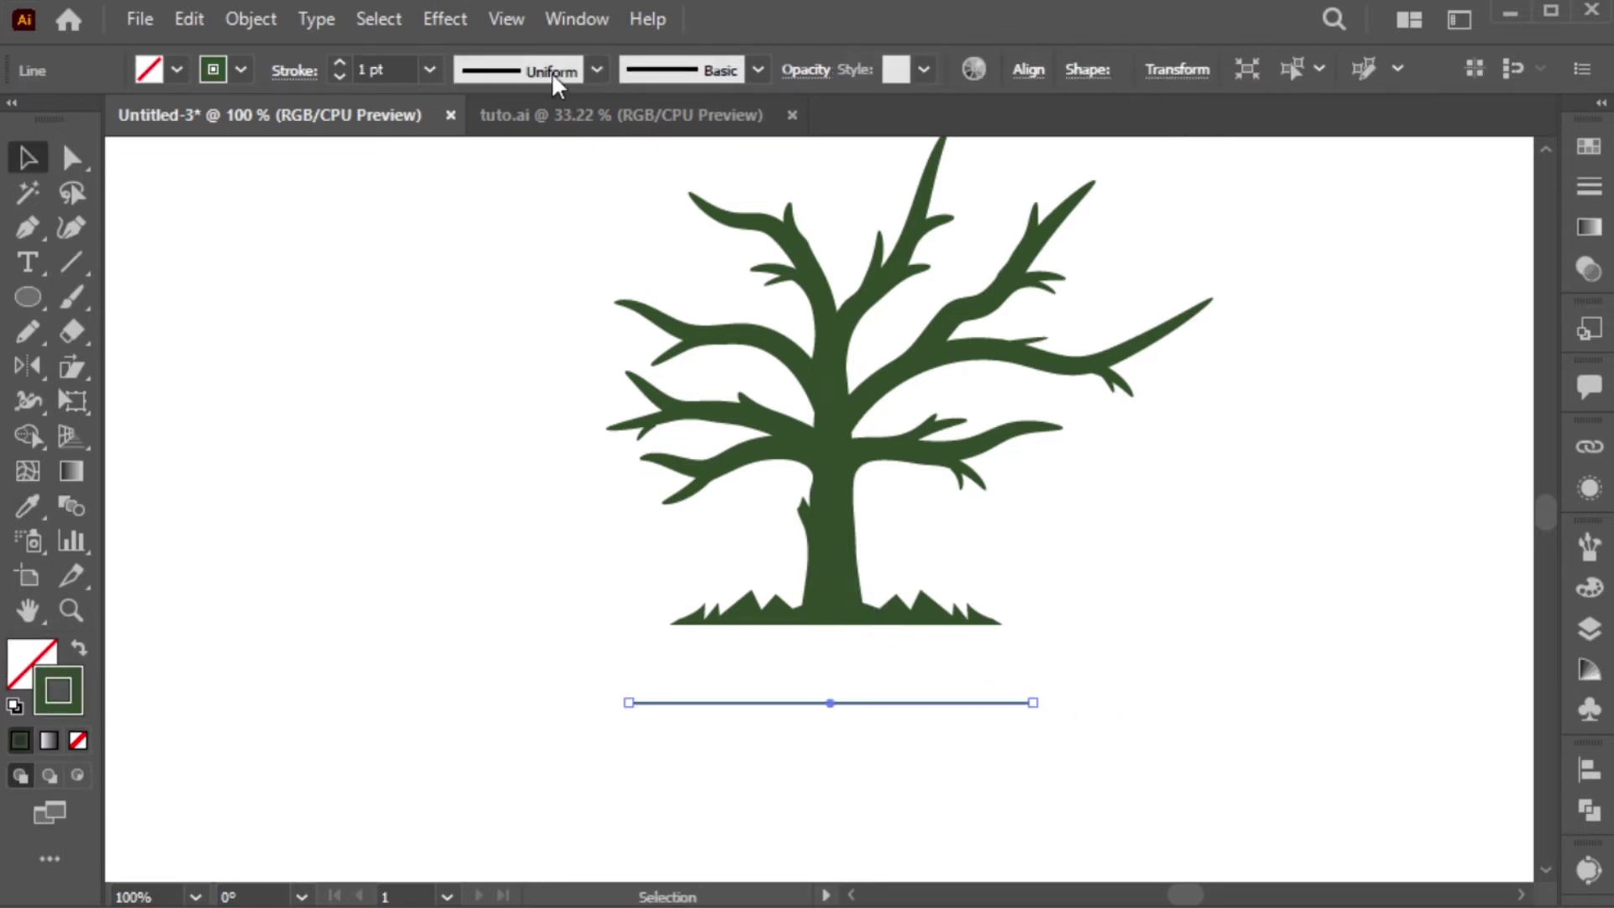
- Apply the half-lens width profile to the ground line, set its stroke to 4 pt, and flip the profile so it bulges downward
click(550, 67)
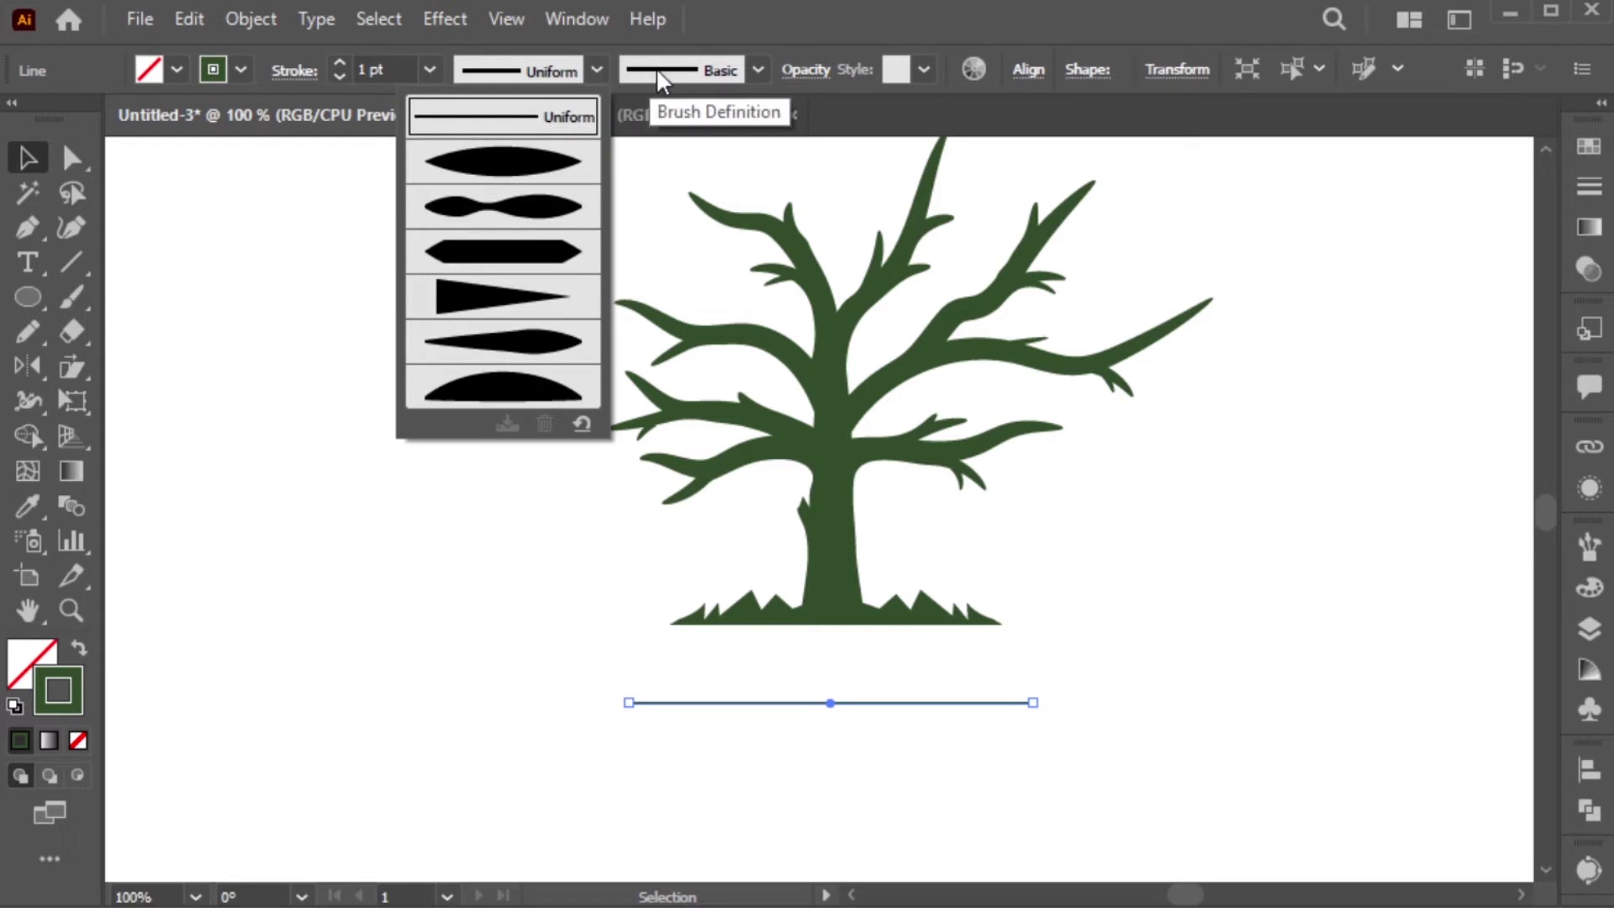
click(517, 387)
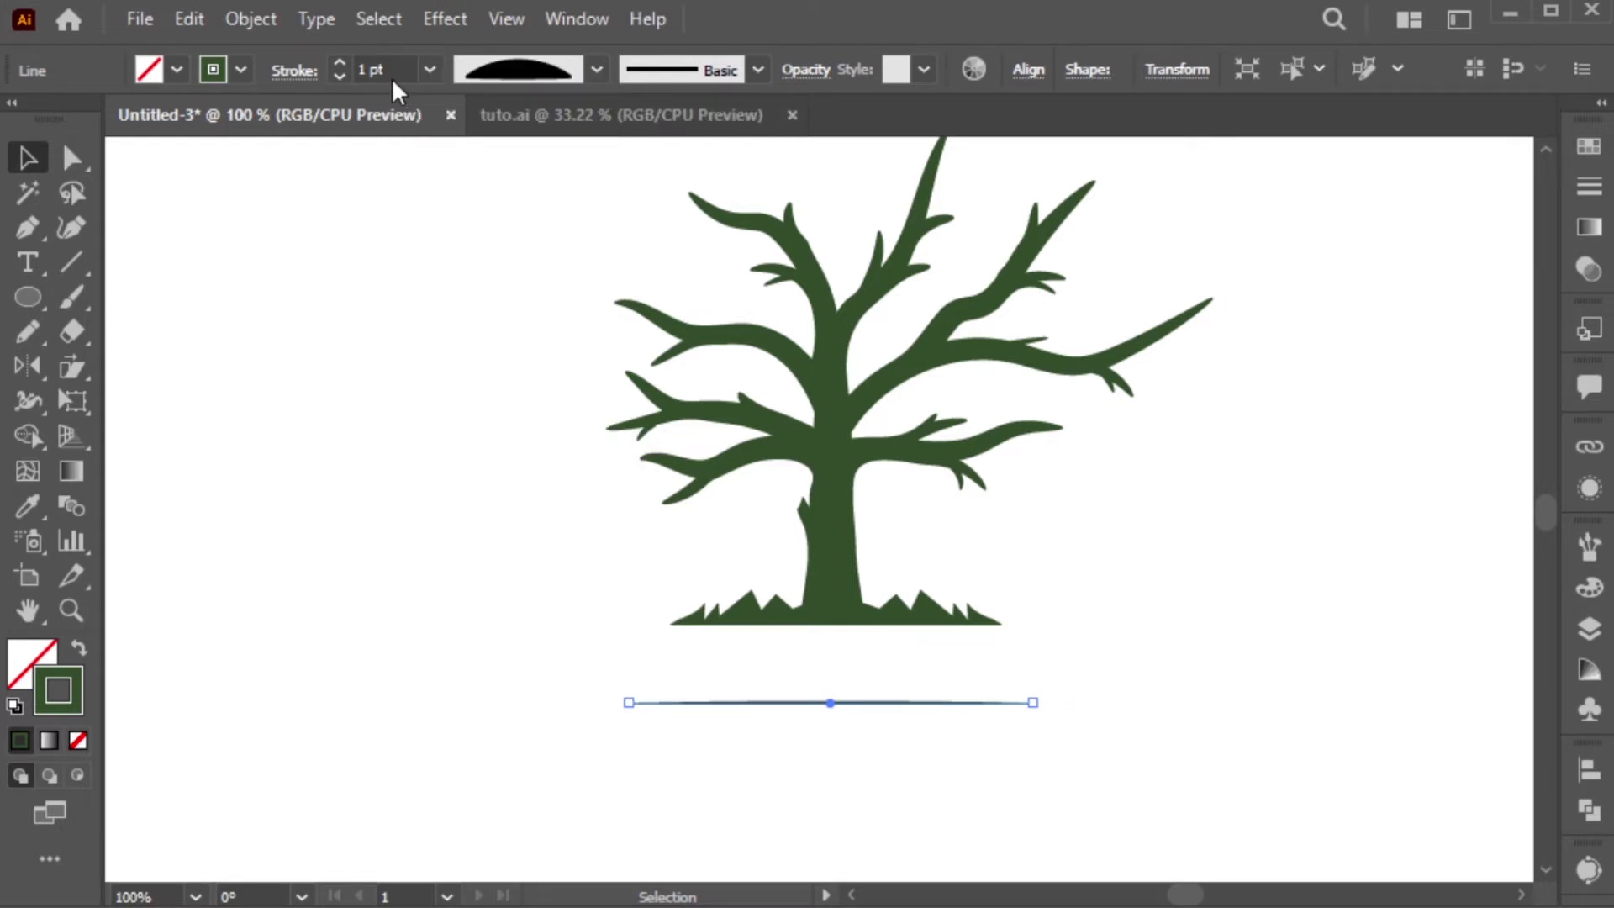
scroll(386, 66, up, 3)
click(295, 70)
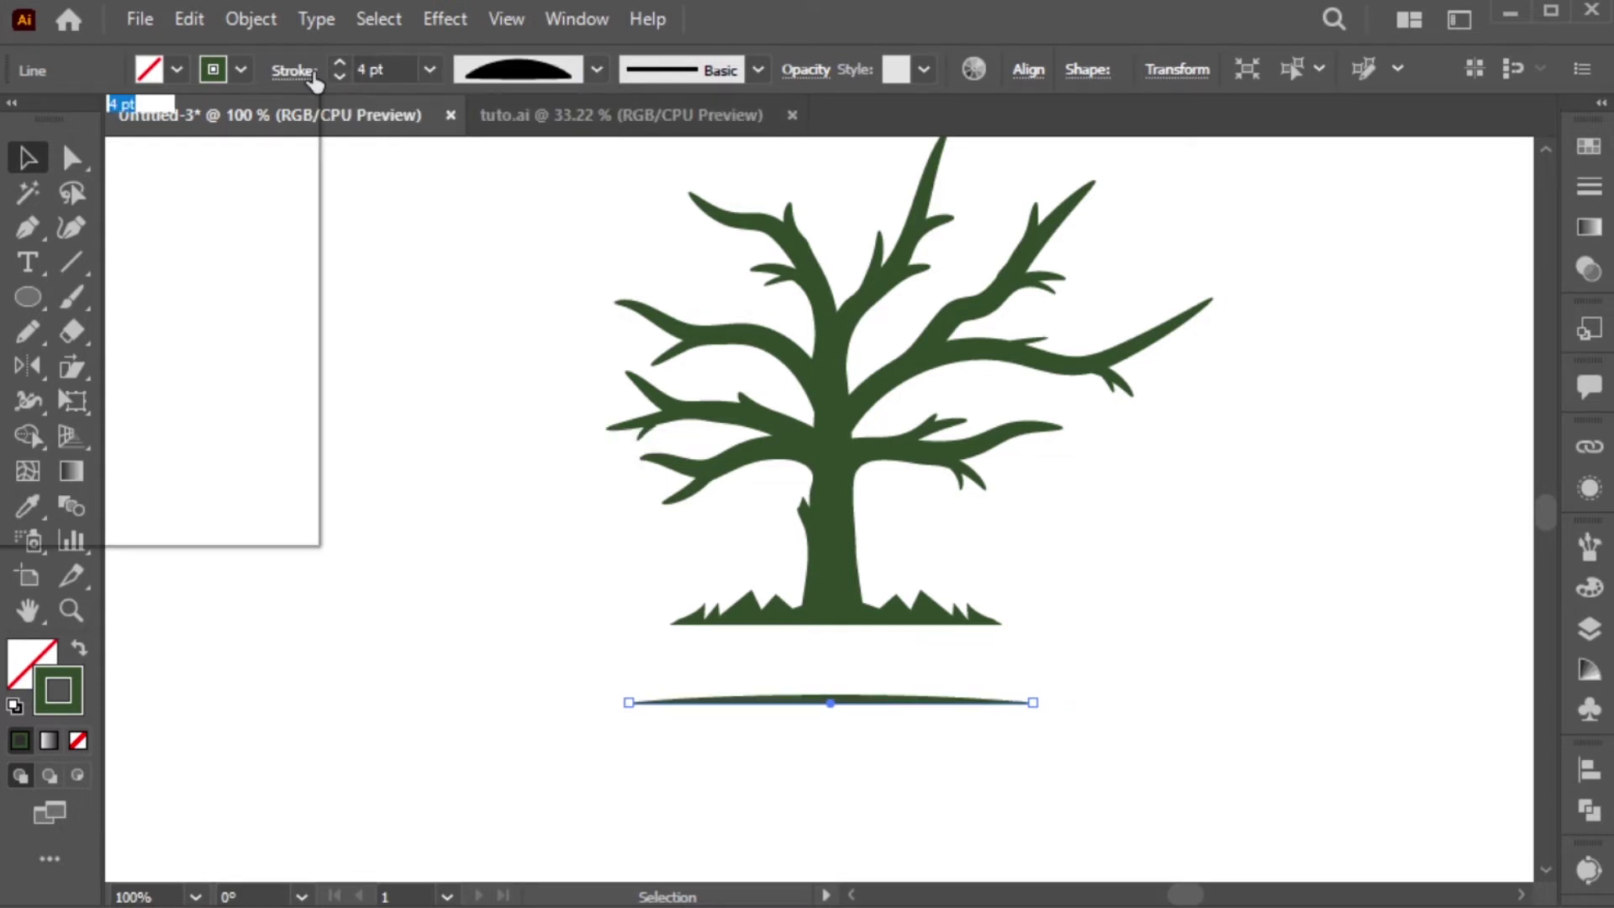
click(292, 516)
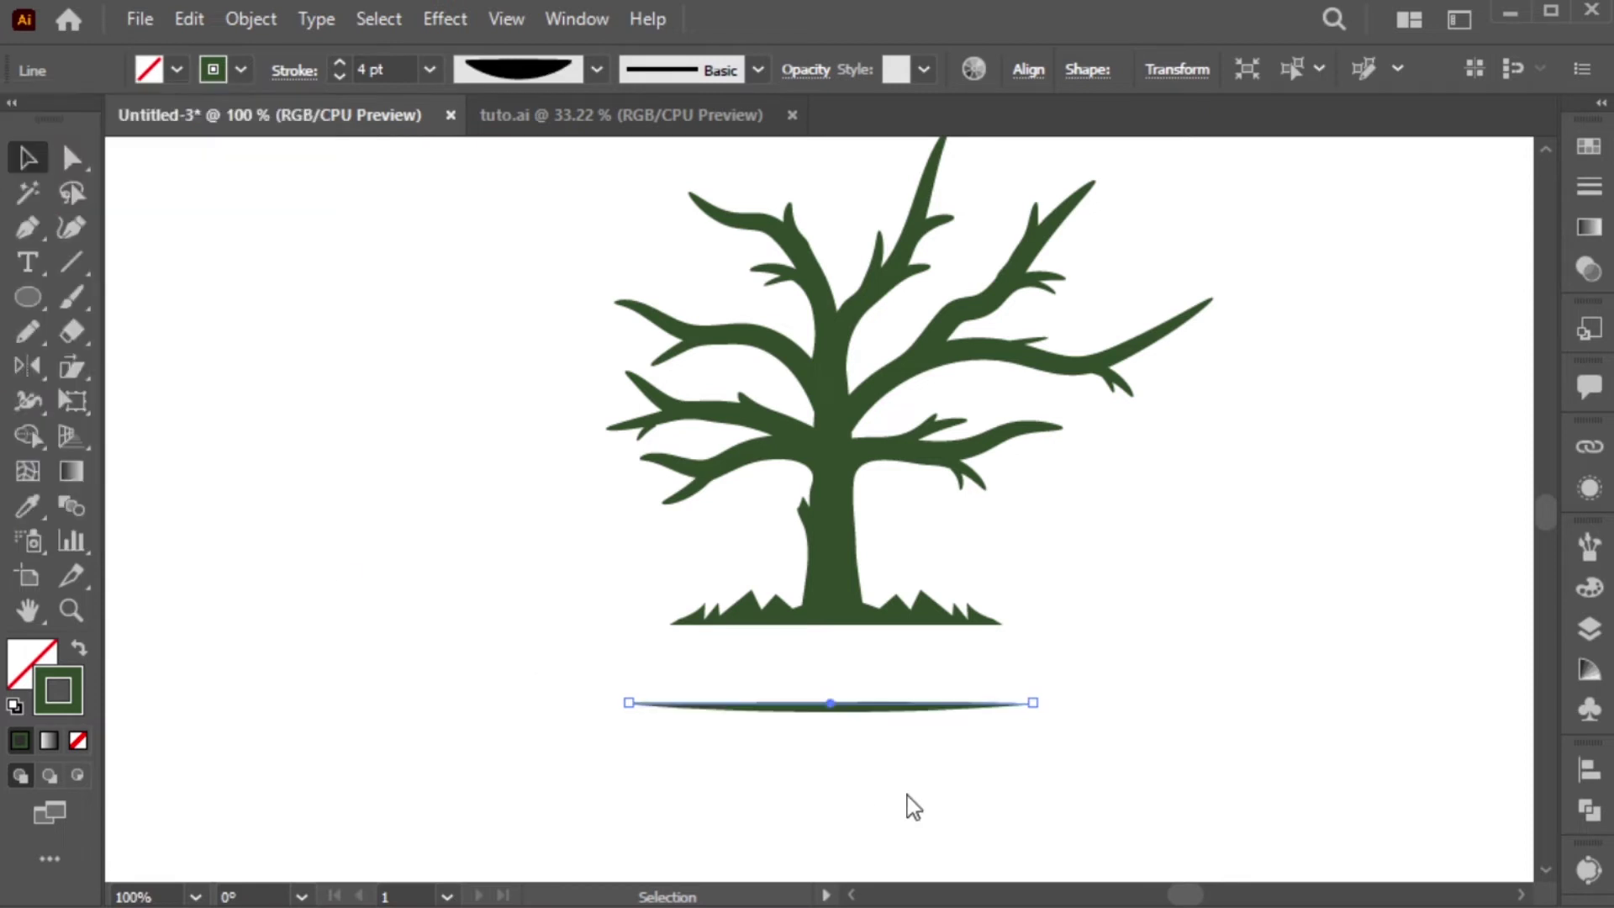
click(999, 726)
- Paint curved main roots with the Paintbrush at 1 pt, spreading from the ground line's middle down to both sides
scroll(966, 723, right, 2)
key(m)
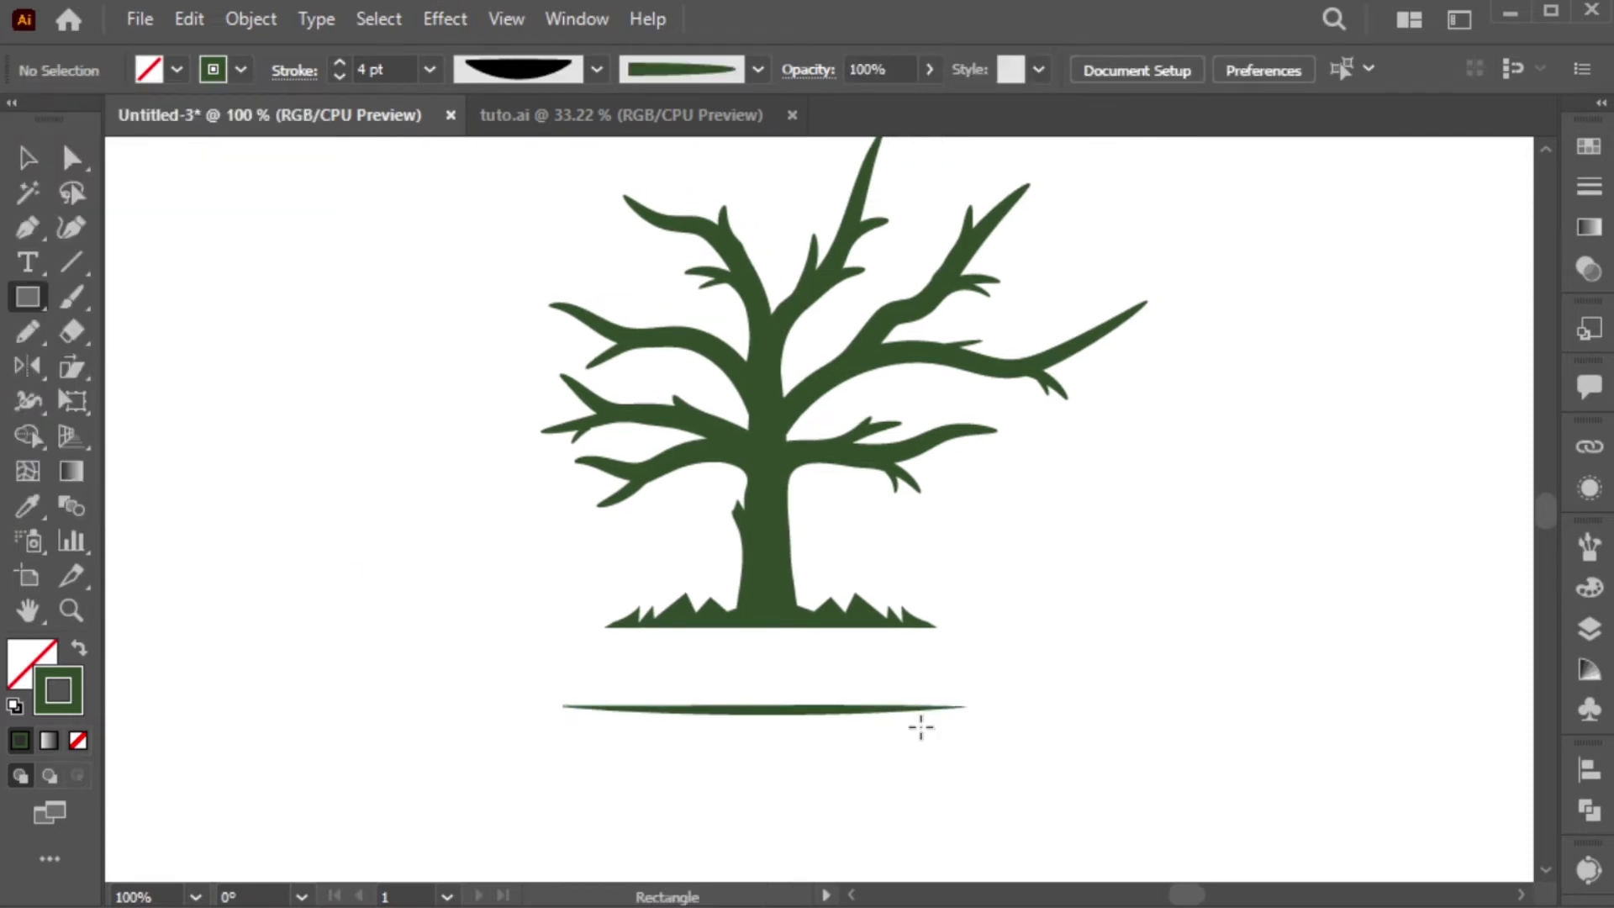
key(b)
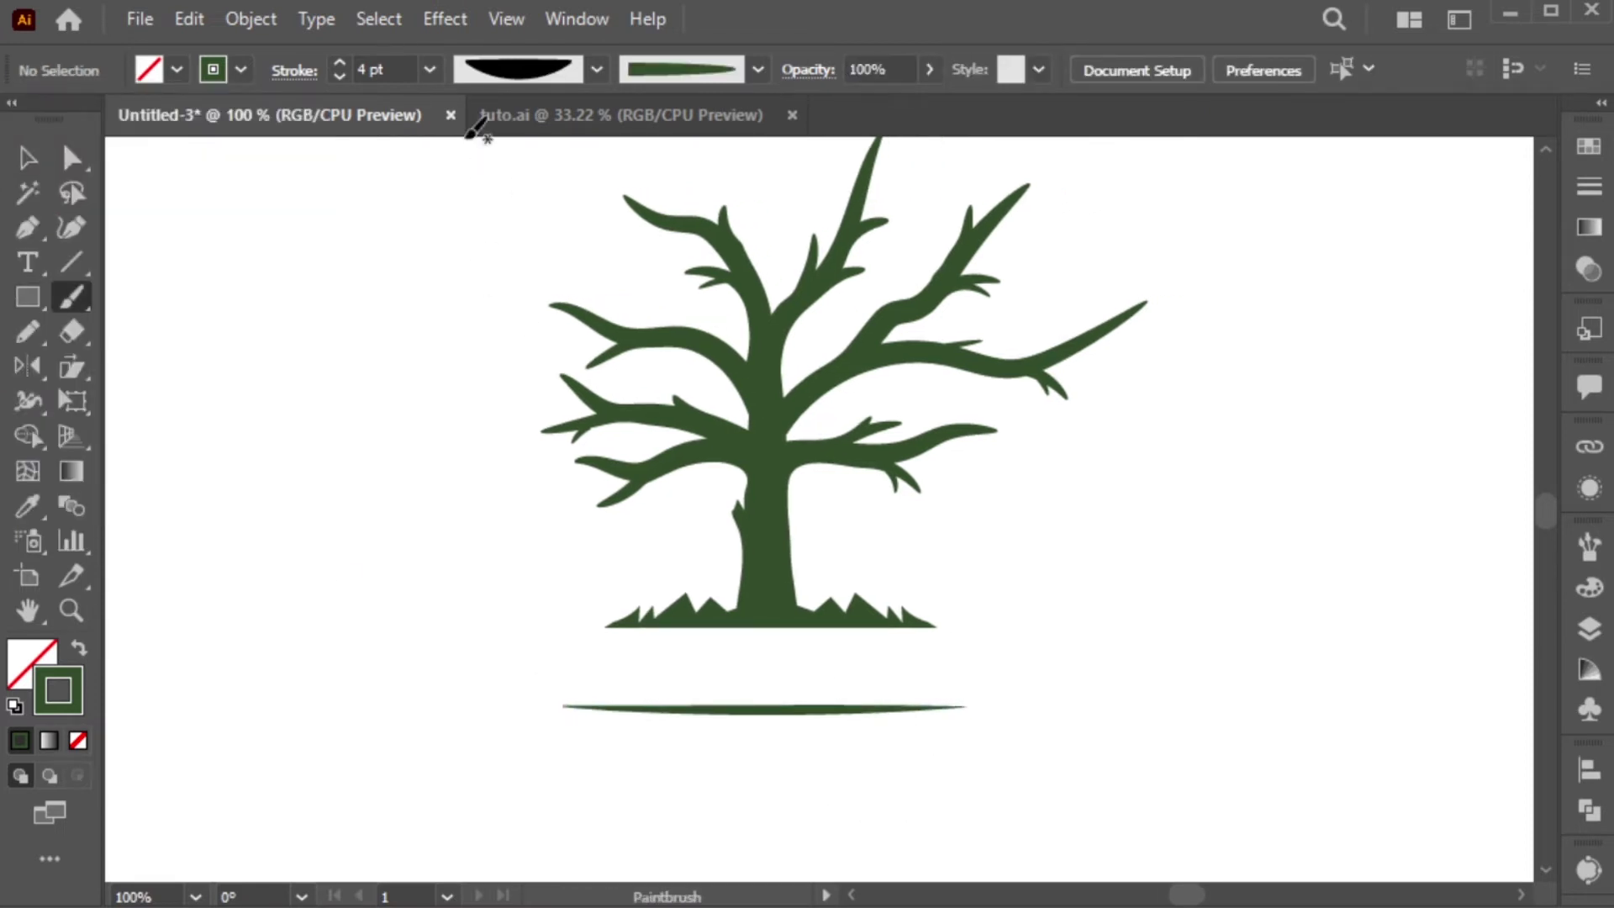
click(430, 69)
click(444, 132)
drag(688, 771, 681, 773)
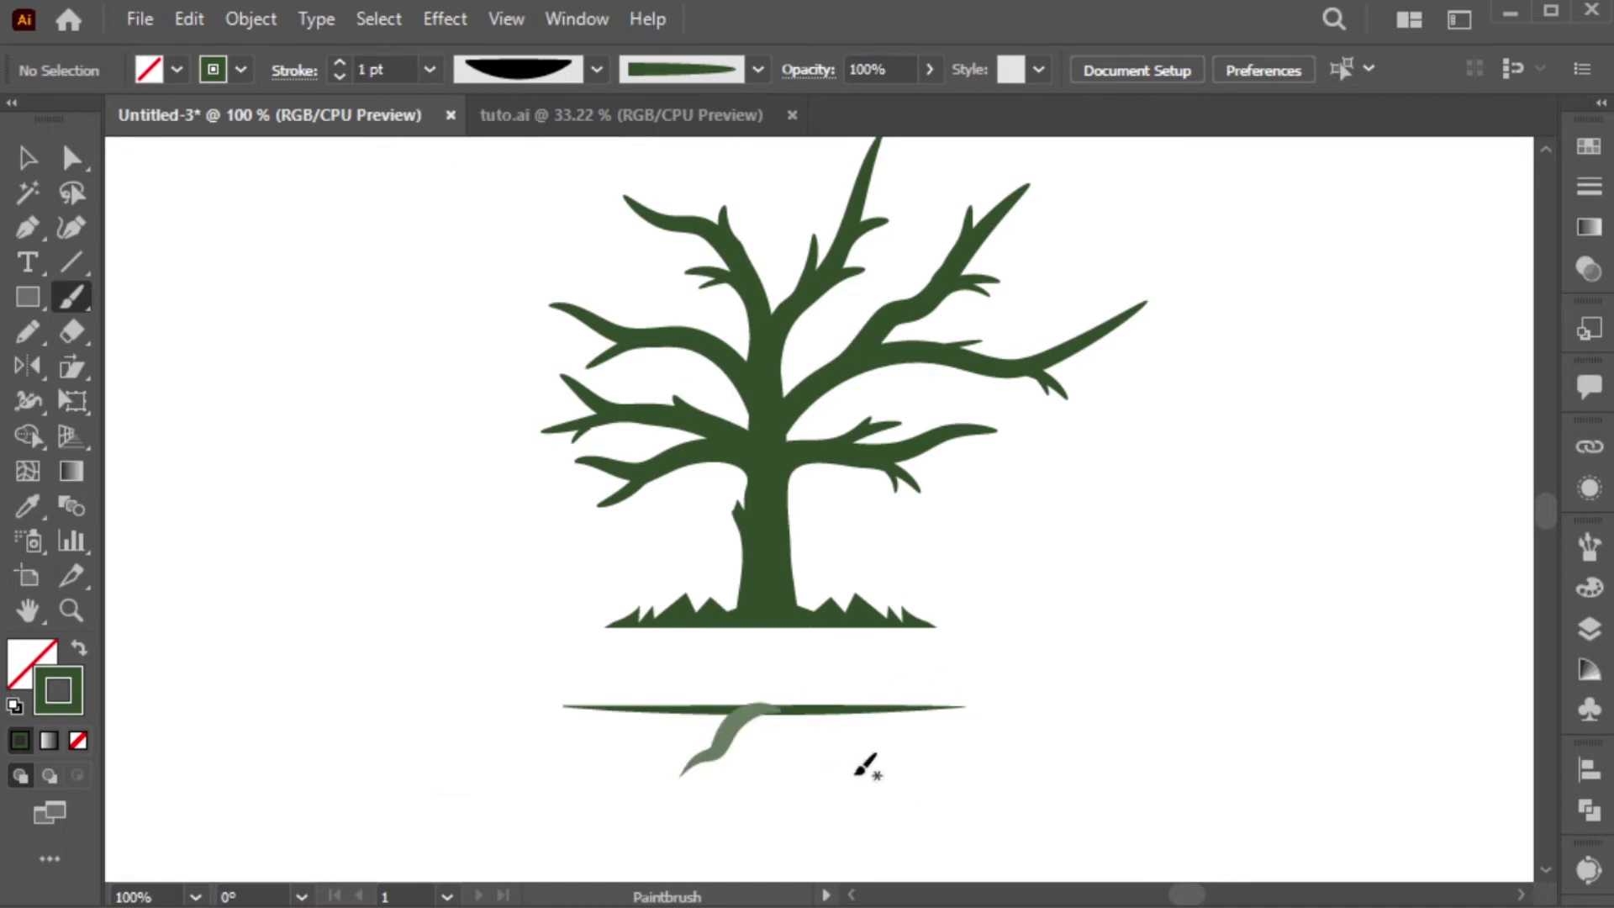
scroll(819, 715, down, 1)
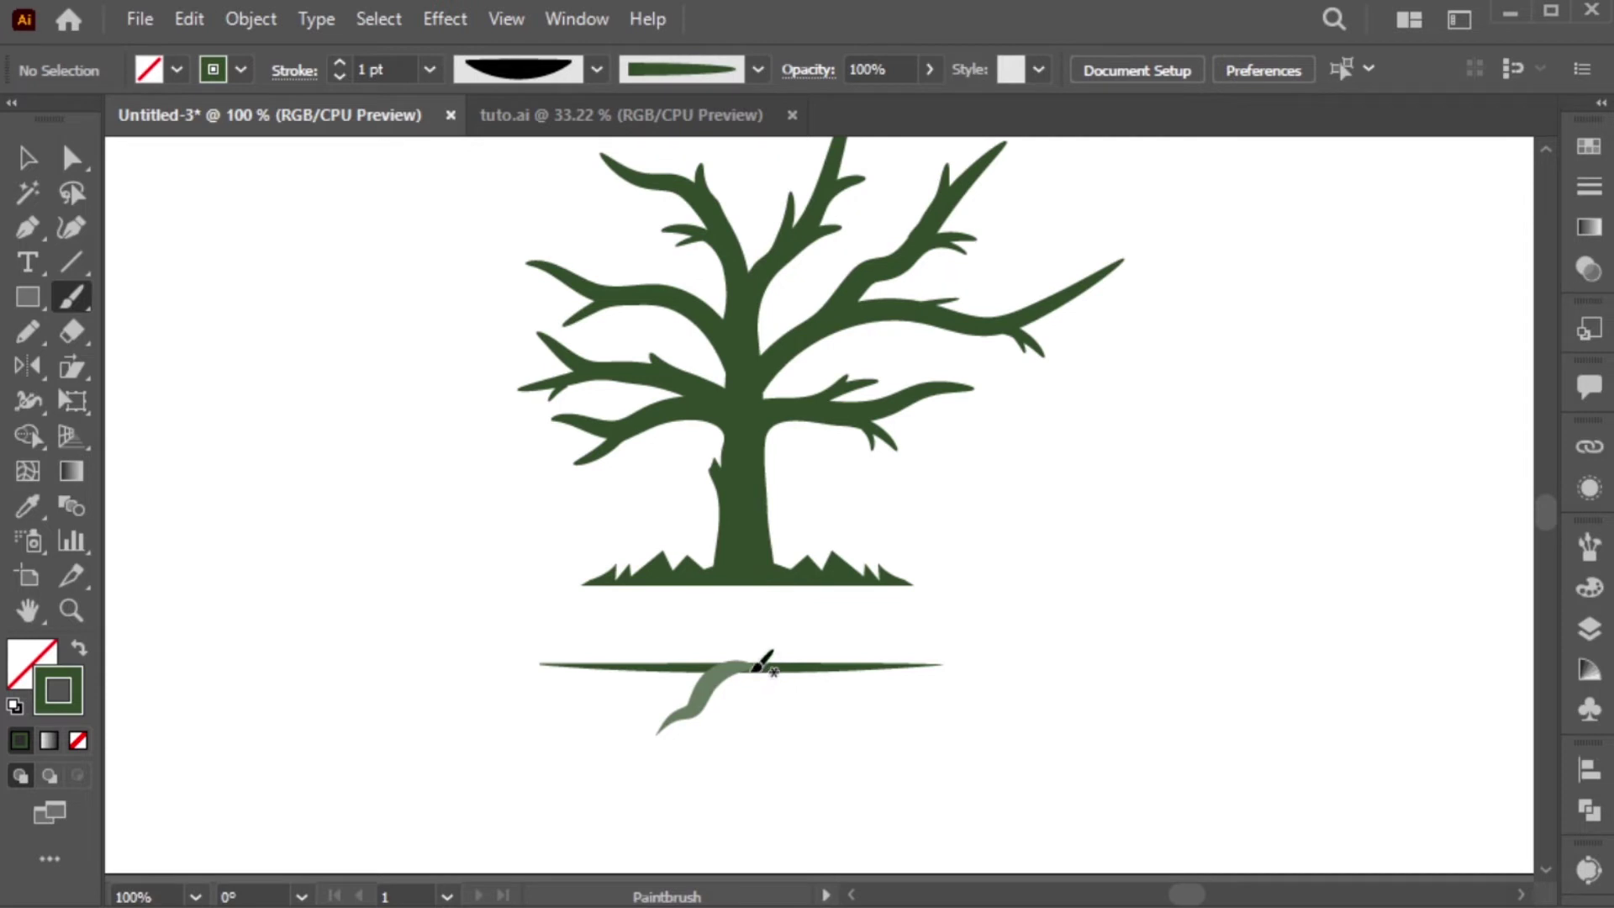
mouse_move(873, 724)
mouse_down()
mouse_move(810, 699)
mouse_move(876, 707)
mouse_up()
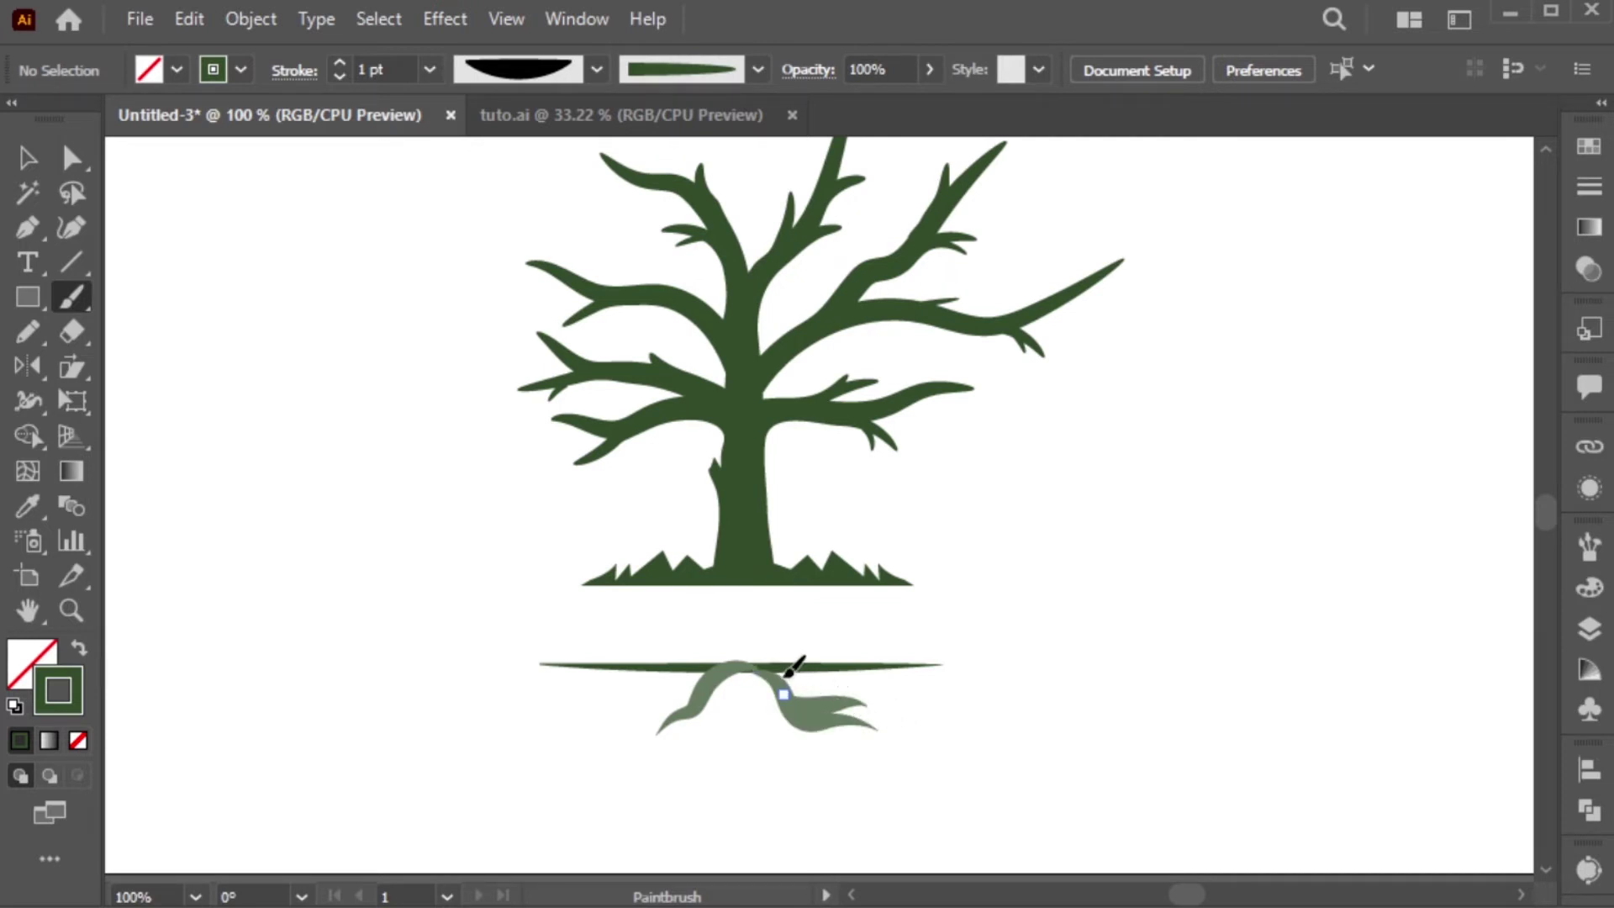
drag(788, 673, 915, 699)
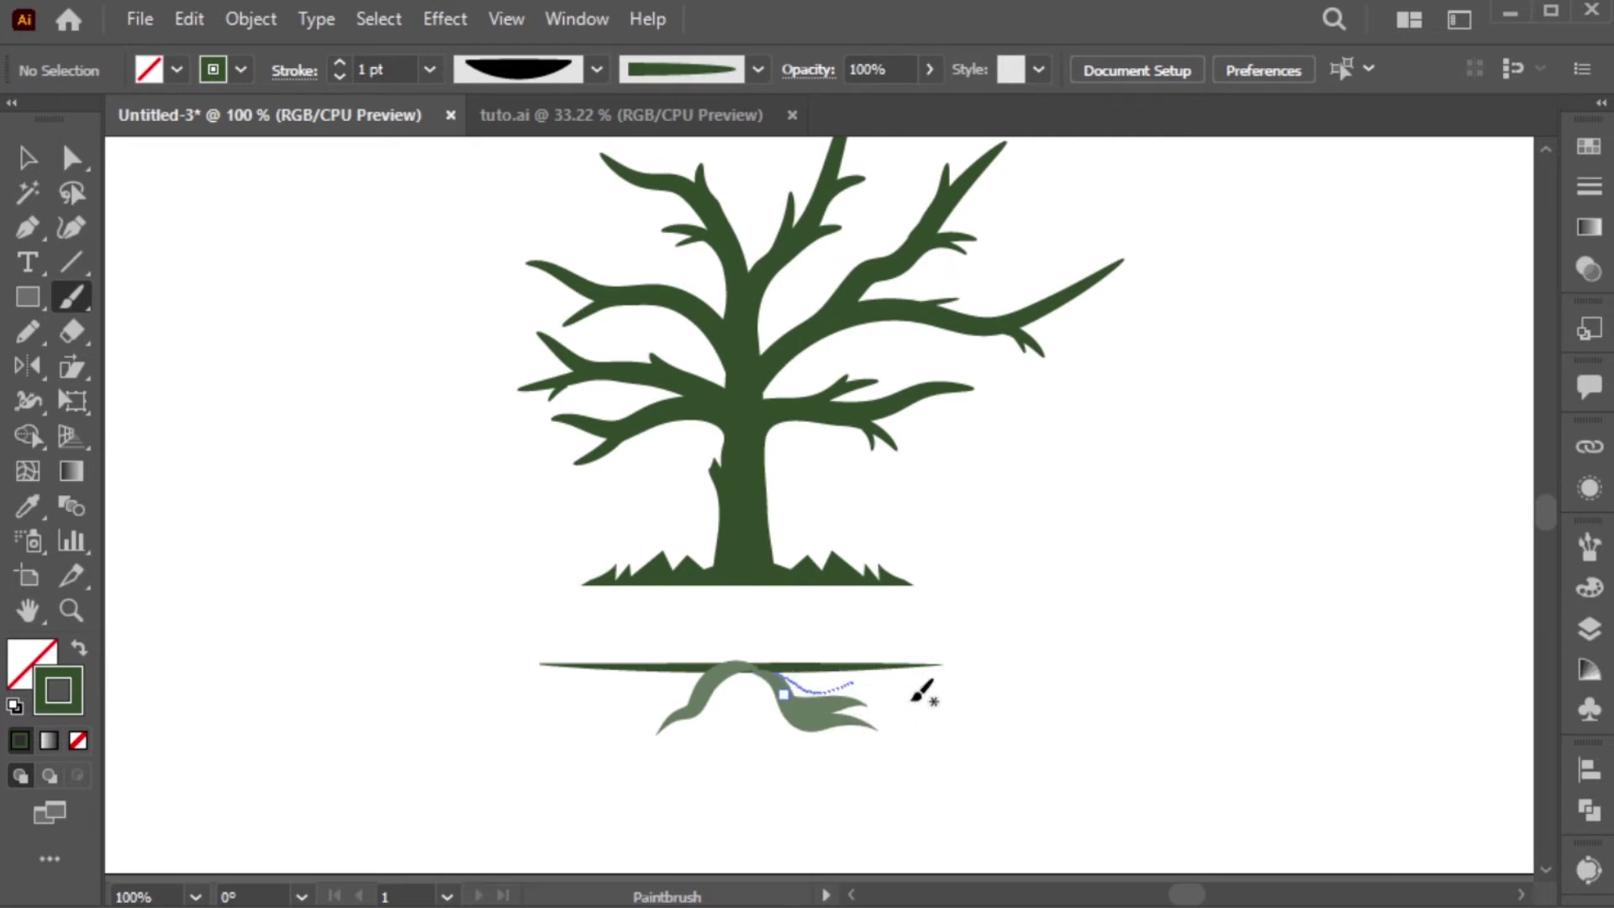
- Set the brush stroke to 0.5 pt and paint finer roots branching from the main roots on both sides and in the middle
click(430, 69)
click(439, 132)
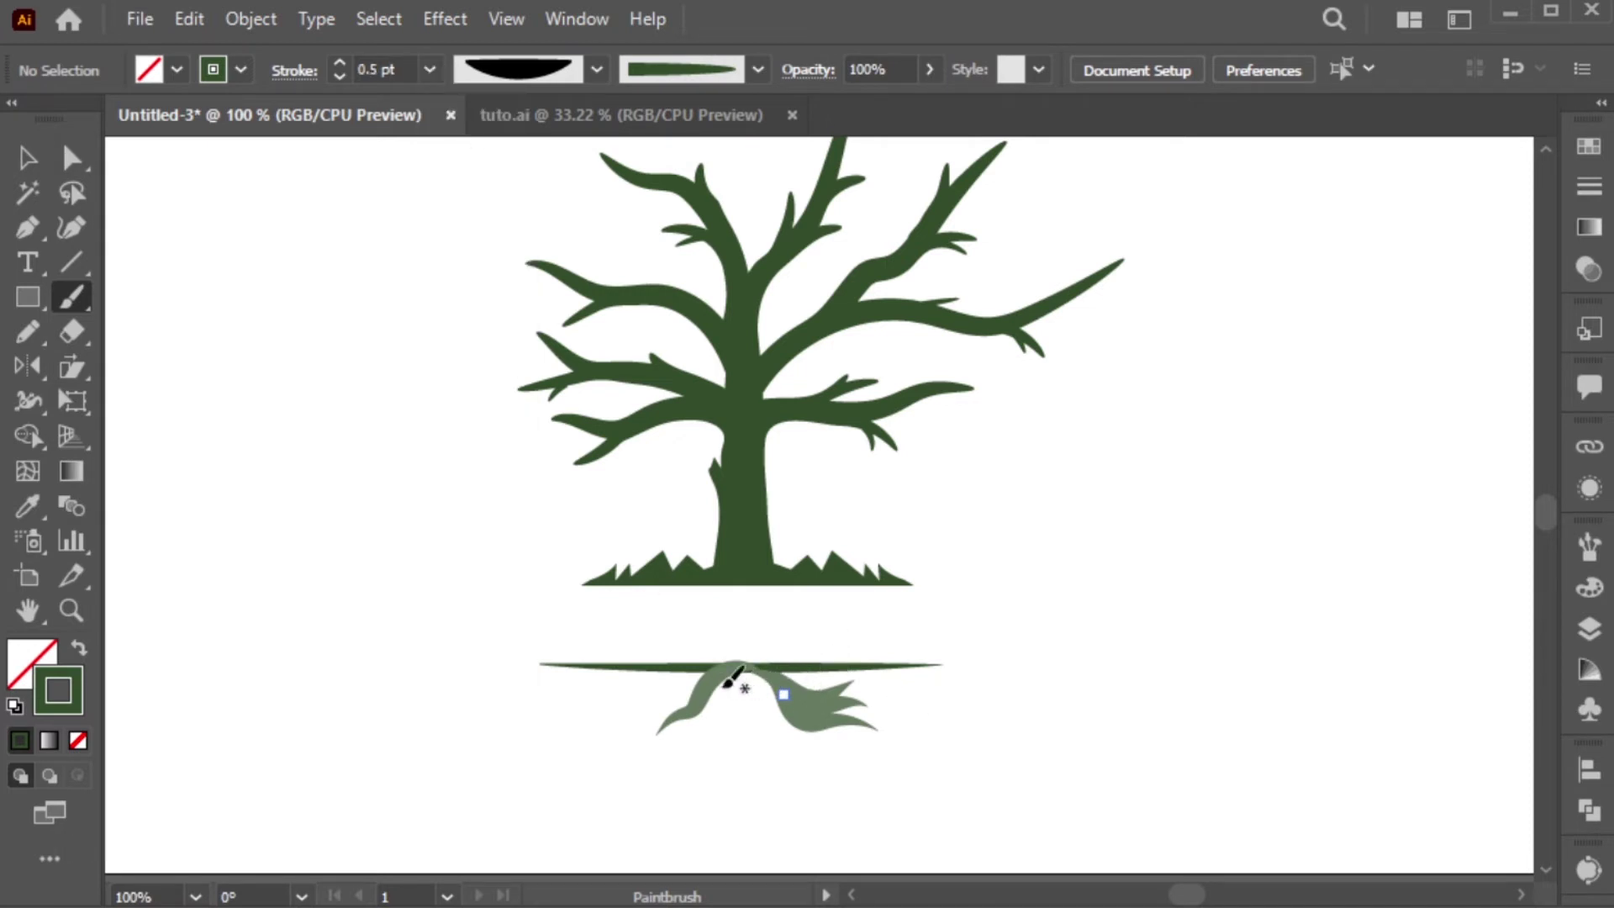
drag(710, 713, 624, 712)
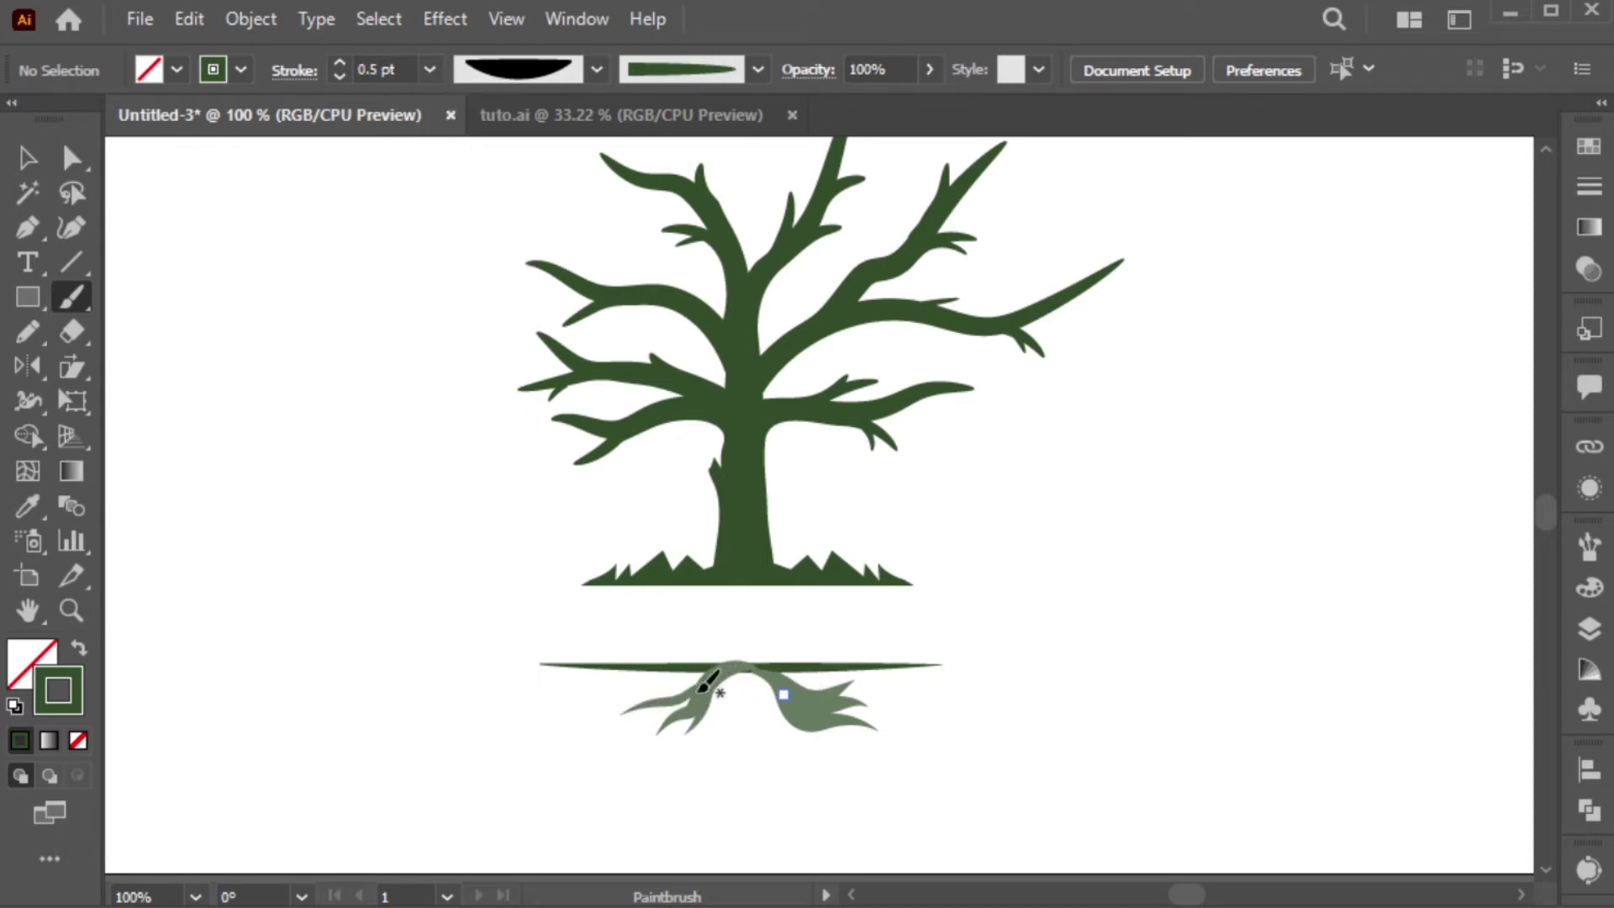
mouse_move(709, 666)
mouse_down()
mouse_move(662, 694)
mouse_move(622, 682)
mouse_up()
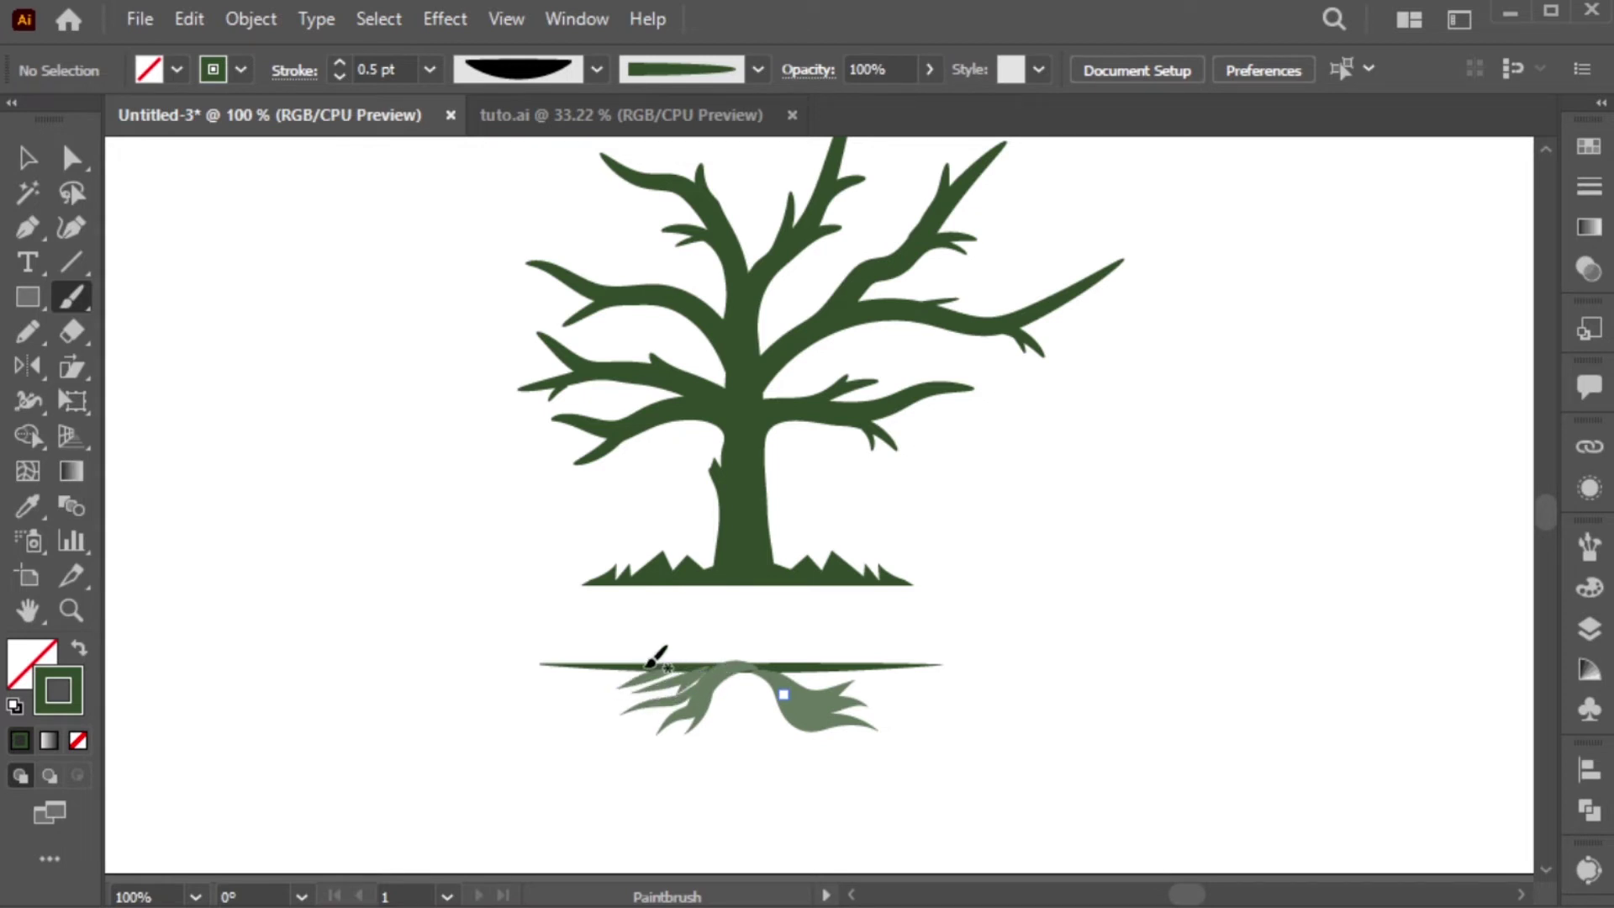
drag(733, 668, 824, 739)
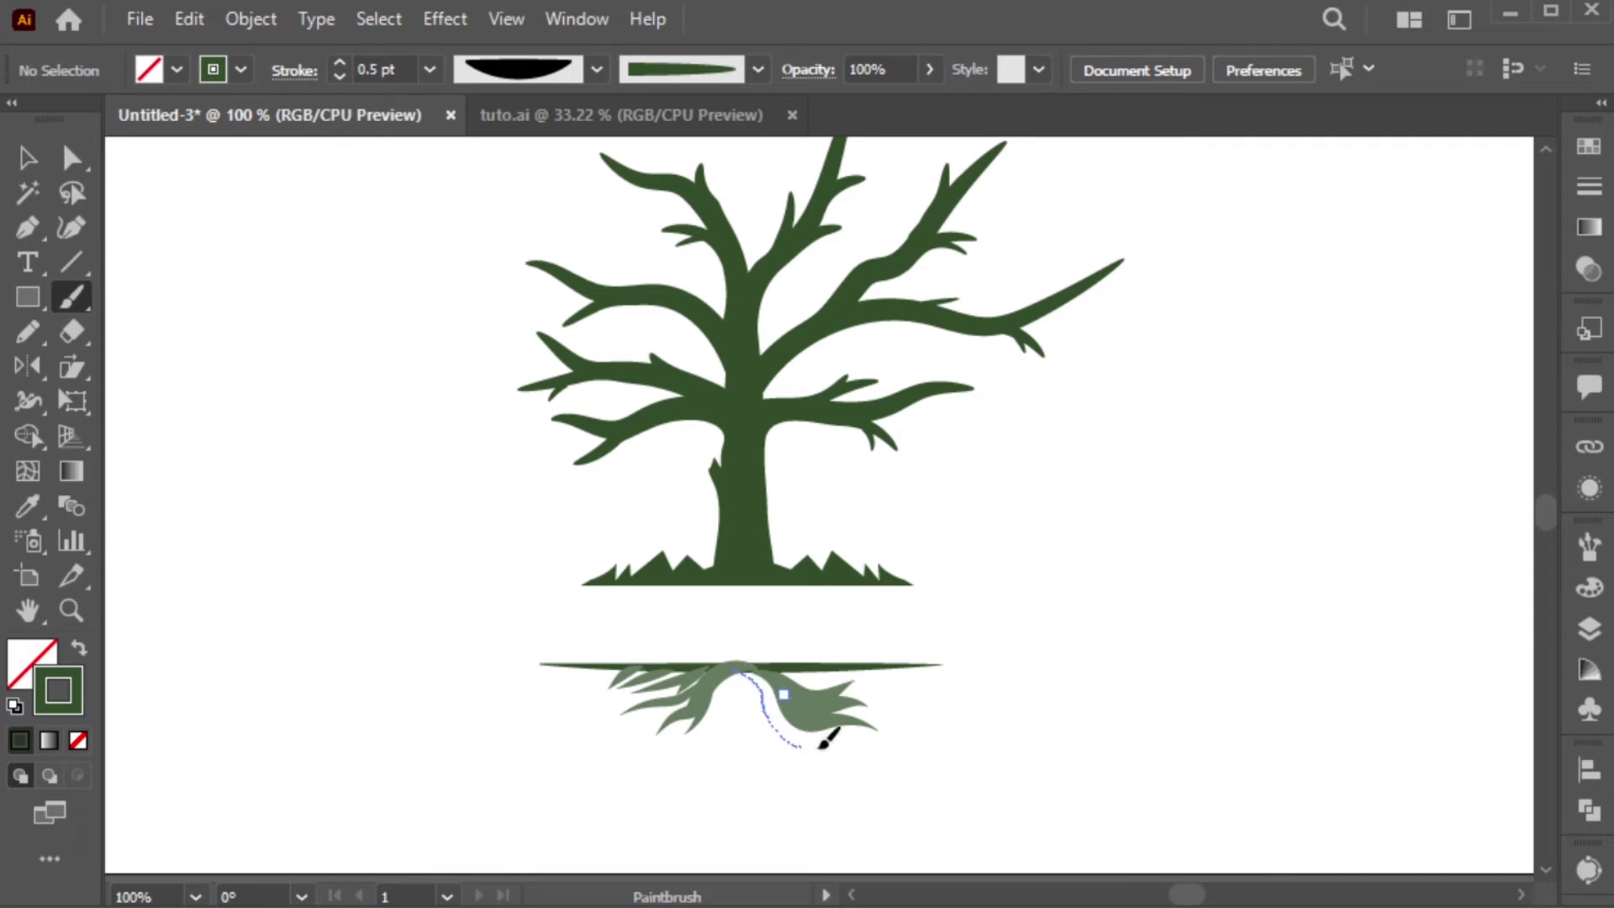
drag(754, 659, 728, 729)
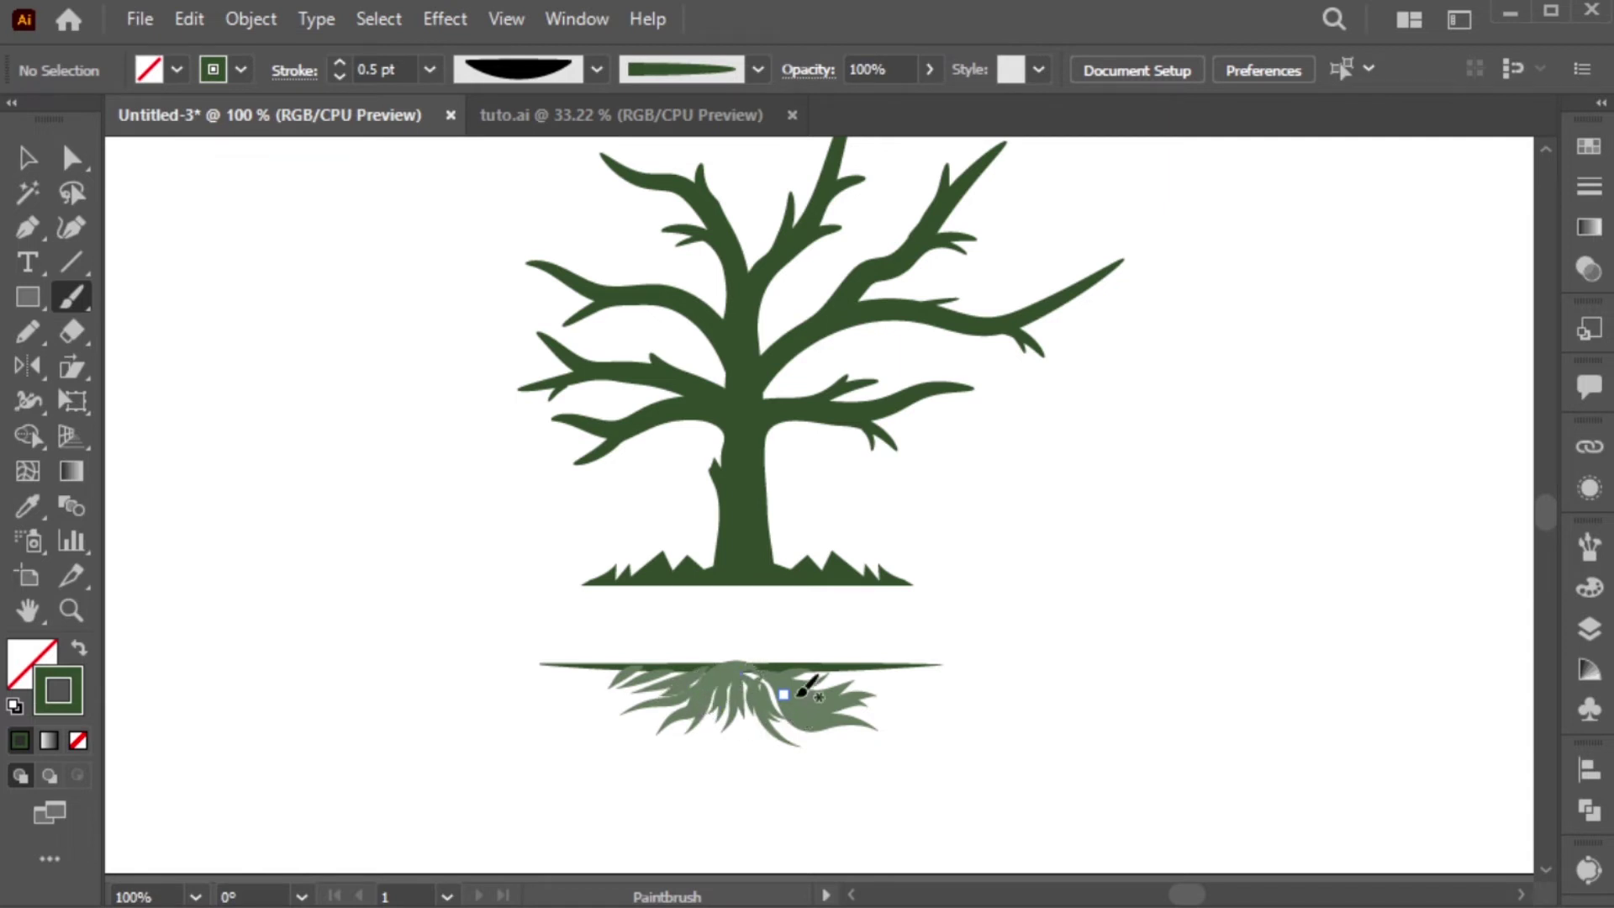
- Paint one more fine root on the right side and expand the appearance of all the root strokes into shapes
drag(790, 714, 885, 736)
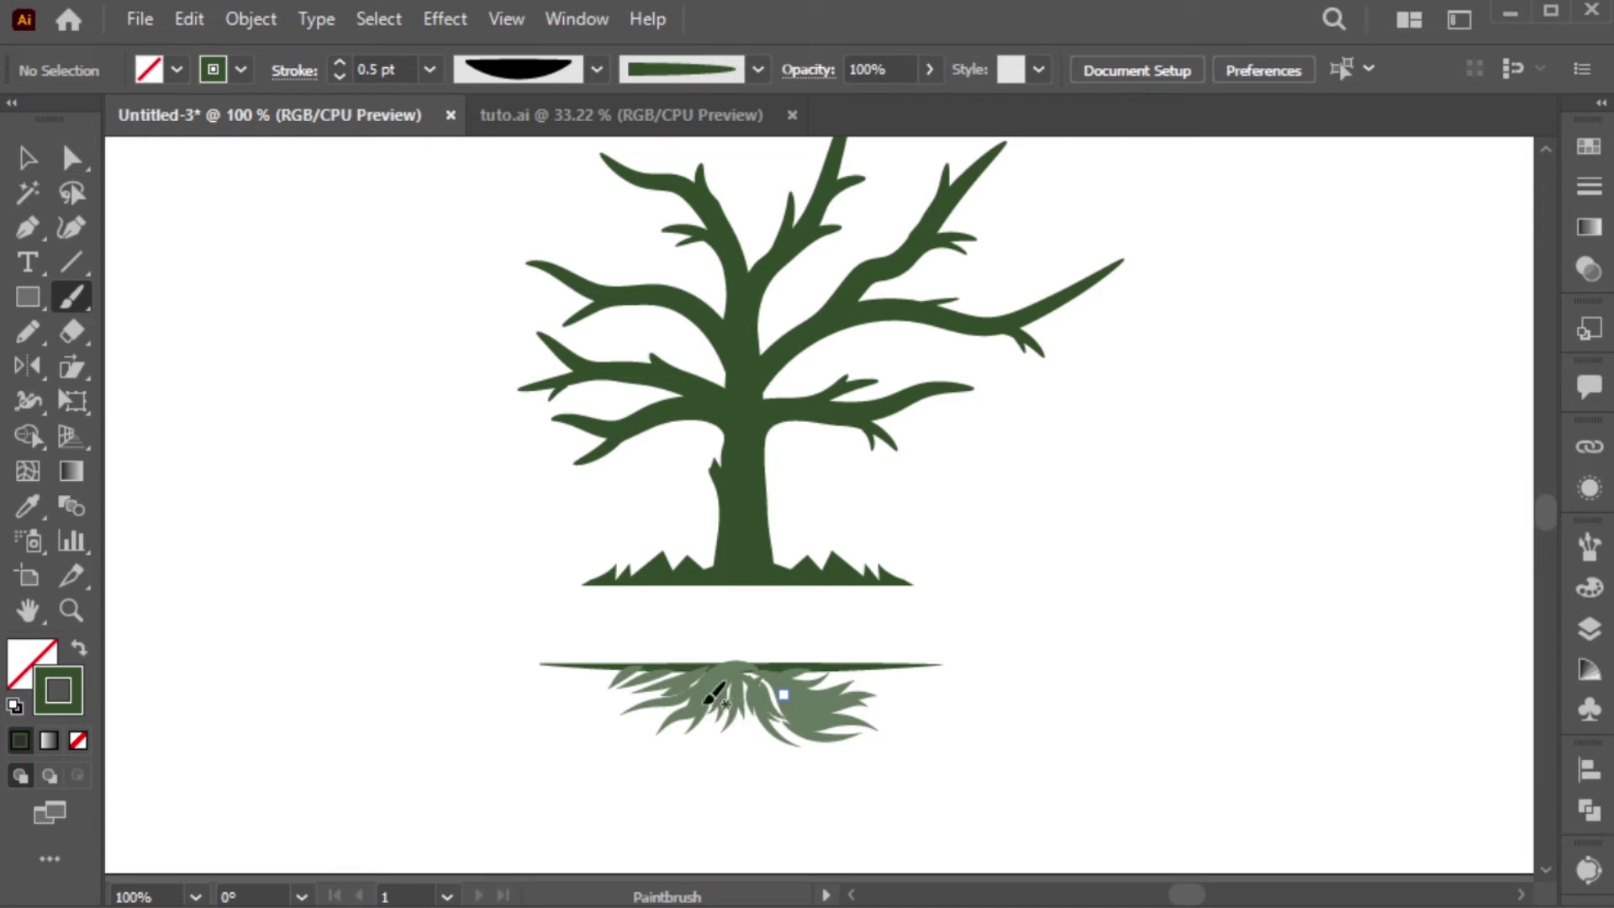
key(v)
drag(983, 803, 594, 673)
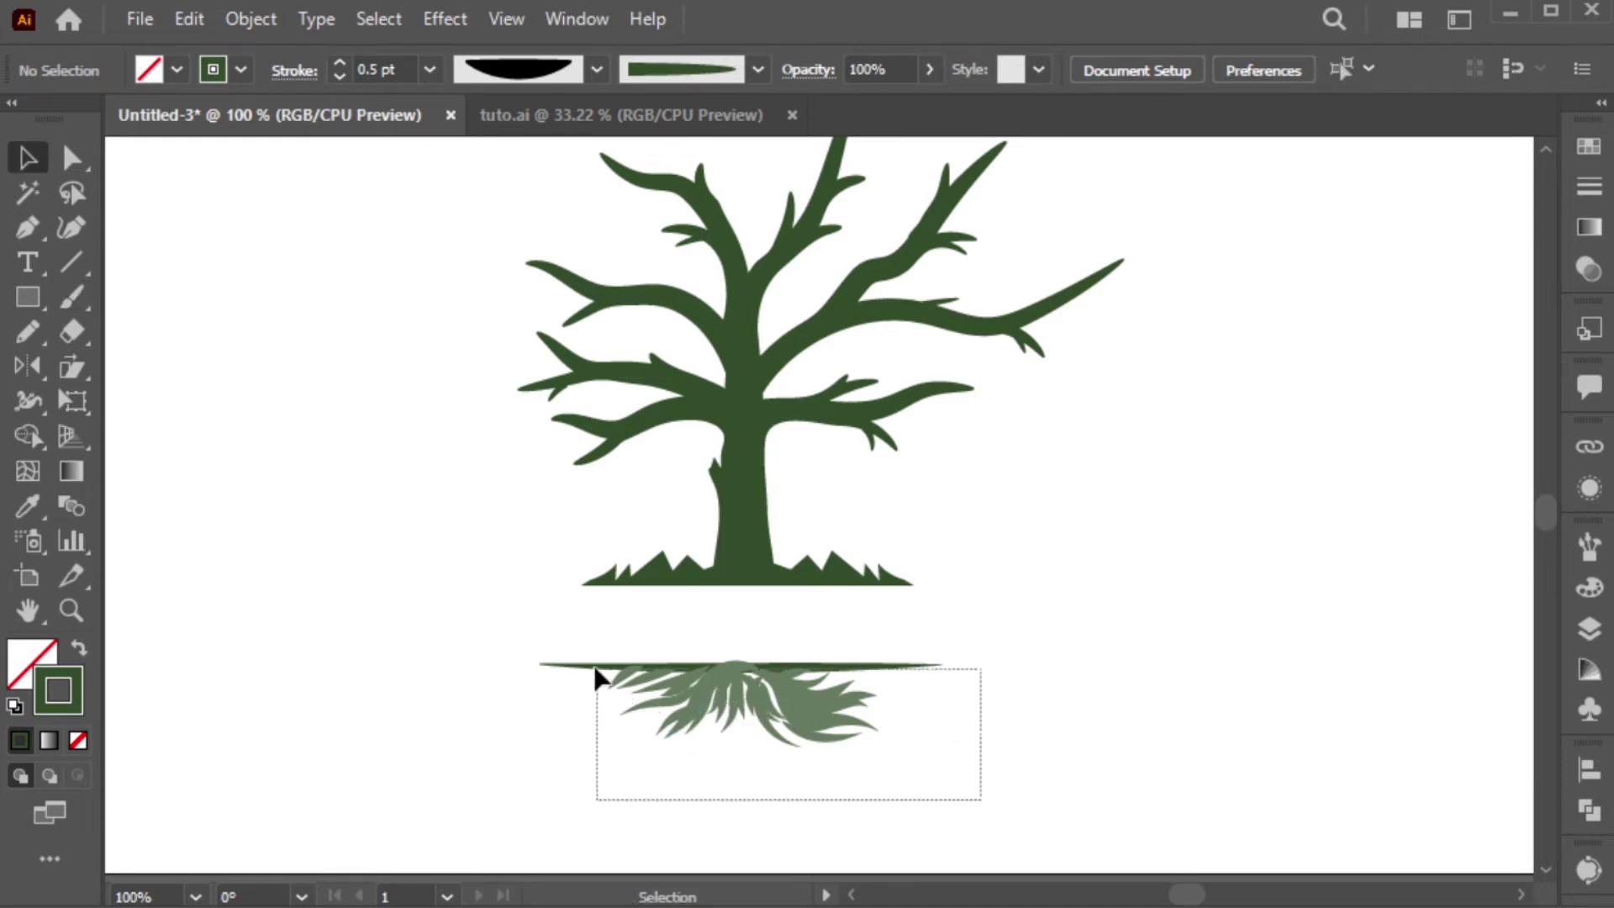
click(244, 21)
click(370, 278)
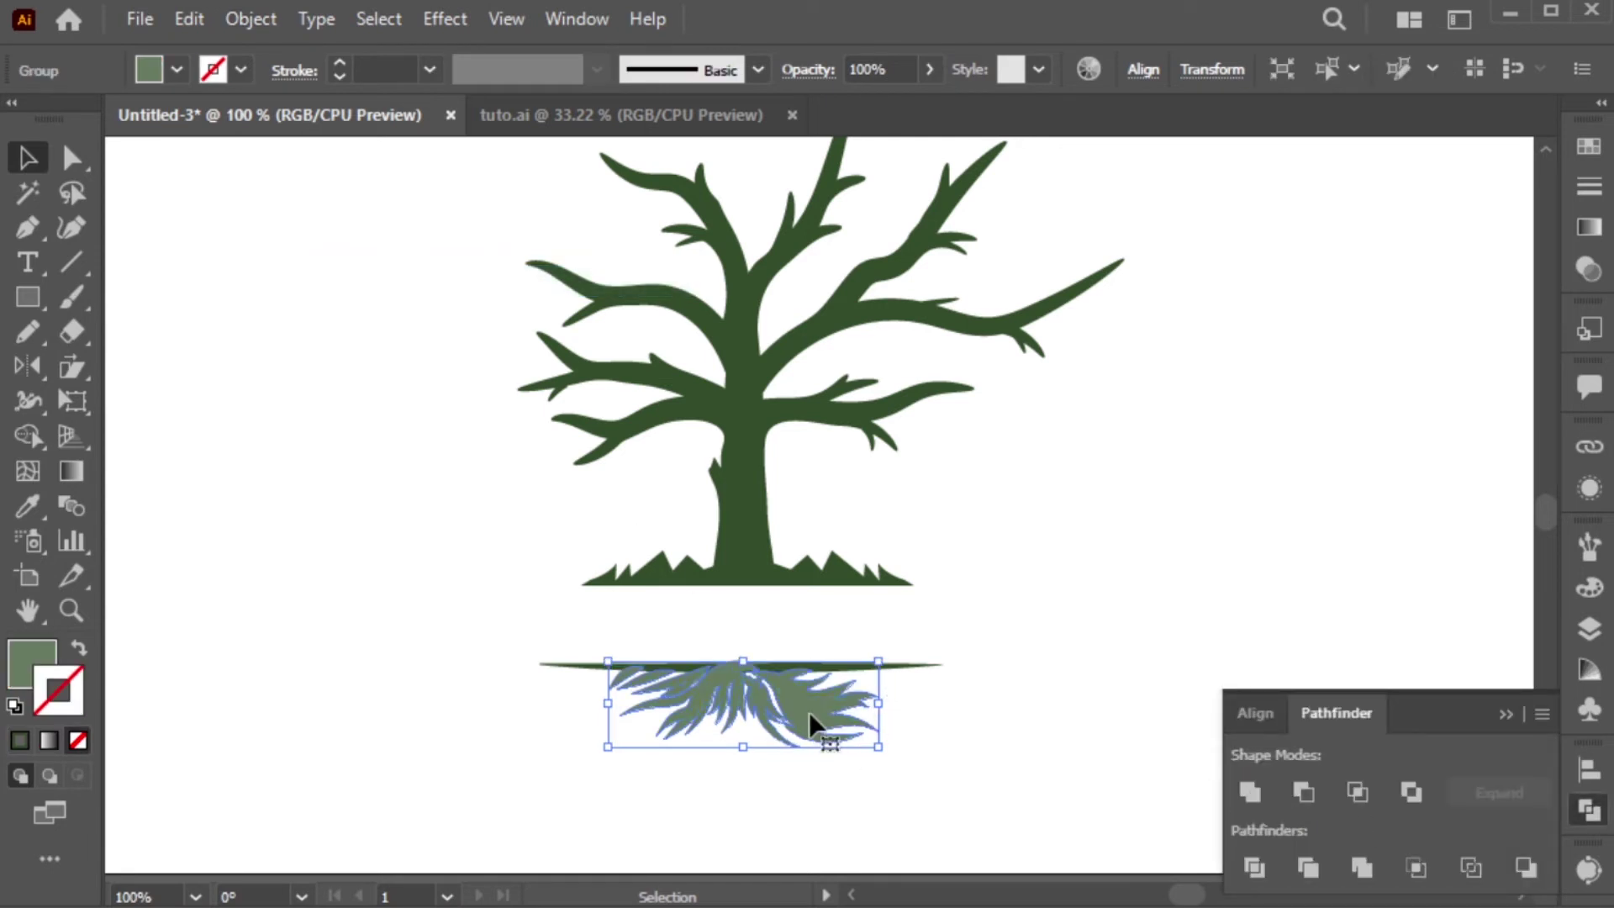
- Fill the expanded roots with the tree's dark green and shift them up slightly onto the ground line
key(ctrl+space)
drag(566, 540, 1012, 799)
drag(1080, 602, 1030, 603)
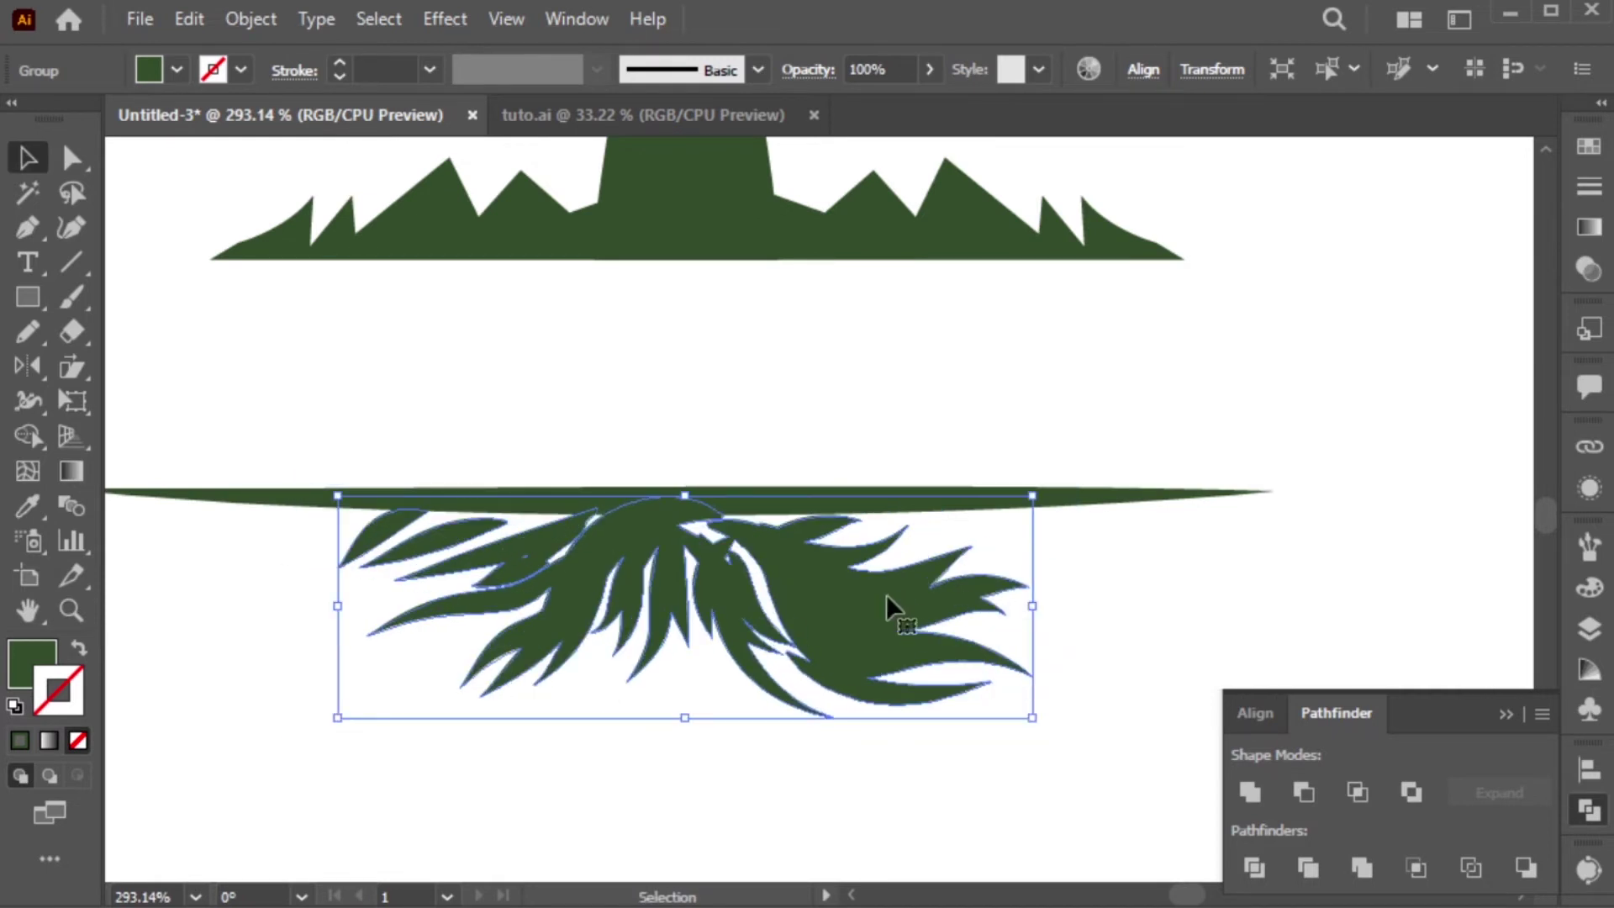
click(832, 681)
- Draw a closed Pencil shape over the gaps in the upper roots and match its fill to the roots' dark green
key(n)
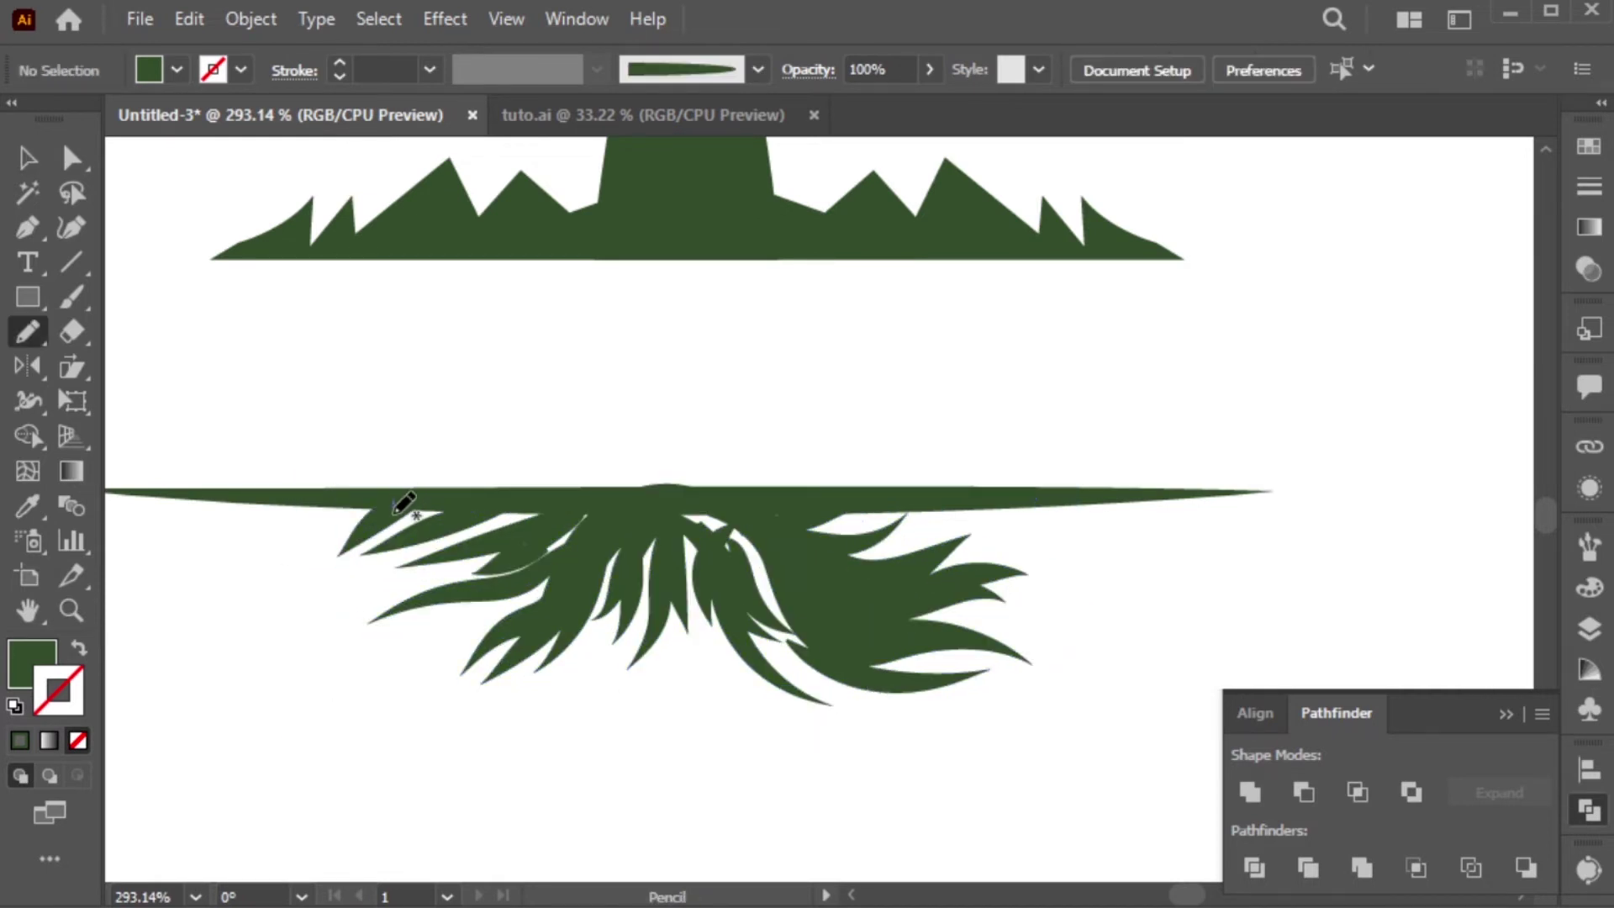
mouse_move(393, 503)
mouse_down()
mouse_move(570, 564)
mouse_move(647, 551)
mouse_move(730, 565)
mouse_move(785, 620)
mouse_move(795, 594)
mouse_move(743, 506)
mouse_move(393, 509)
mouse_up()
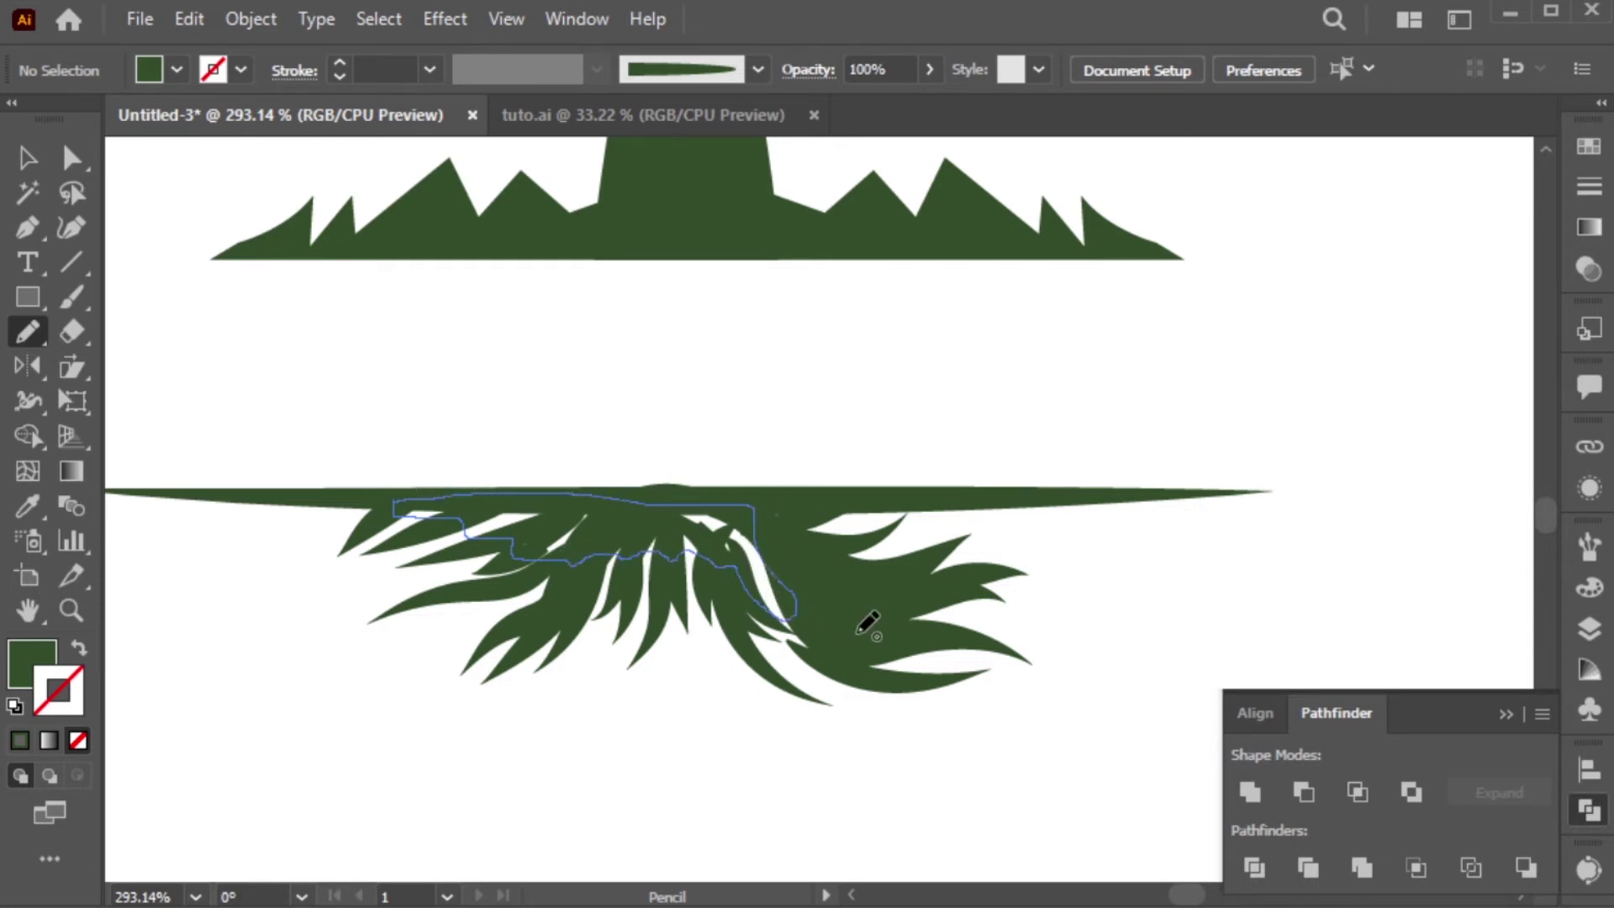
key(i)
click(888, 595)
key(v)
click(706, 767)
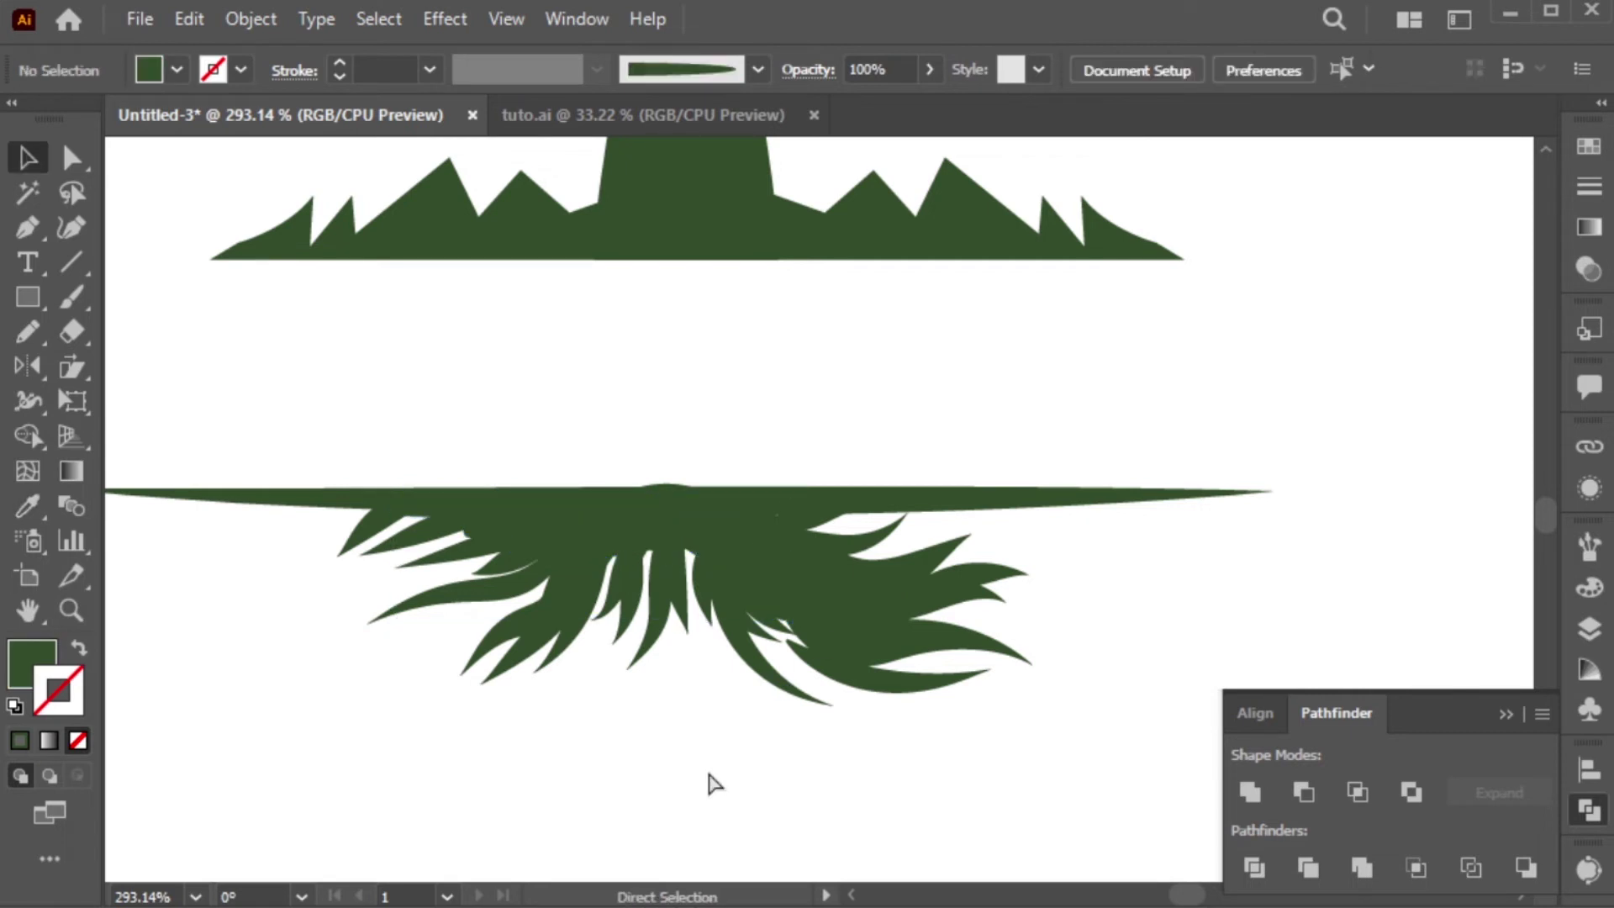
- Unite the roots and the gap-filling shape into one shape, leaving out the ground line
key(ctrl+minus)
key(ctrl+minus)
key(ctrl+minus)
scroll(765, 740, up, 1)
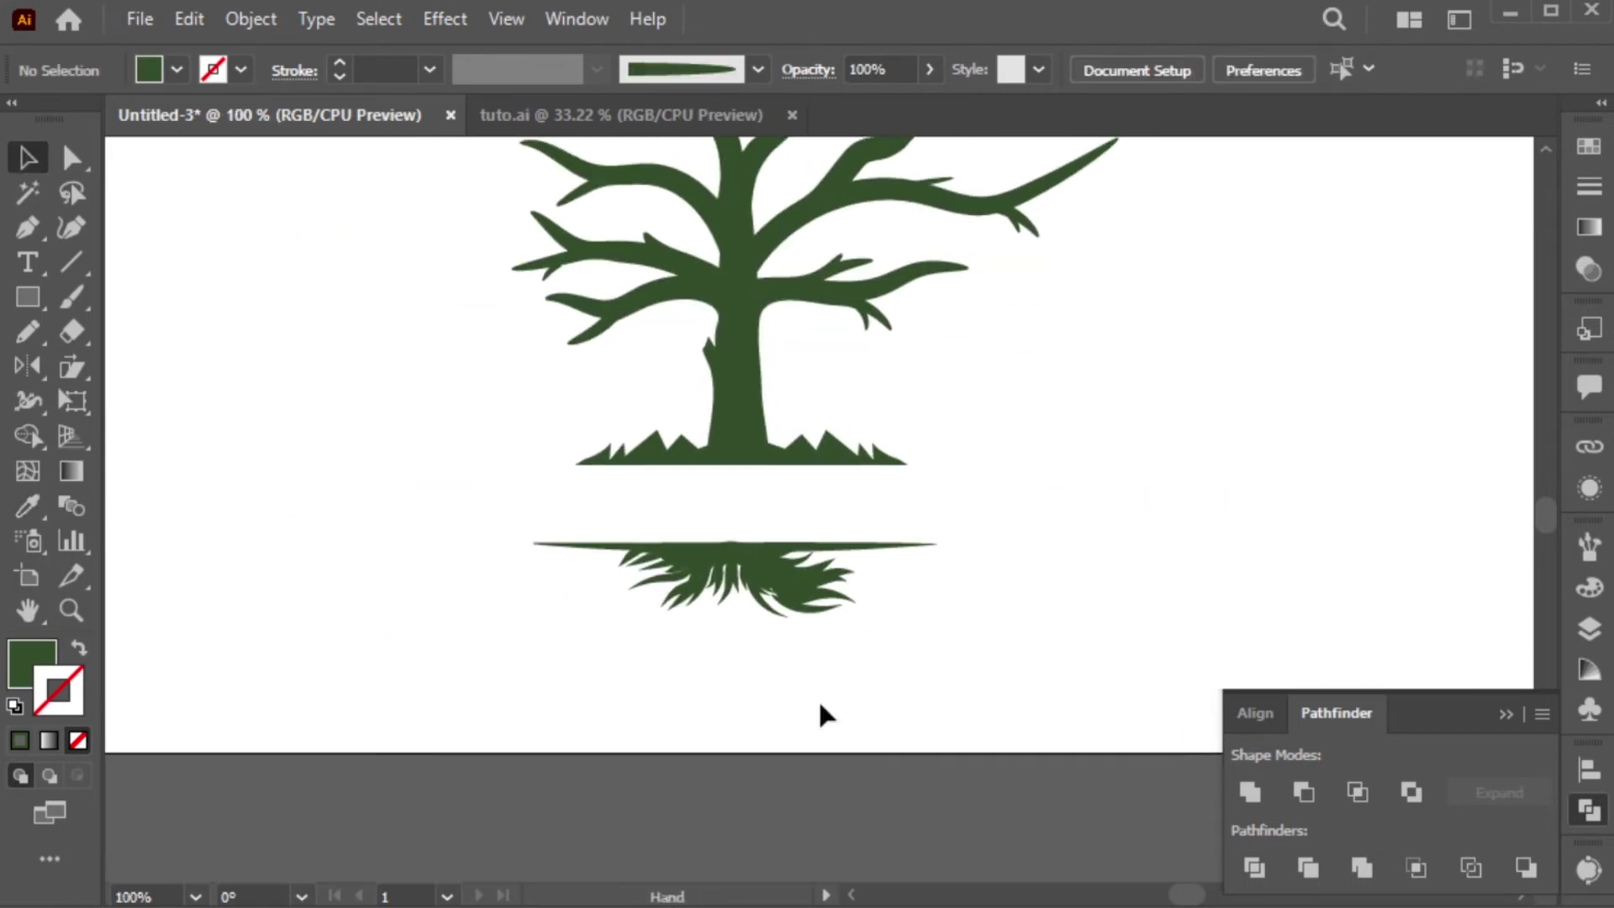
click(778, 577)
drag(552, 407, 983, 732)
shift+click(886, 572)
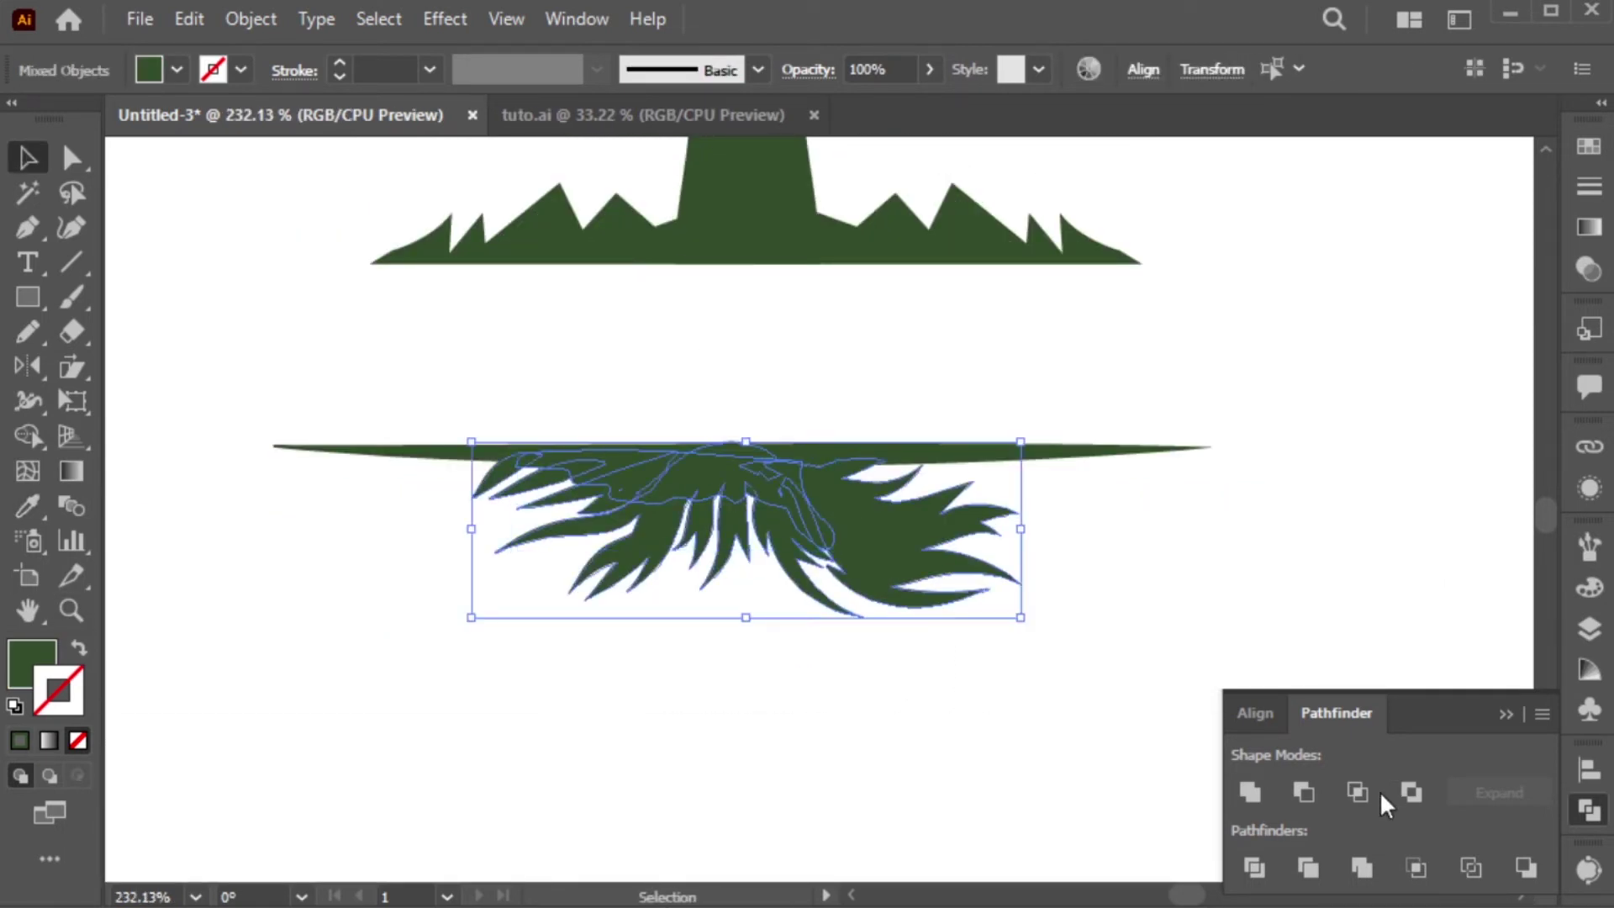
click(1251, 792)
- Erase the right half of the united roots and trim the remaining half's upper edge along the ground line
key(shift+e)
mouse_move(1179, 706)
alt+mouse_down()
mouse_move(830, 489)
mouse_move(739, 414)
mouse_move(753, 392)
alt+mouse_up()
ctrl+click(868, 664)
ctrl+click(669, 491)
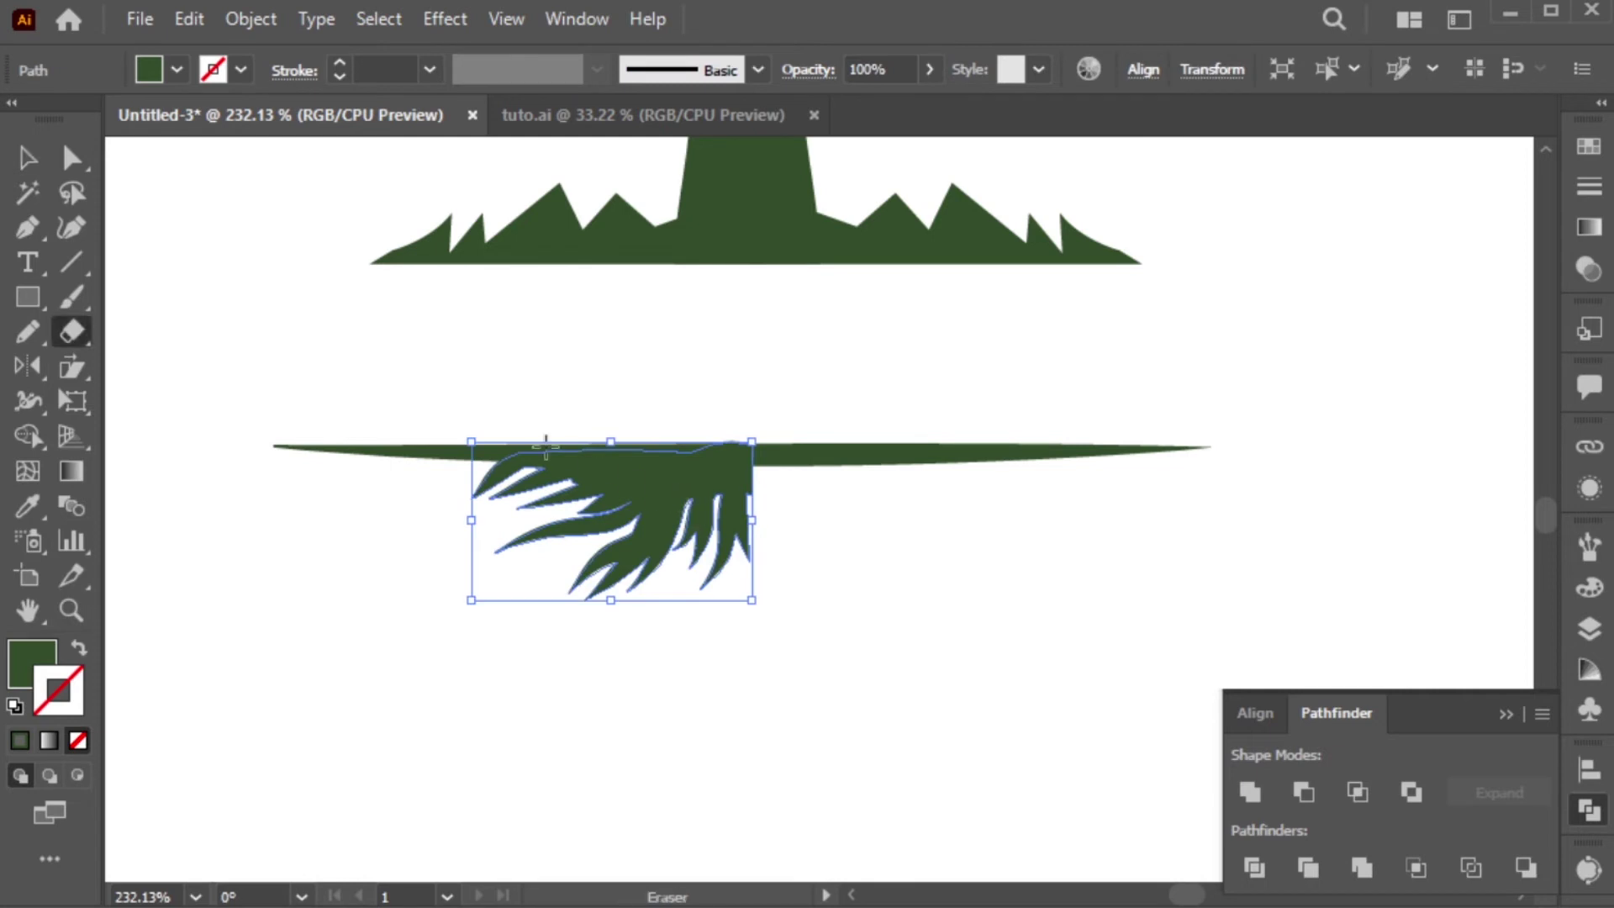
mouse_move(432, 371)
alt+mouse_down()
mouse_move(764, 421)
mouse_move(815, 468)
alt+mouse_up()
ctrl+click(730, 540)
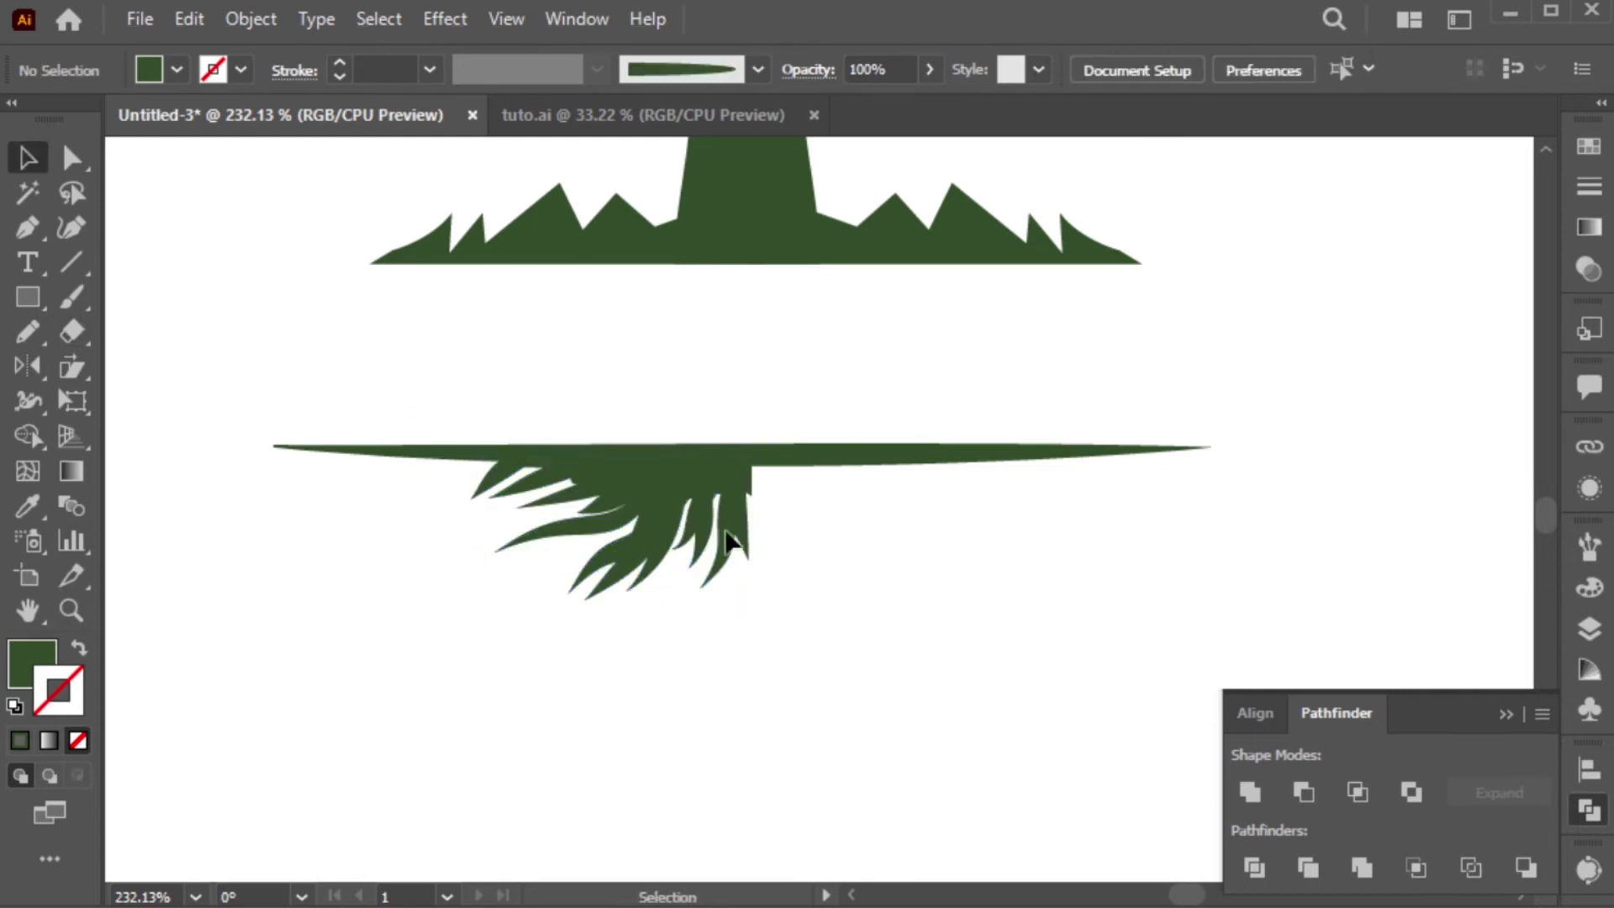
- Duplicate the left root half, reflect the copy across the vertical axis, and join it to the original at the middle
alt+drag(728, 540, 1052, 486)
key(o)
key(Return)
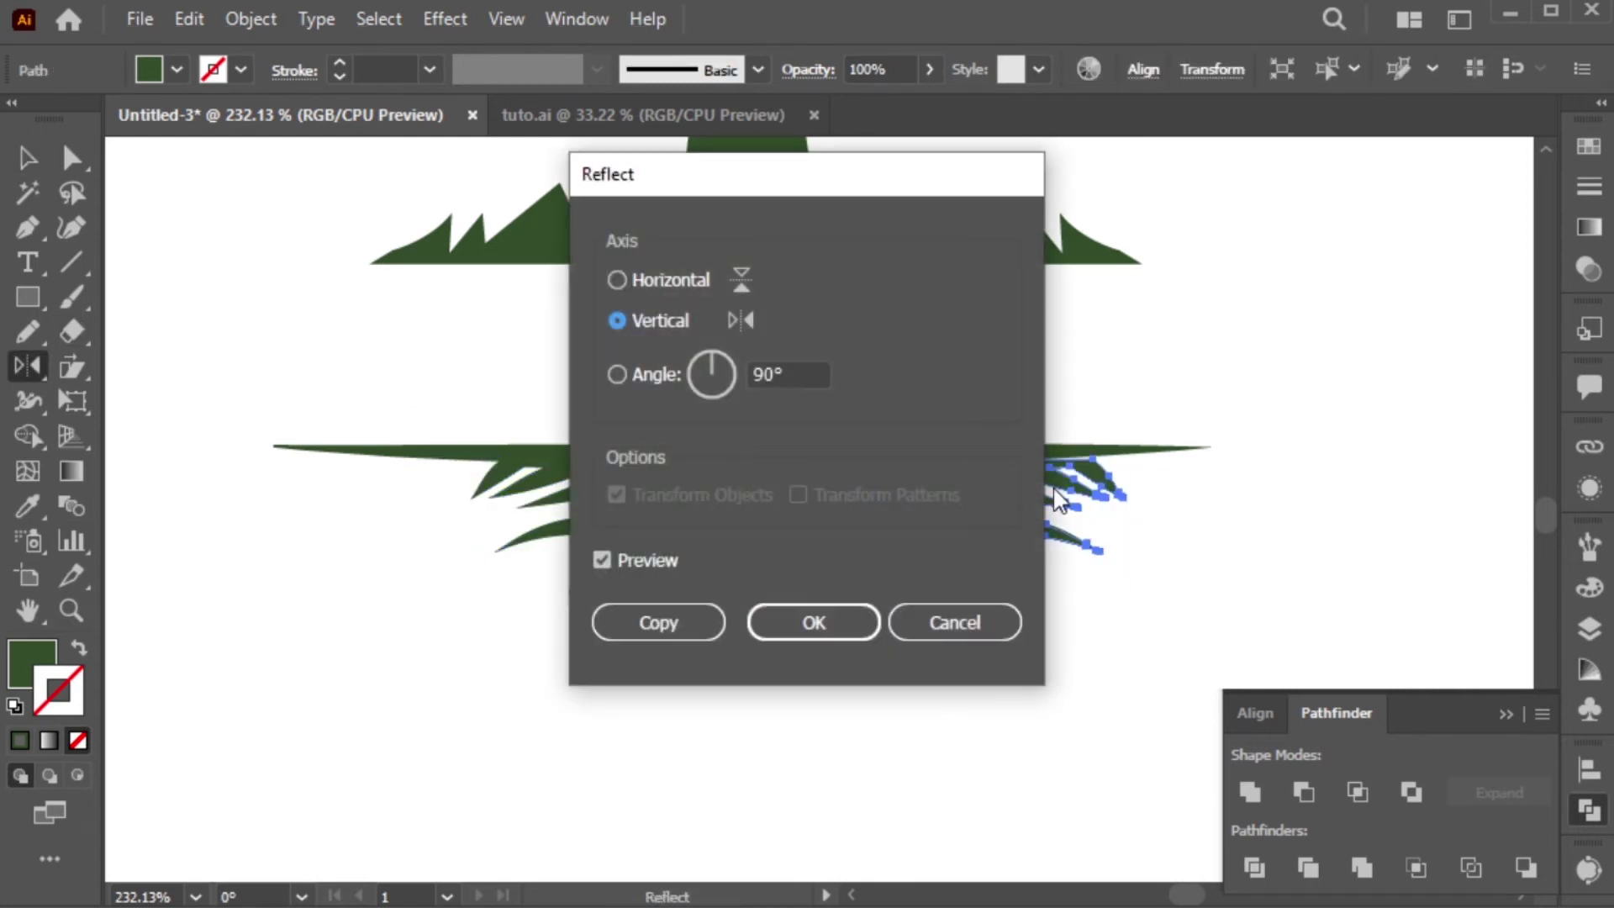
key(Return)
key(v)
click(972, 828)
drag(913, 494, 819, 473)
click(805, 662)
- Scale both root halves down from their centre and move them up against the middle of the ground line
drag(699, 559, 1127, 731)
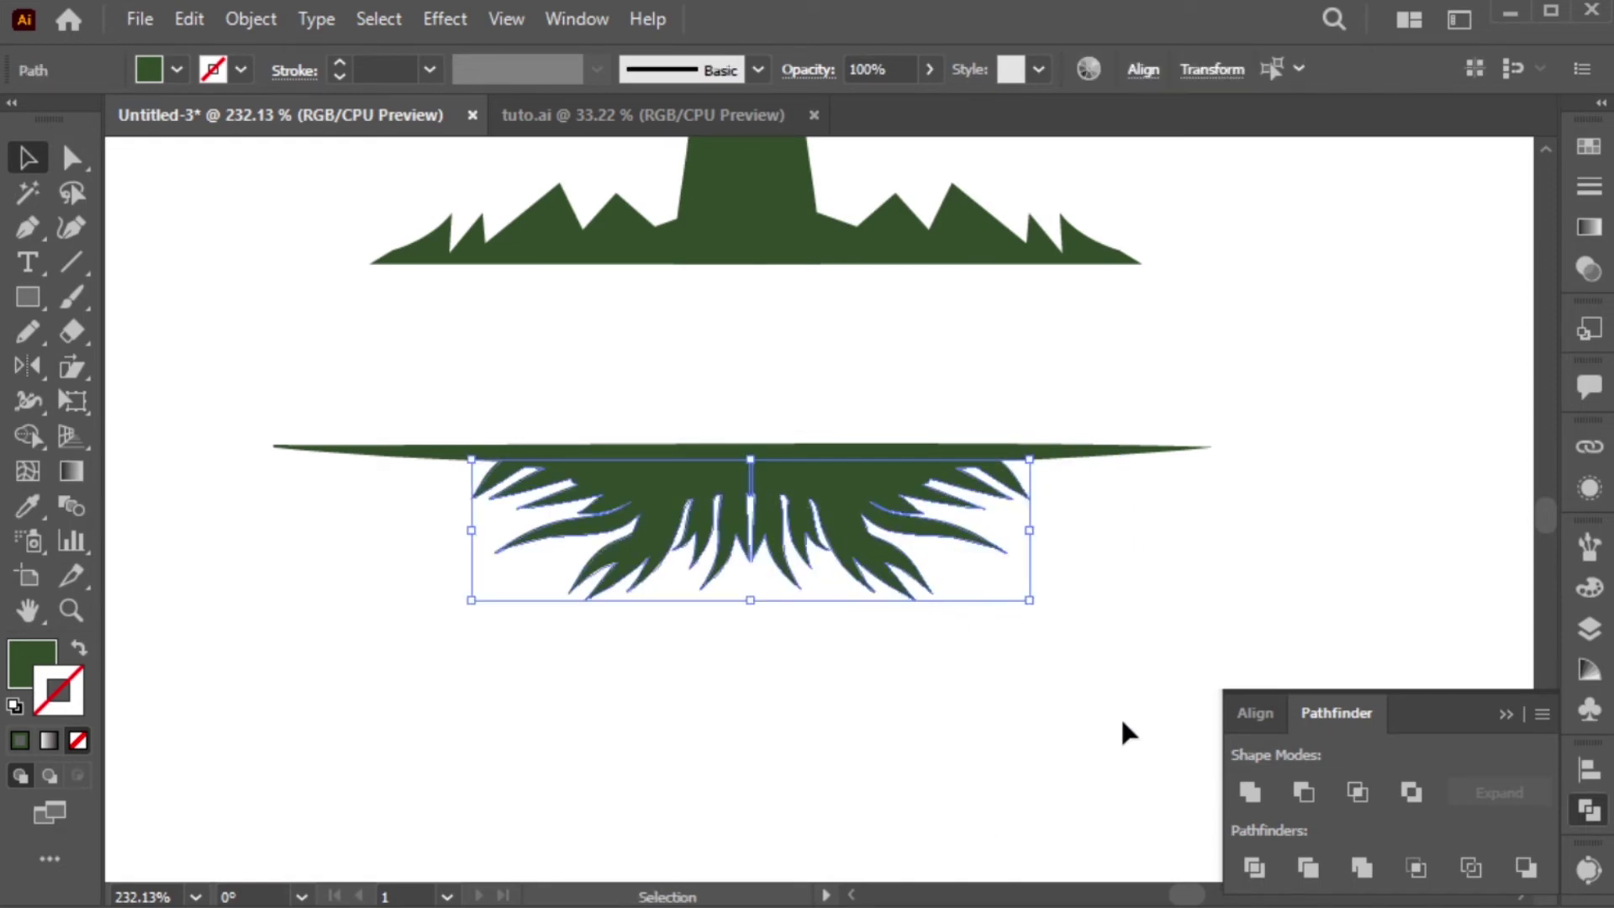
alt+drag(1030, 600, 994, 590)
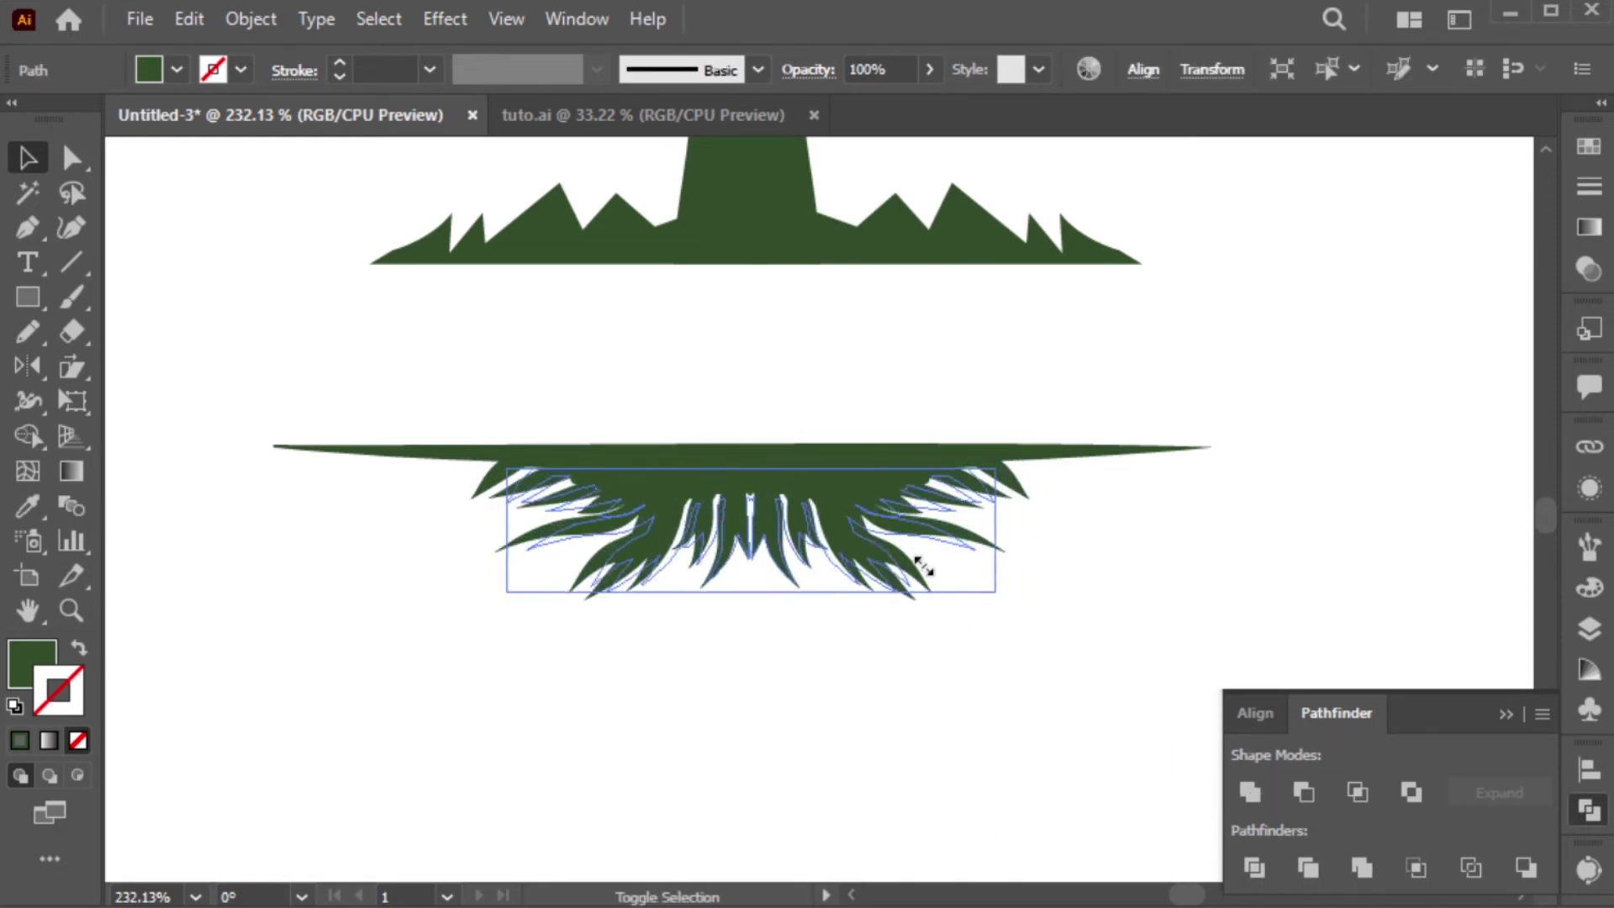
drag(786, 521, 768, 513)
click(857, 613)
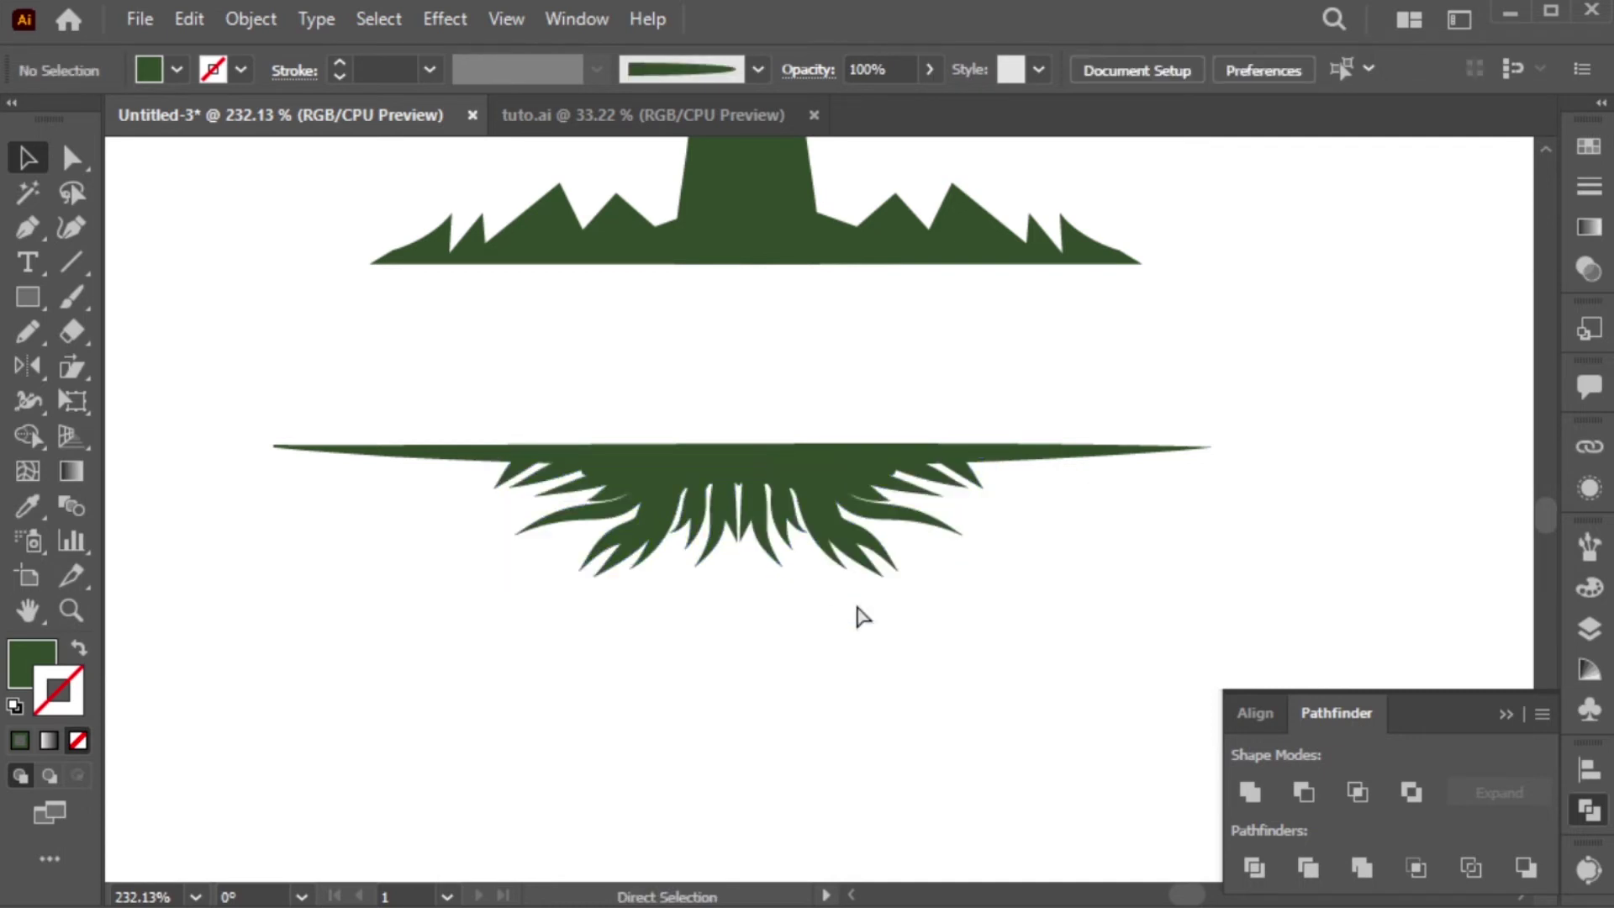
key(ctrl+minus)
key(ctrl+minus)
scroll(861, 672, up, 5)
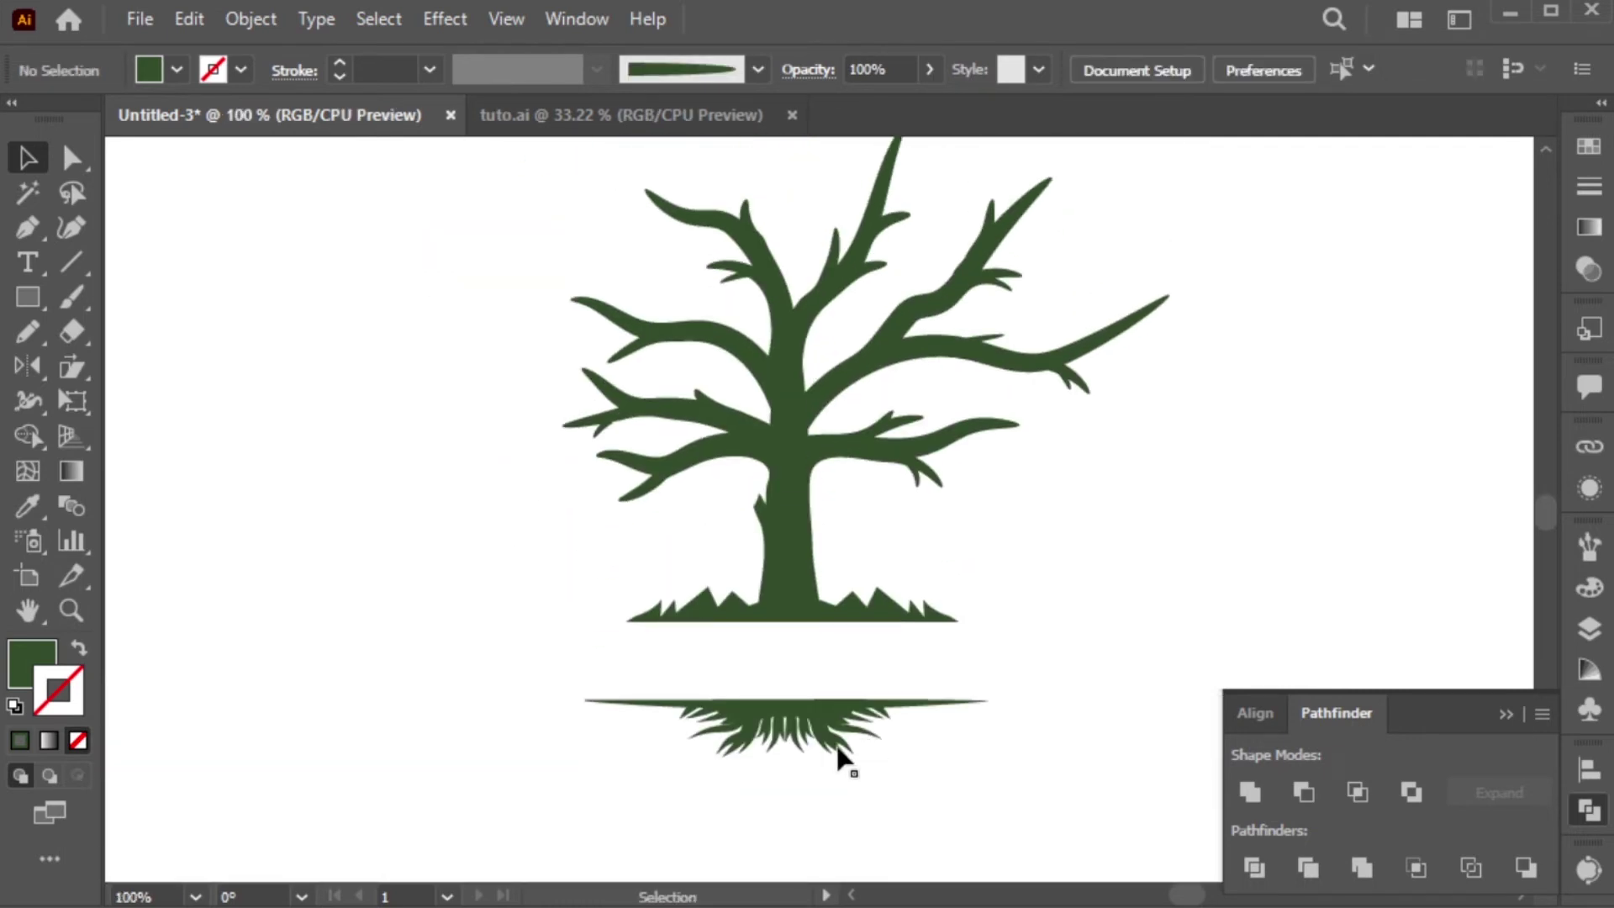
click(839, 747)
click(835, 786)
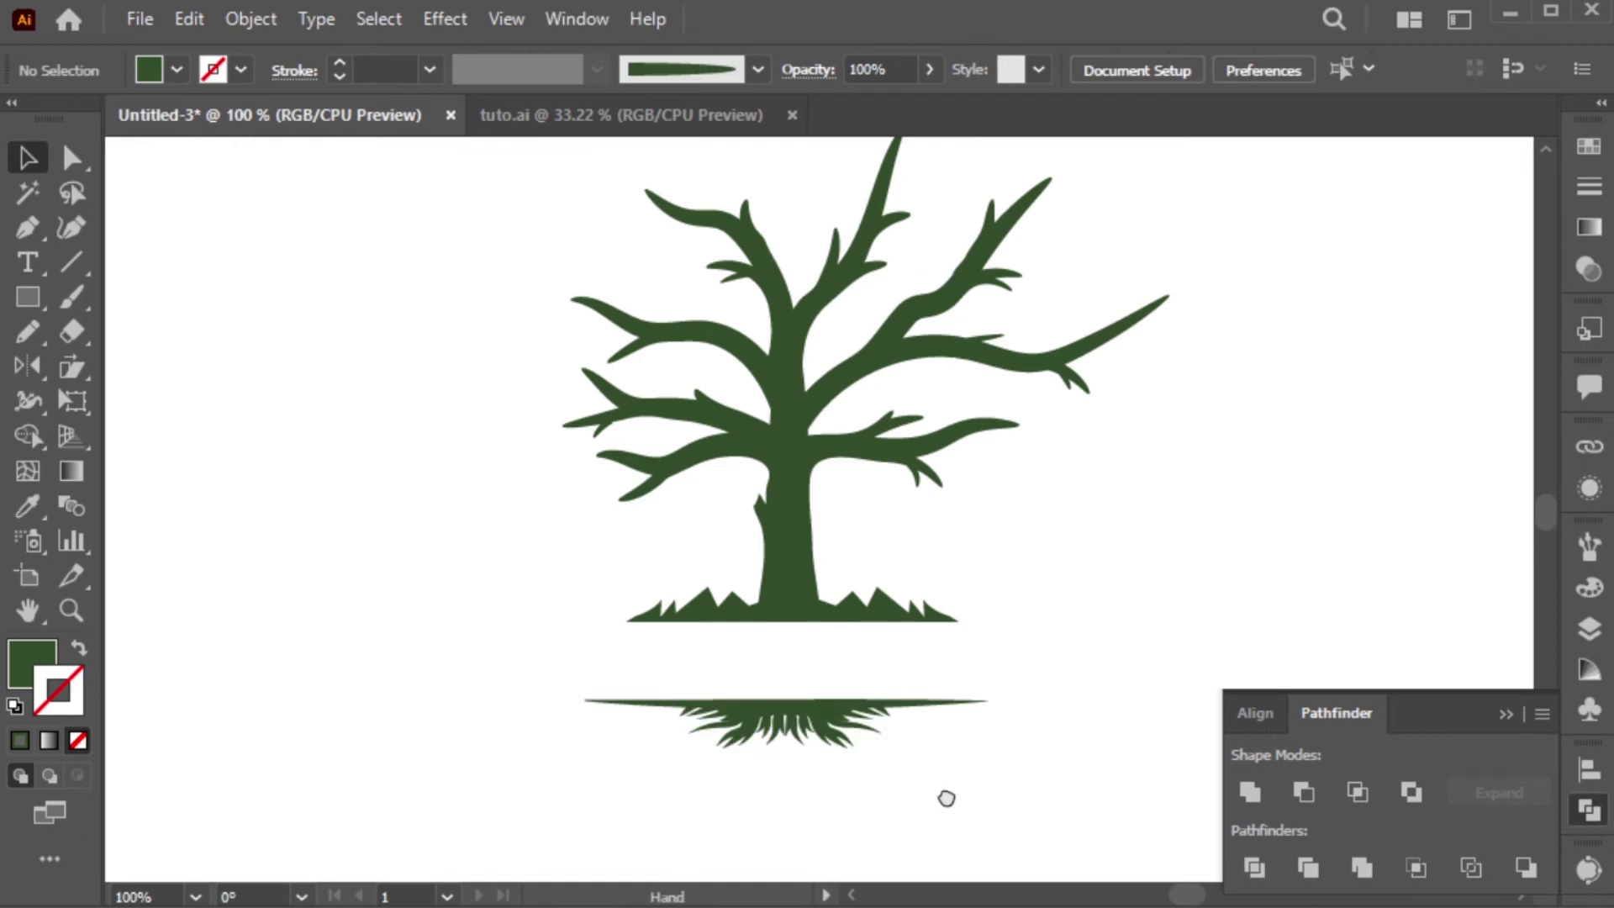
- Narrow the ground line and roots together from both sides to roughly the width of the grass
drag(943, 796, 901, 791)
key(ctrl+minus)
drag(977, 591, 635, 770)
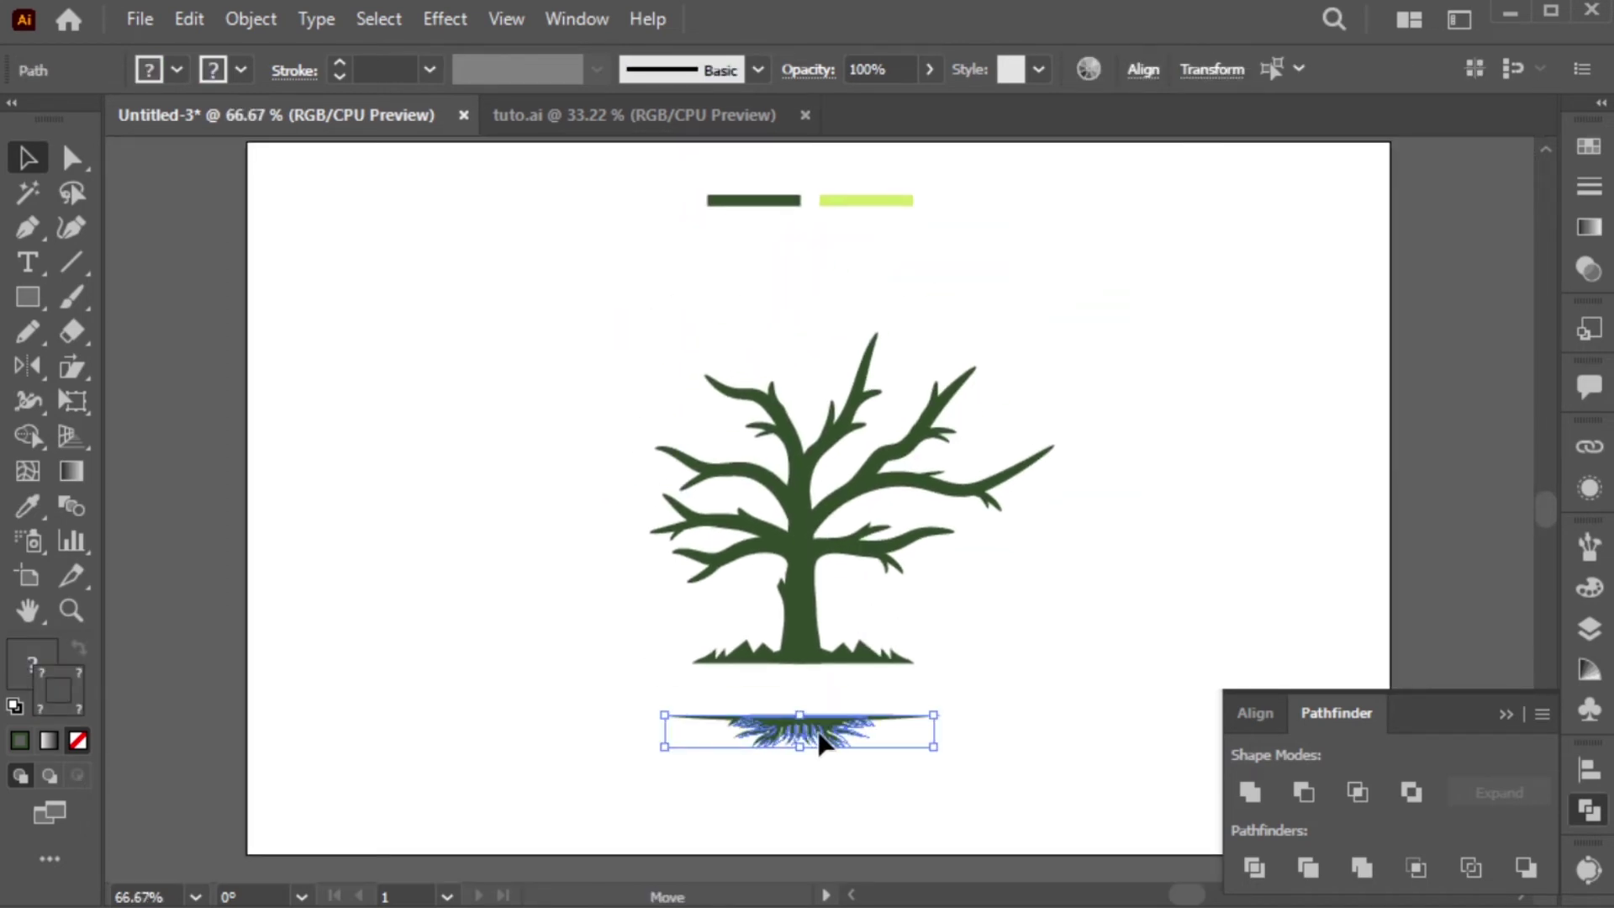
key(ctrl+space)
drag(830, 769, 1062, 749)
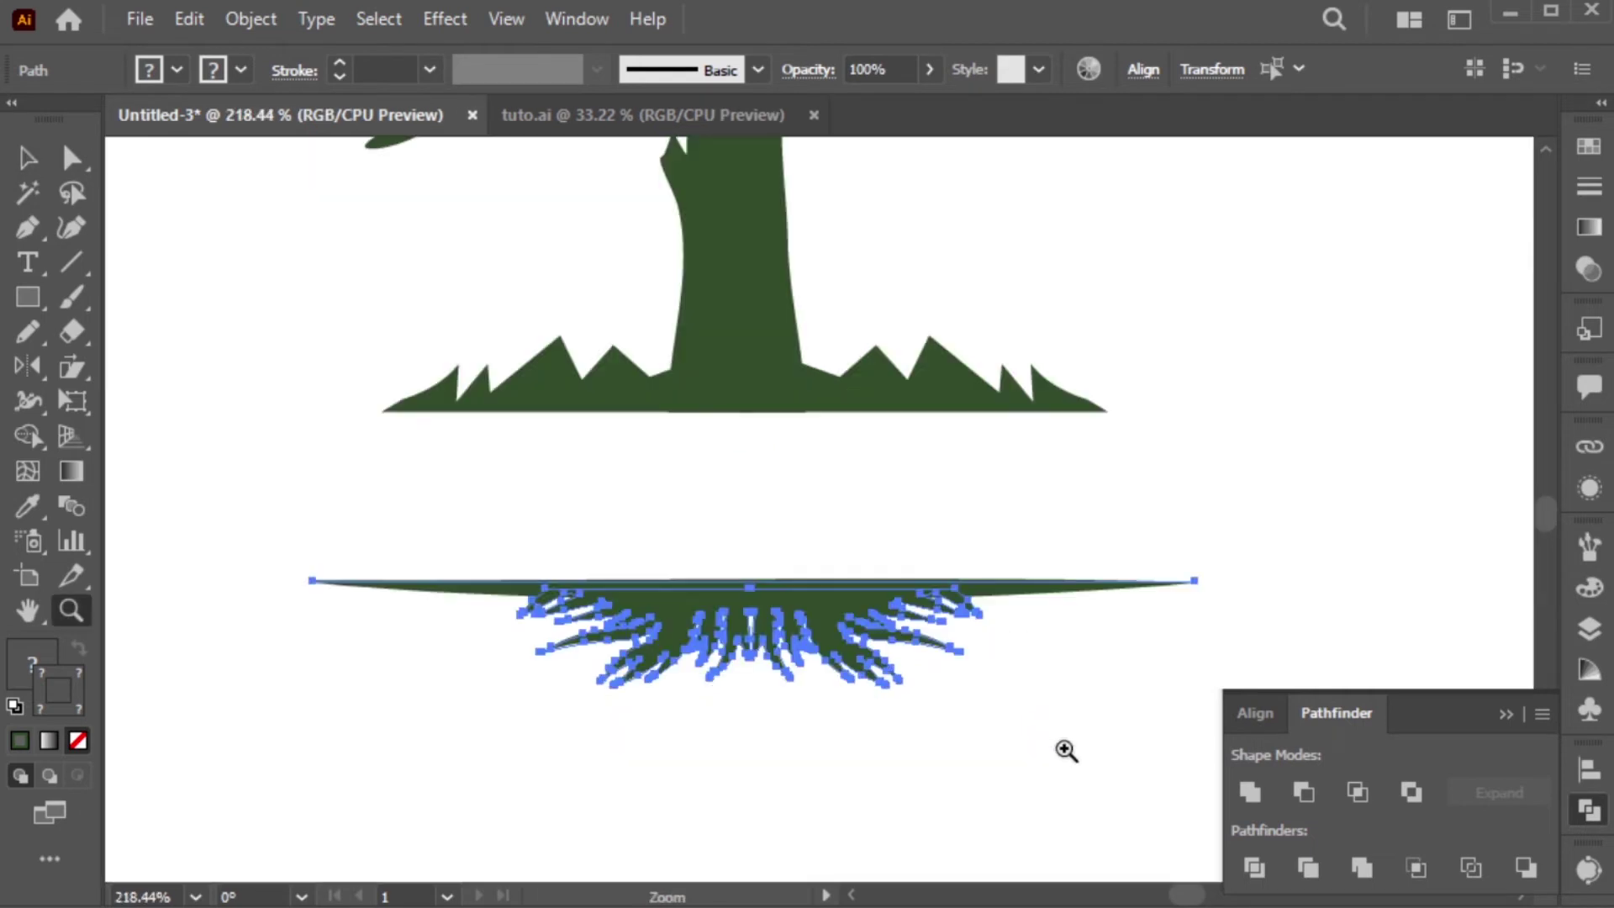
drag(1193, 638, 1132, 639)
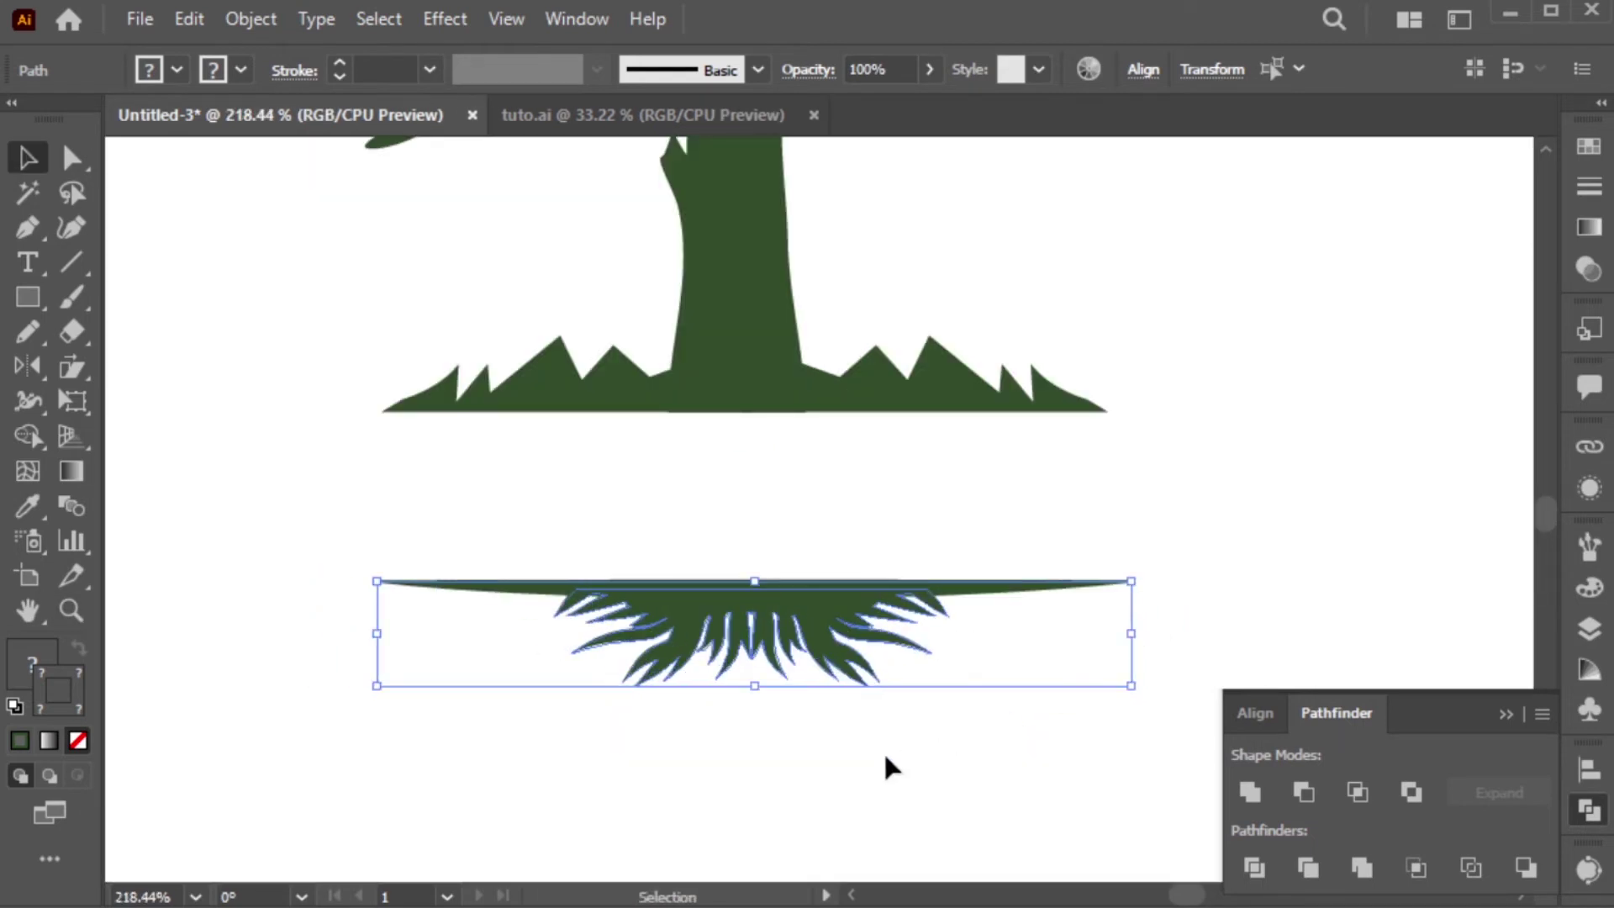
click(884, 750)
key(ctrl+minus)
key(ctrl+minus)
key(ctrl+minus)
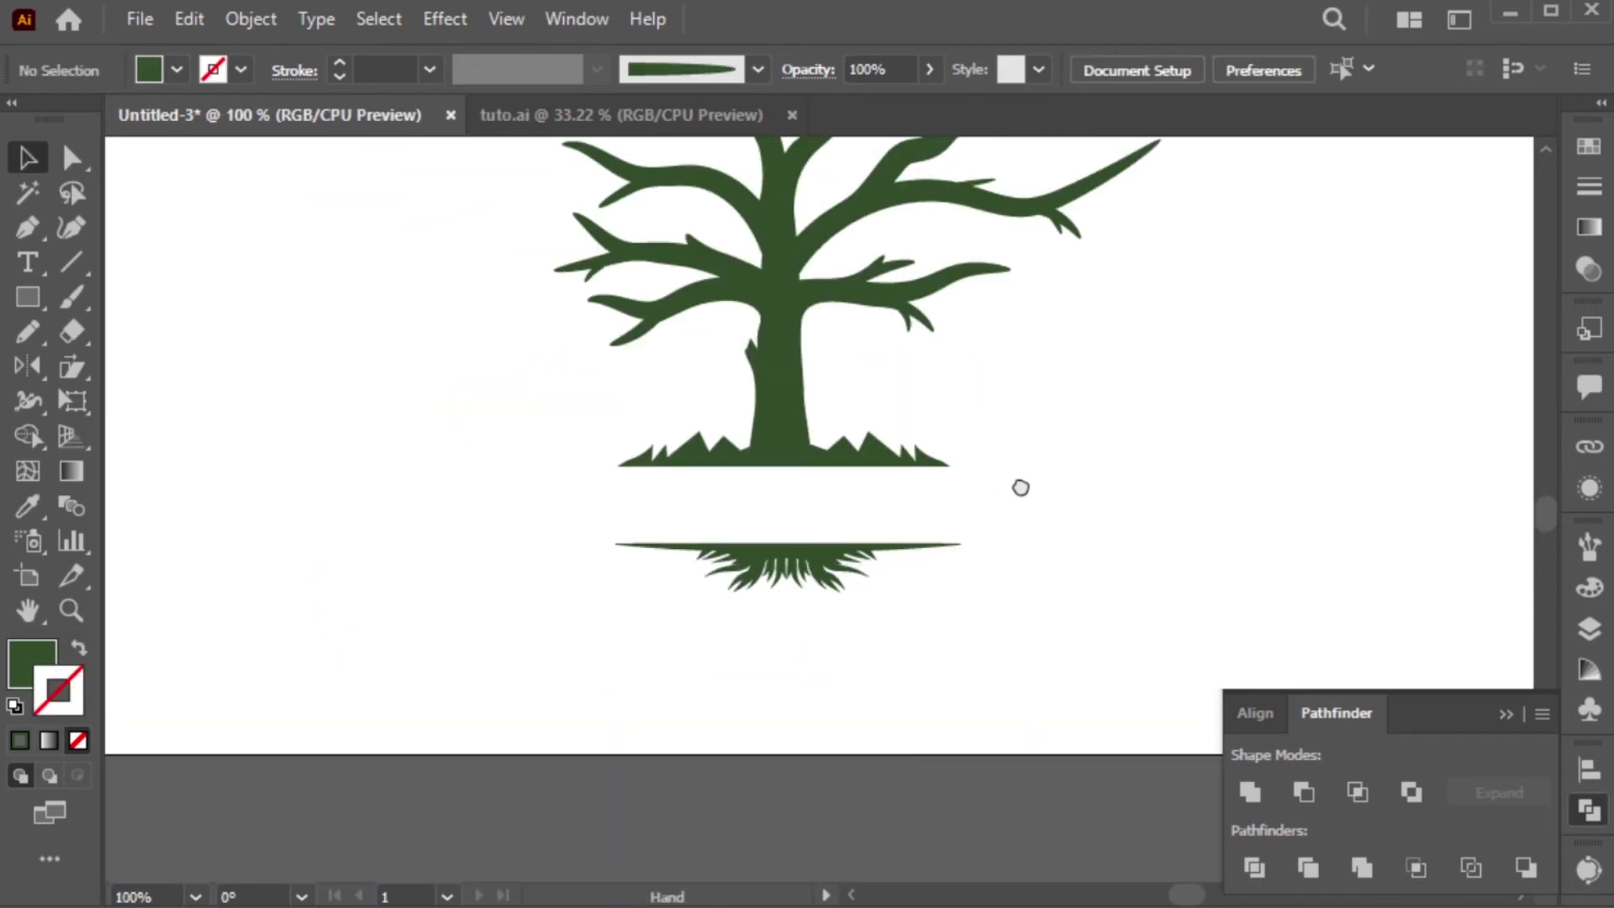
- Draw a dark green circle beside the tree and place a copy level with it so the two partly overlap
drag(1021, 488, 947, 666)
key(l)
drag(322, 475, 332, 565)
key(v)
drag(299, 513, 369, 506)
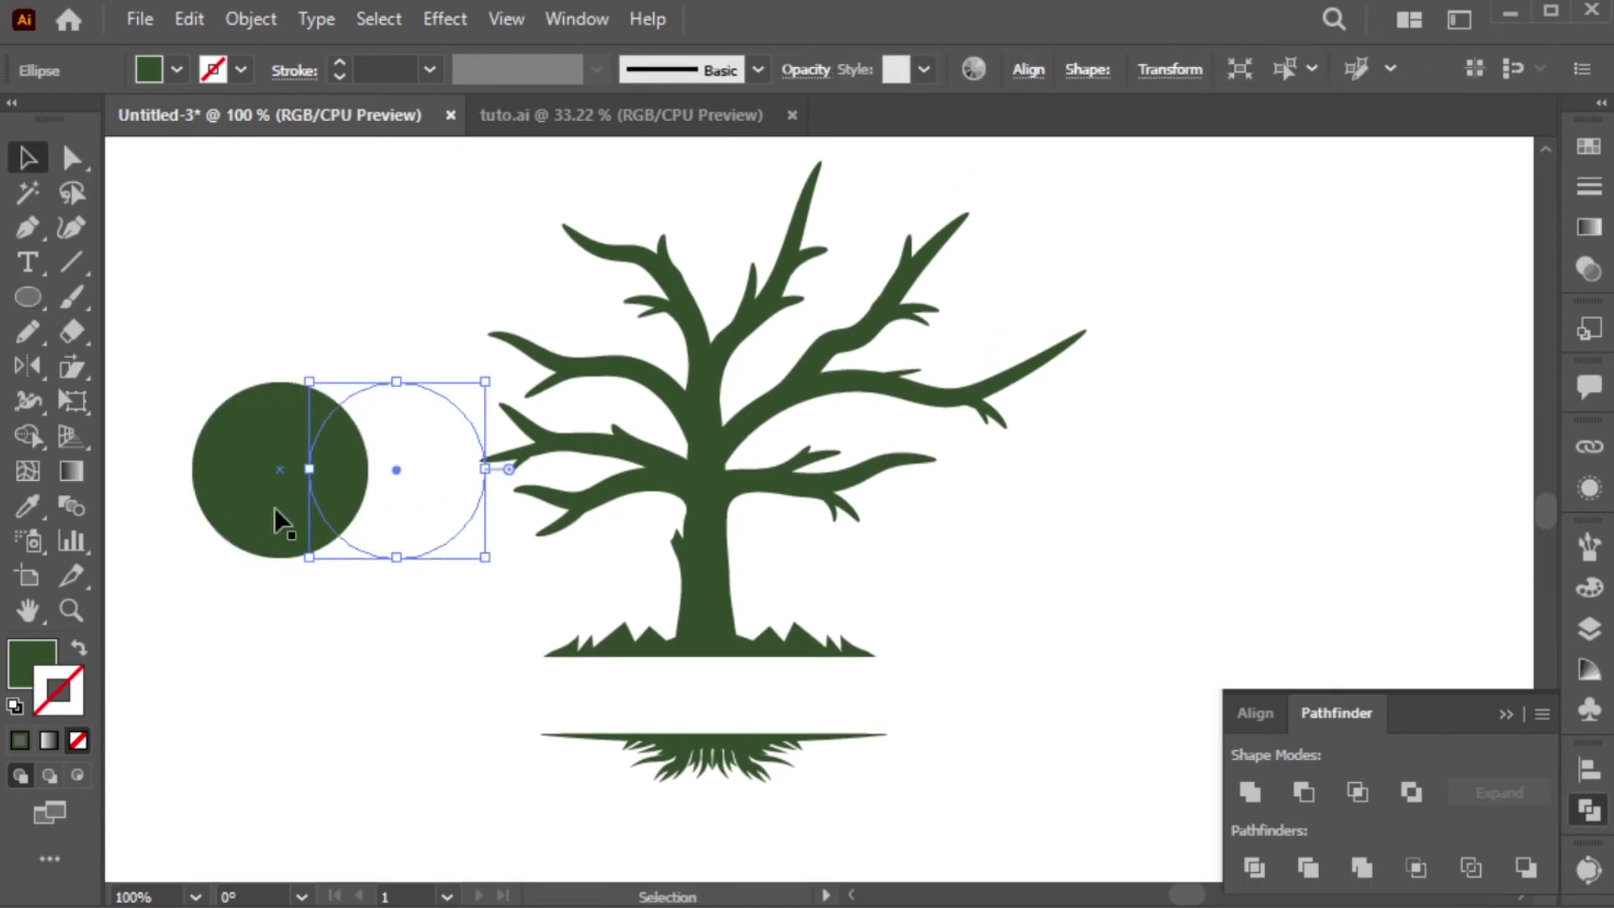
- Split the overlapping circles with the Shape Builder and delete both outer pieces, keeping the leaf-shaped overlap
shift+click(255, 501)
key(shift+m)
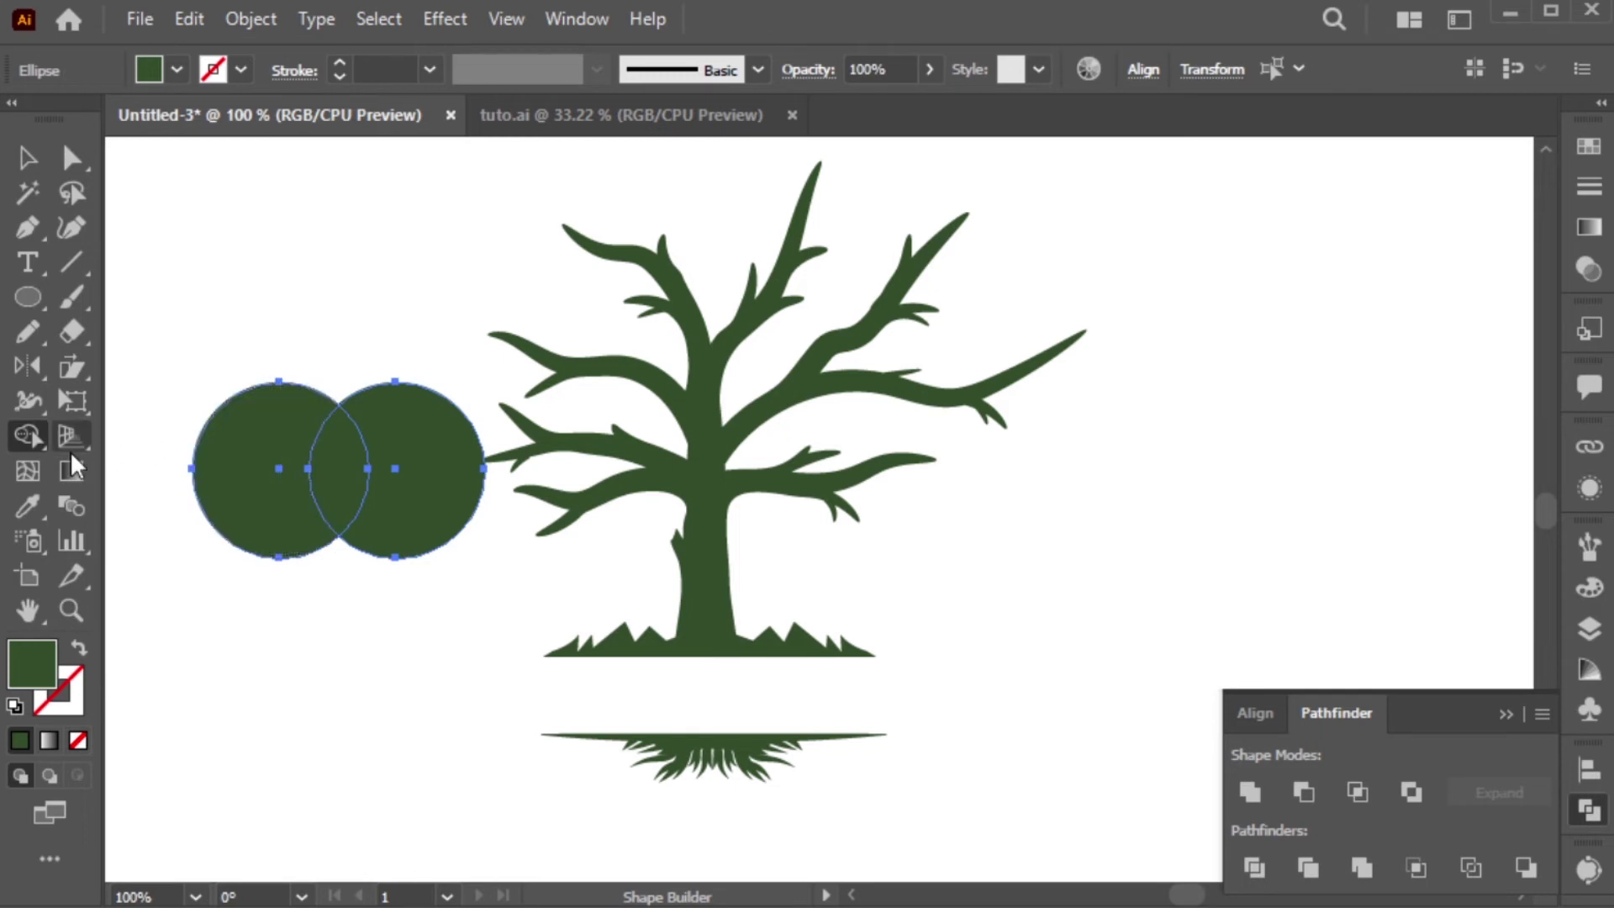
drag(246, 471, 319, 461)
key(v)
click(378, 632)
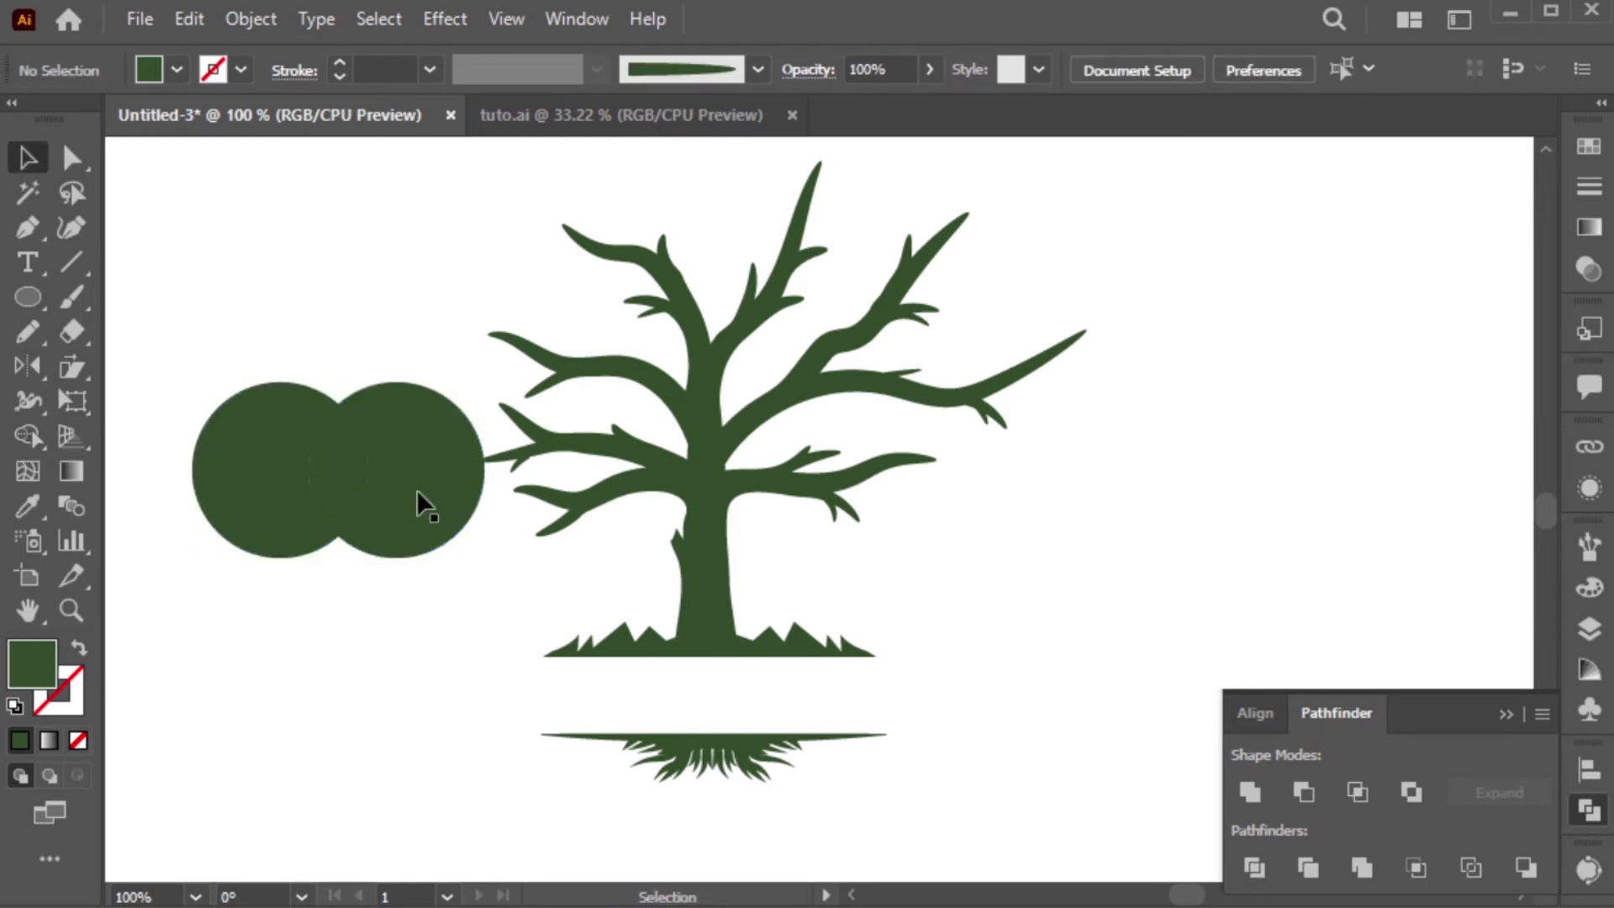
click(412, 484)
key(Delete)
click(280, 517)
key(Delete)
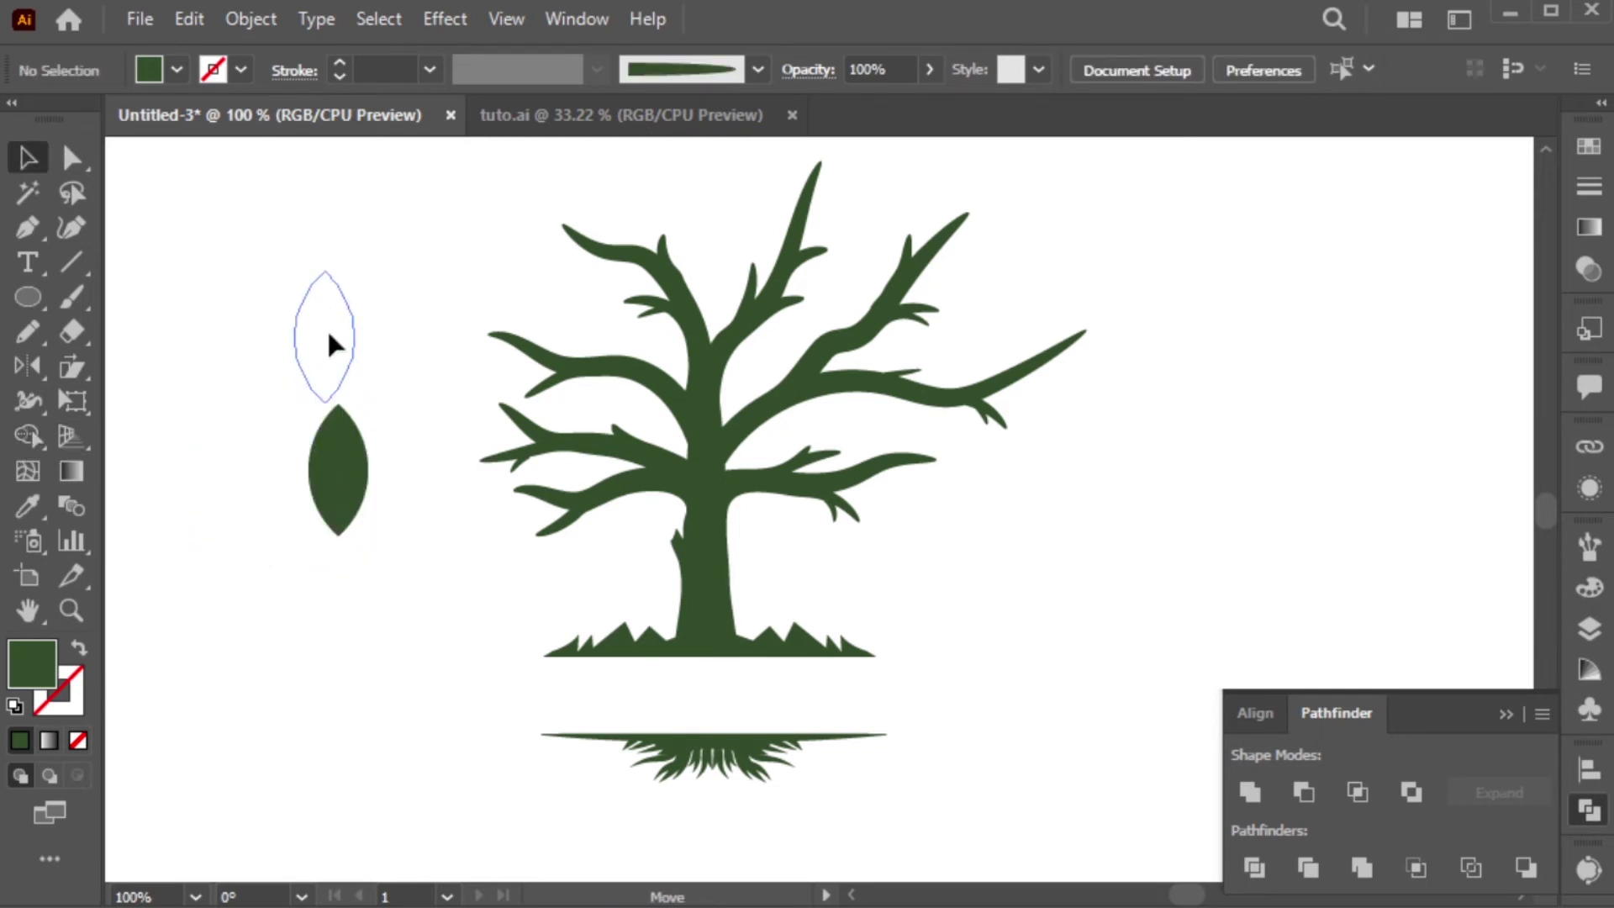
- Scale the leaf shape down and give it the light green sampled from the colour swatch above the tree
drag(328, 335, 329, 335)
mouse_move(486, 279)
mouse_down()
mouse_move(479, 692)
mouse_move(622, 345)
mouse_move(697, 263)
mouse_move(491, 313)
mouse_move(427, 463)
mouse_up()
key(i)
click(801, 372)
key(v)
- Create an art brush from the light green leaf with its colorization method set to Tints
click(684, 70)
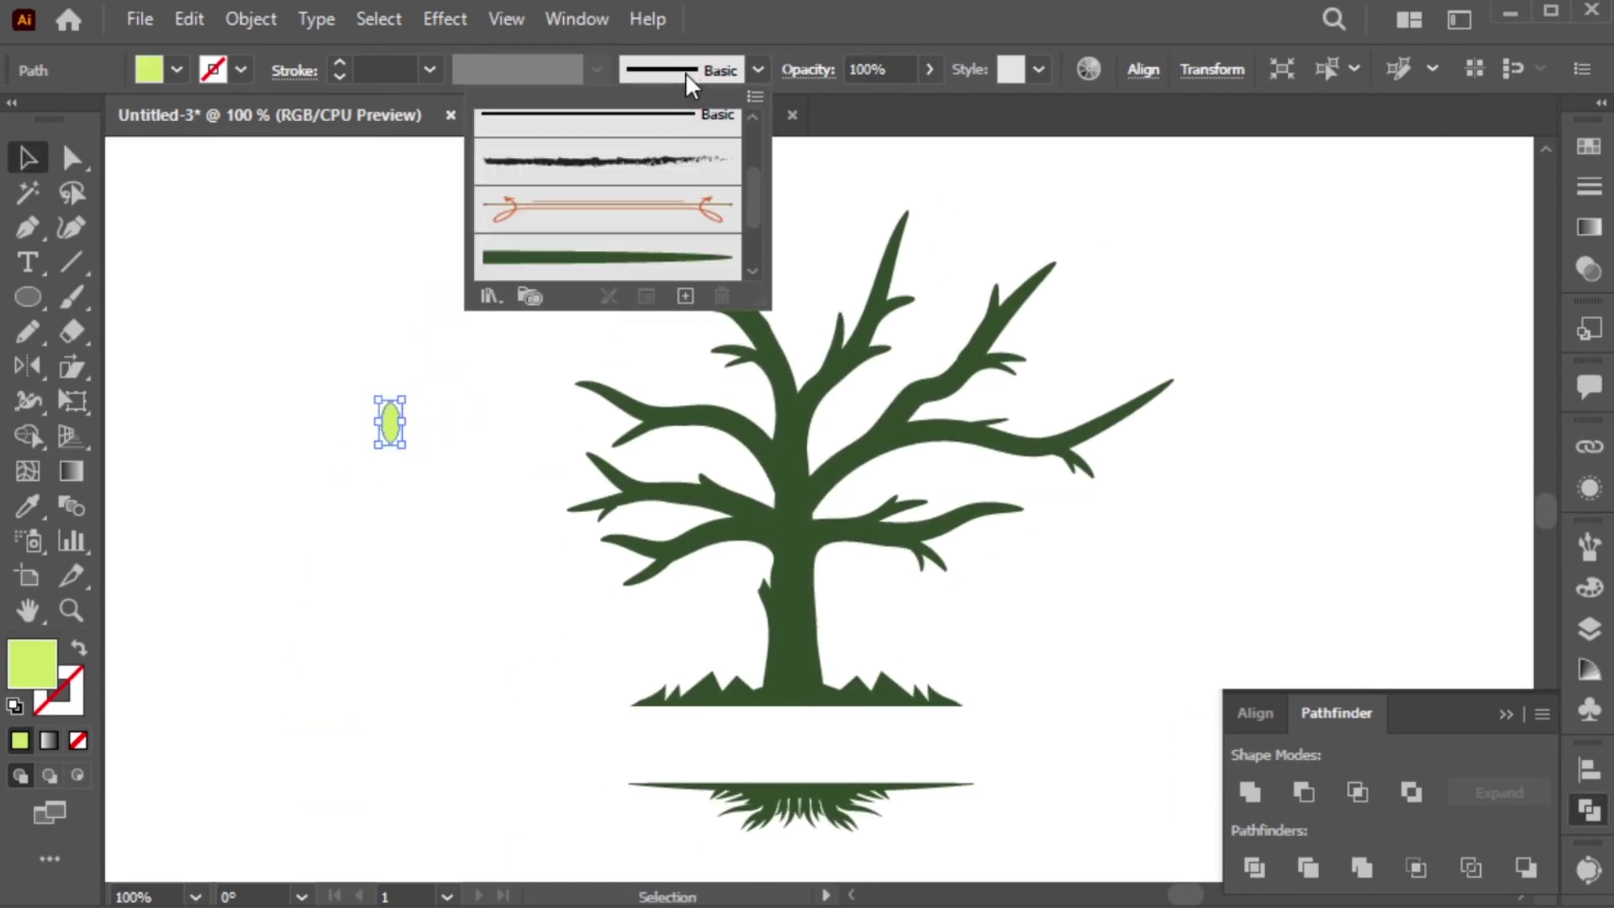
click(685, 296)
click(729, 544)
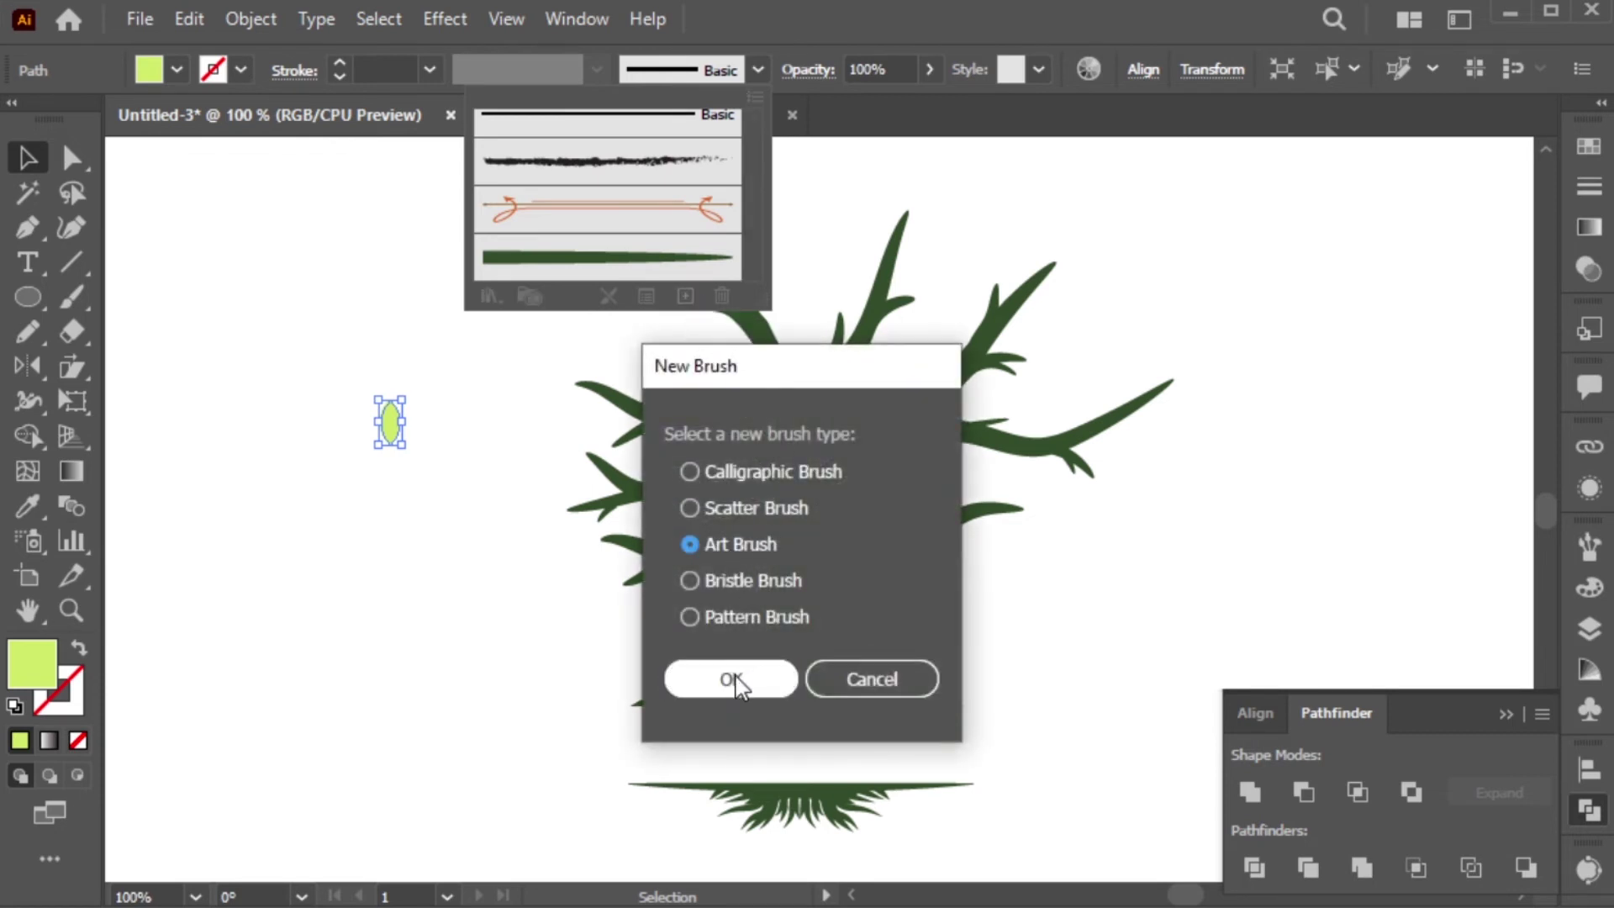
click(731, 679)
click(961, 562)
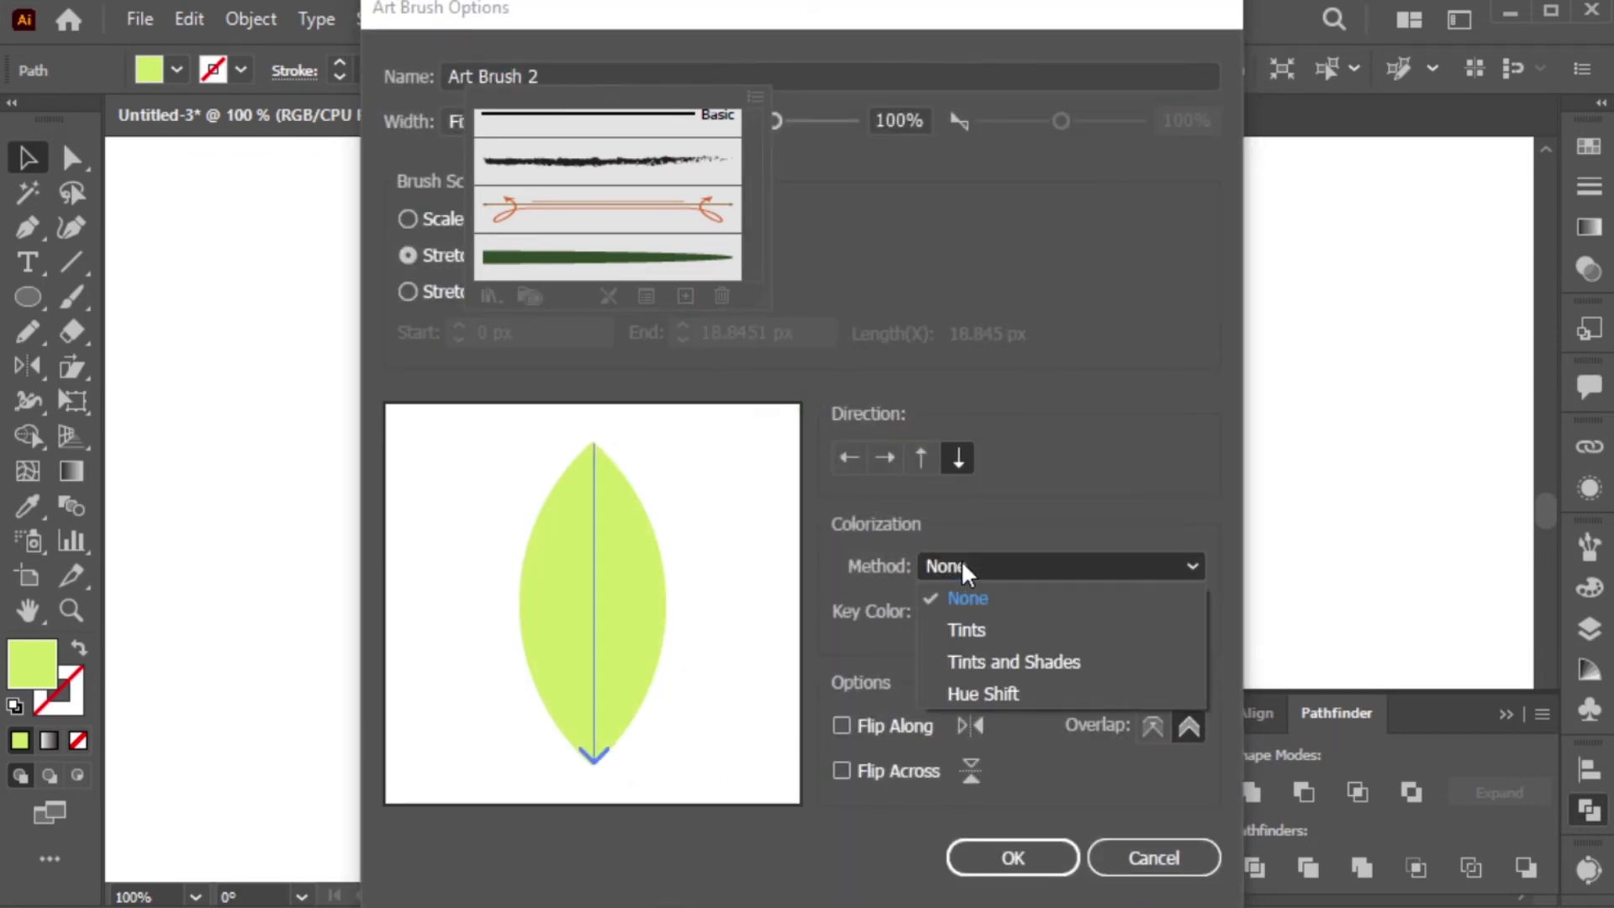
click(980, 632)
click(1013, 858)
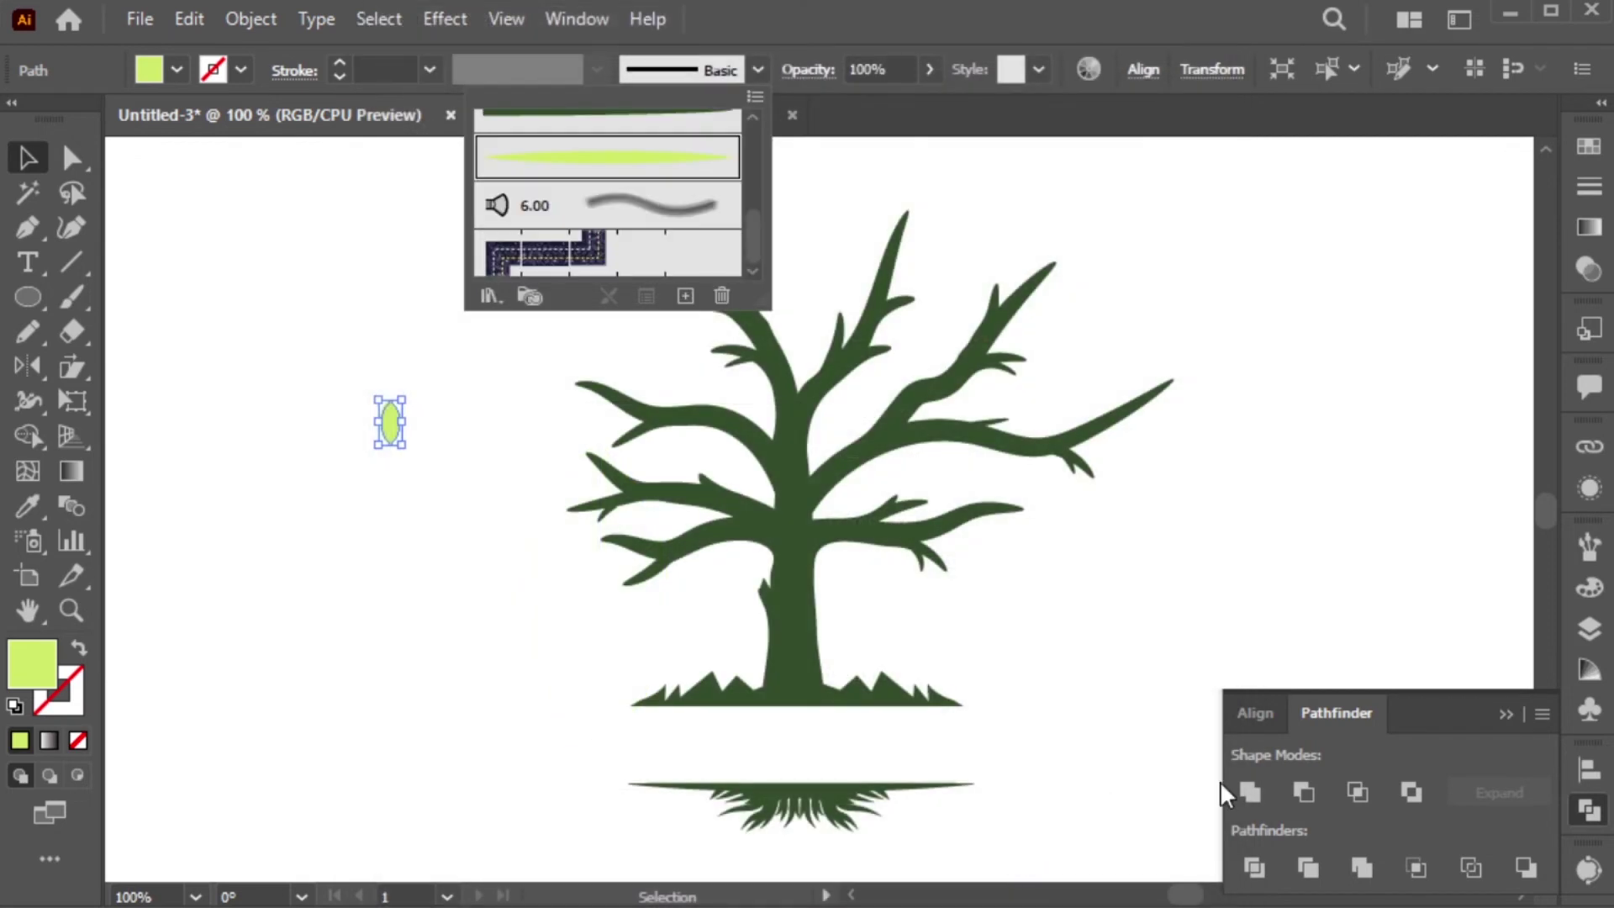
click(1507, 718)
click(1002, 578)
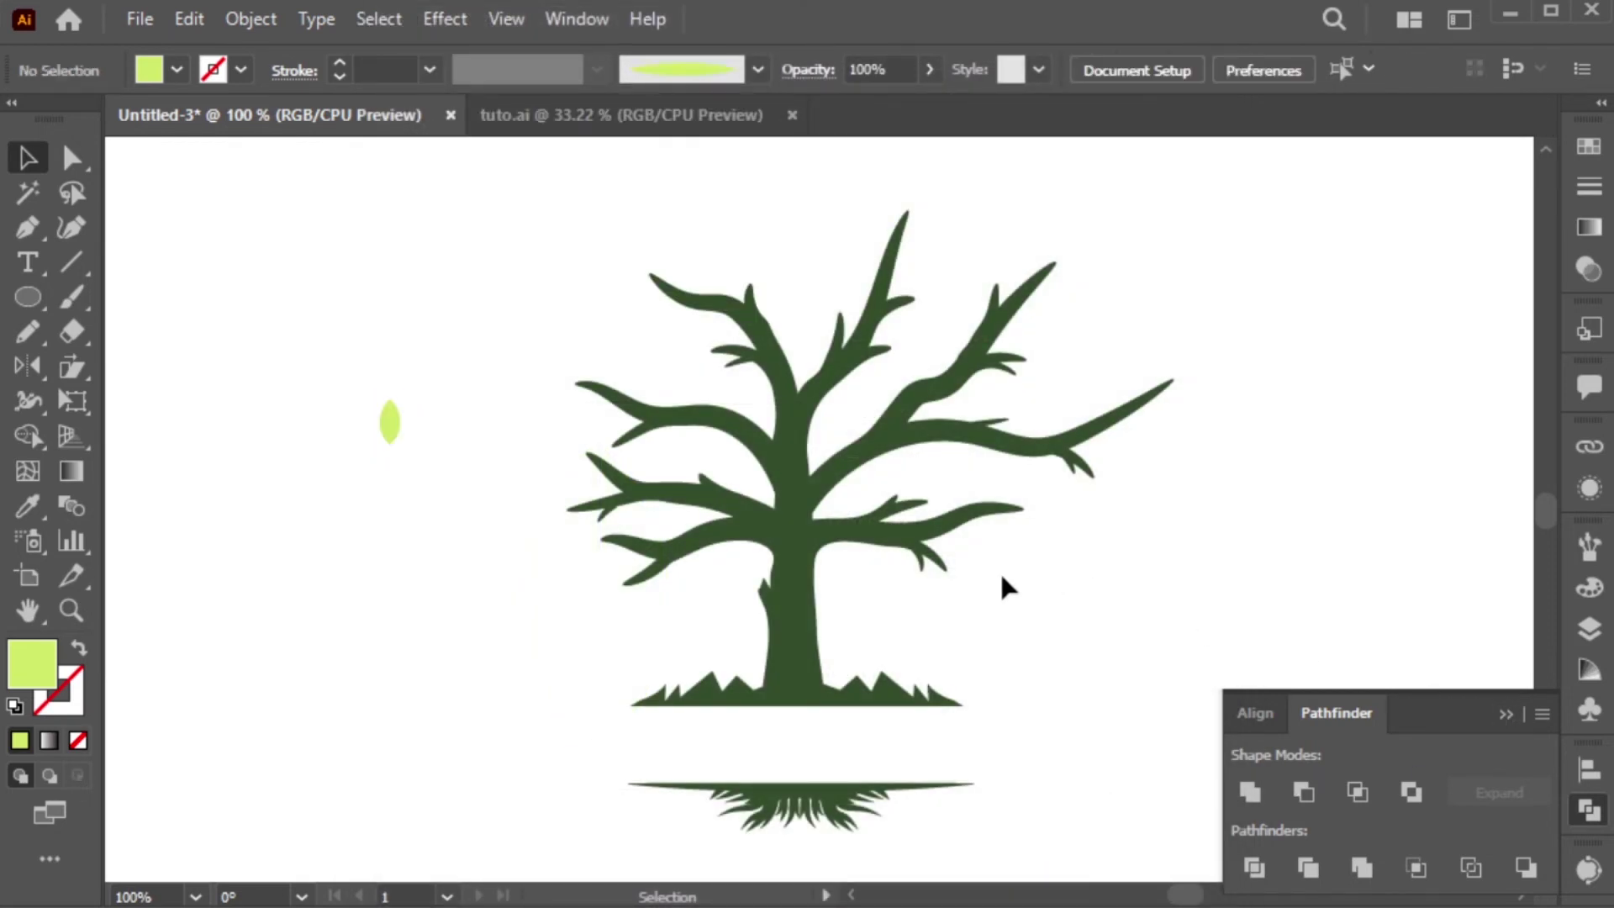
key(n)
drag(837, 550, 851, 571)
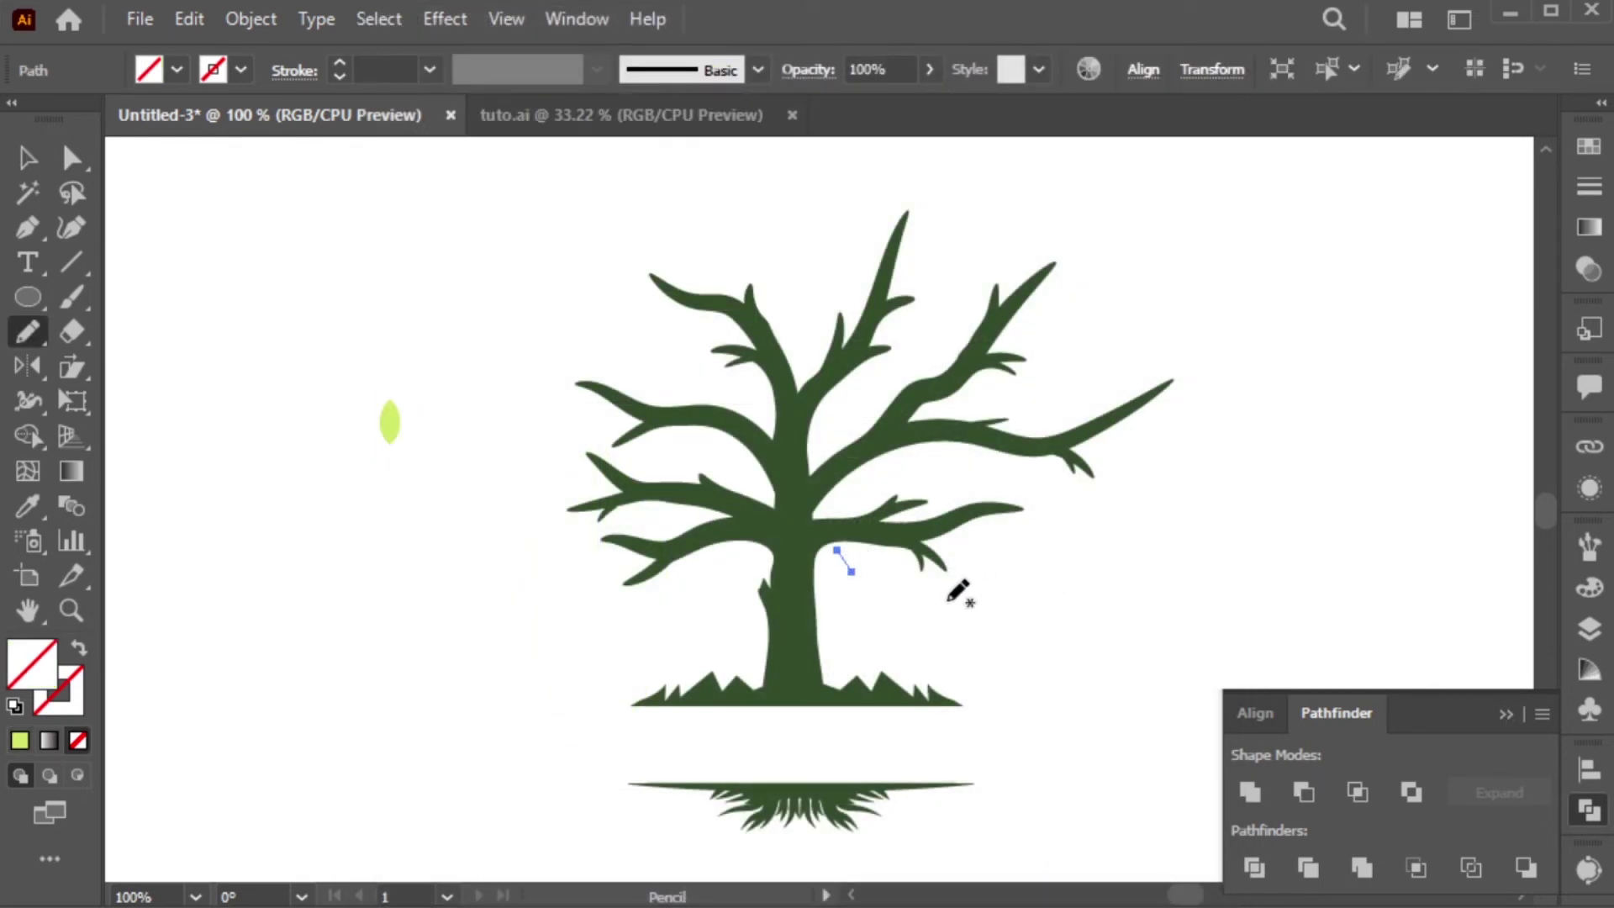
key(ctrl+z)
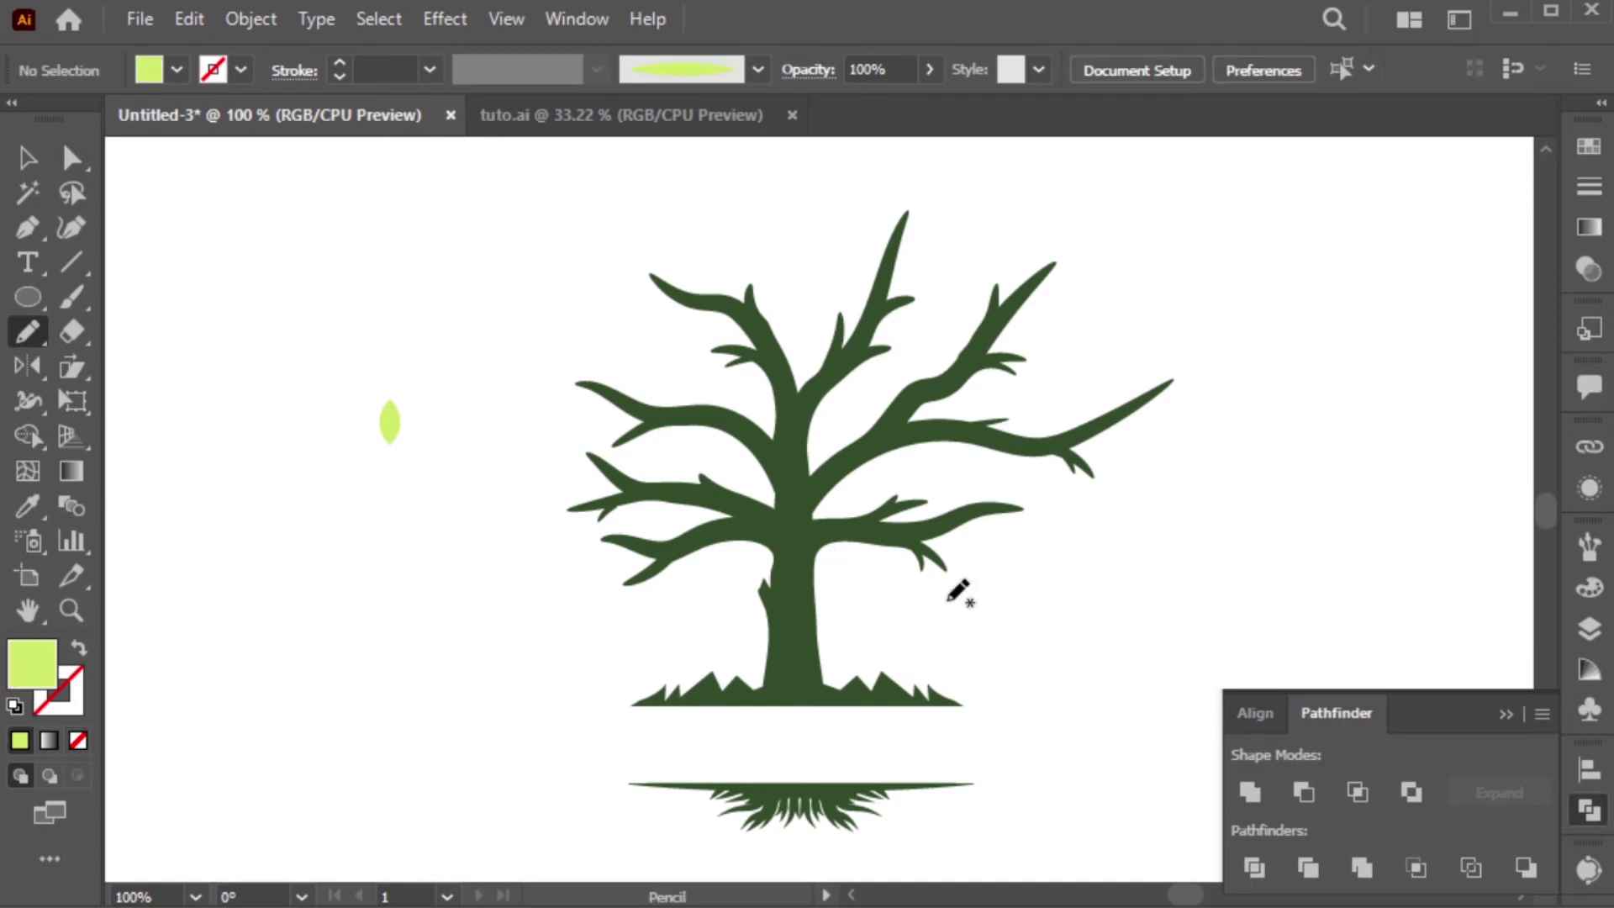
- Paint a test leaf below the lower right branch and set its stroke colour to 525448
key(b)
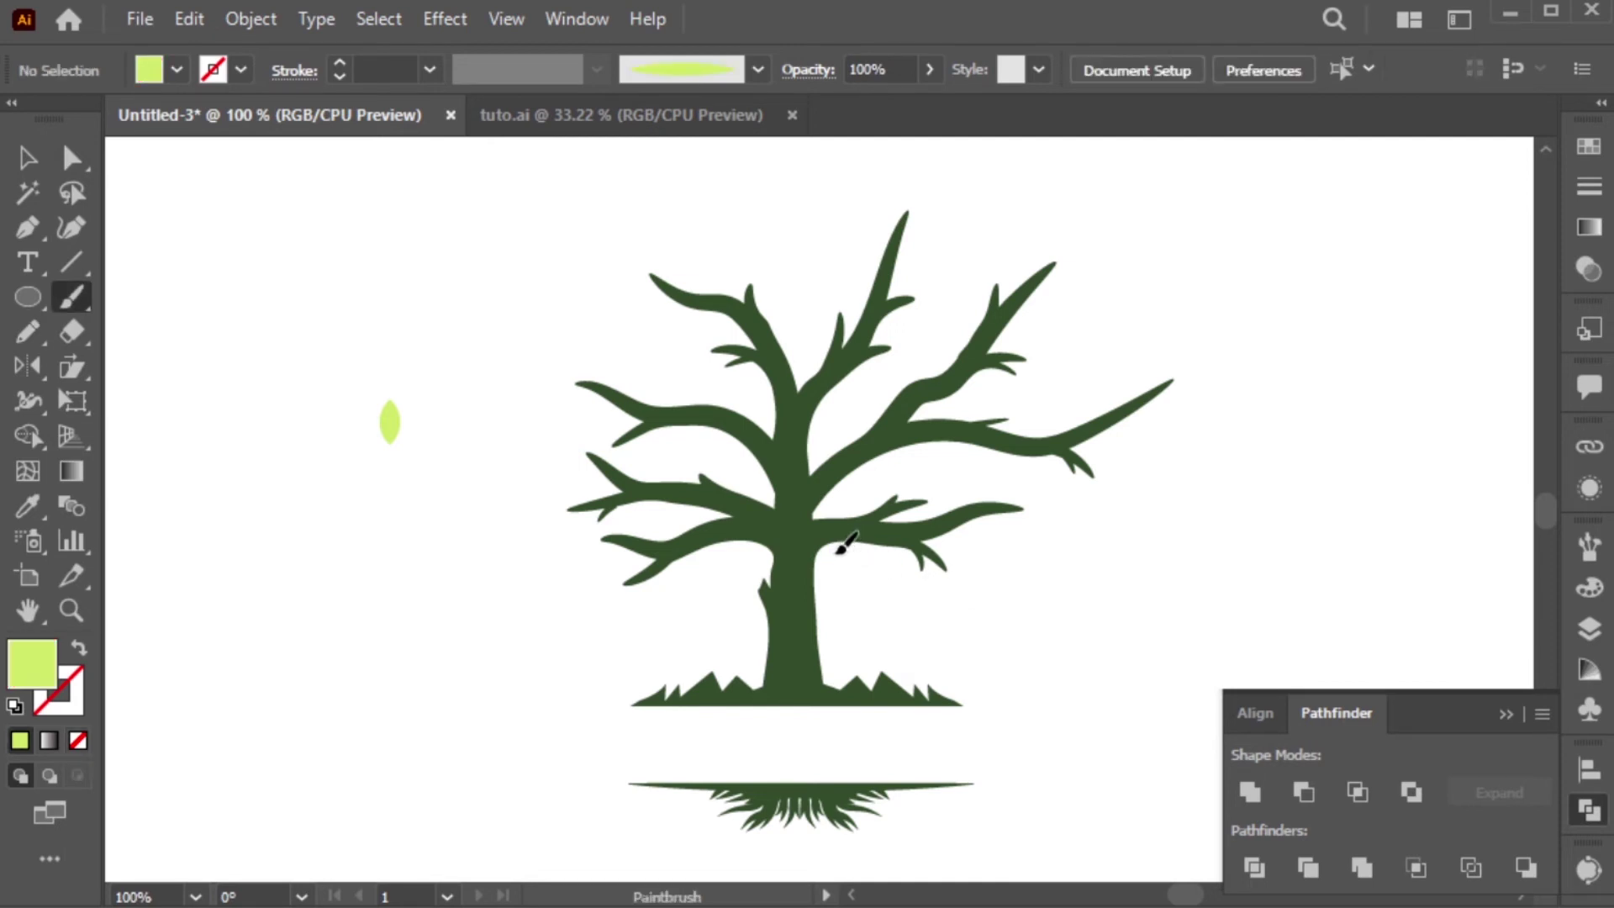
key(shift+x)
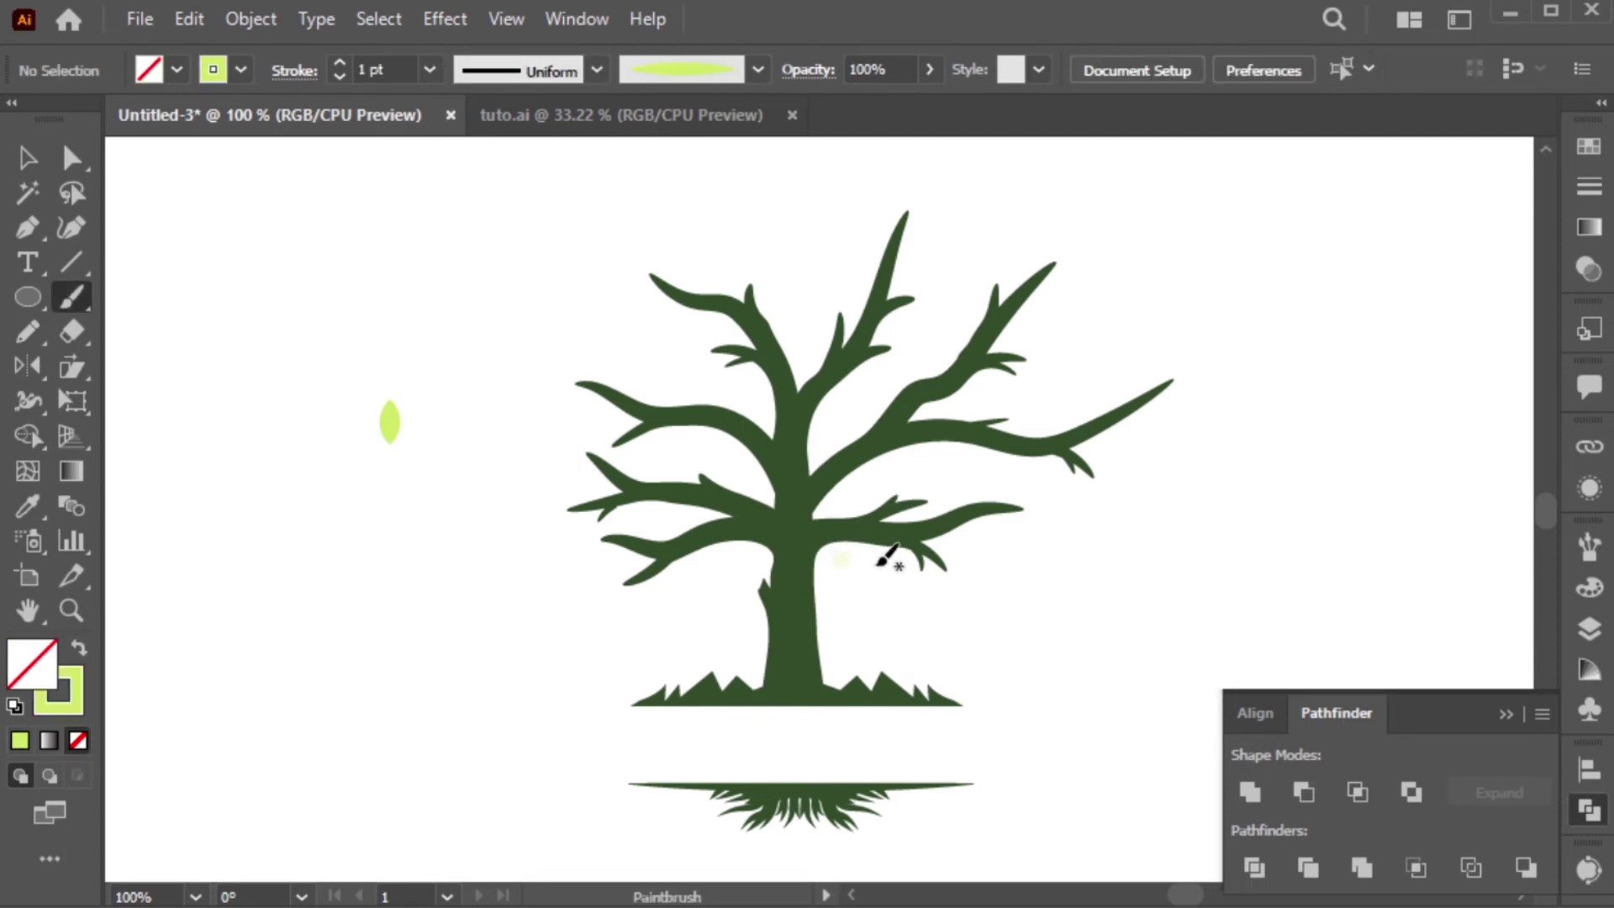
key(v)
click(839, 562)
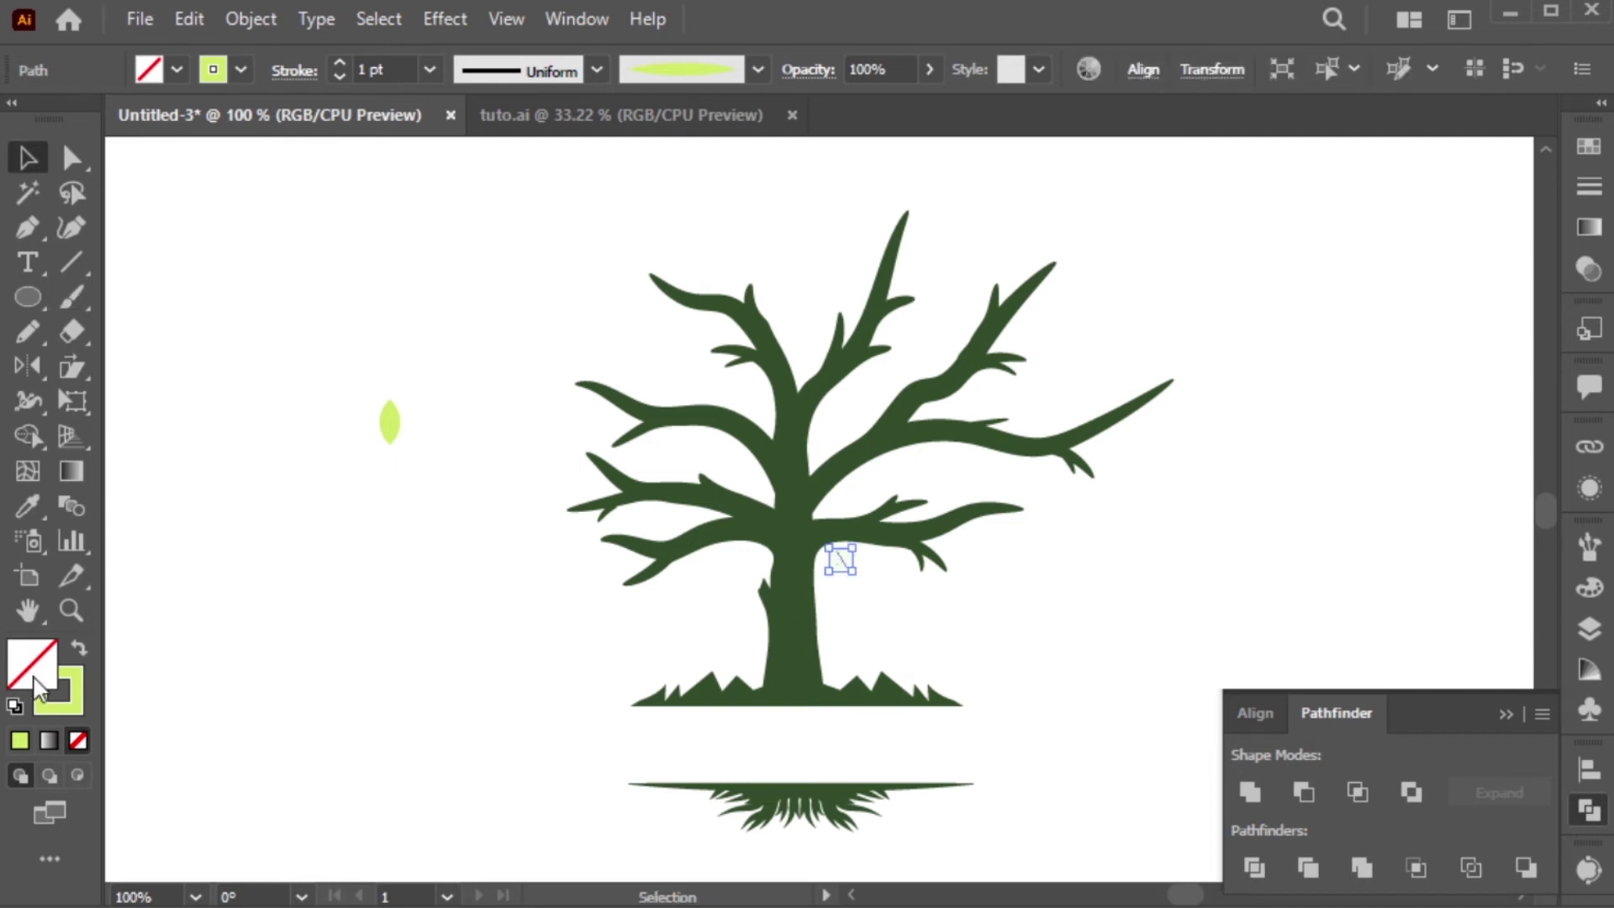
double_click(74, 685)
drag(483, 458, 475, 491)
click(1118, 254)
click(1035, 521)
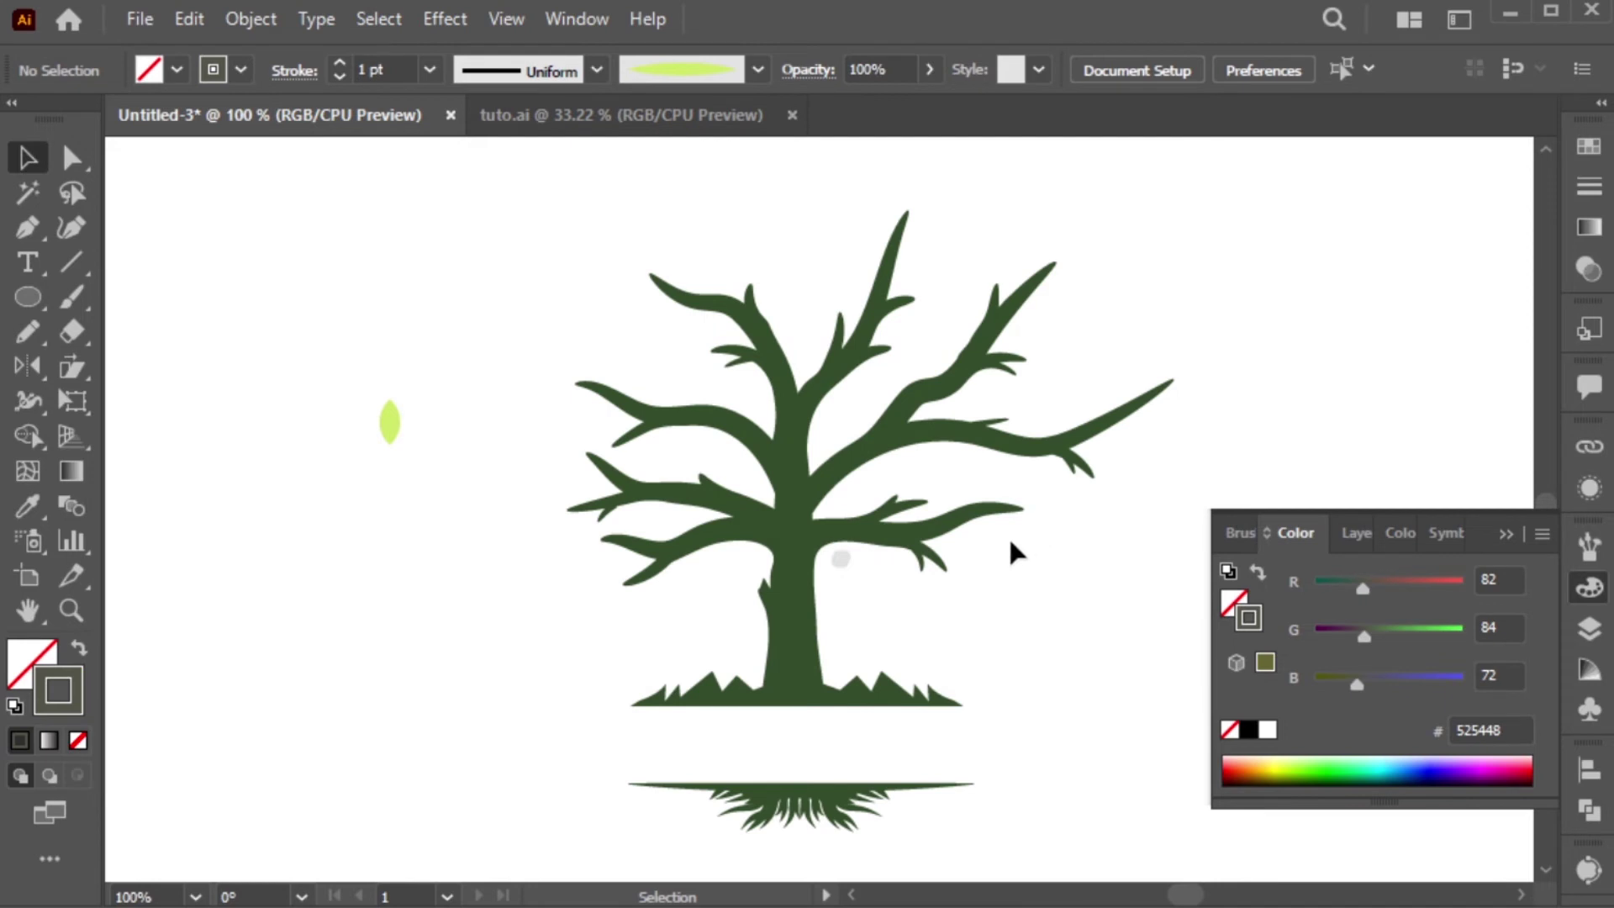
- Set the test leaf's stroke weight to 0.5 pt
click(839, 563)
click(430, 70)
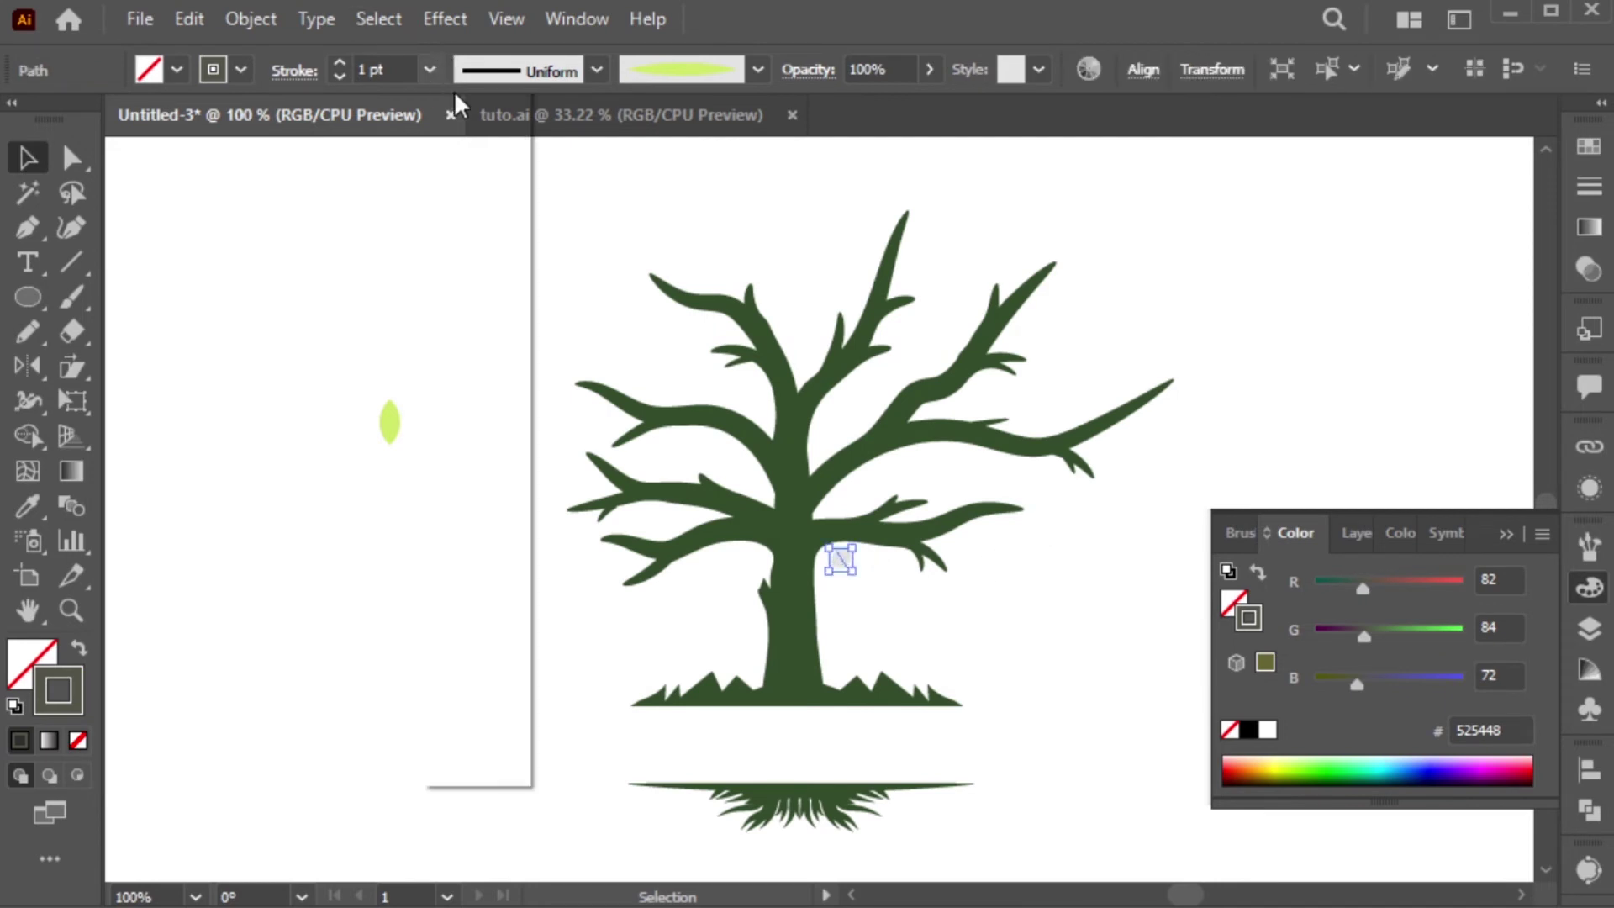
click(472, 132)
click(970, 613)
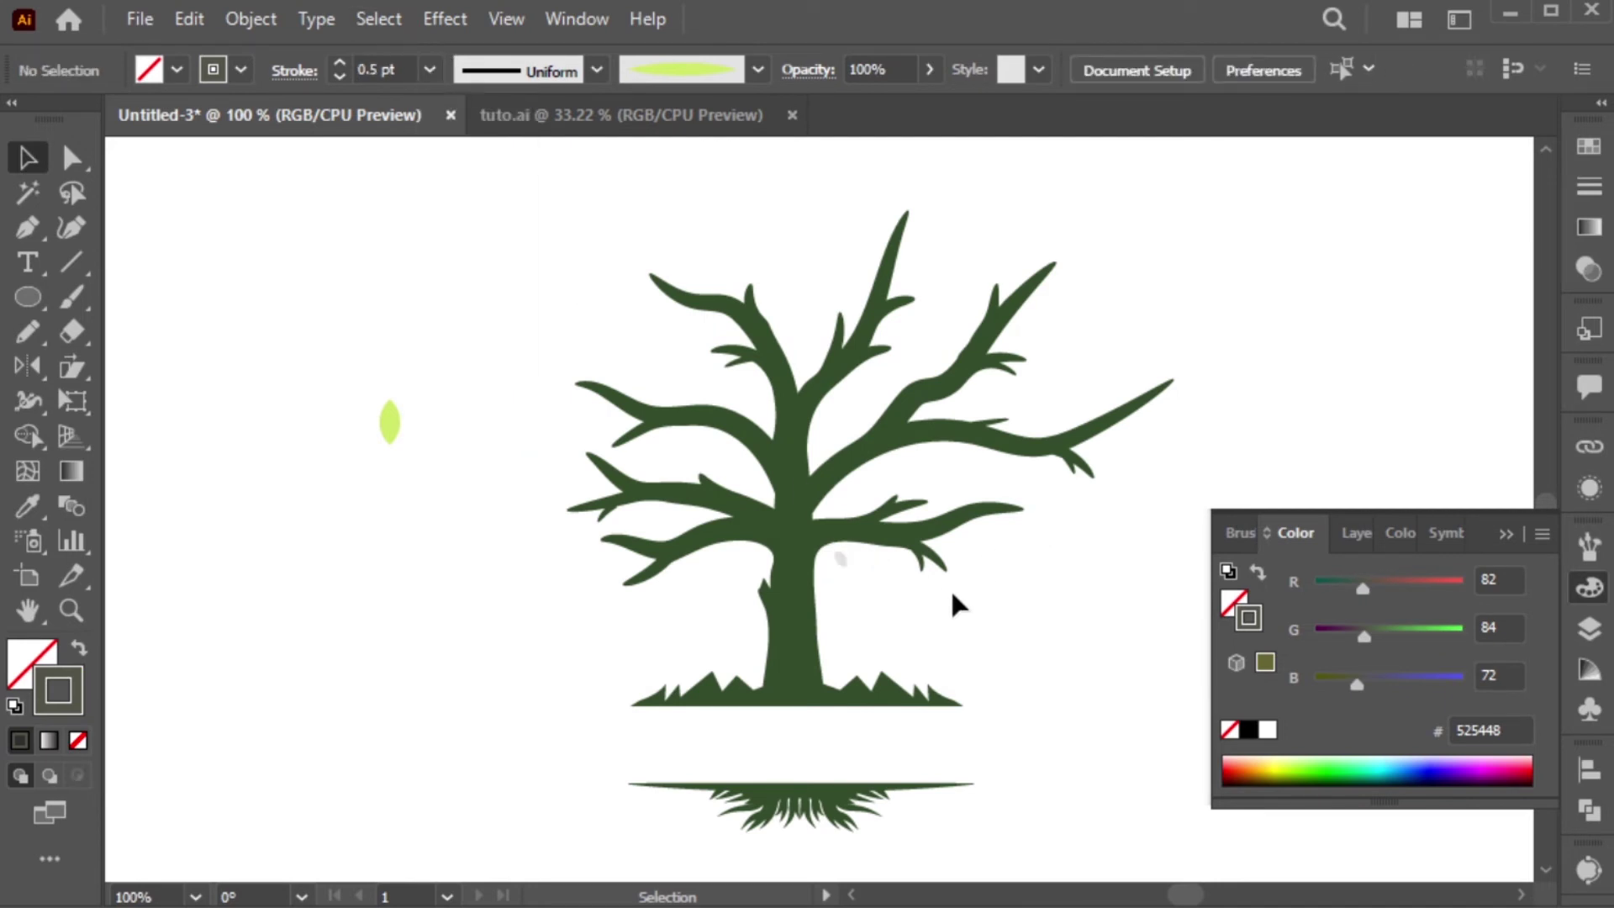
- Paint small leaves with the leaf brush around all the right-hand branches and the upright central branch, undoing any badly placed strokes
key(b)
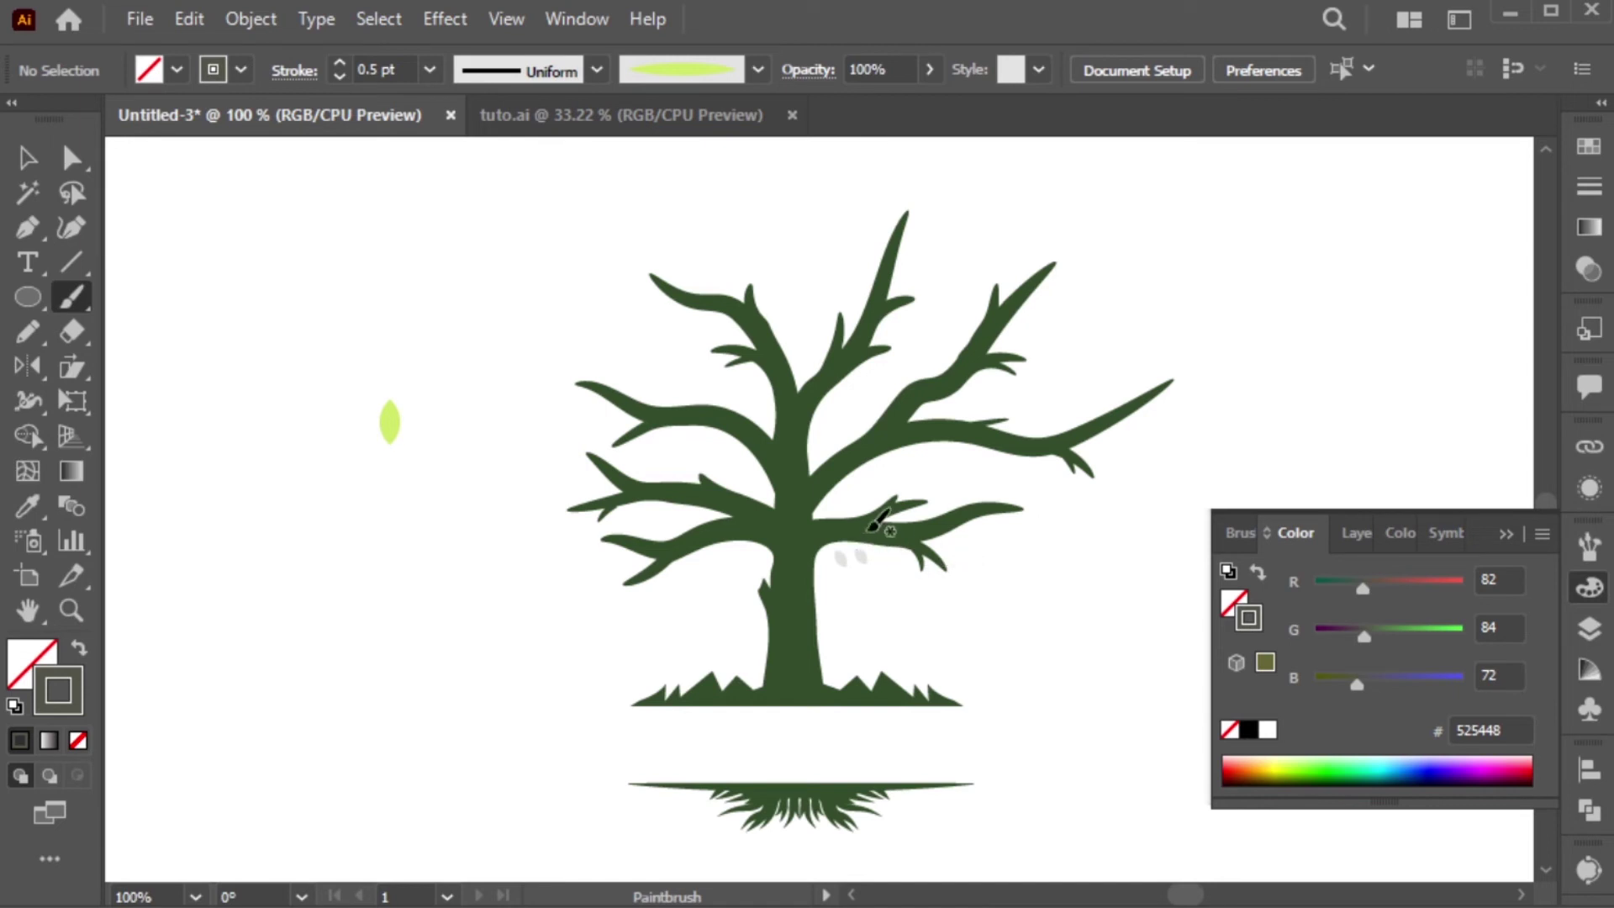
drag(857, 548, 893, 572)
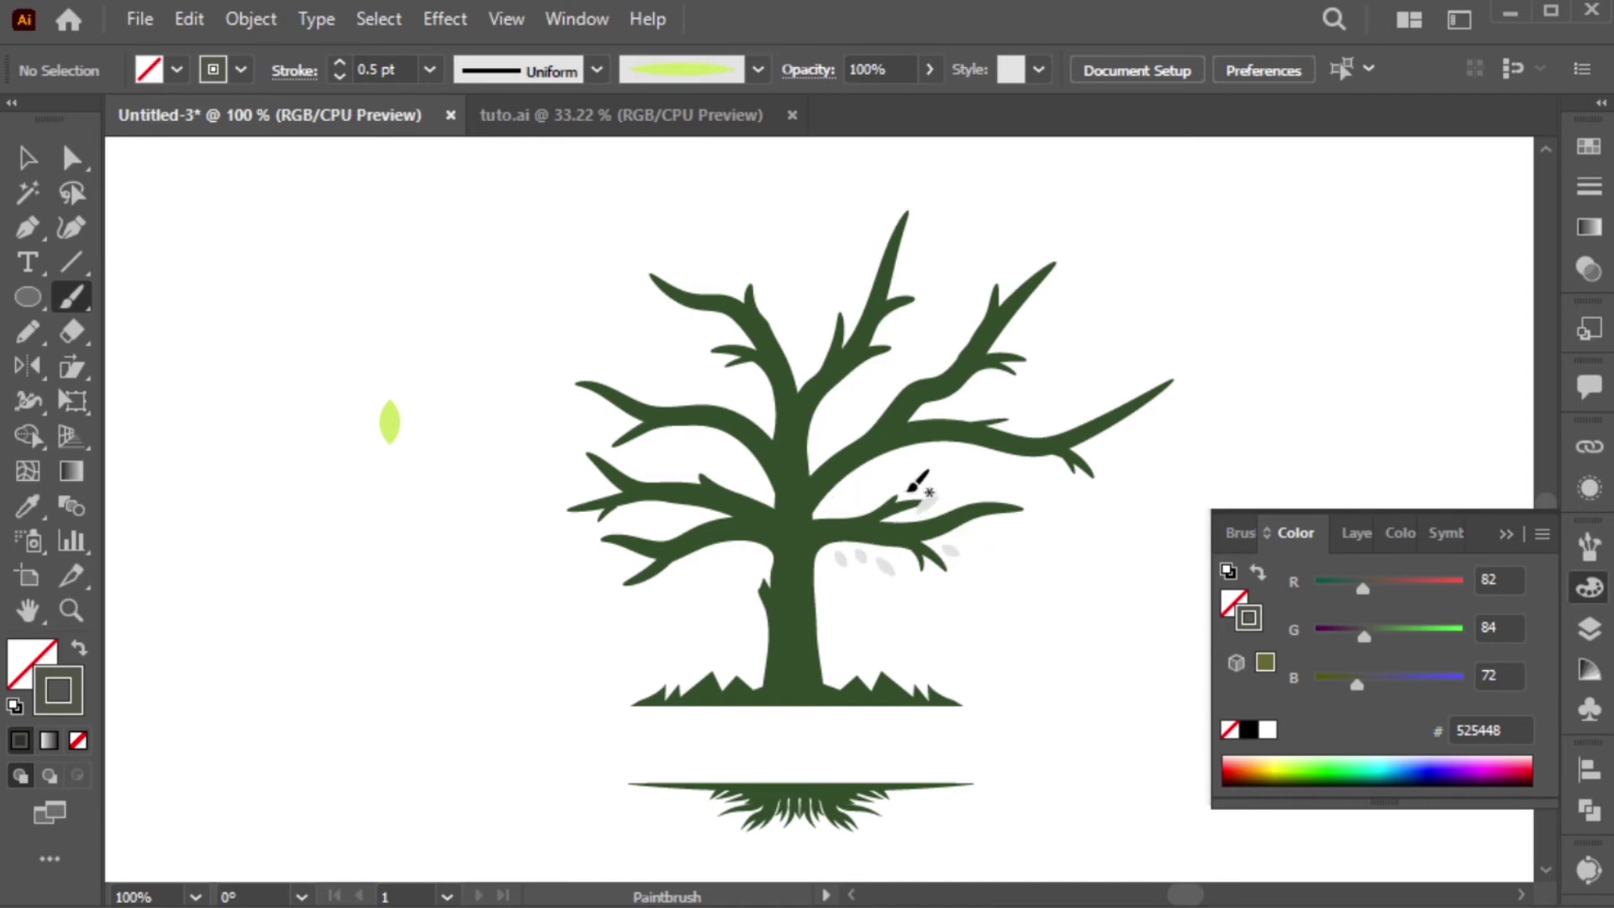
mouse_move(839, 499)
mouse_down()
mouse_move(828, 510)
mouse_move(857, 501)
mouse_up()
mouse_move(878, 472)
mouse_down()
mouse_move(864, 481)
mouse_move(893, 464)
mouse_move(937, 505)
mouse_up()
mouse_move(997, 481)
mouse_down()
mouse_move(977, 491)
mouse_move(995, 533)
mouse_up()
mouse_move(935, 452)
mouse_down()
mouse_move(919, 459)
mouse_move(1031, 473)
mouse_up()
drag(1062, 467, 1051, 472)
mouse_move(1091, 451)
mouse_down()
mouse_move(1079, 458)
mouse_move(1106, 443)
mouse_up()
drag(1091, 489, 1097, 503)
mouse_move(1155, 425)
mouse_down()
mouse_move(1141, 433)
mouse_move(1178, 402)
mouse_up()
key(ctrl+z)
key(ctrl+z)
mouse_move(1134, 370)
mouse_down()
mouse_move(1059, 414)
mouse_move(1111, 364)
mouse_move(1033, 345)
mouse_move(1052, 321)
mouse_move(1015, 289)
mouse_move(1029, 242)
mouse_move(953, 353)
mouse_move(918, 375)
mouse_move(916, 347)
mouse_move(842, 431)
mouse_move(871, 407)
mouse_up()
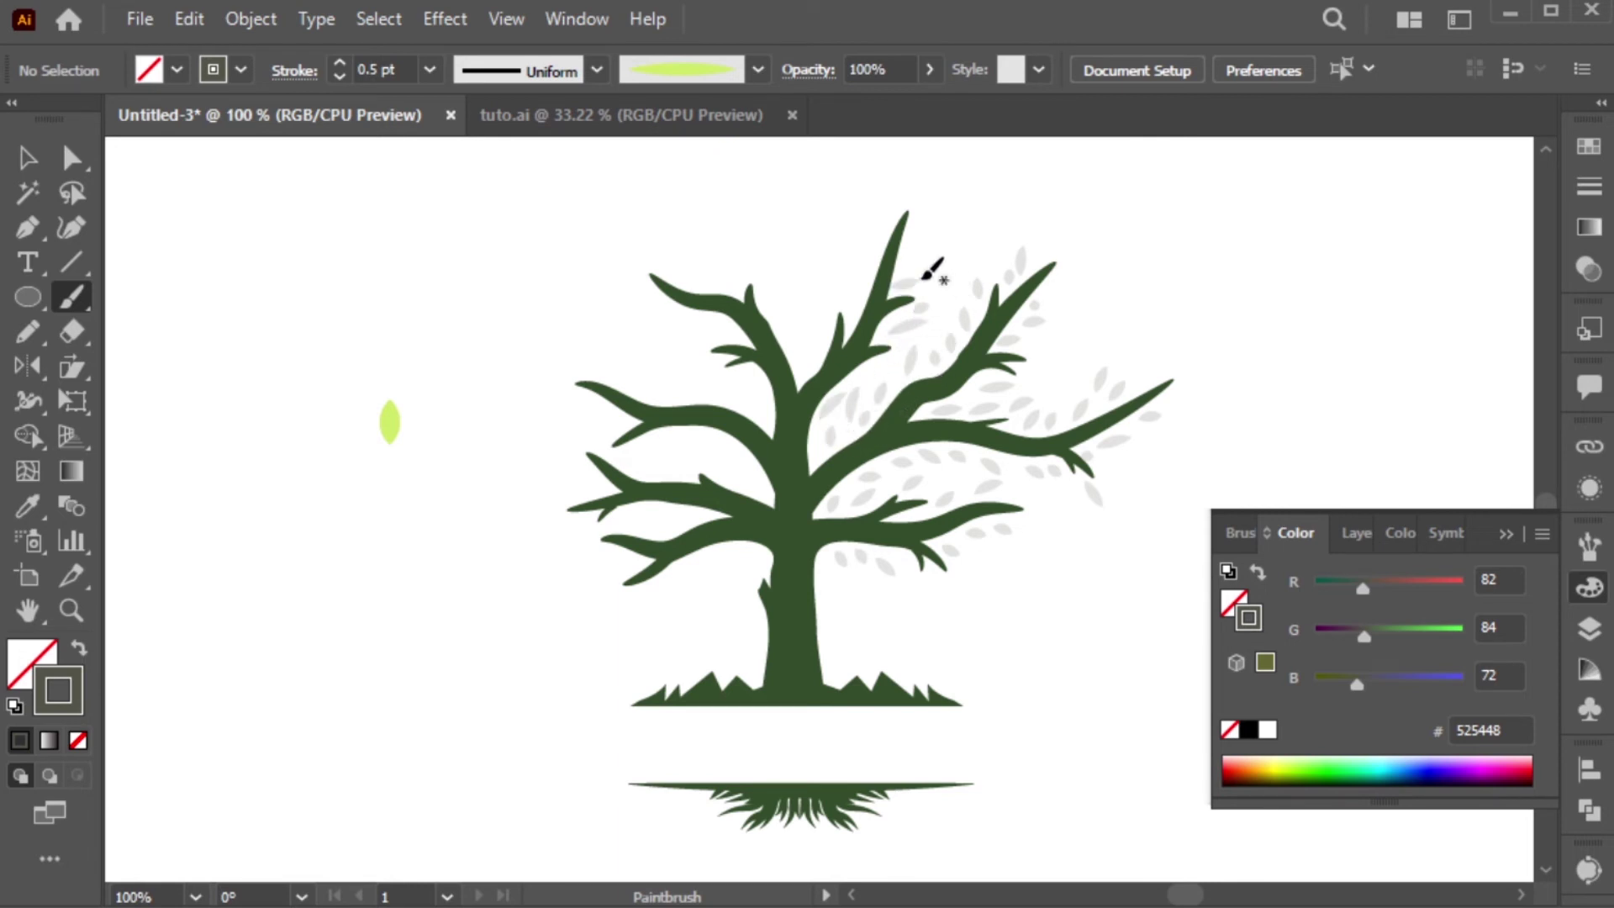
mouse_move(921, 269)
mouse_down()
mouse_move(922, 223)
mouse_move(871, 216)
mouse_move(886, 252)
mouse_move(854, 288)
mouse_up()
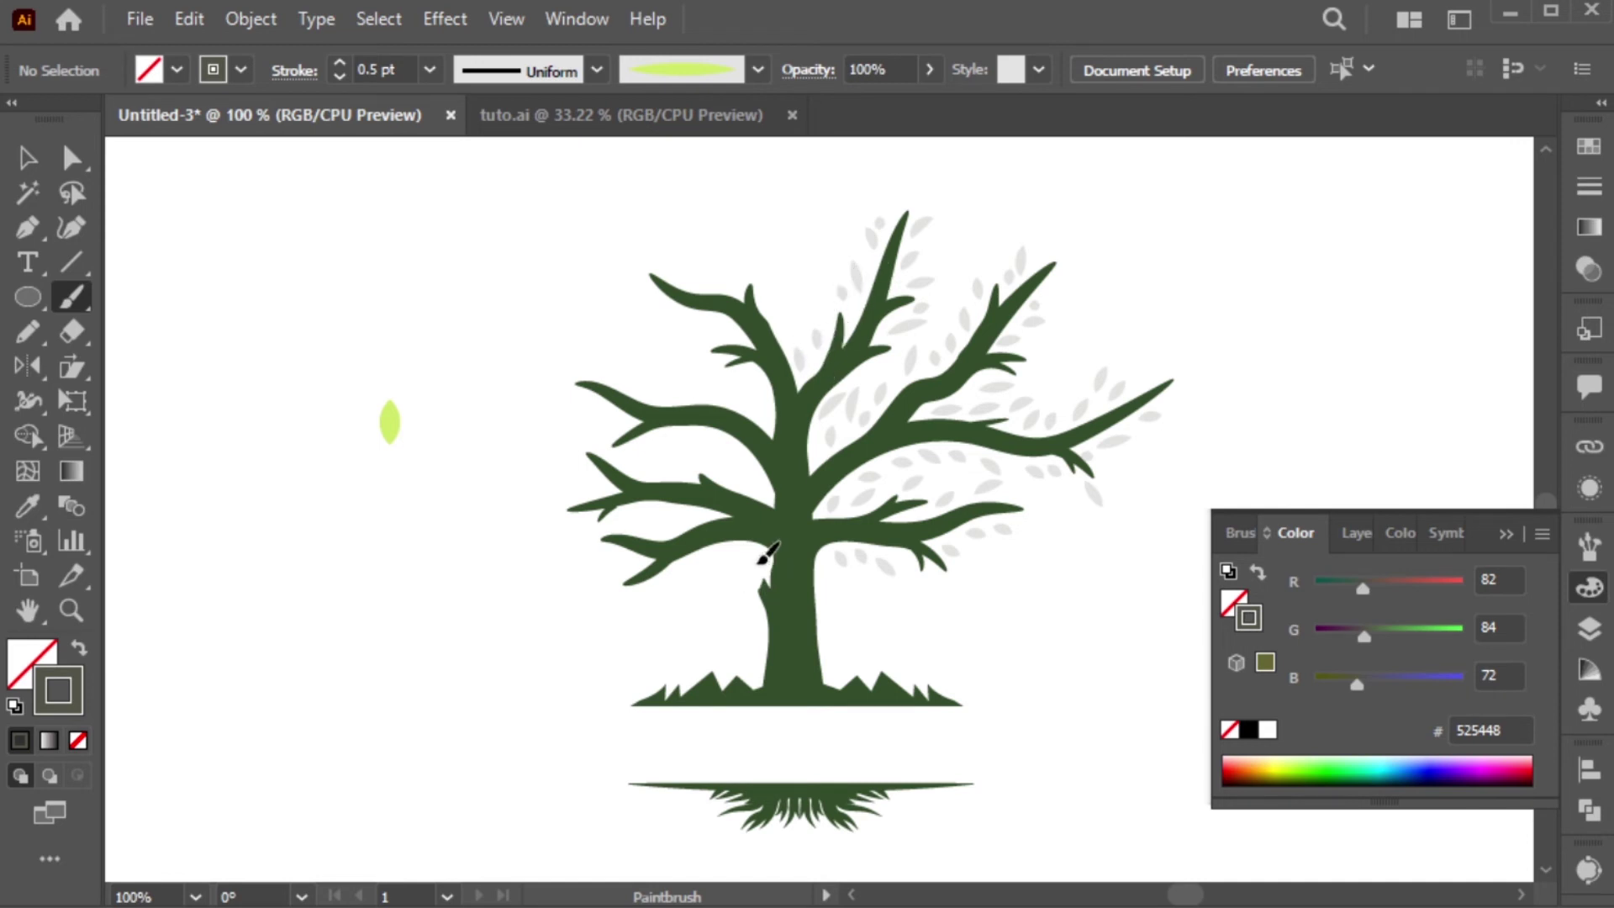
- Paint small leaves around all the left-hand branches, filling remaining gaps below the lowest branches
drag(723, 571, 677, 589)
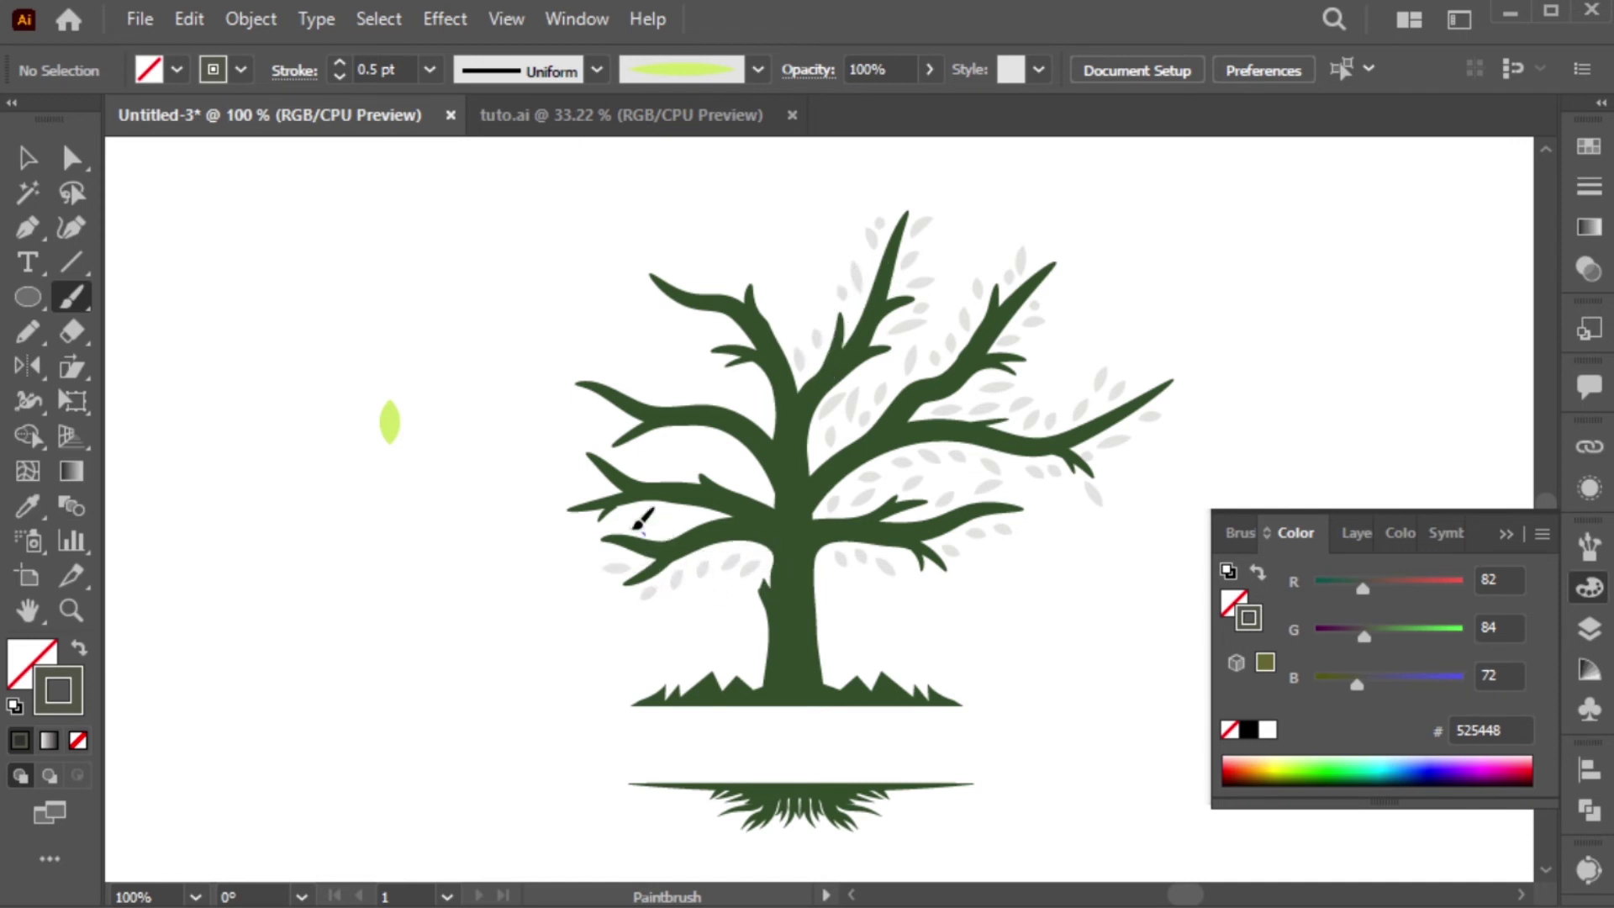
mouse_move(602, 487)
mouse_down()
mouse_move(694, 459)
mouse_move(748, 498)
mouse_move(740, 452)
mouse_move(617, 430)
mouse_move(621, 385)
mouse_move(649, 405)
mouse_move(666, 394)
mouse_move(592, 364)
mouse_move(641, 396)
mouse_move(694, 389)
mouse_move(754, 407)
mouse_move(726, 372)
mouse_up()
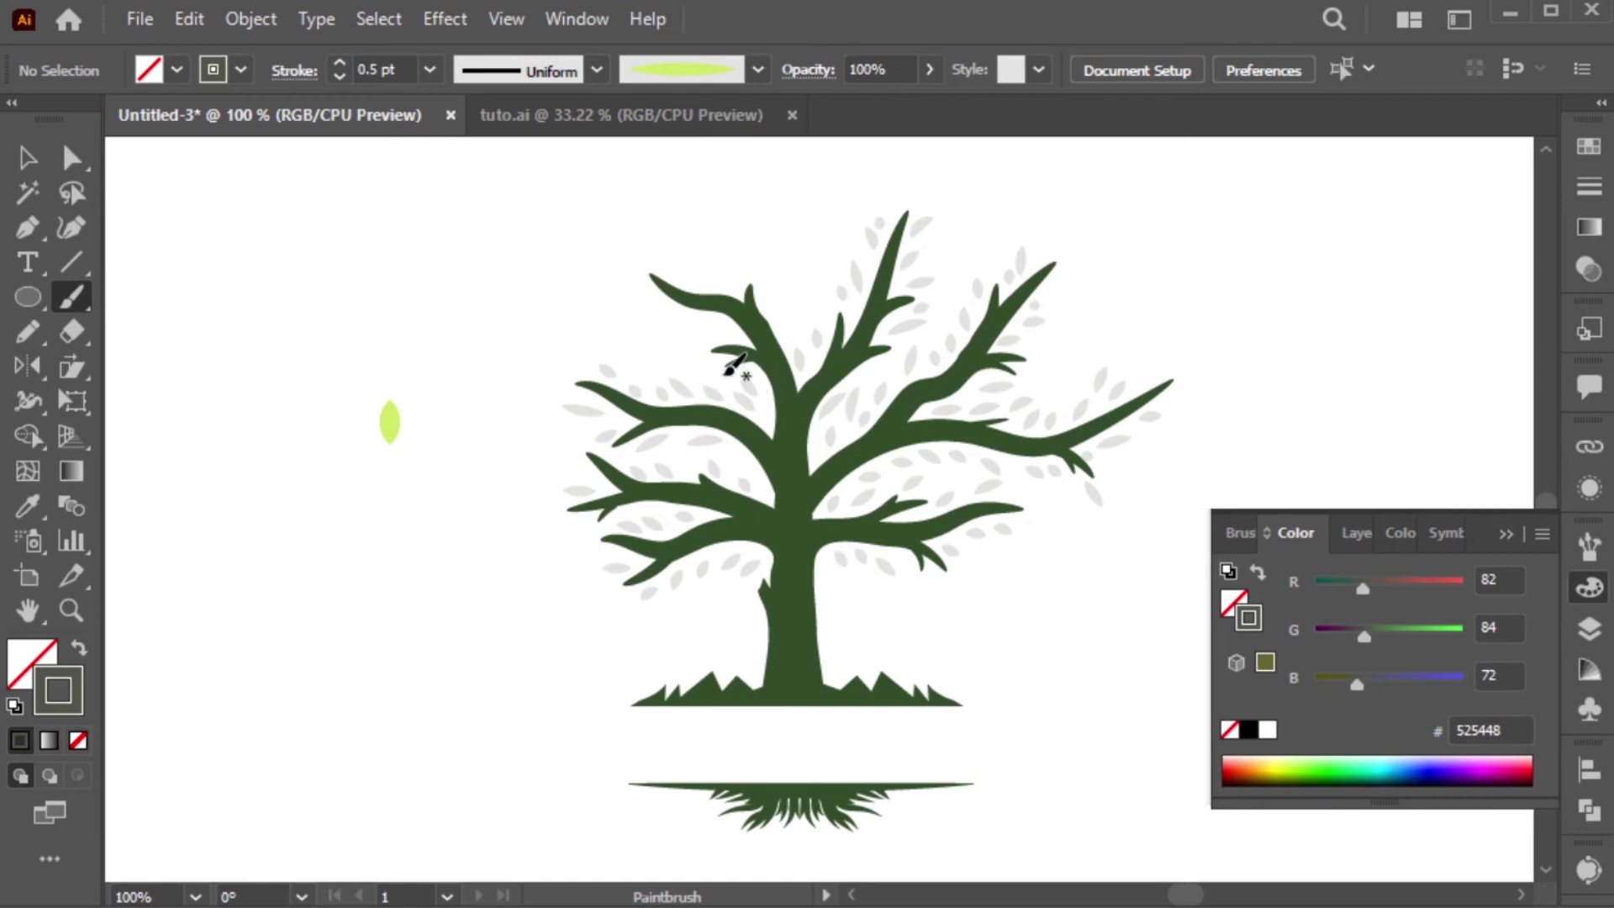
mouse_move(678, 316)
mouse_down()
mouse_move(633, 278)
mouse_move(695, 264)
mouse_up()
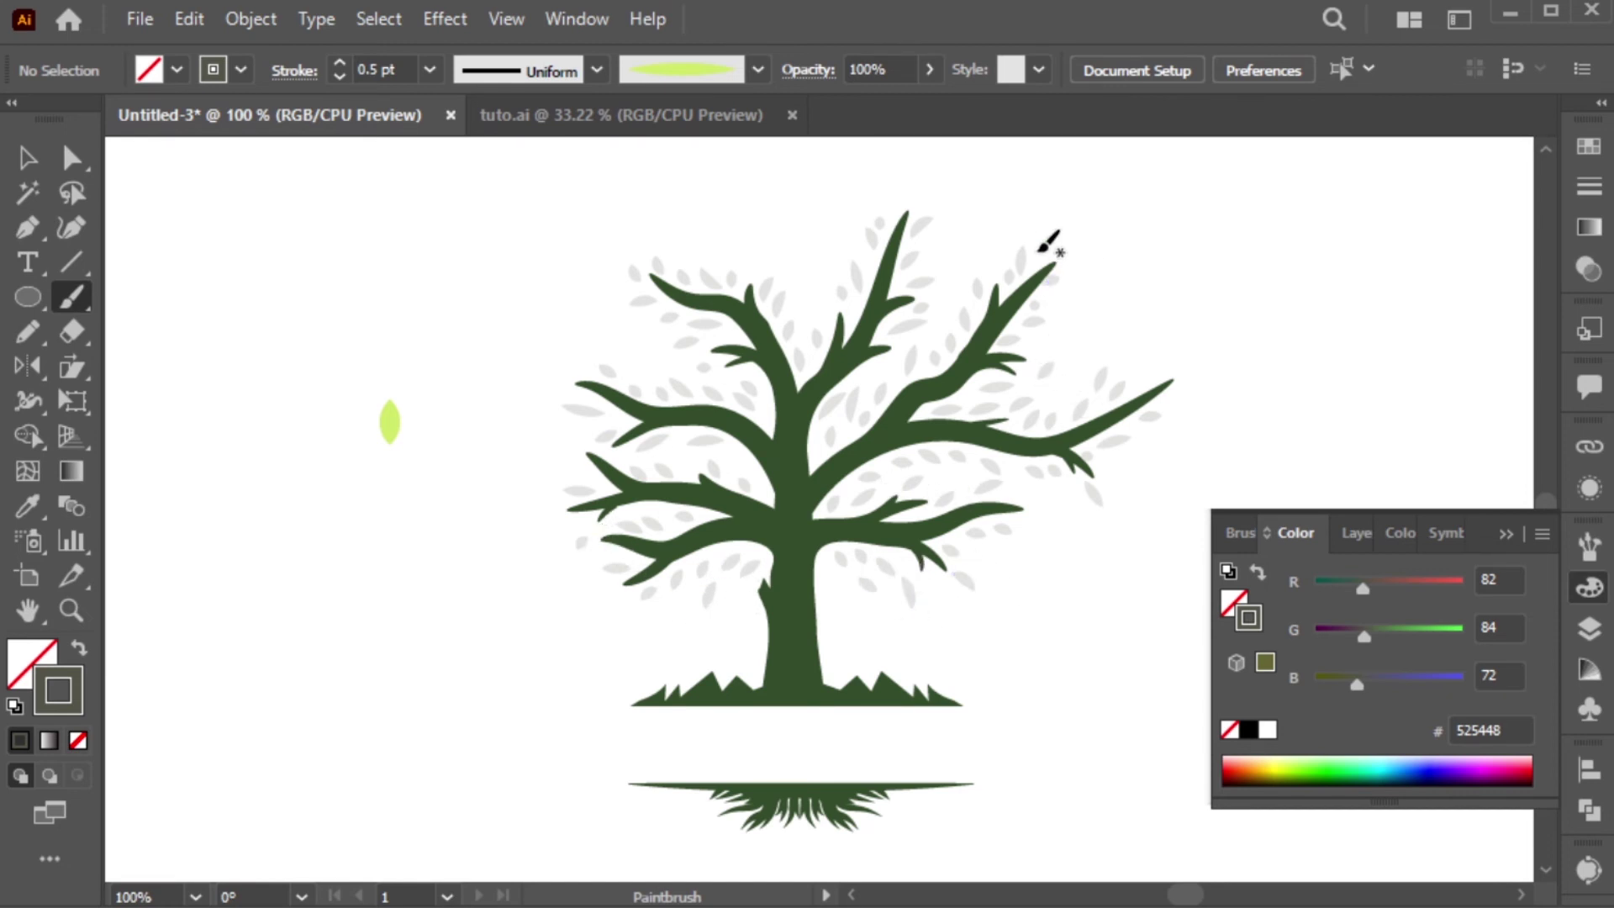
- Select all the painted leaf strokes without the tree and expand their appearance into filled shapes
click(1507, 535)
key(v)
key(ctrl+minus)
drag(1137, 290, 634, 585)
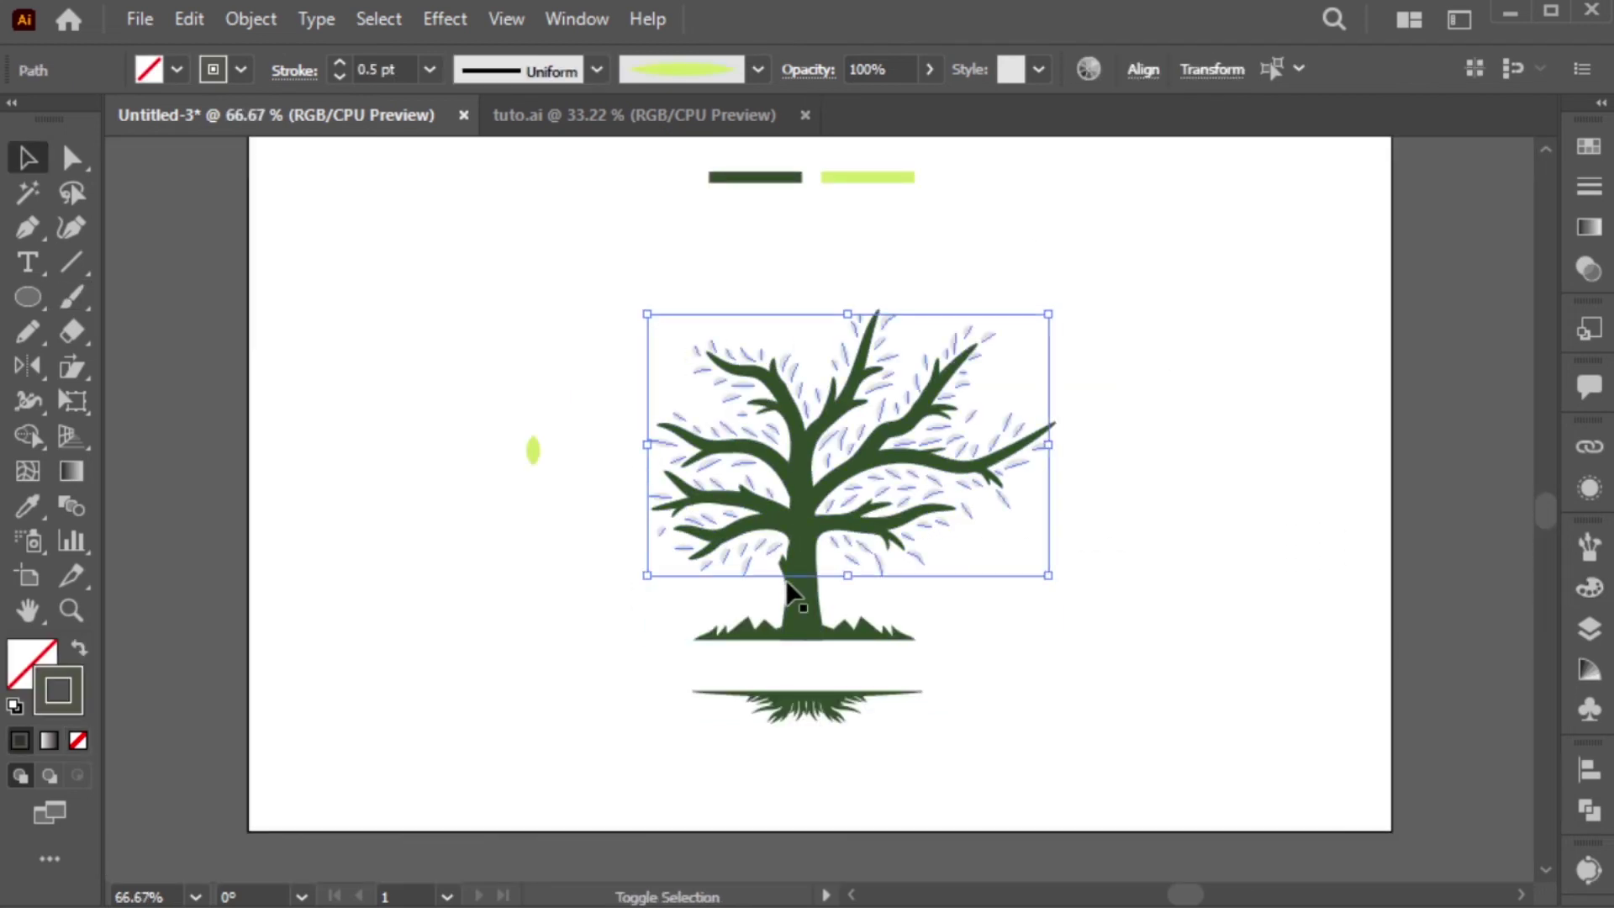
click(251, 18)
click(374, 286)
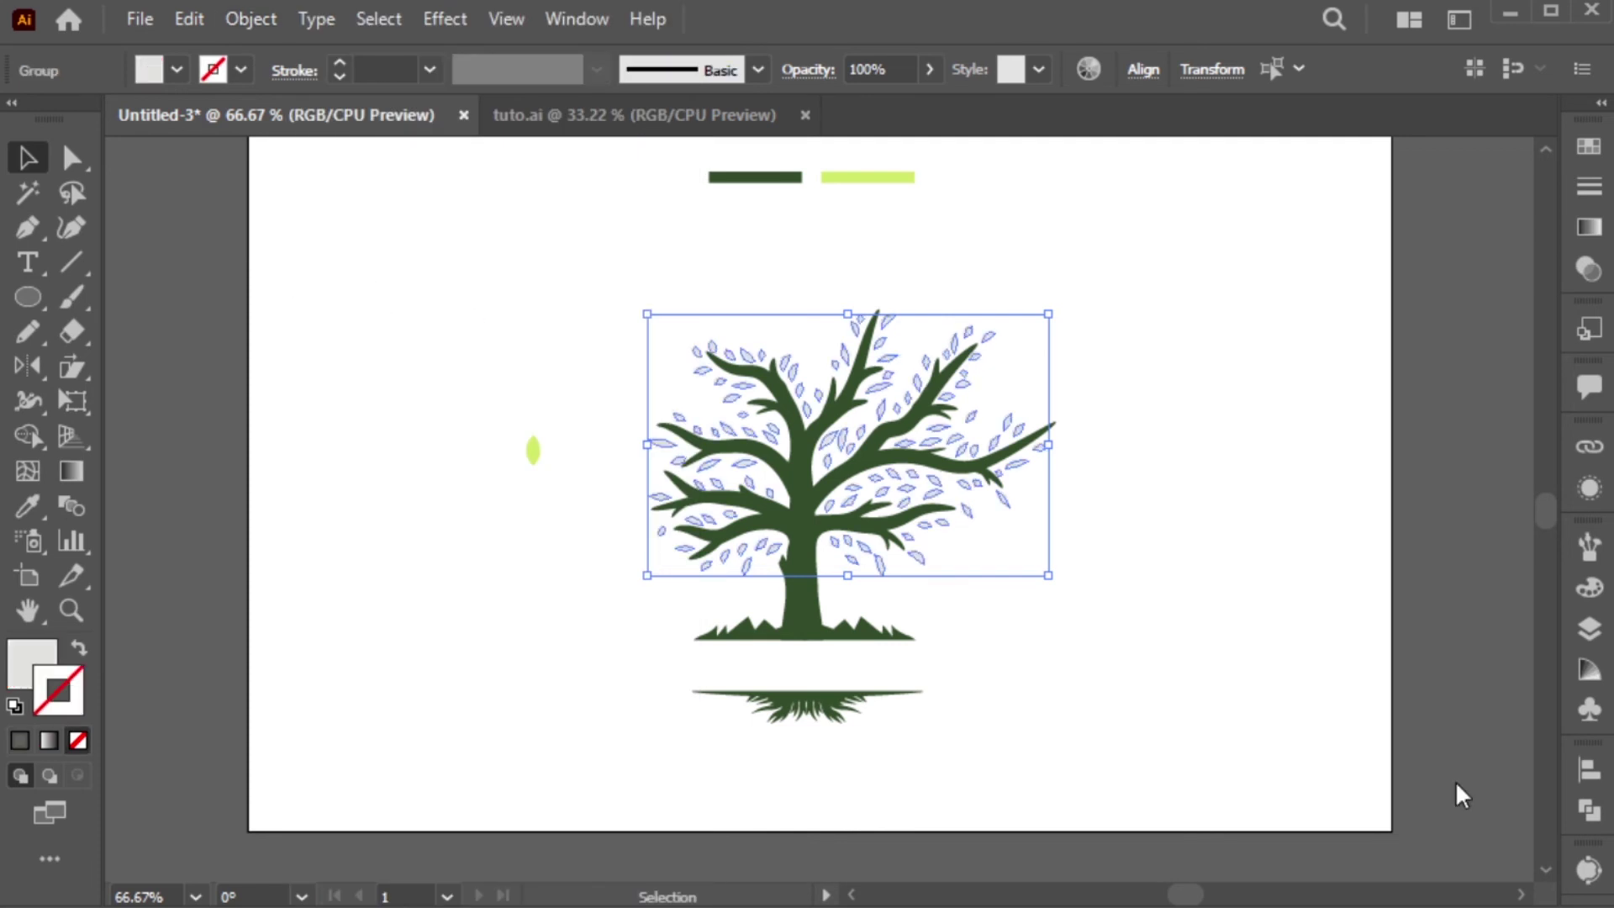
- Recolour the expanded leaves with the light green sampled from the swatch above the tree
key(i)
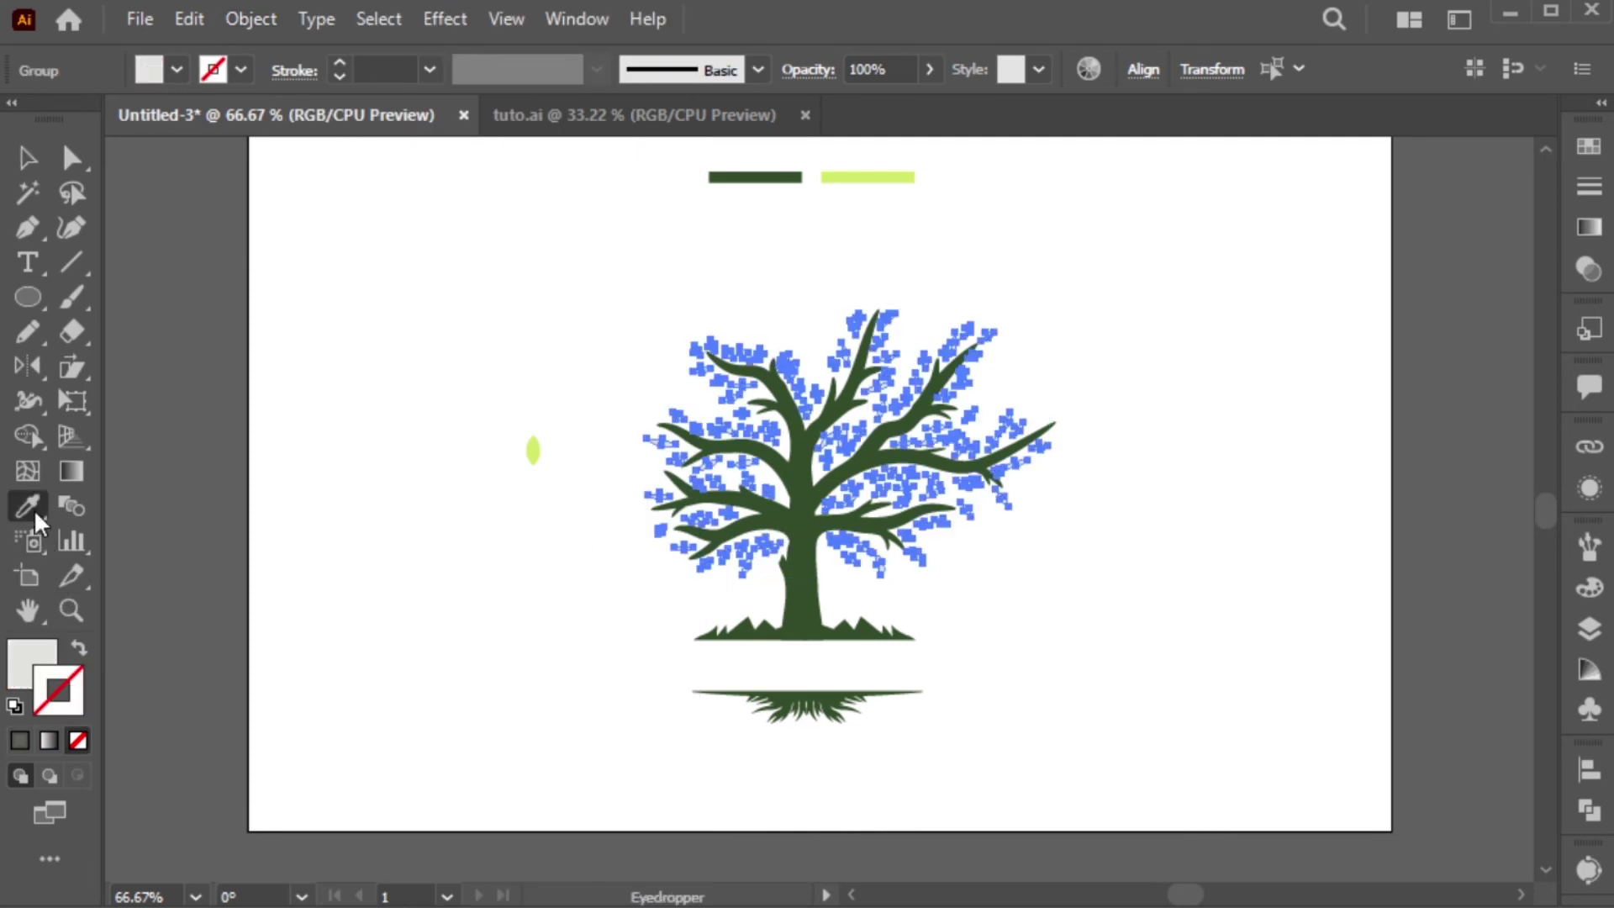
click(880, 185)
key(v)
click(1145, 341)
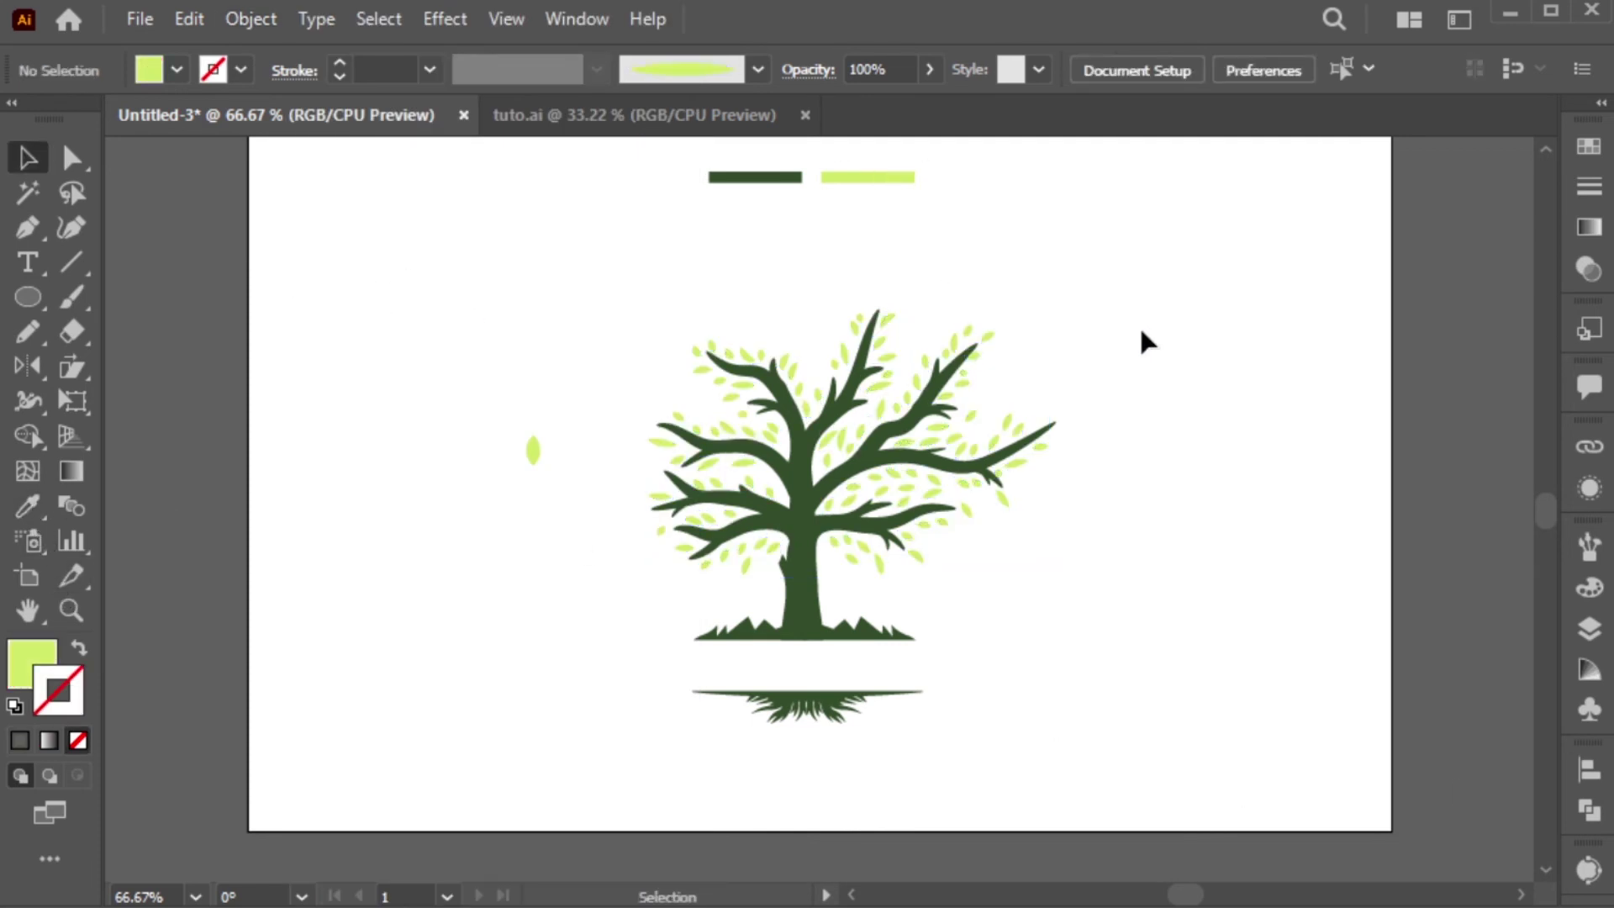
- Delete the loose source leaf beside the tree
drag(548, 377, 472, 561)
key(Delete)
drag(947, 668, 735, 754)
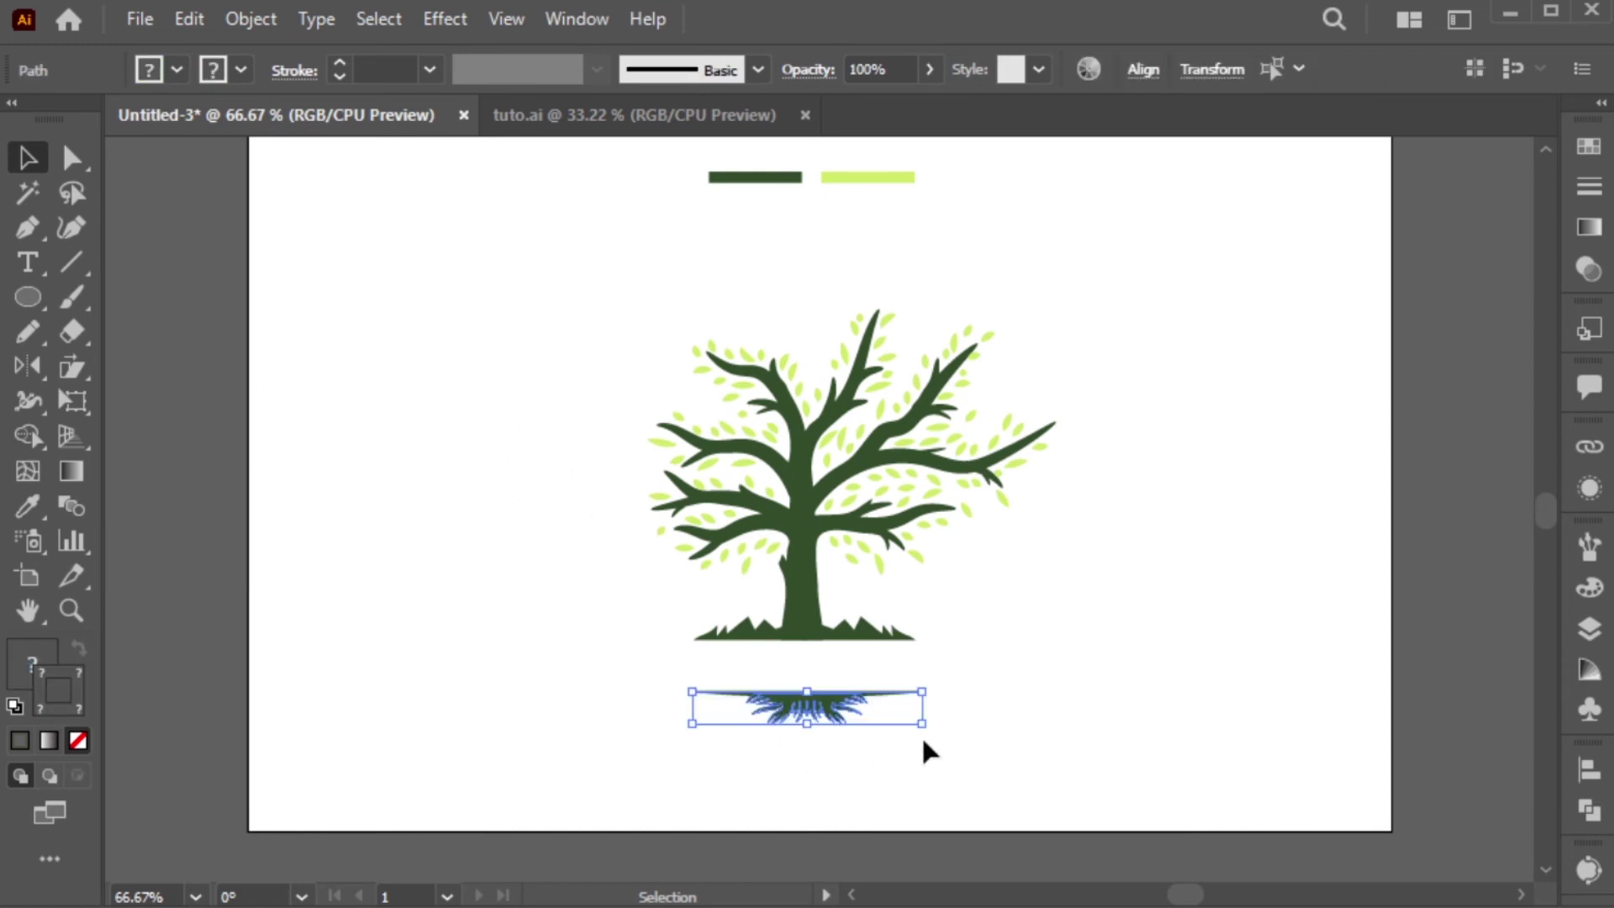
click(975, 685)
- Add the text "Tree Branches and Roots", scale it to about 18.5 pt and place it between the ground and the roots
key(t)
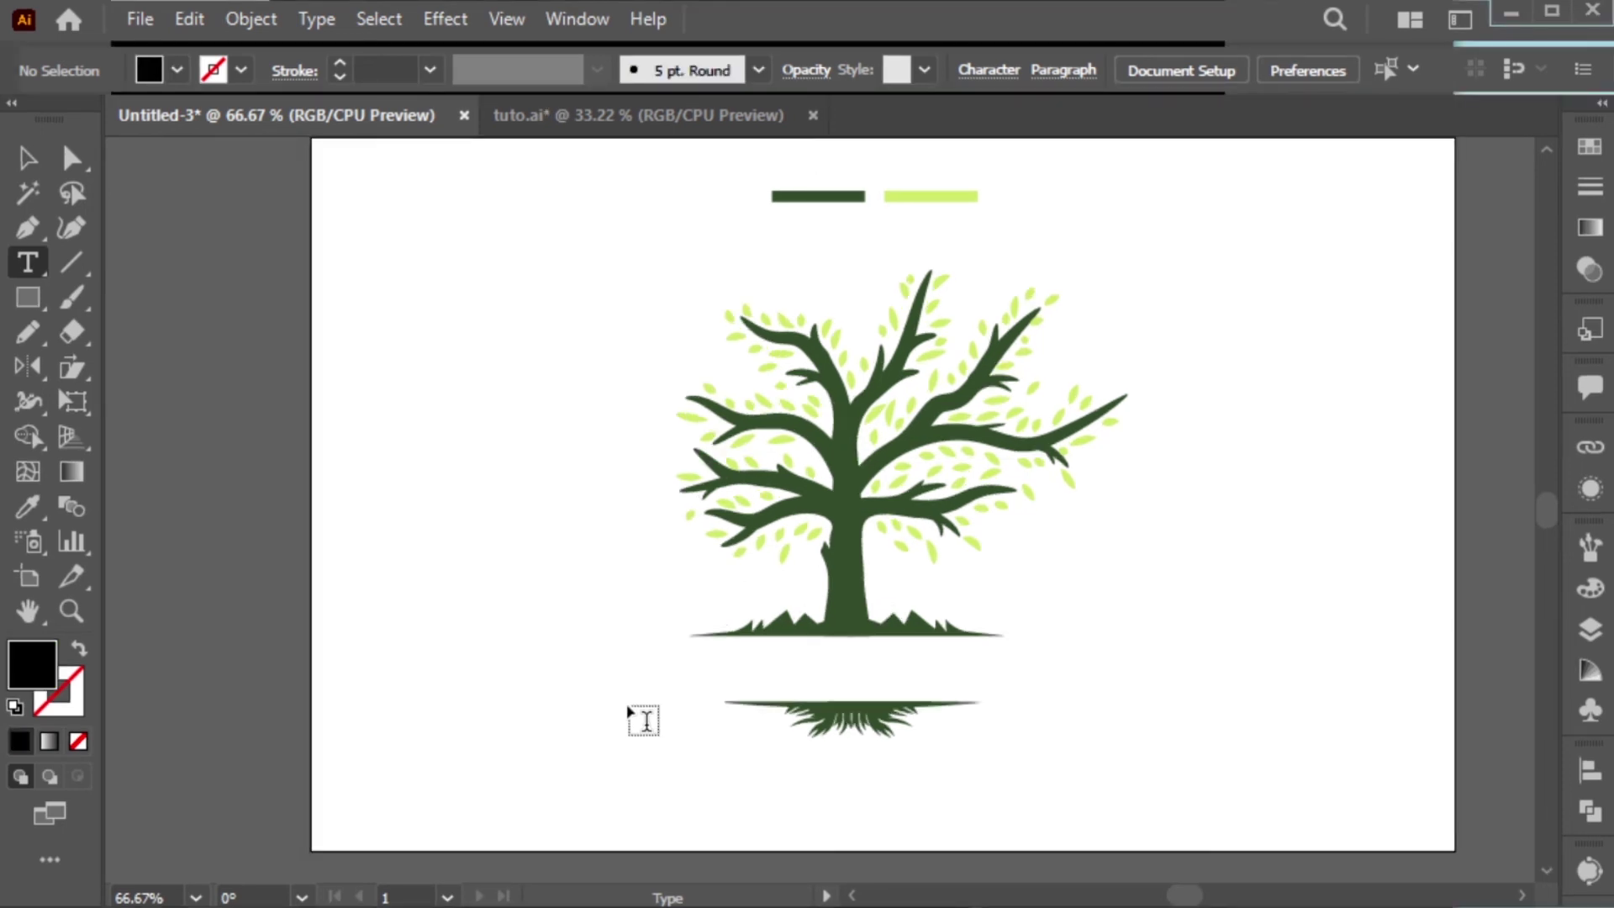
click(447, 667)
text(Tree Bran)
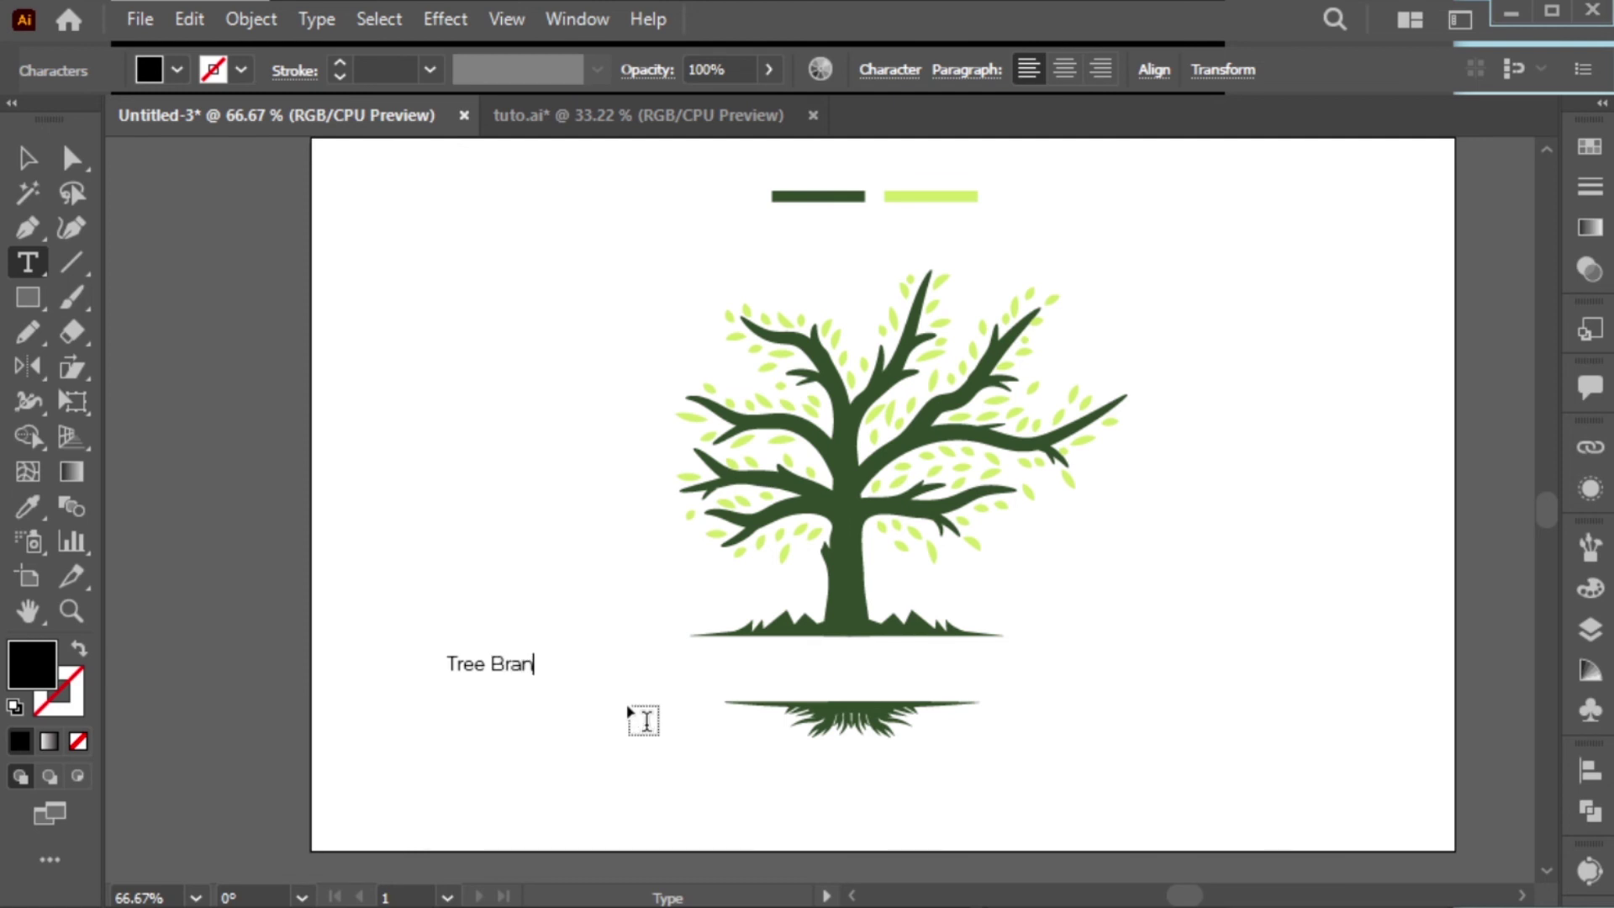
text(ches )
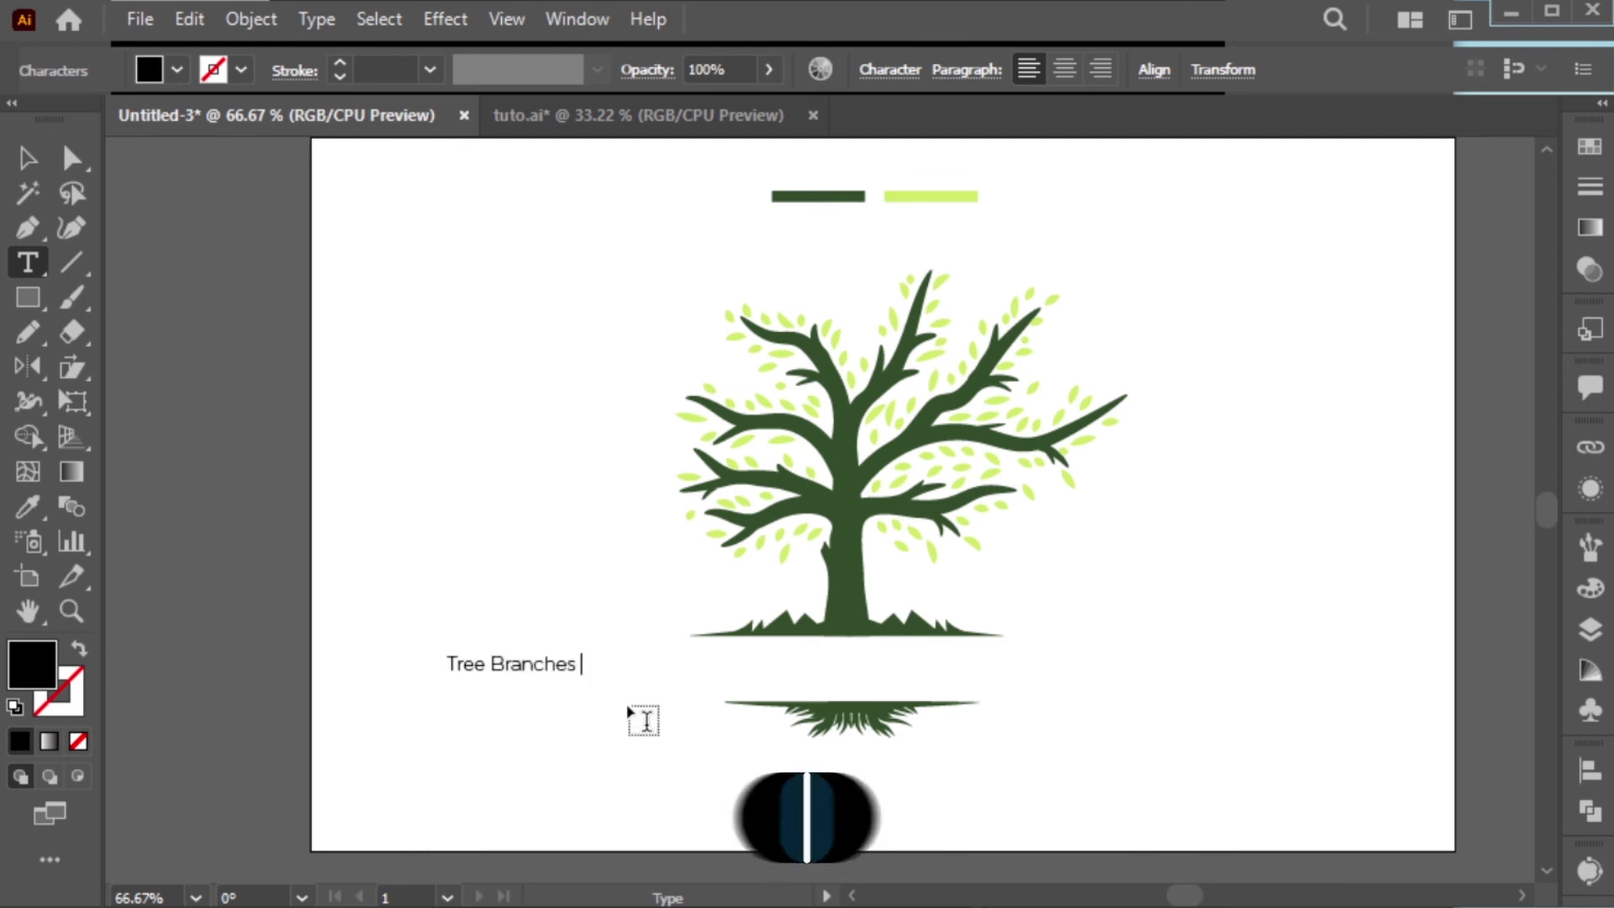
text(and Roots)
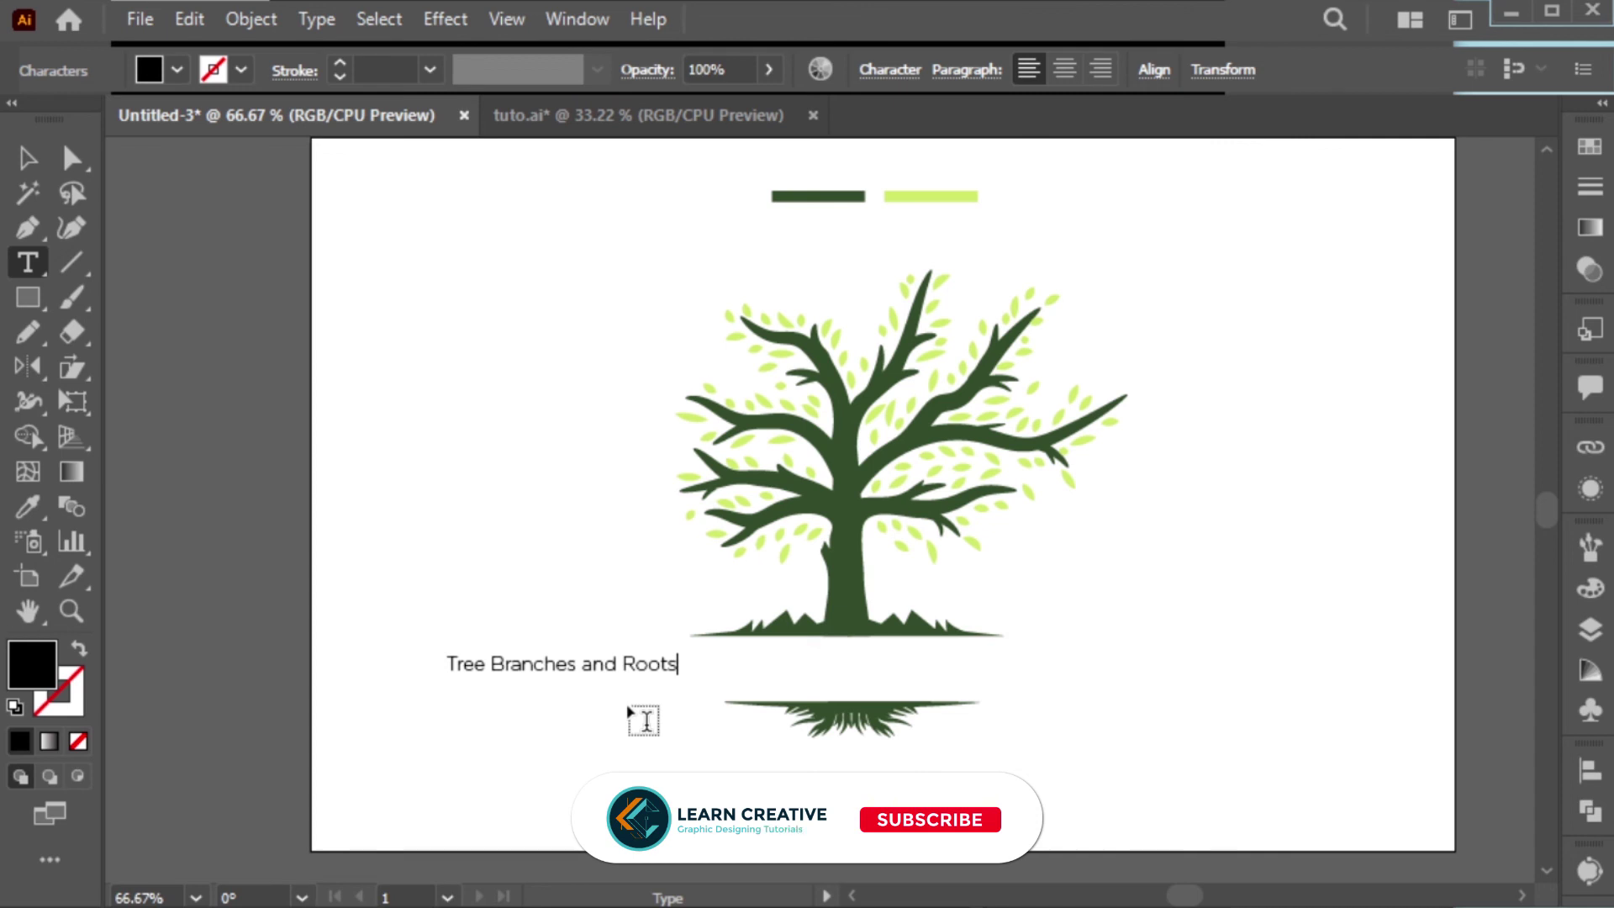
key(Escape)
drag(701, 666, 963, 683)
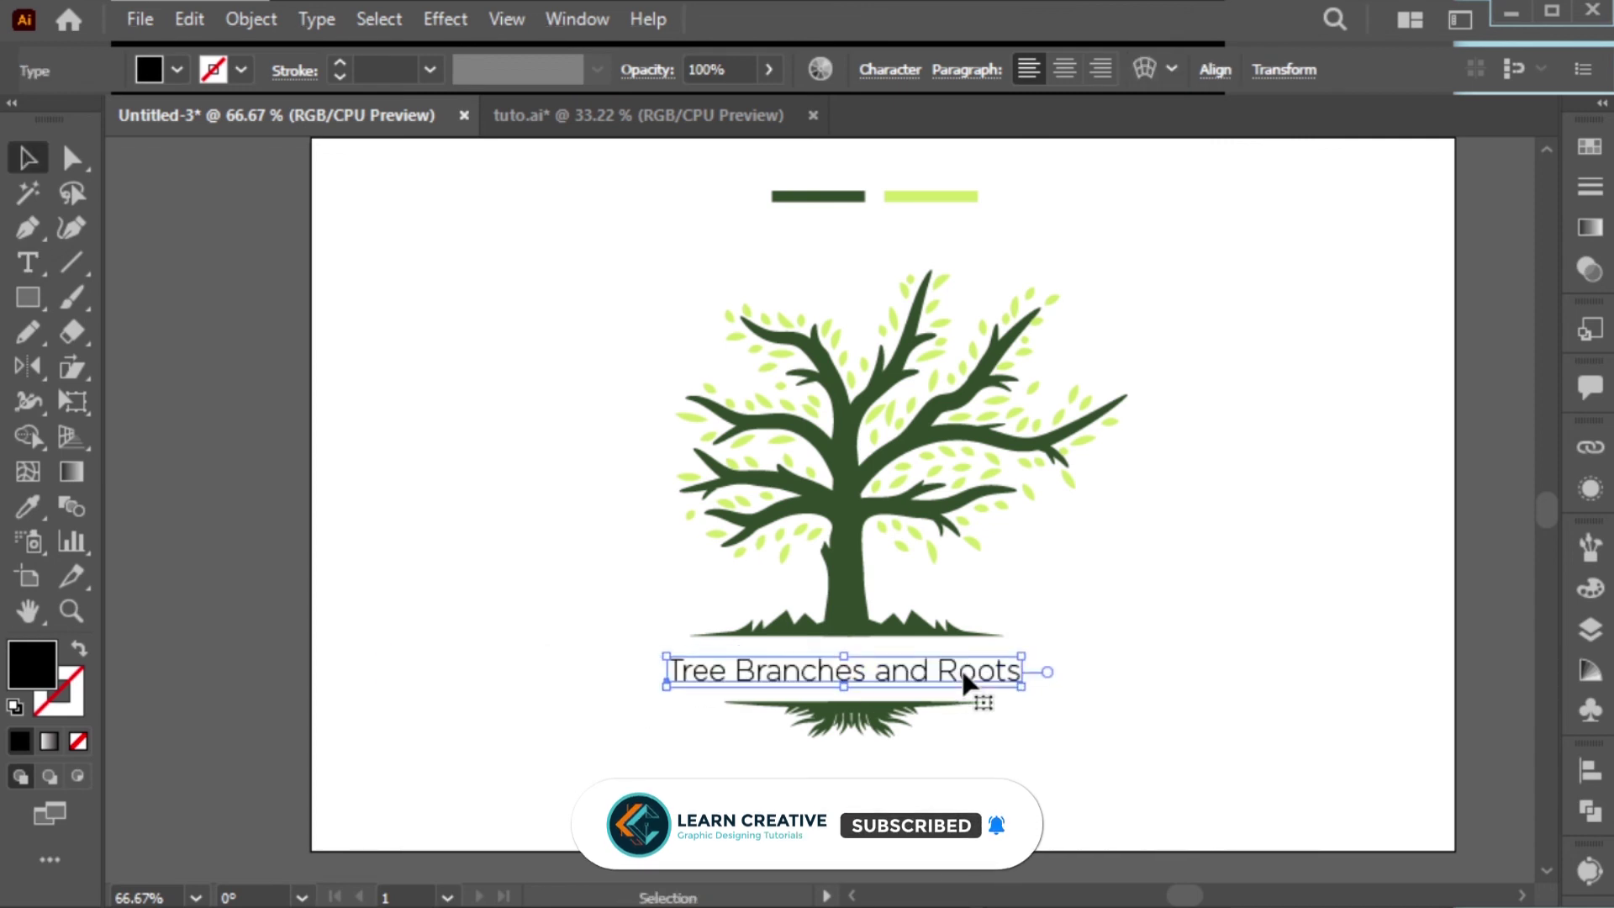
- Change the text's font to Serpentine Bold, enlarge it to about 24.8 pt and position it beneath the ground
key(ctrl+t)
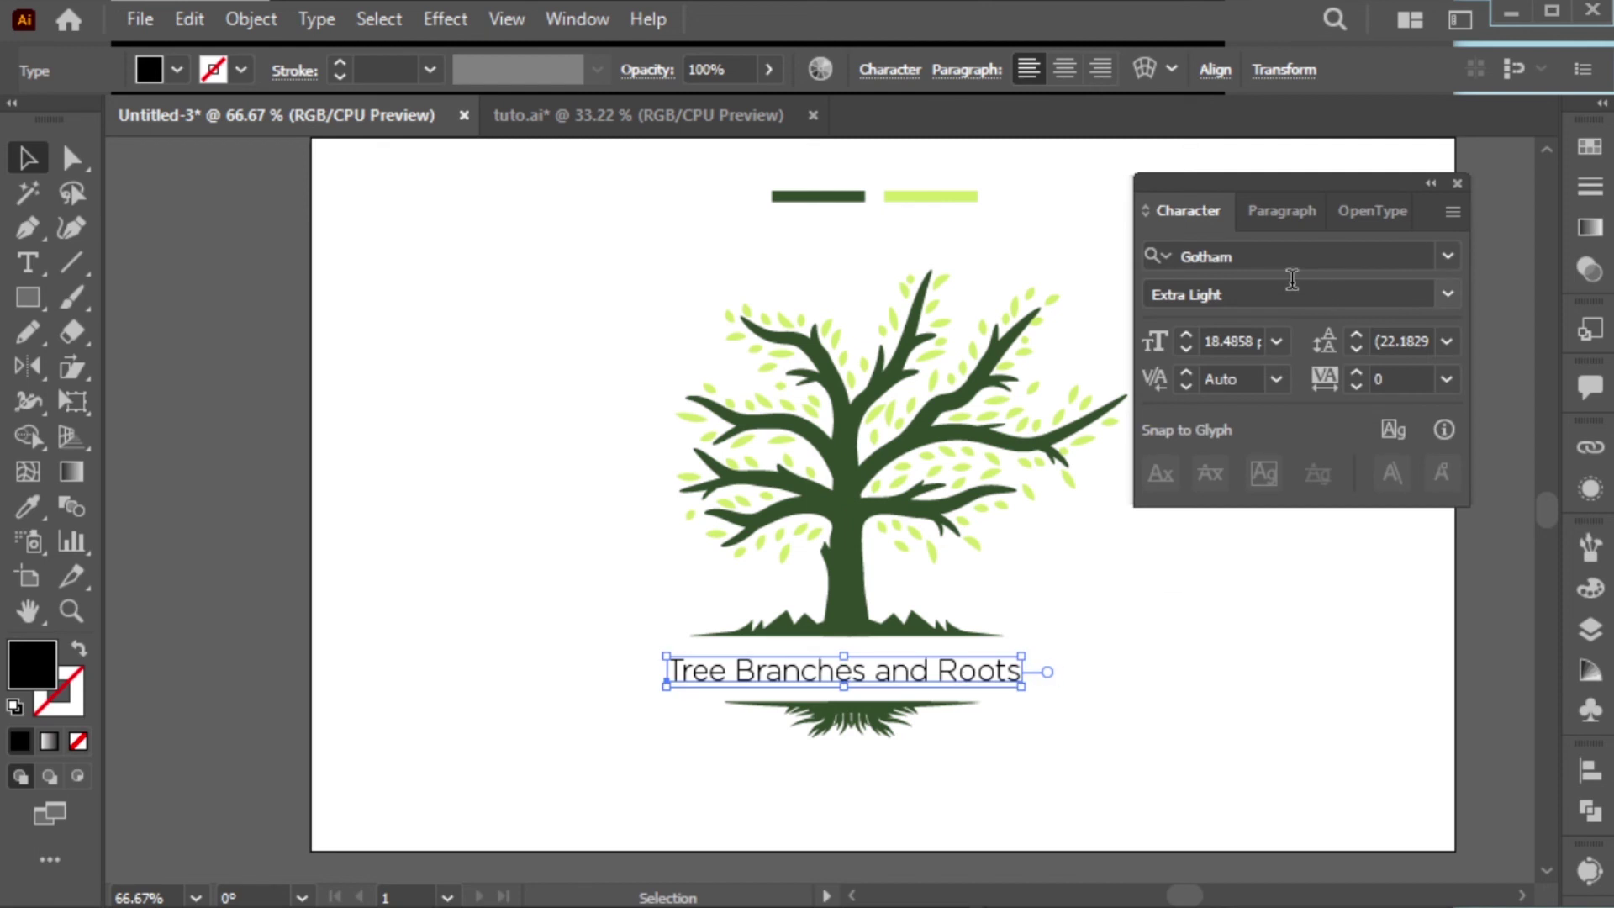
click(1447, 256)
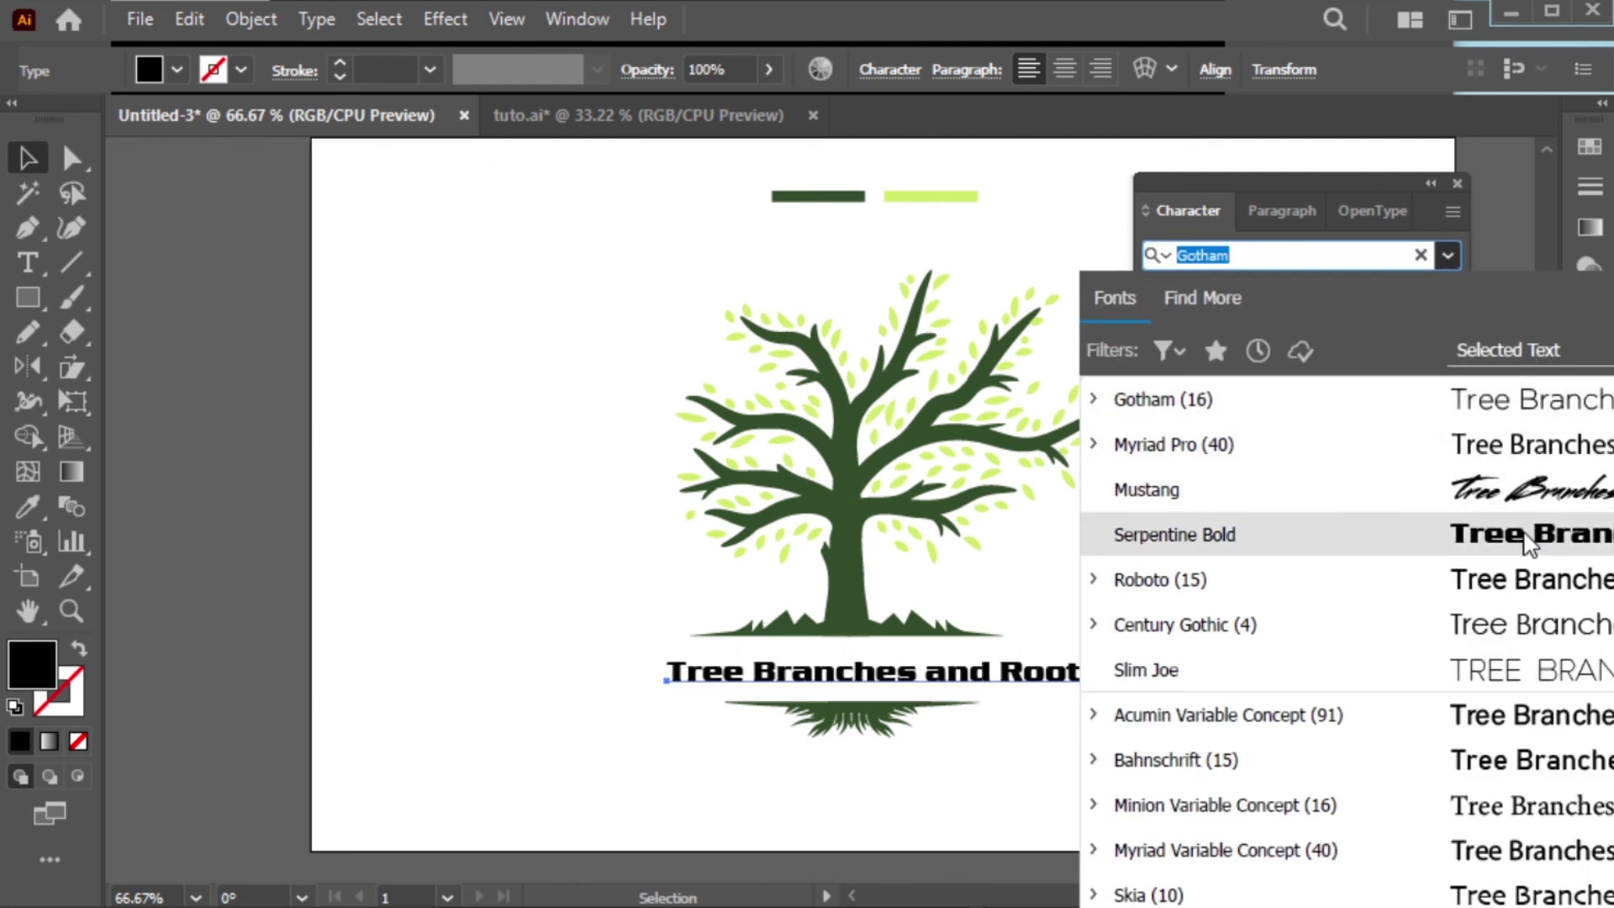
click(1177, 534)
mouse_move(1106, 671)
mouse_down()
mouse_move(1174, 656)
mouse_move(1124, 679)
mouse_up()
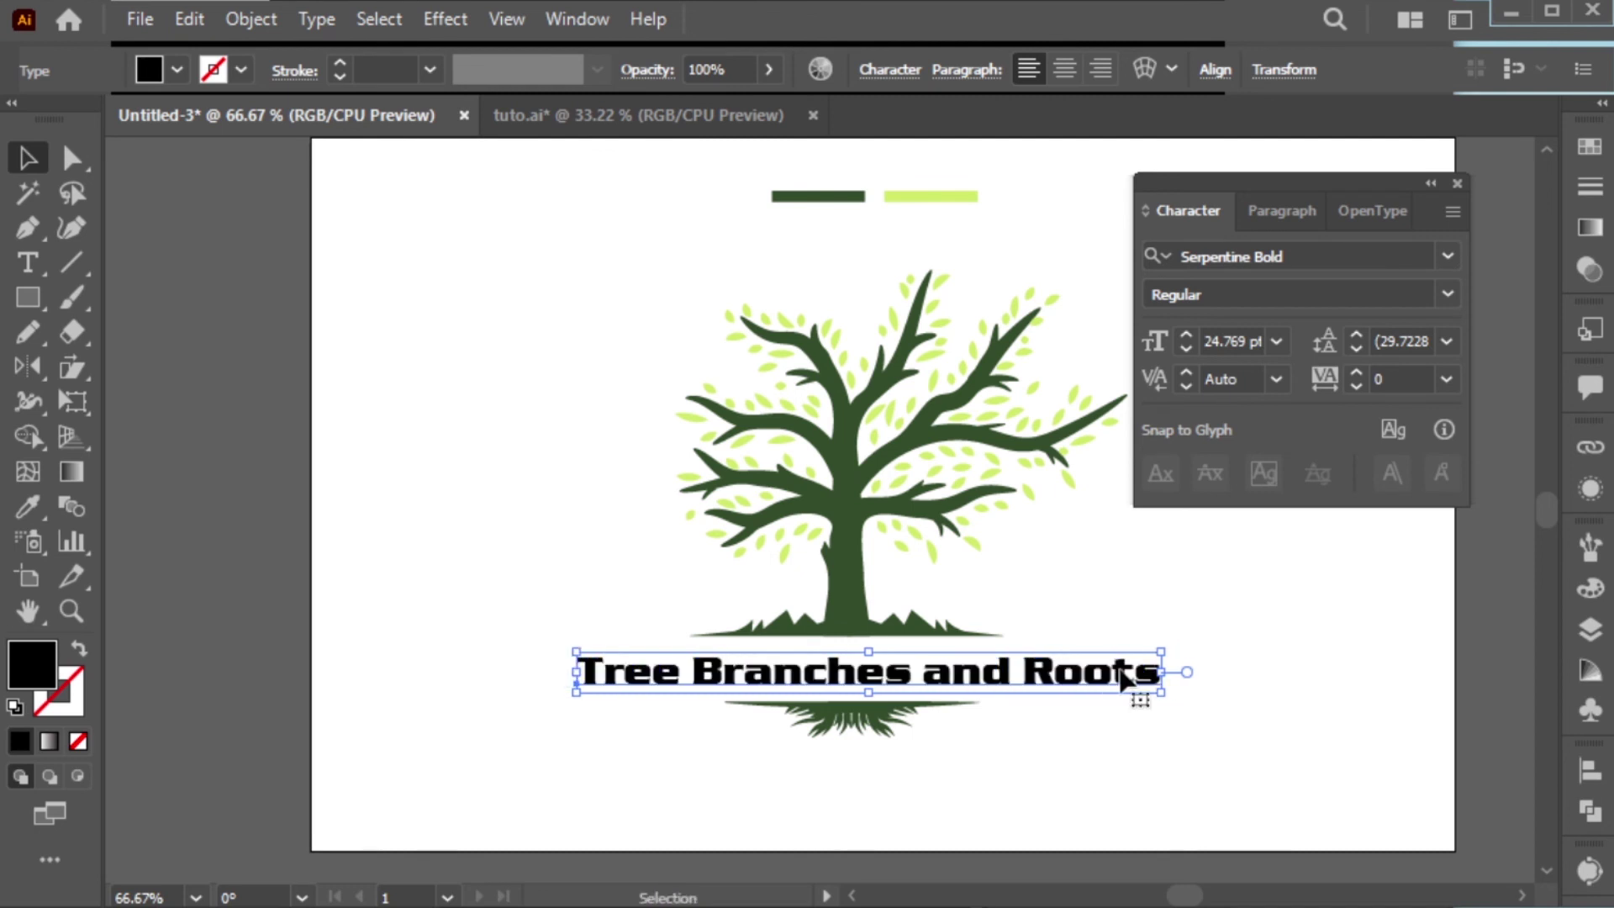
- Replace the word "and" in the text with "with"
double_click(1124, 680)
drag(1013, 673, 932, 670)
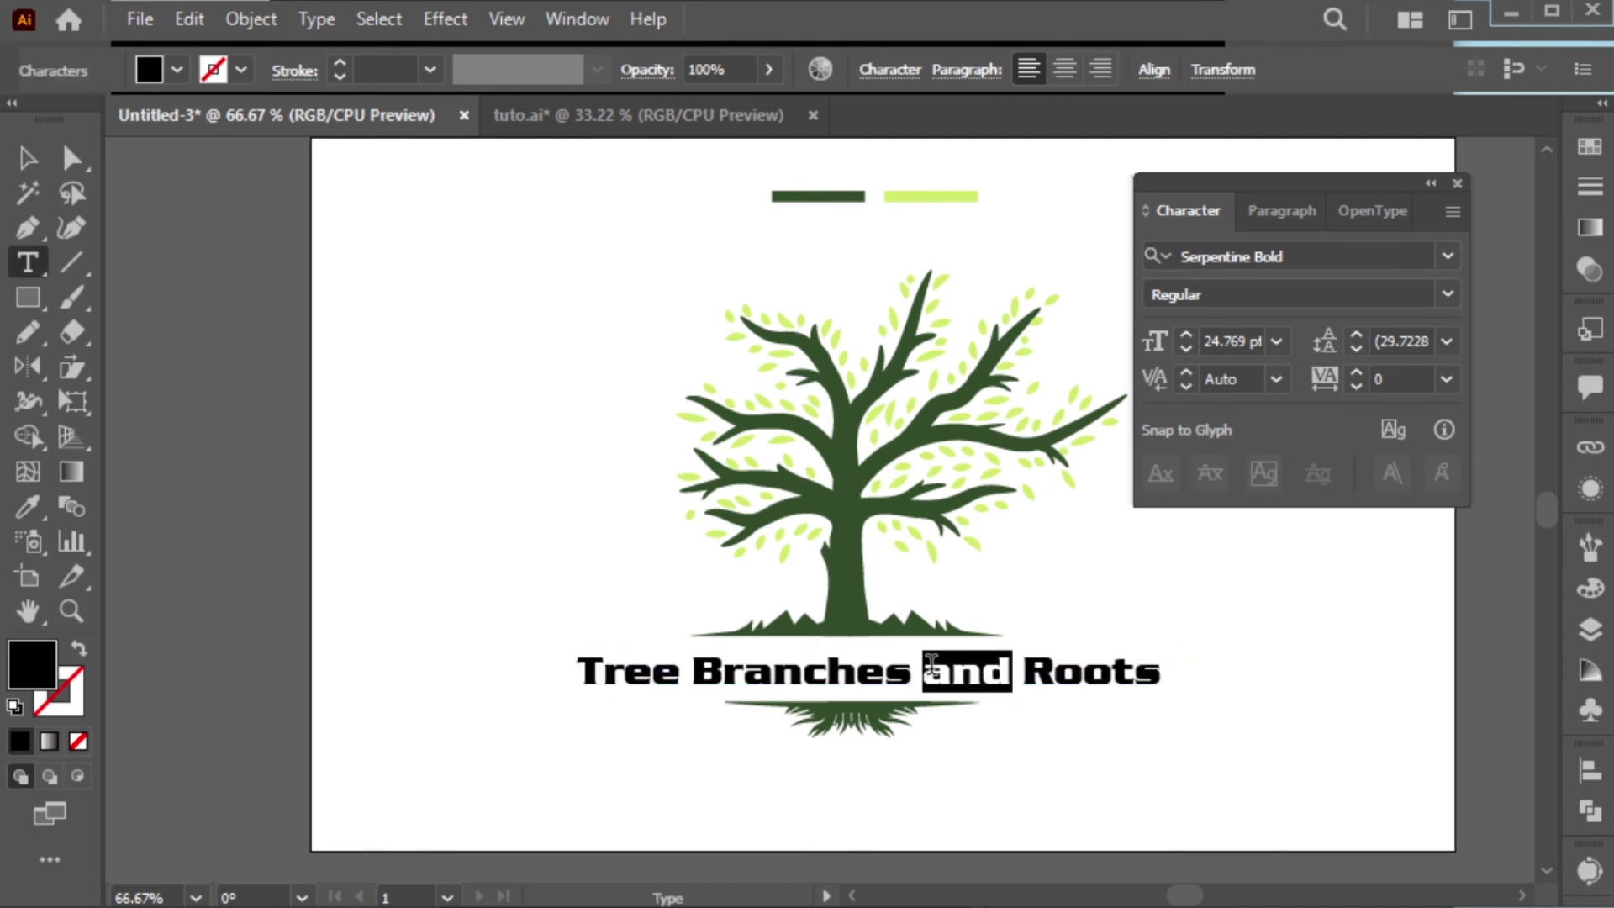
text(with)
- Set the font of the word "with" to Mustang
key(shift+Left)
key(shift+Left)
key(shift+Left)
key(shift+Left)
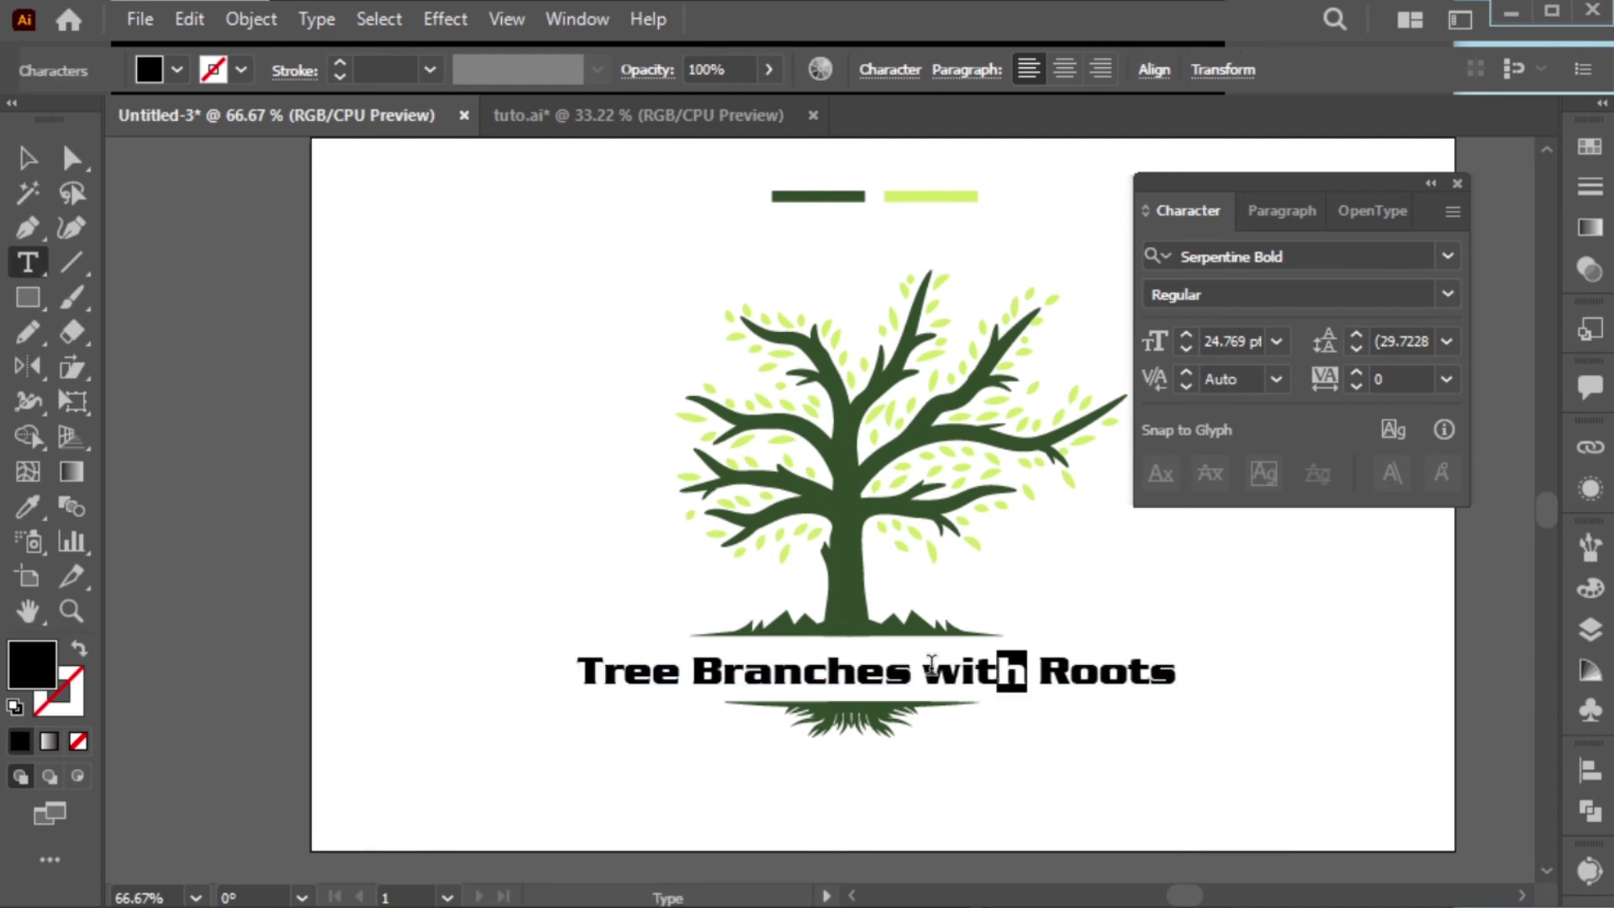
click(1448, 256)
click(1473, 535)
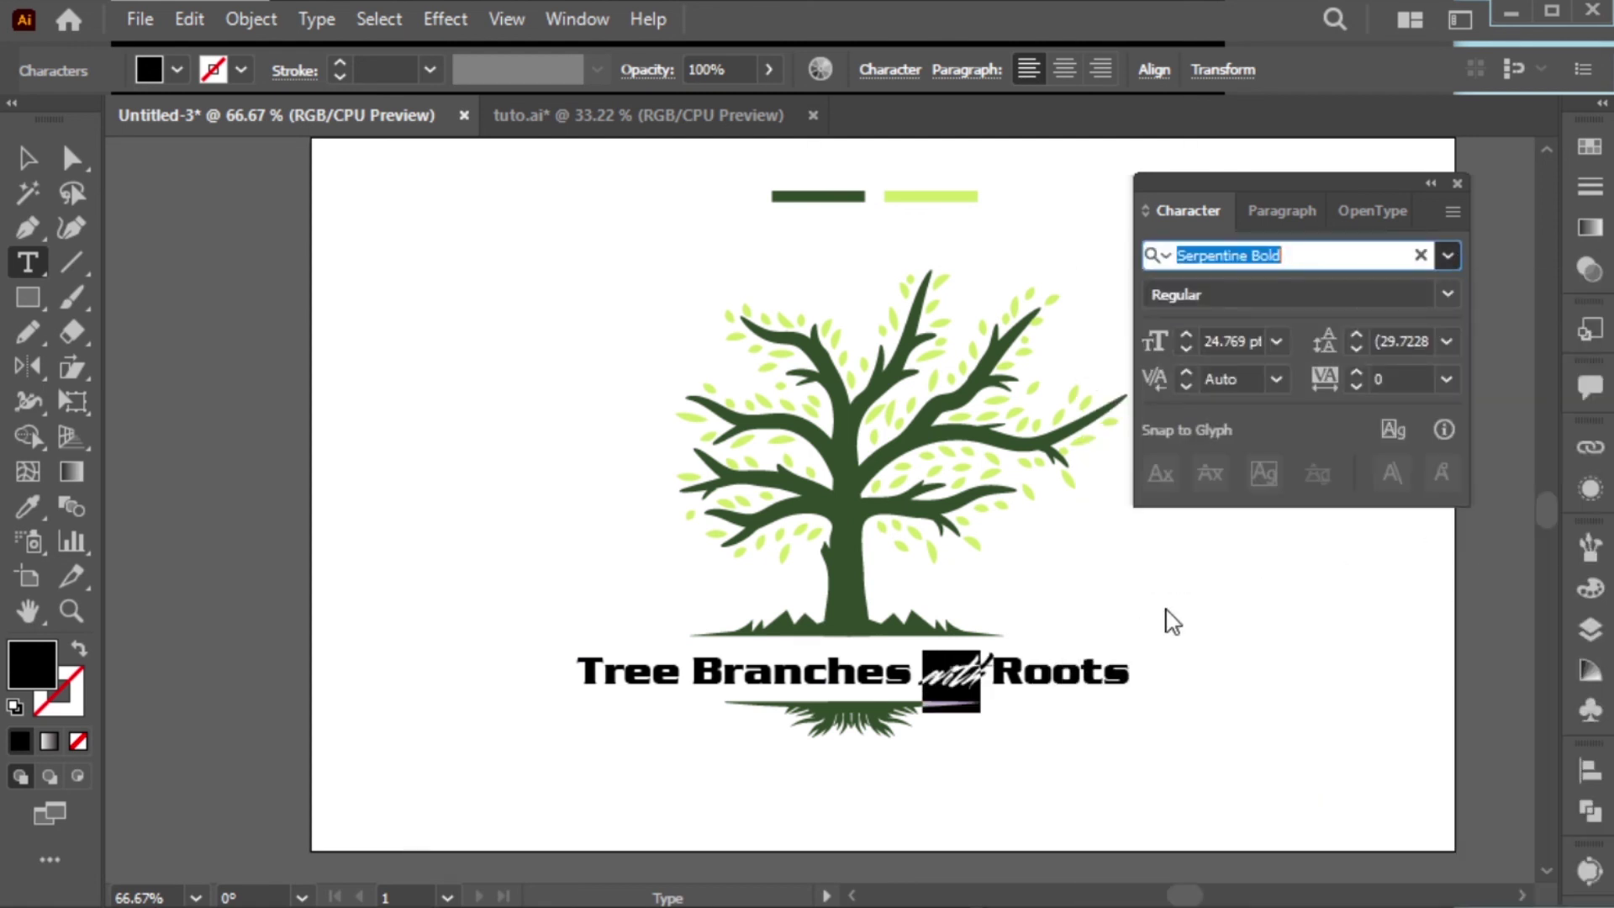
- Colour "with" in the leaves' light green and "Roots" in the branches' dark green by sampling the artwork
click(28, 506)
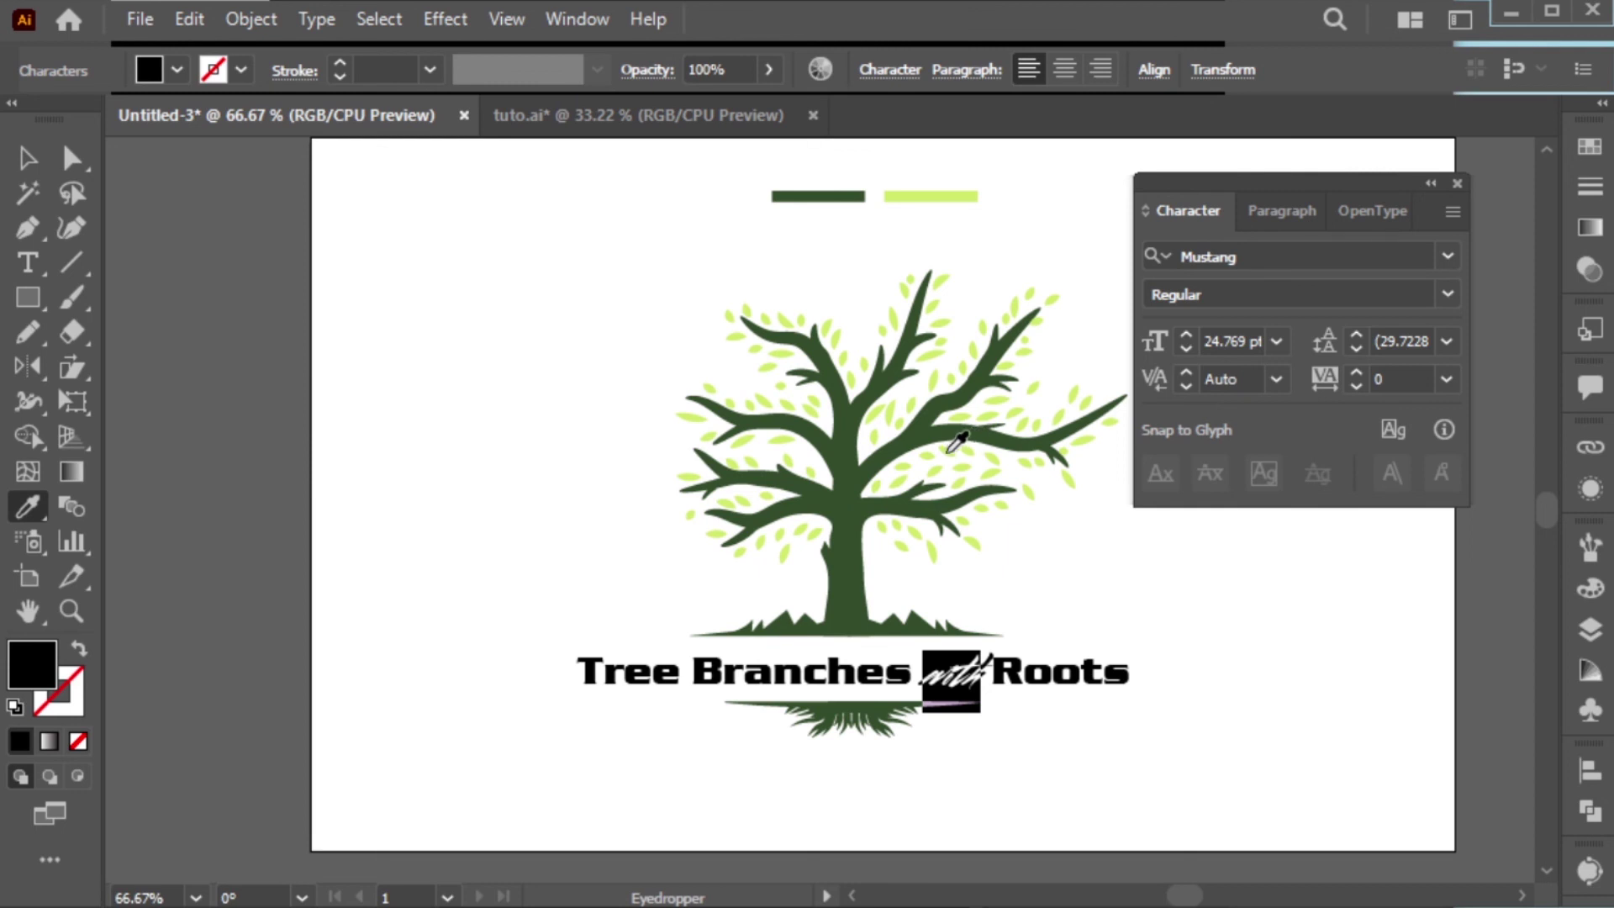
click(949, 450)
key(ctrl+Right)
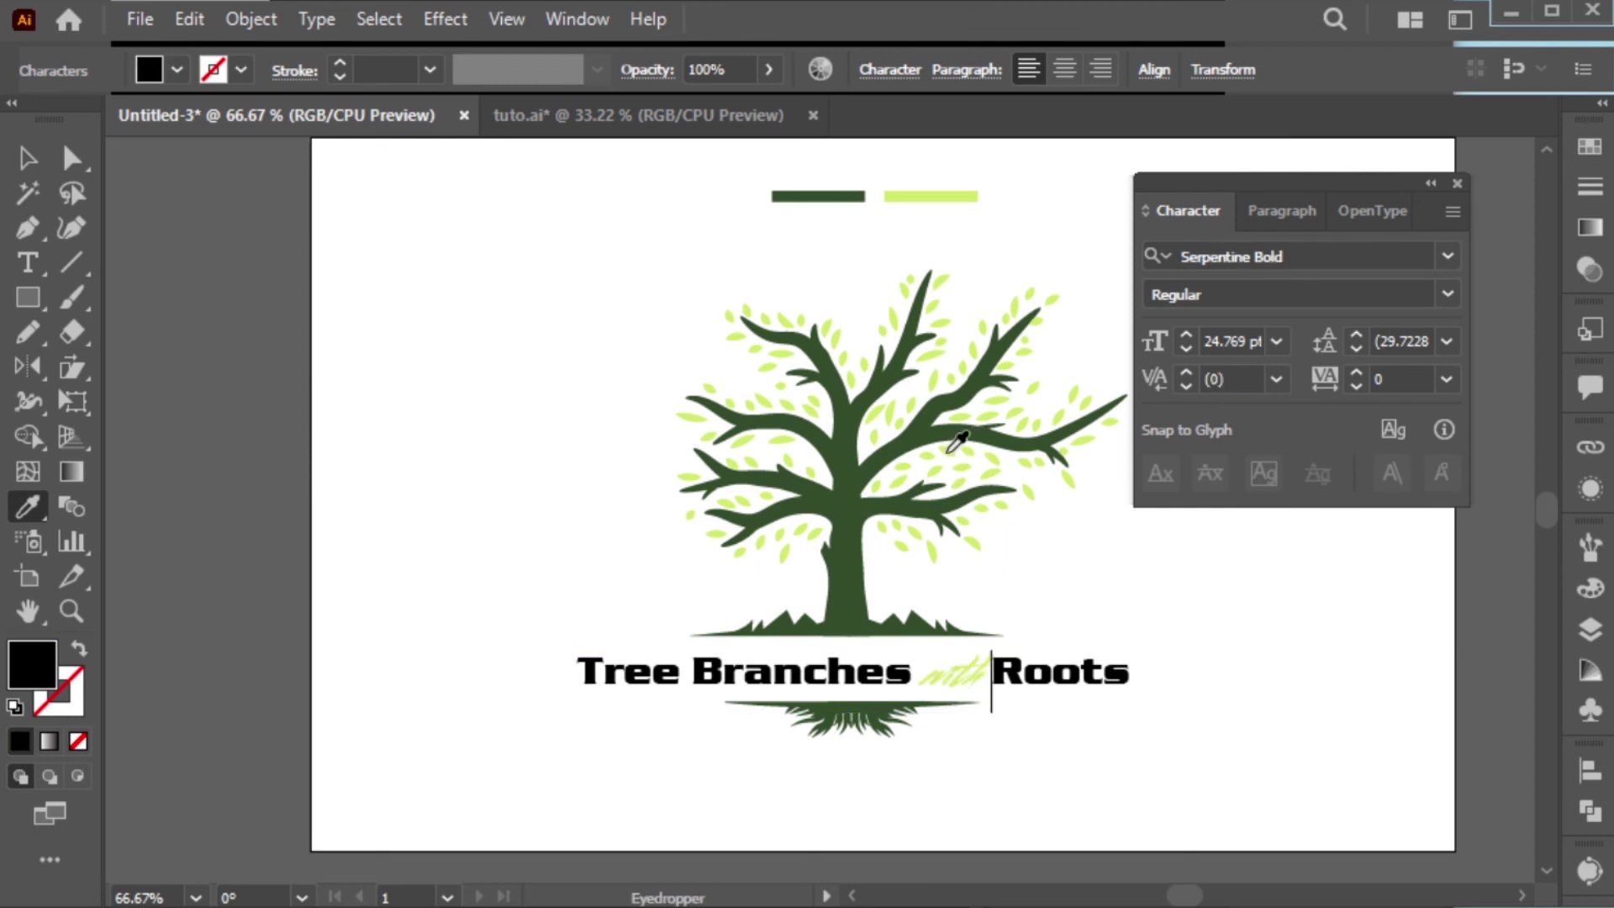
key(ctrl+shift+Right)
click(935, 431)
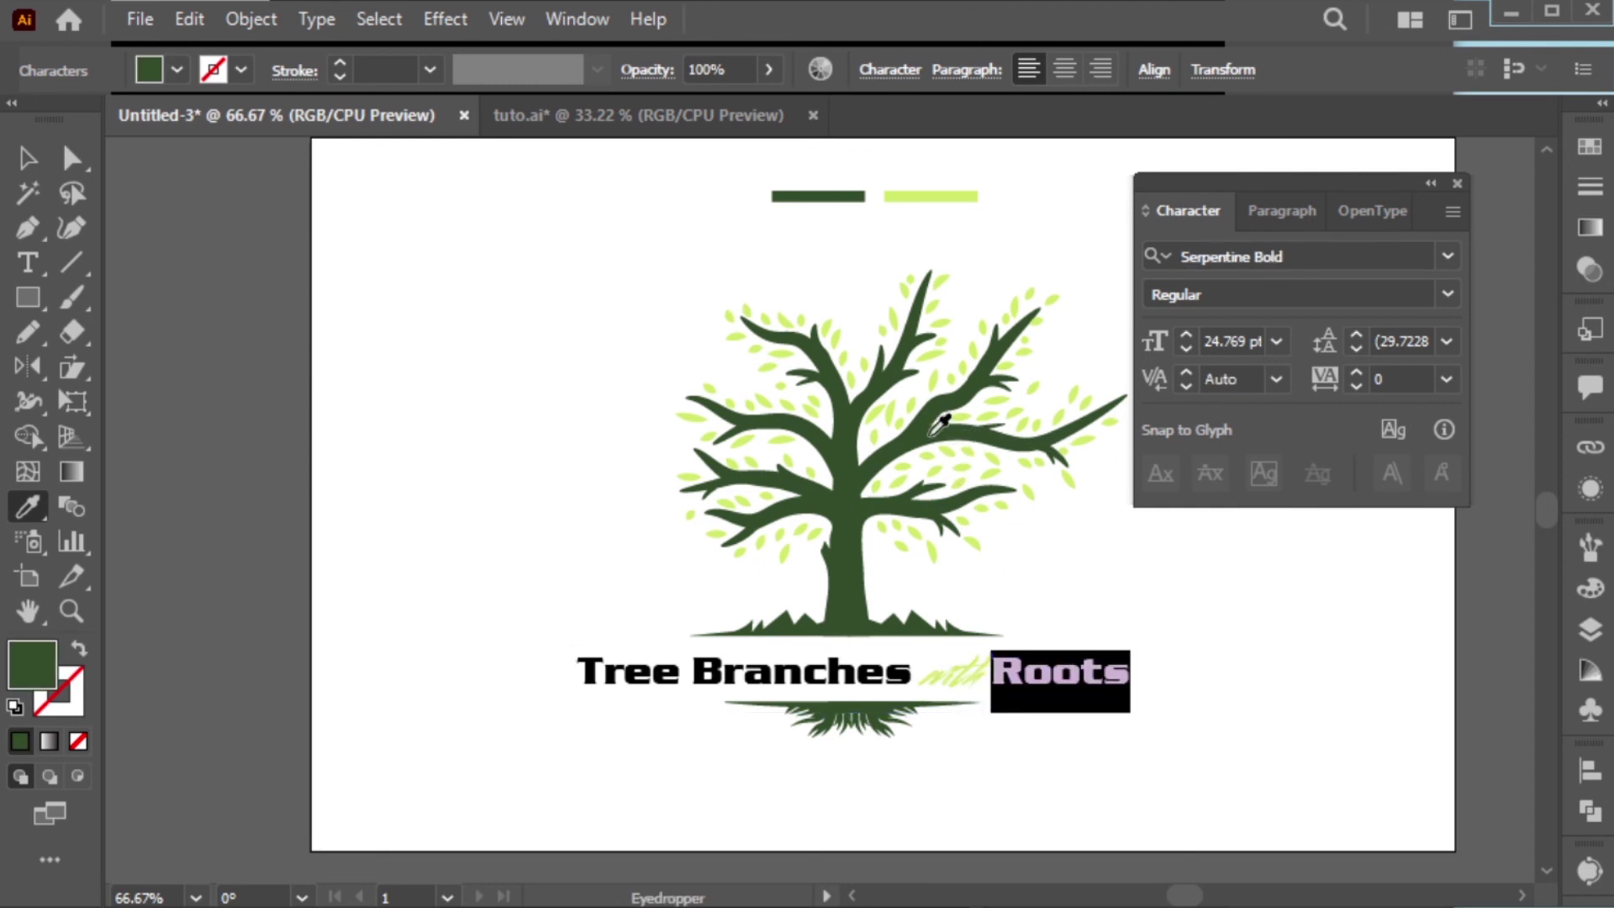
- Colour the words "Tree Branches" in the tree's sampled dark green and select the whole text object
key(Left)
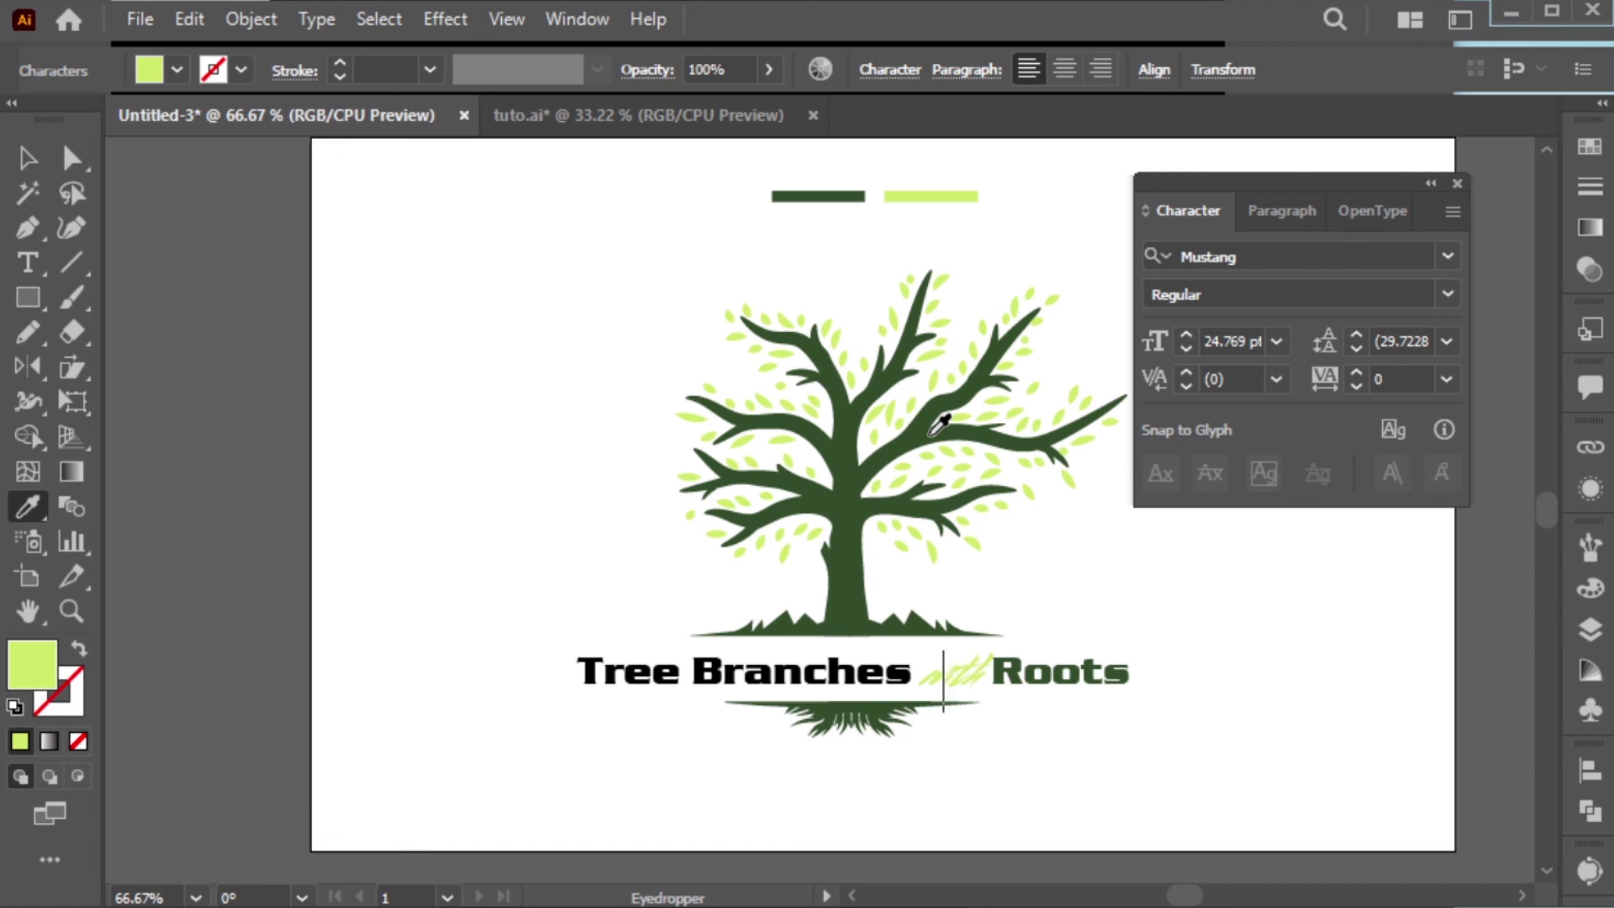
key(ctrl+Left)
key(Left)
key(ctrl+shift+Left)
key(ctrl+shift+Left)
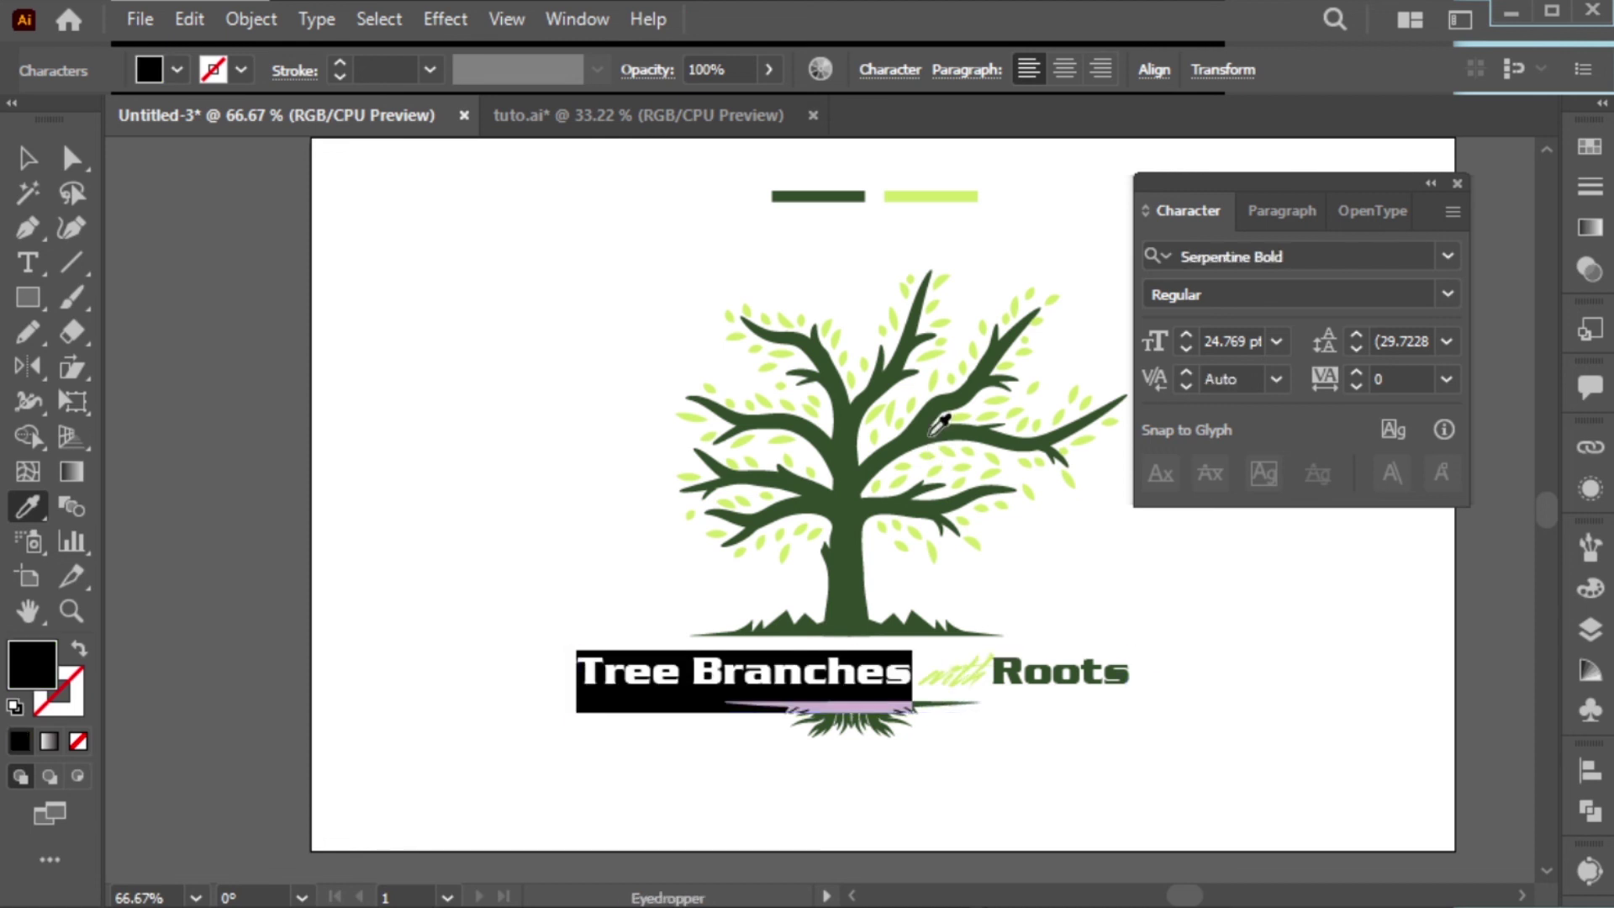
click(874, 456)
key(v)
click(975, 666)
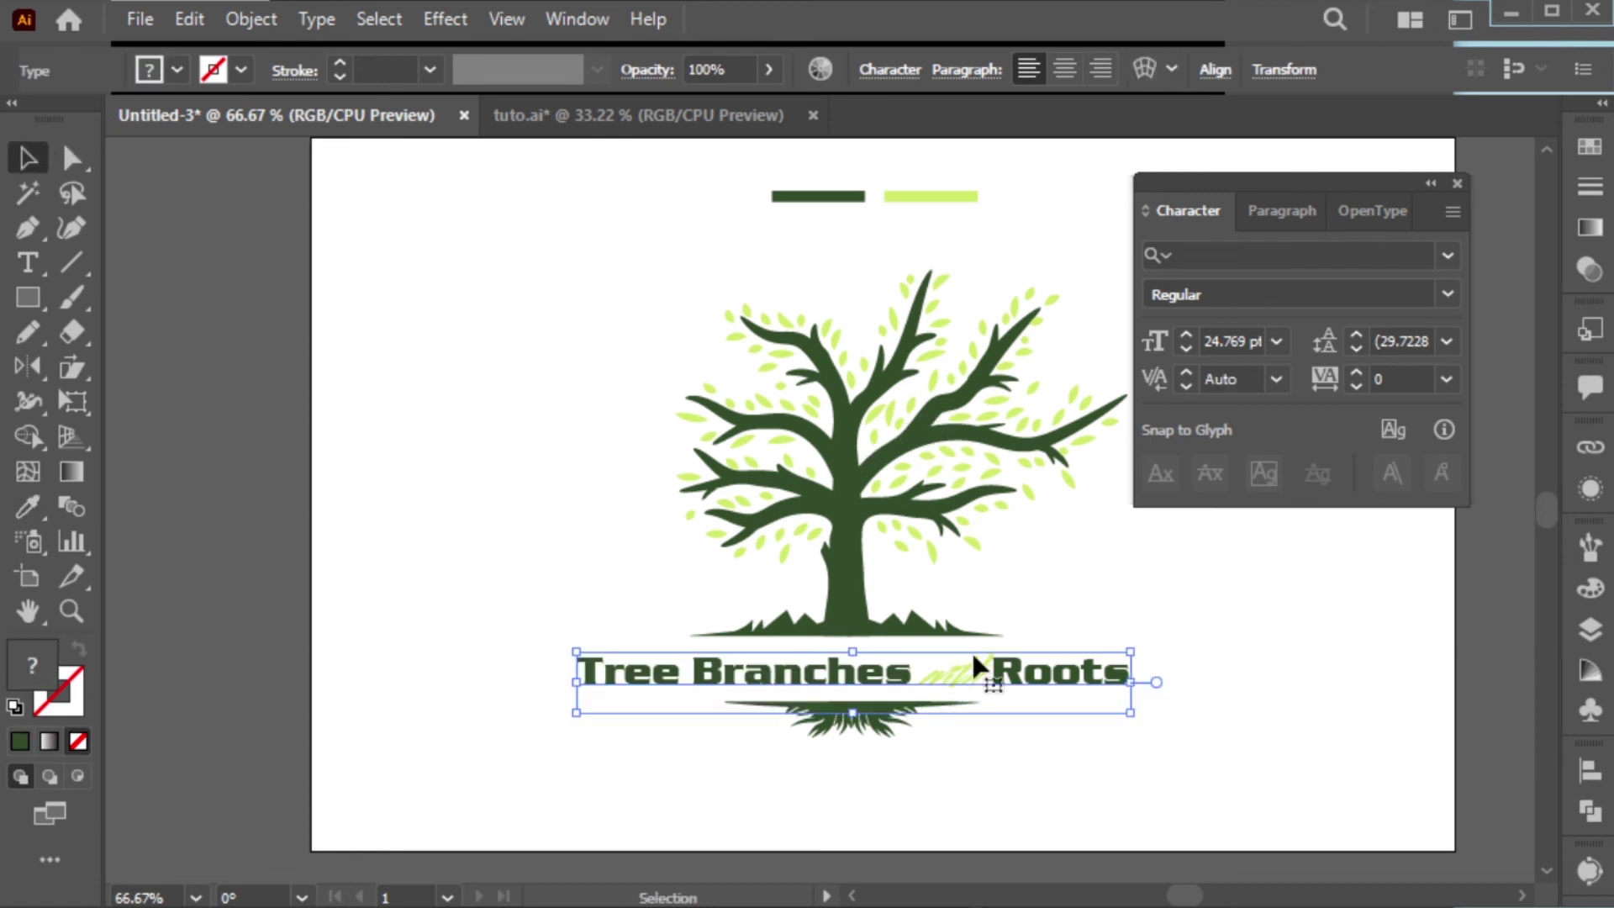
- Enlarge the title text about its centre to roughly 28.2 pt, close the character settings and deselect it
drag(1130, 651, 1170, 640)
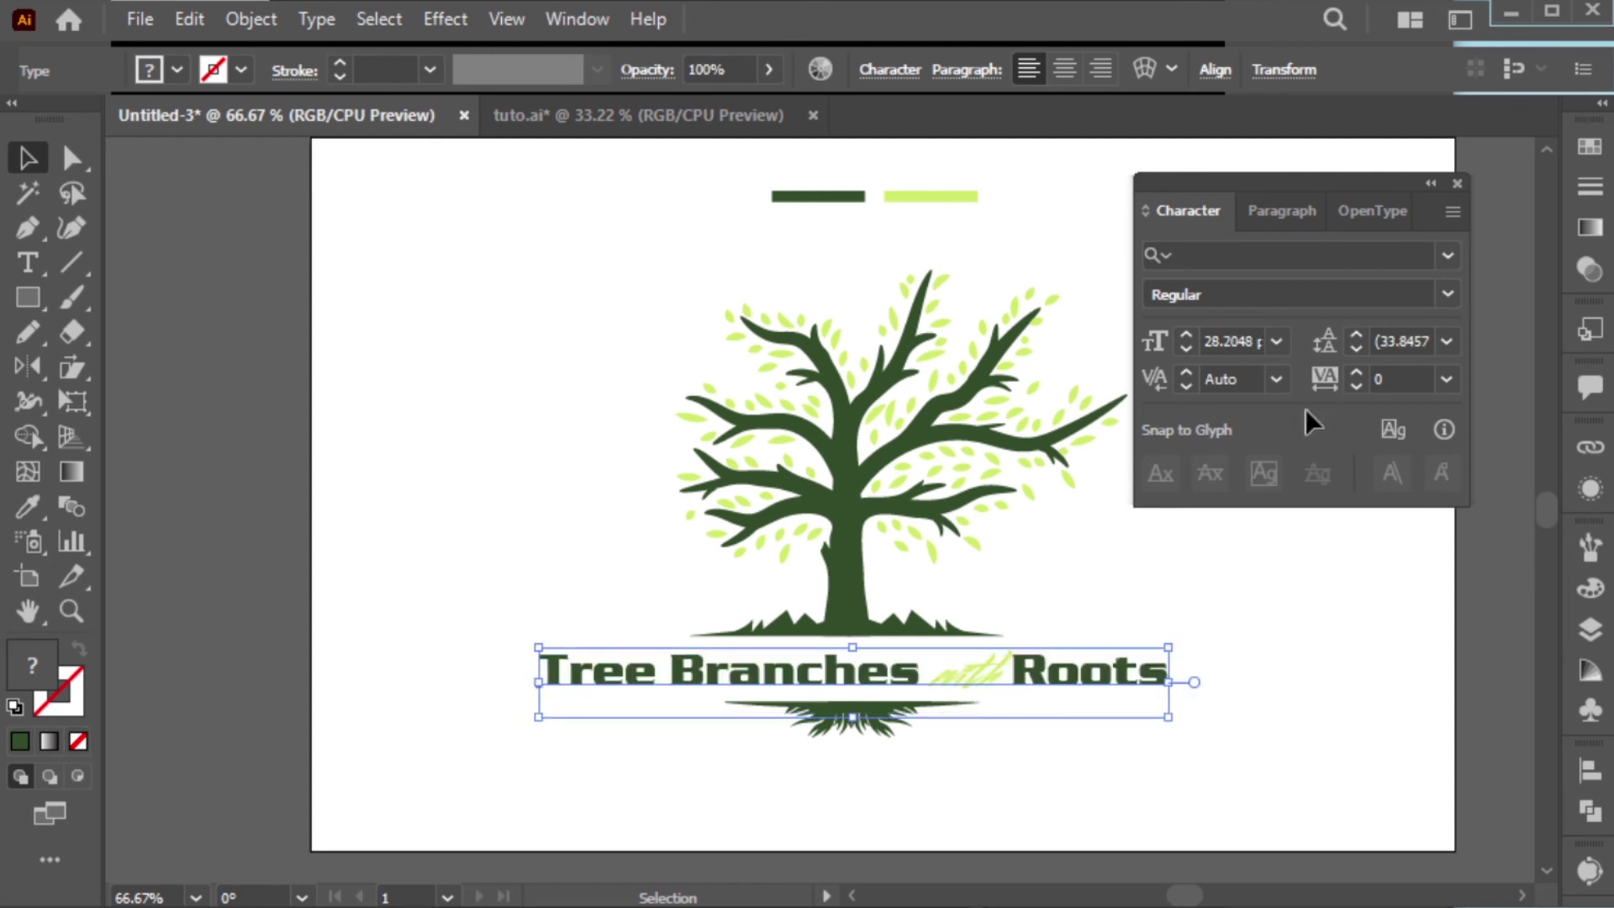
click(1459, 185)
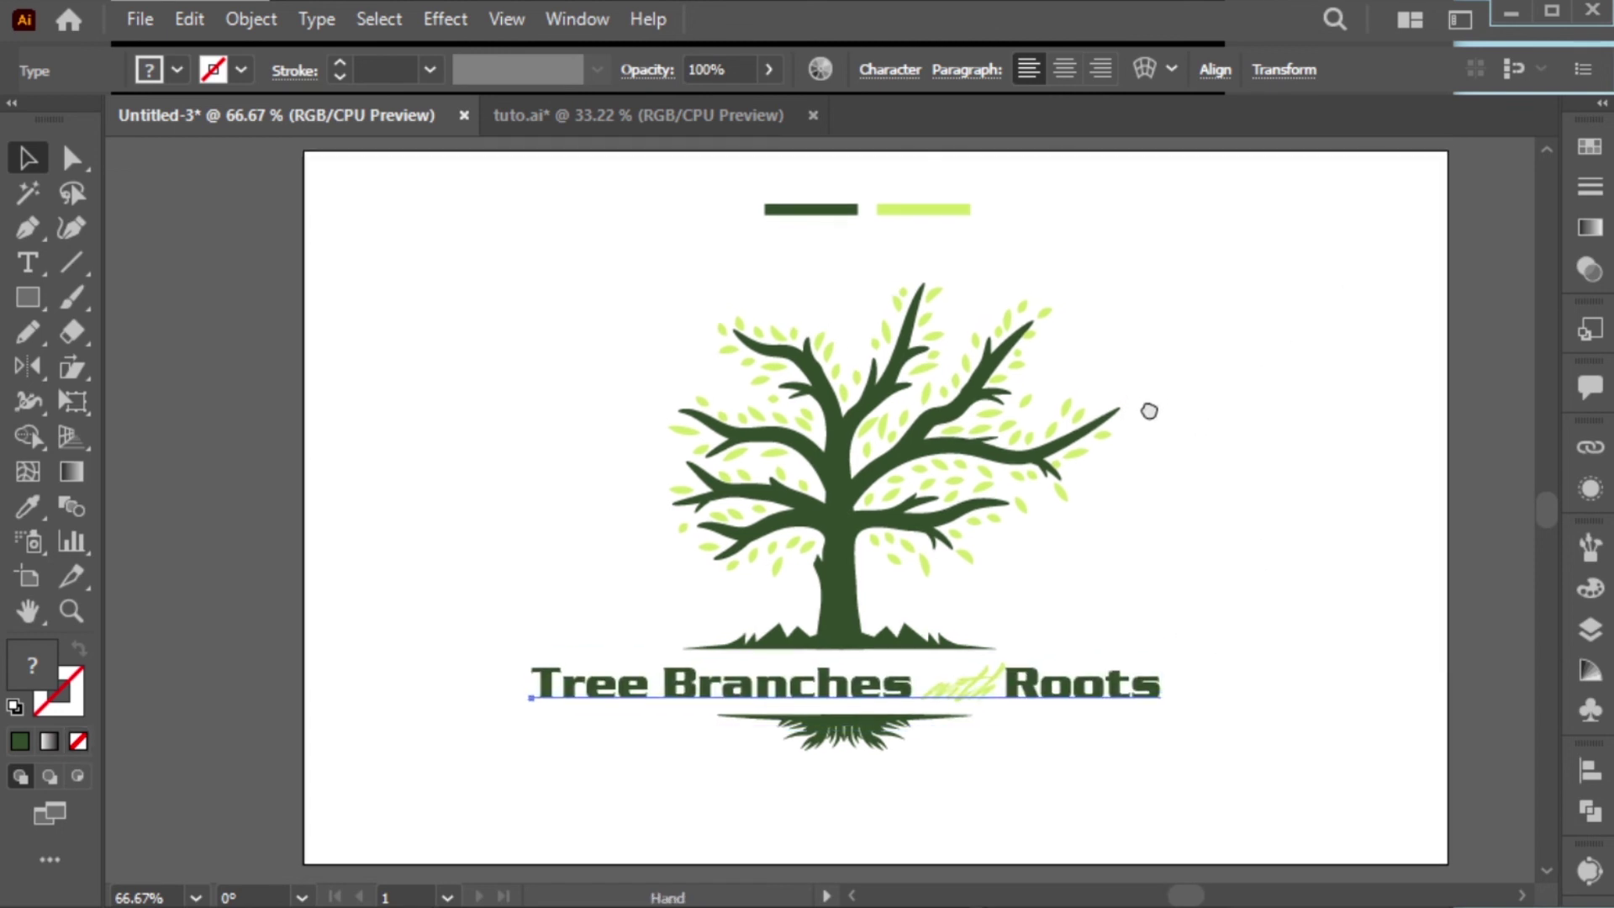
click(1228, 332)
- Select the whole tree artwork together with the title, excluding the two colour swatches, and copy it
drag(551, 739, 416, 828)
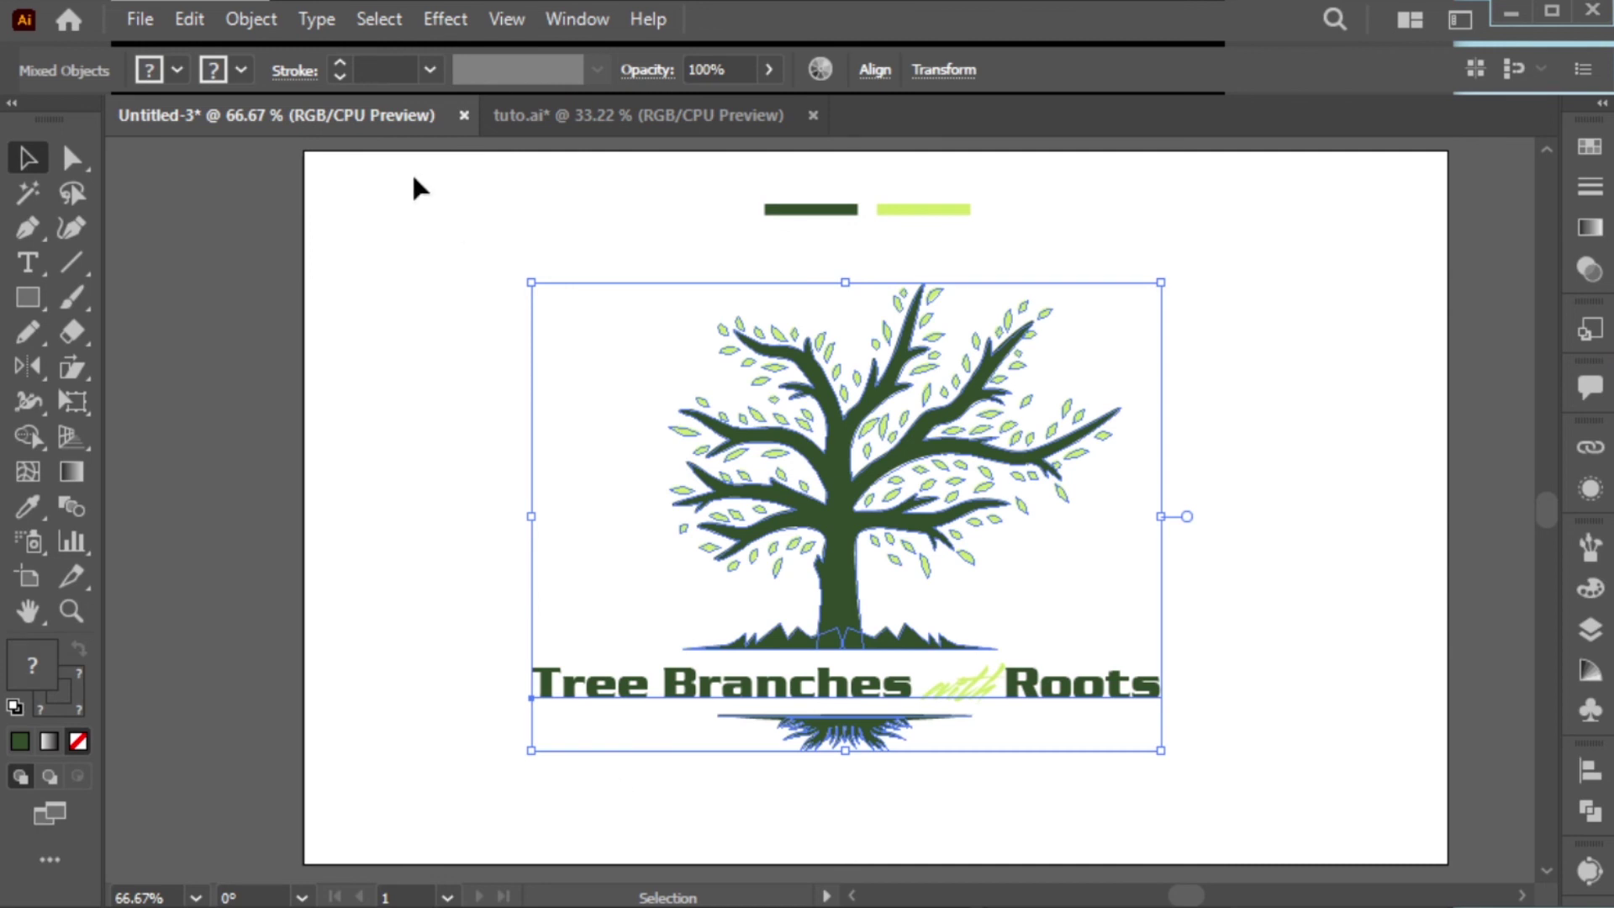
click(249, 20)
mouse_move(189, 18)
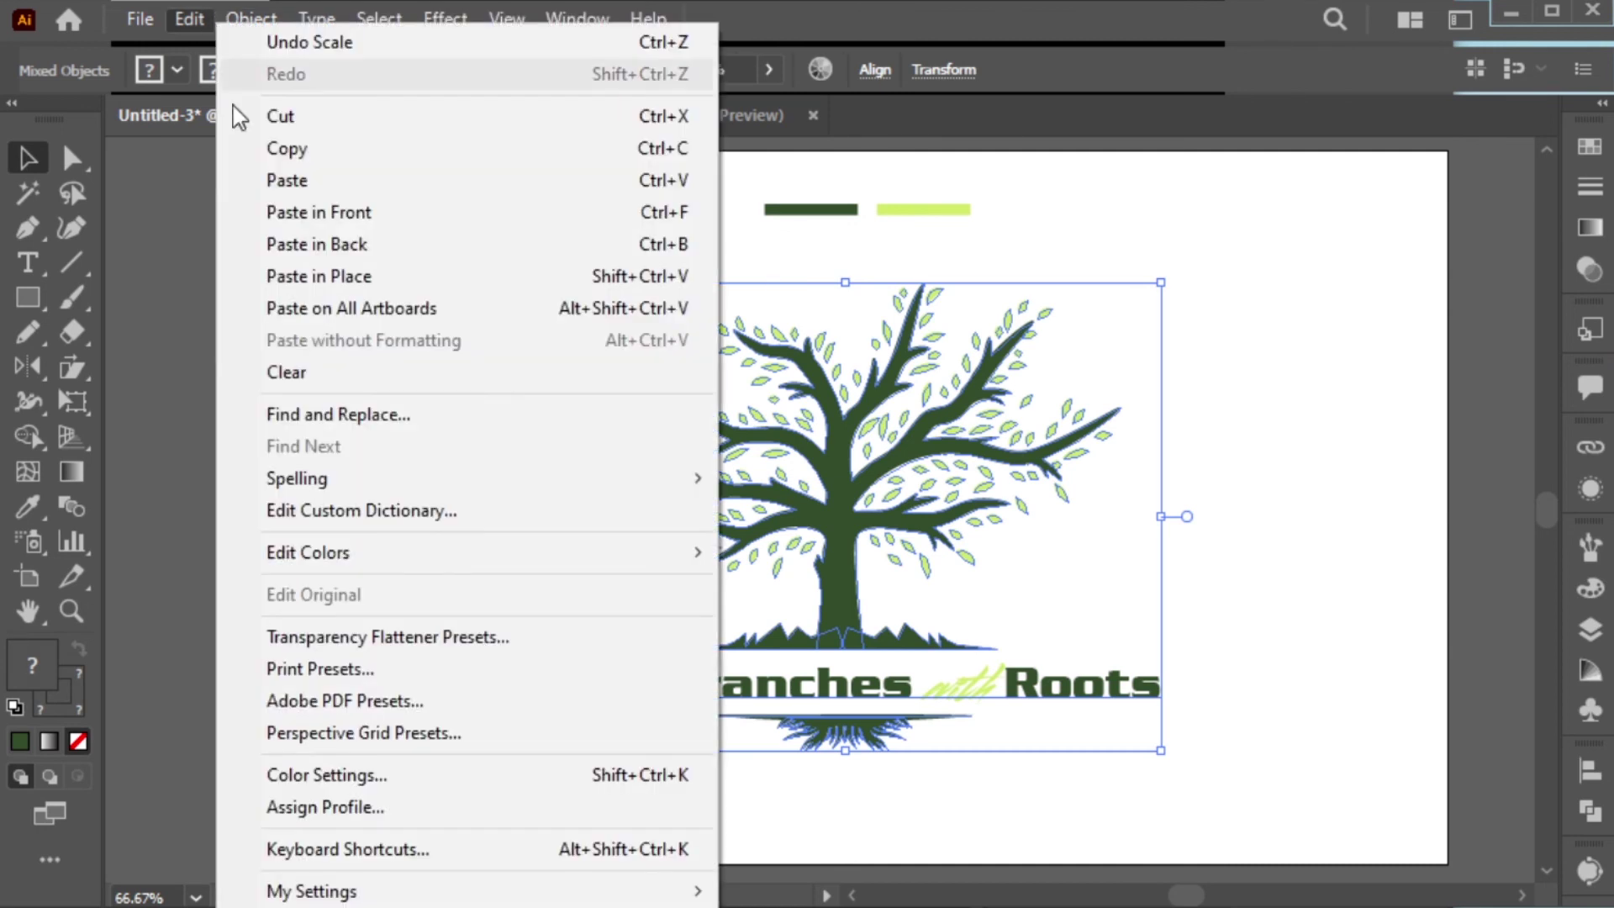
click(299, 150)
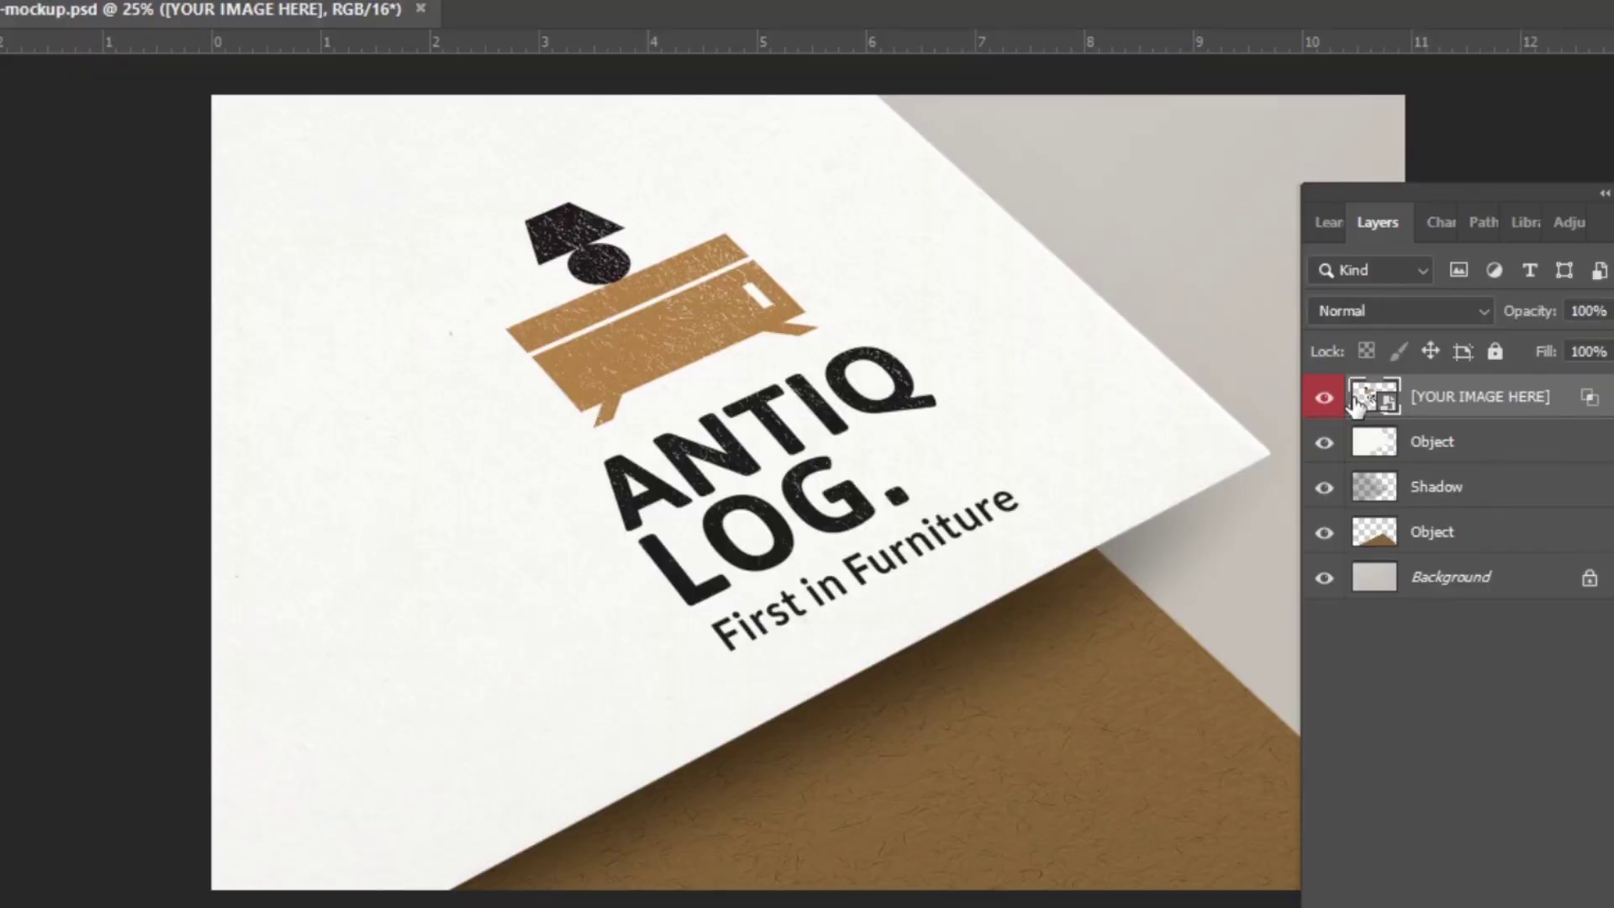
- In Photoshop, open the mockup's [YOUR IMAGE HERE] smart object and paste the tree logo, scaled down to about two-thirds around its centre
double_click(1018, 441)
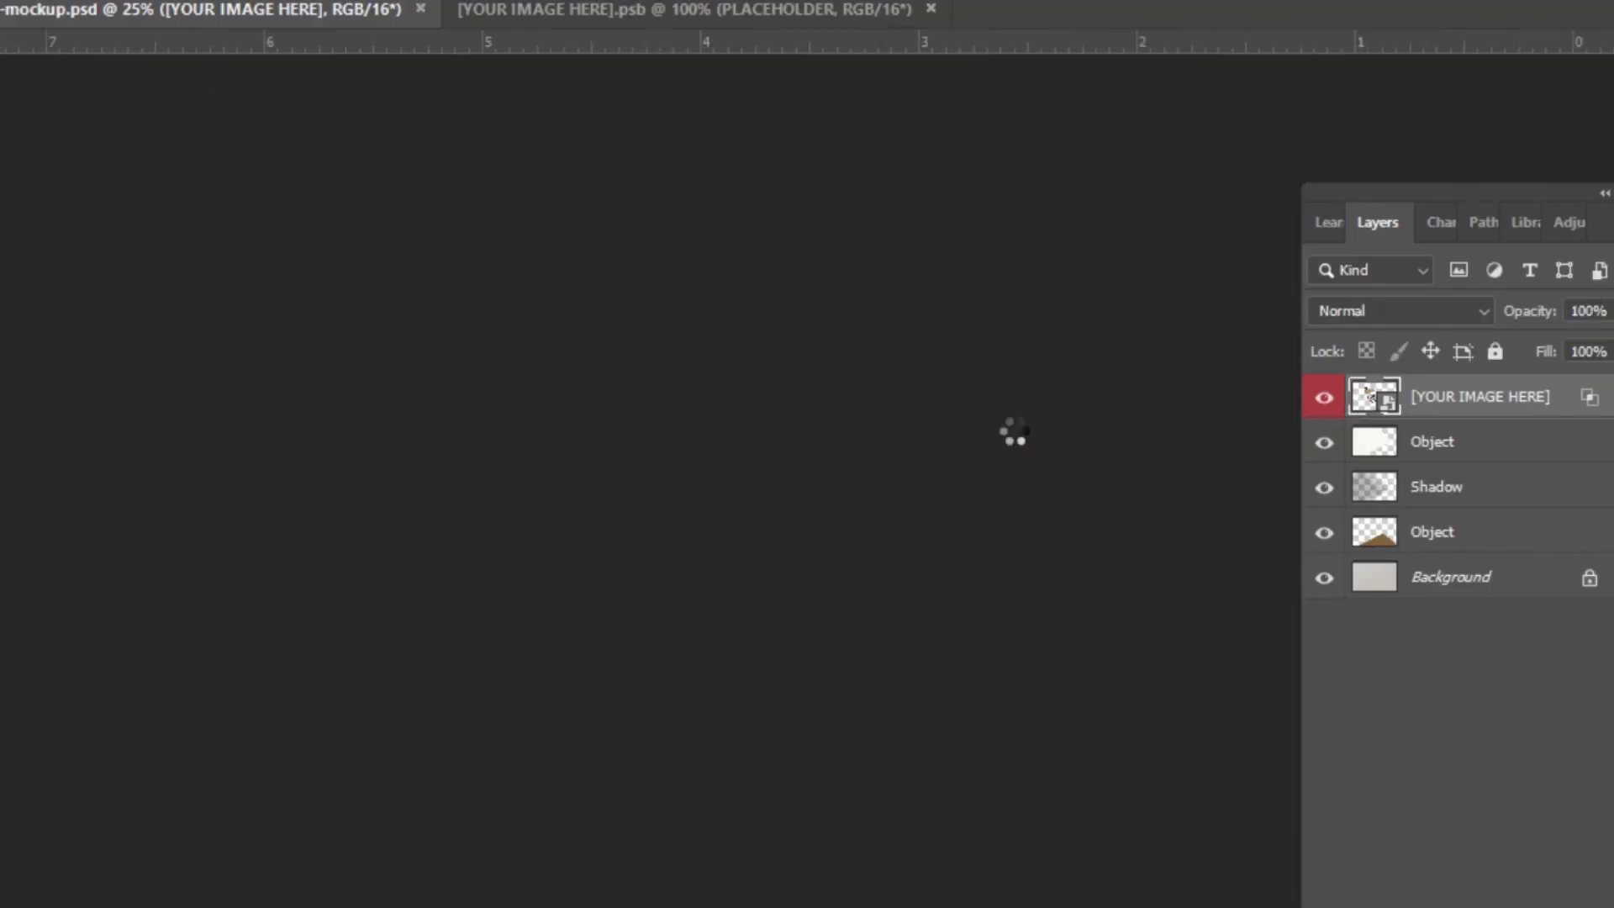
click(778, 400)
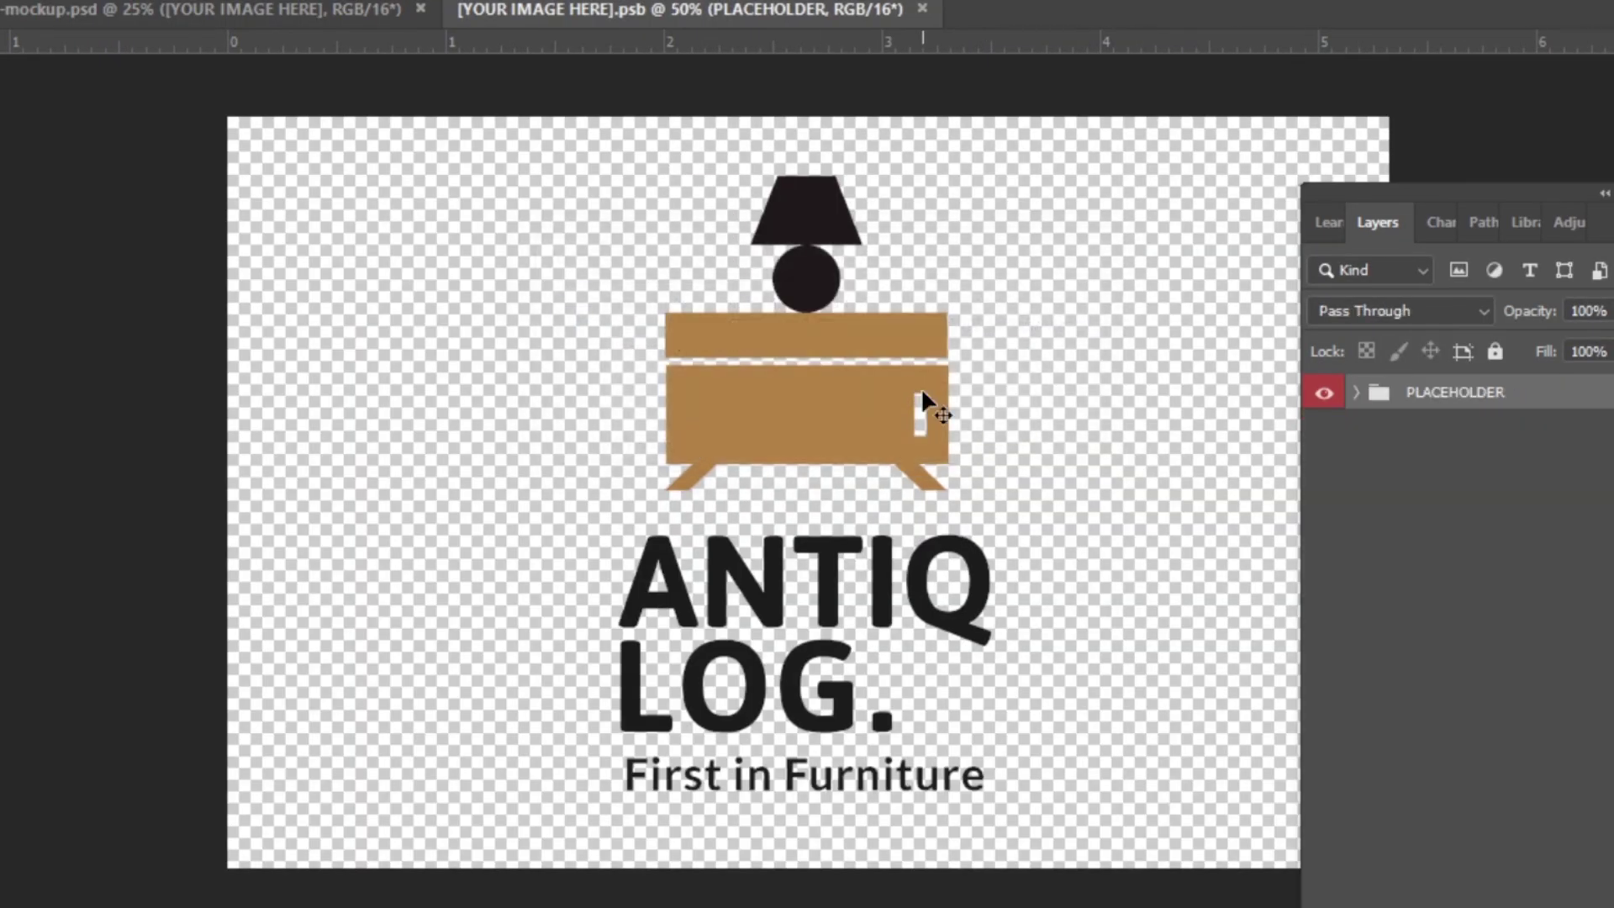
key(ctrl+v)
click(924, 158)
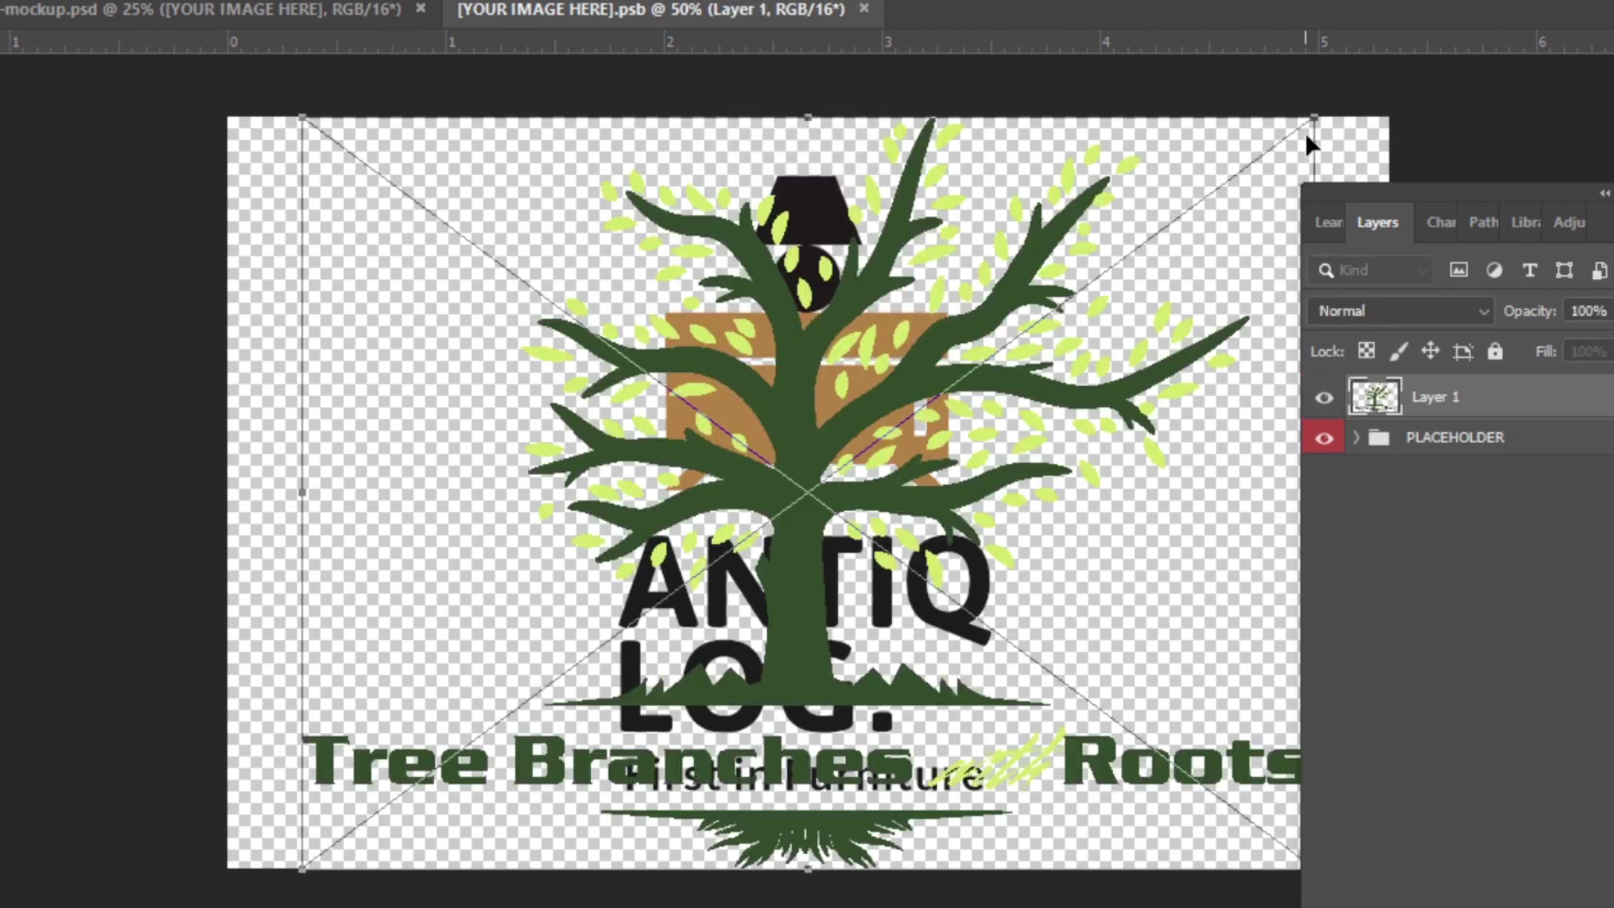
drag(1308, 145, 1153, 268)
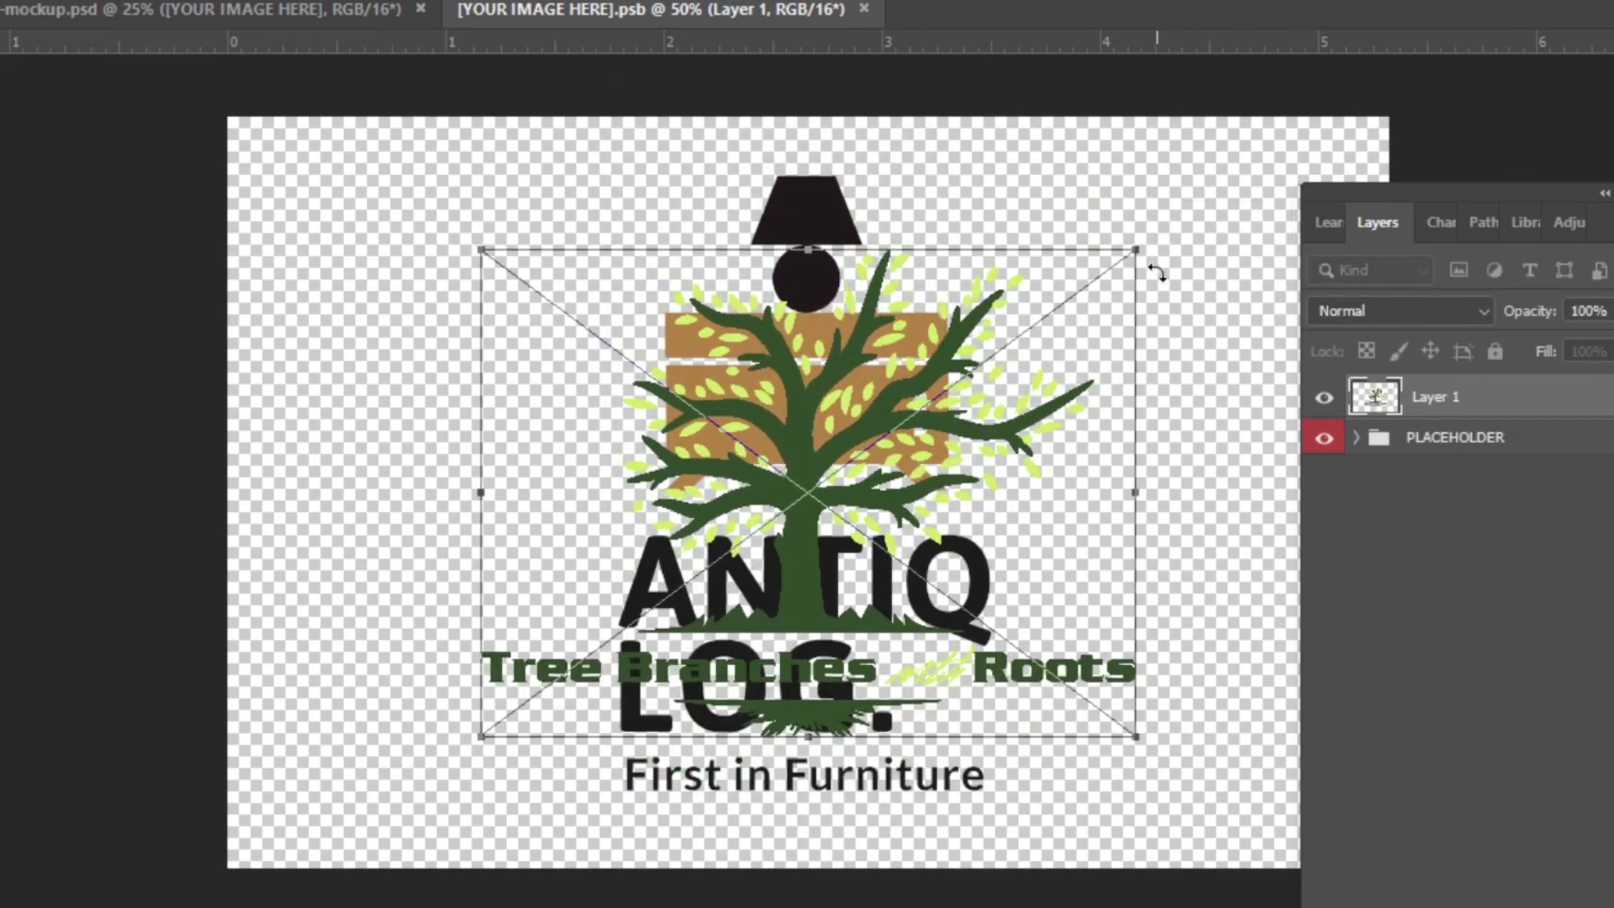
key(Return)
- Hide the PLACEHOLDER group and save the smart object's contents
click(1322, 439)
key(ctrl+s)
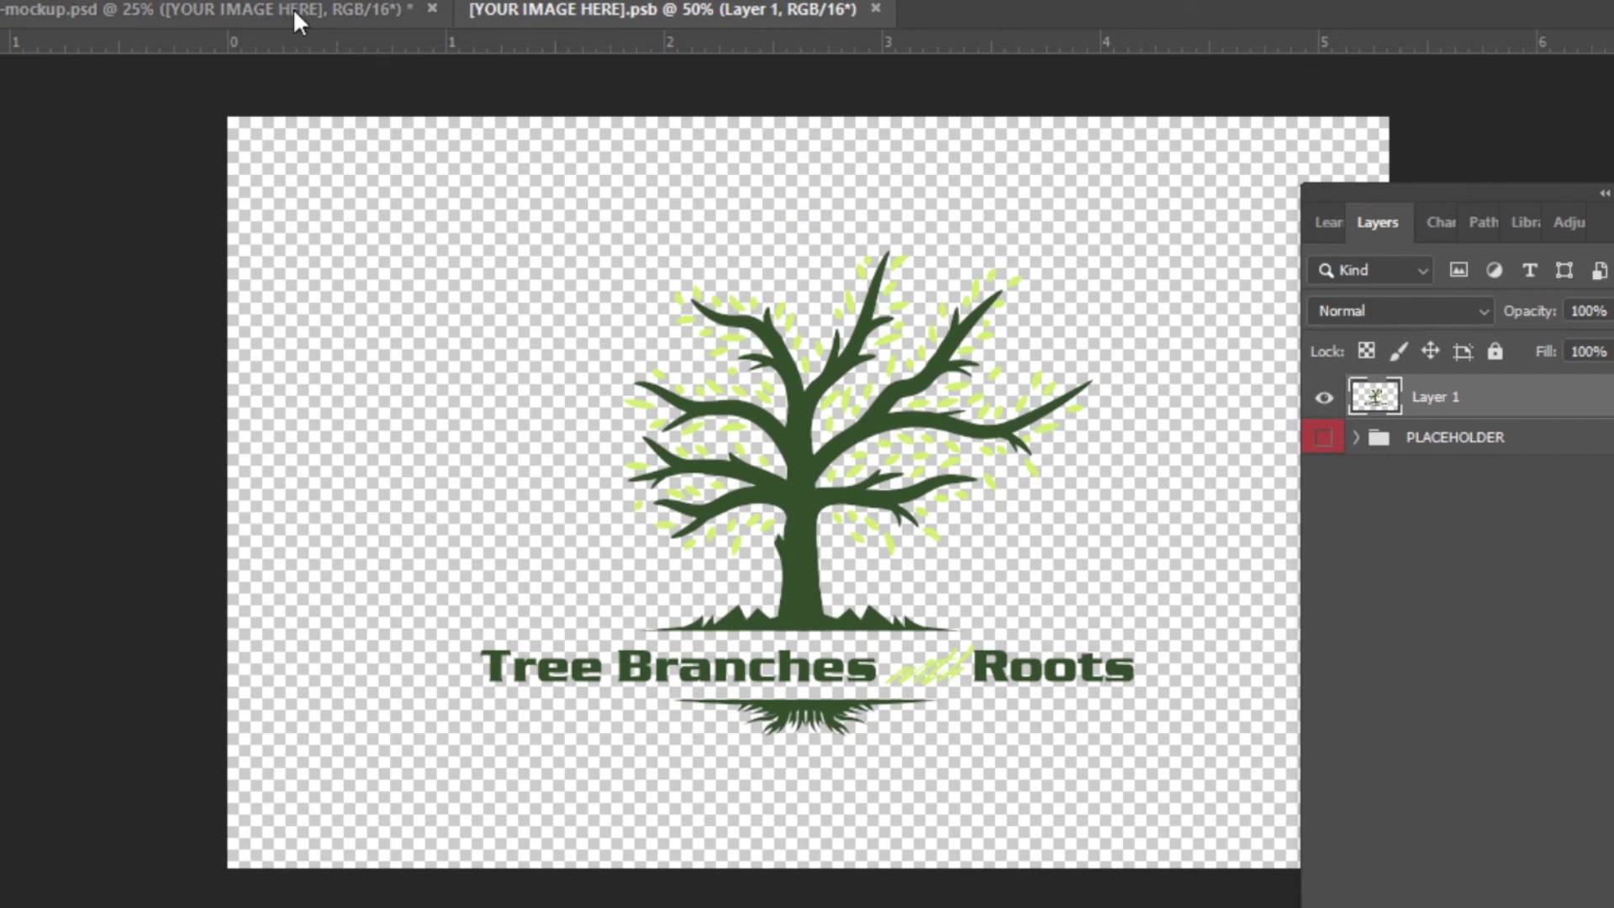
- Return to the mockup document and move the tree logo slightly lower on the white card, clearing the layer list away from the artwork
click(395, 11)
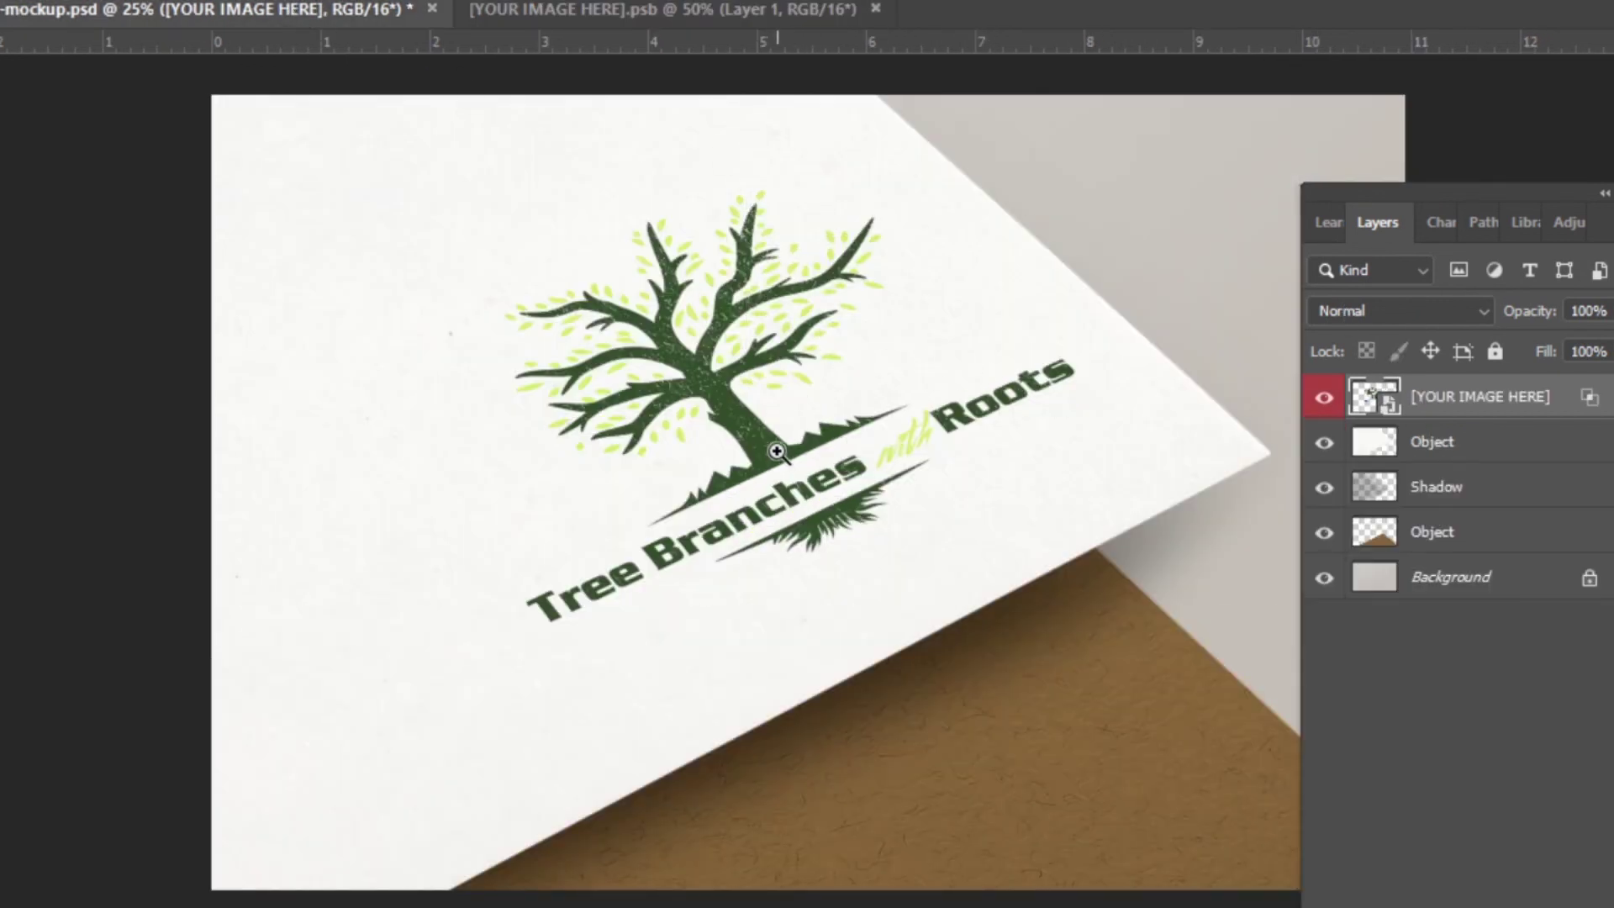
drag(779, 454, 771, 517)
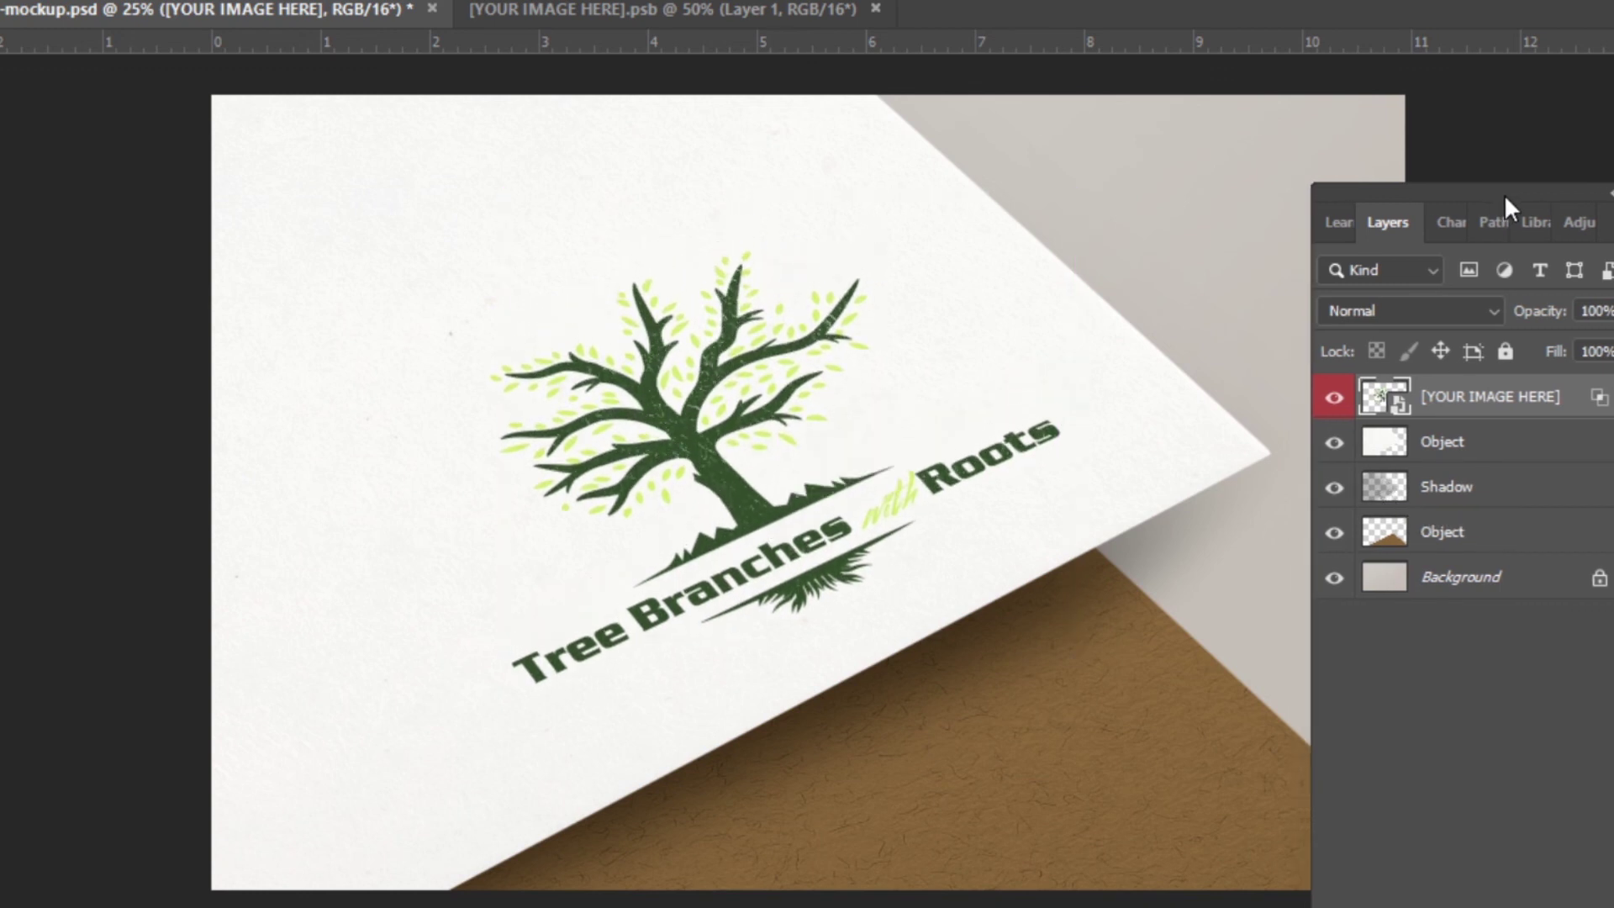
drag(1505, 193, 1597, 132)
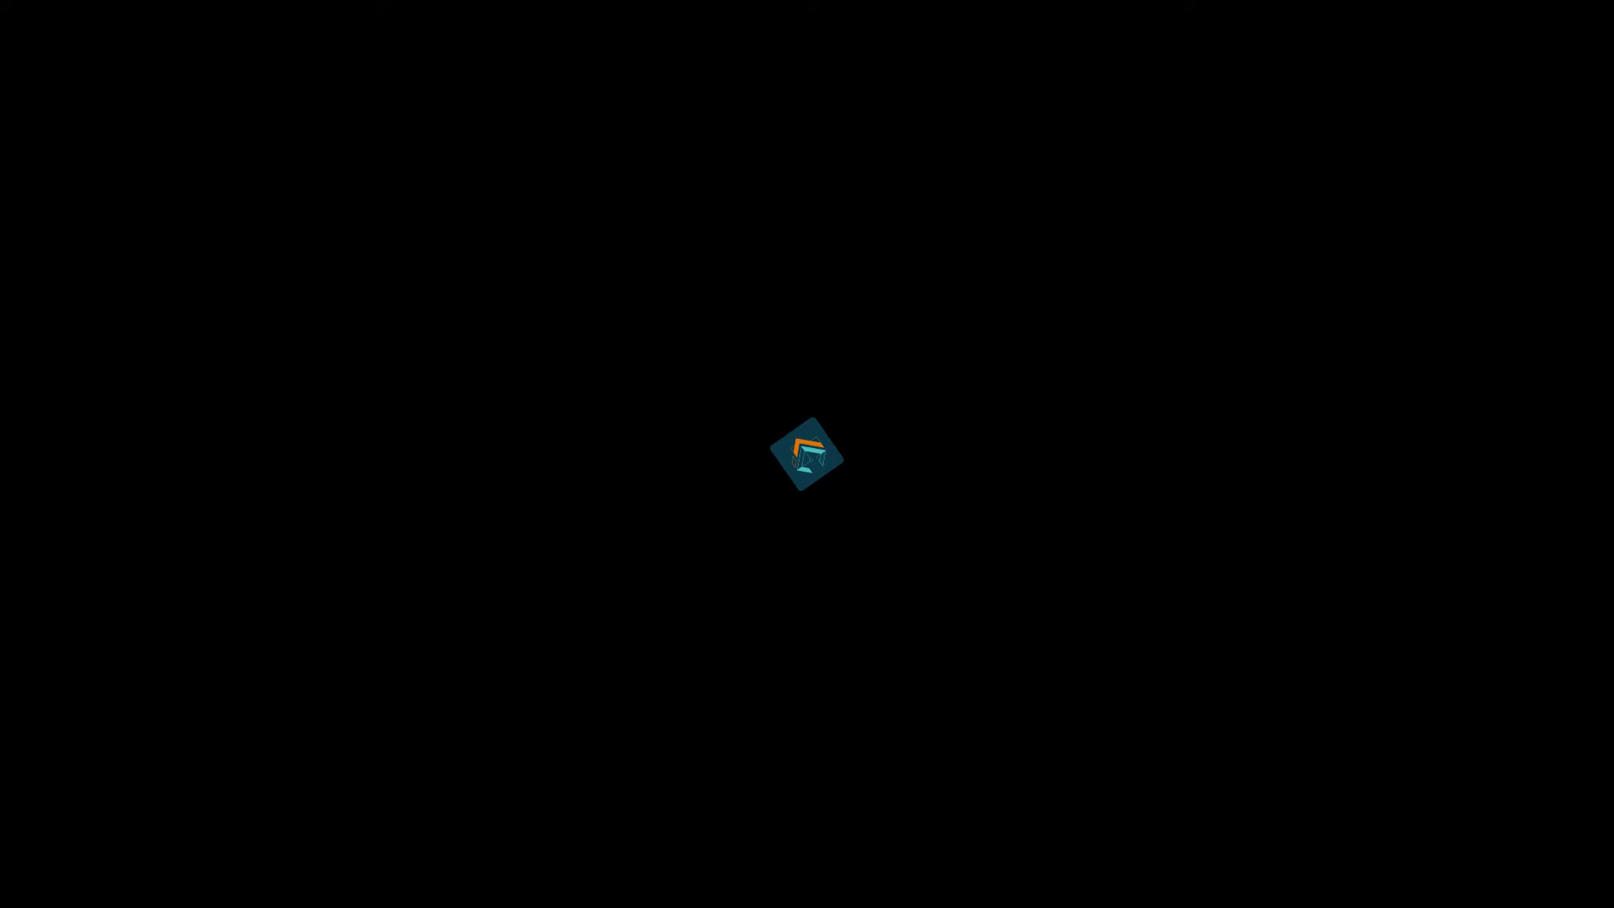